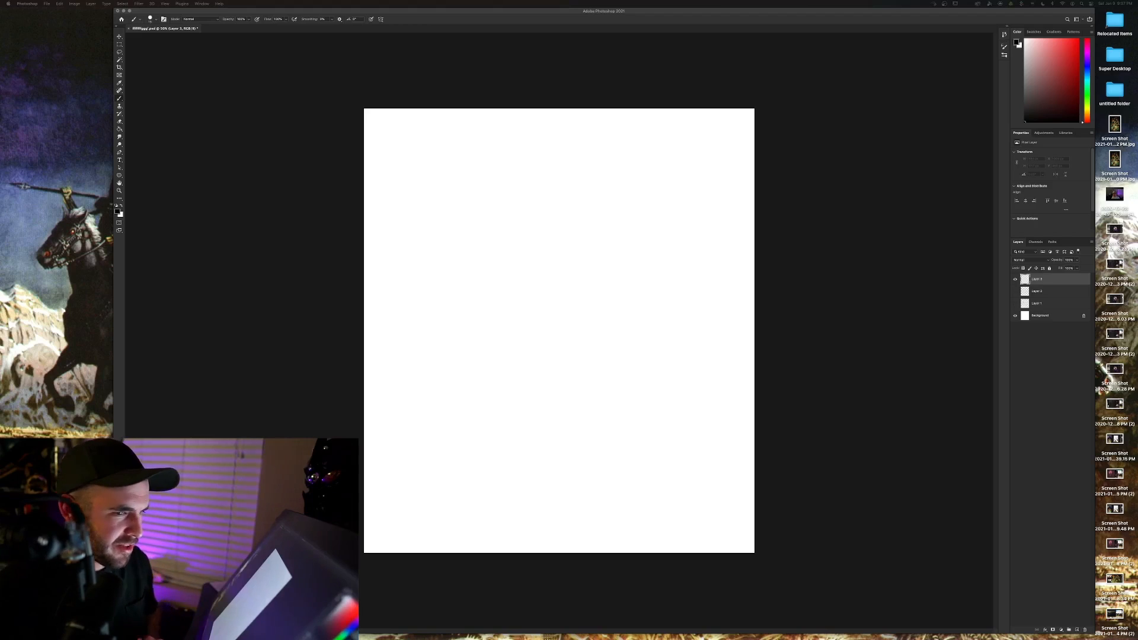
Choose the pencil brush preset for rough sketching.
click(982, 470)
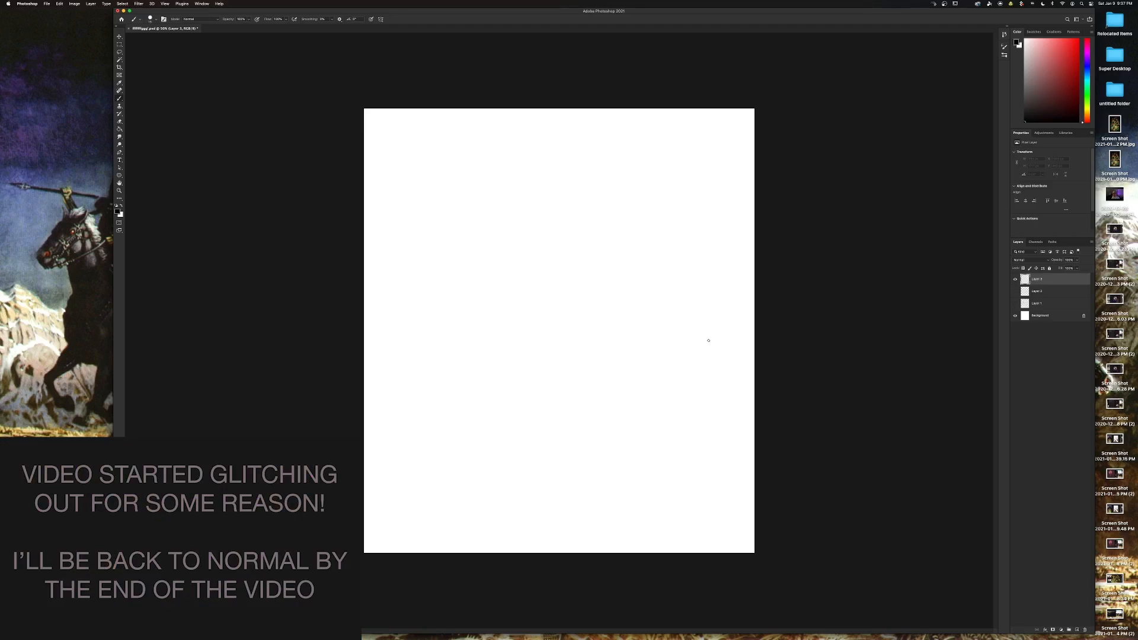
right_click(714, 347)
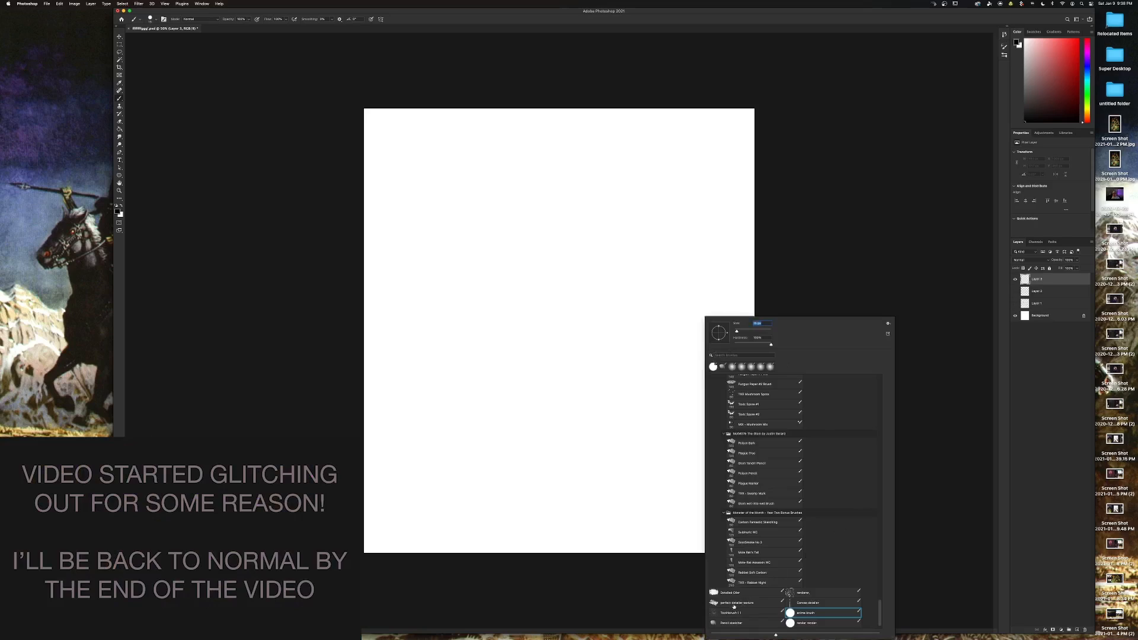
click(741, 603)
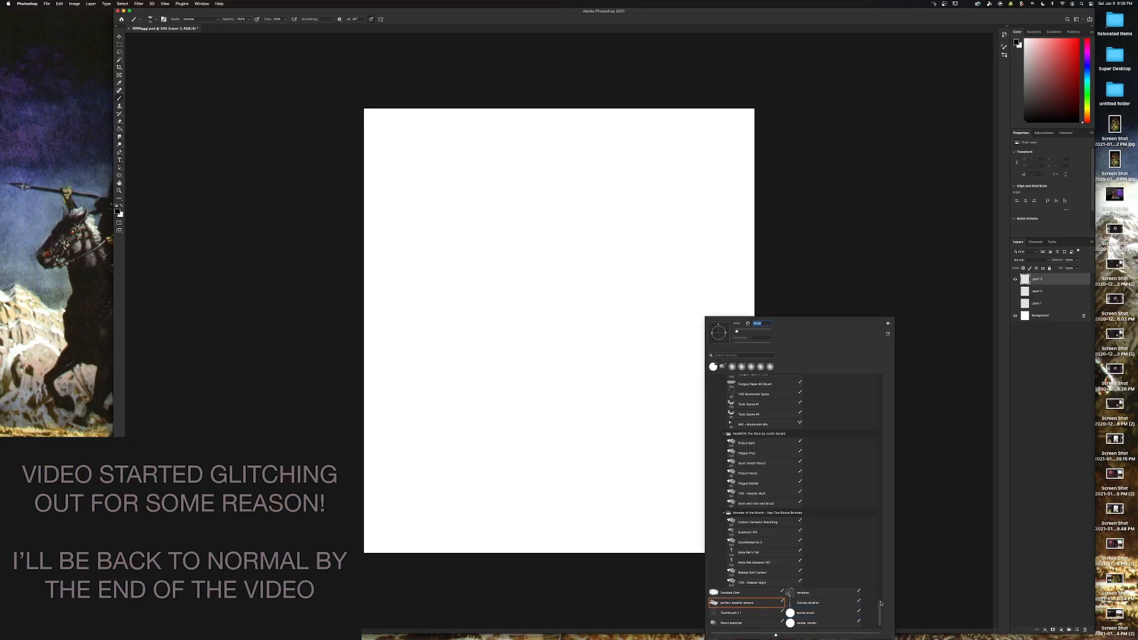
scroll(880, 604, down, 2)
click(746, 610)
click(928, 513)
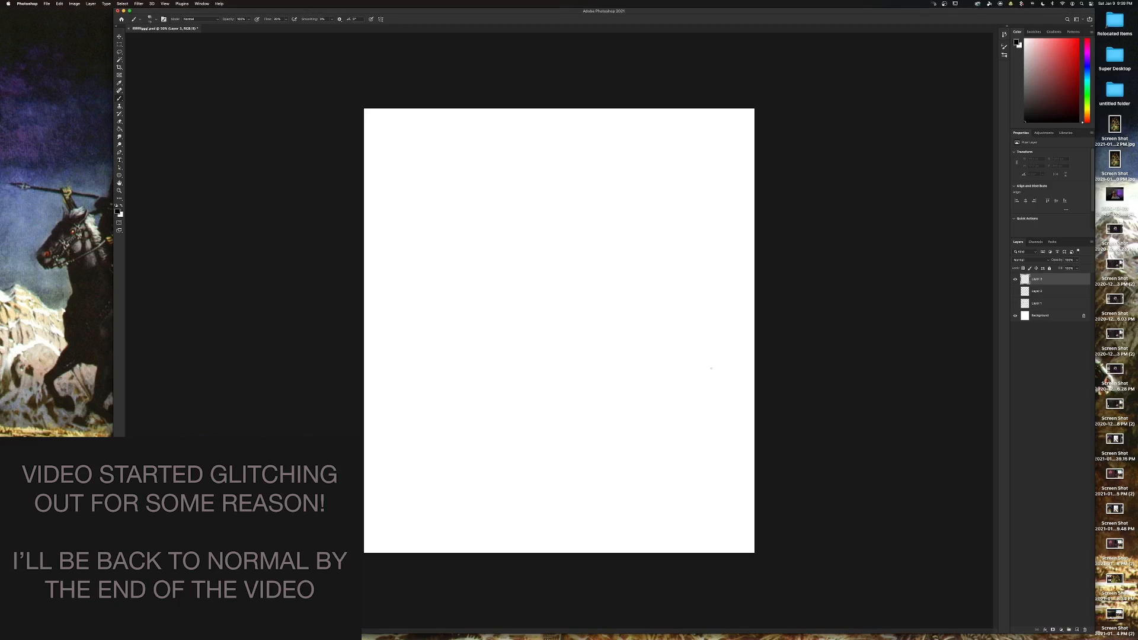
right_click(707, 330)
click(944, 379)
Sketch the head outline on the blank canvas, with a domed skull, wide cheeks and a broad rounded jaw.
mouse_move(555, 295)
mouse_down()
mouse_move(589, 323)
mouse_move(634, 261)
mouse_up()
key(super+z)
mouse_move(486, 225)
mouse_down()
mouse_move(599, 189)
mouse_move(625, 200)
mouse_move(588, 184)
mouse_move(529, 189)
mouse_move(482, 226)
mouse_move(464, 315)
mouse_move(647, 401)
mouse_up()
mouse_move(613, 416)
mouse_down()
mouse_move(491, 393)
mouse_move(457, 308)
mouse_up()
mouse_move(460, 350)
mouse_down()
mouse_move(560, 403)
mouse_move(639, 424)
mouse_up()
drag(629, 423, 667, 393)
mouse_move(643, 216)
mouse_down()
mouse_move(689, 342)
mouse_move(673, 378)
mouse_move(624, 417)
mouse_up()
mouse_move(681, 356)
mouse_down()
mouse_move(670, 380)
mouse_move(567, 421)
mouse_up()
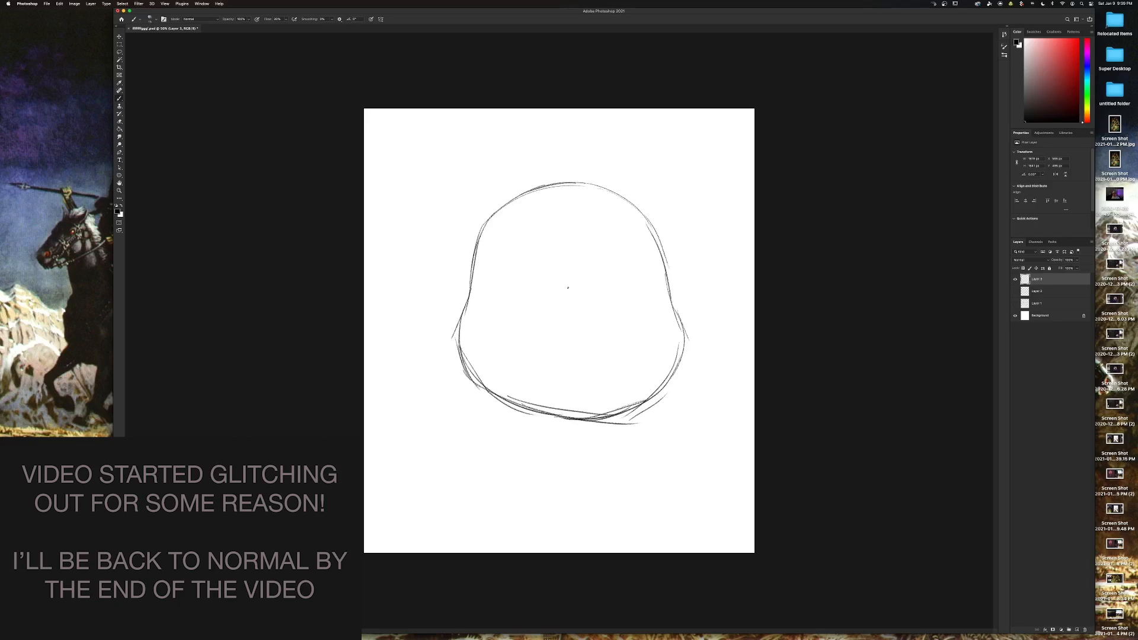
Sketch the facial features: a broad nose, a wide wavy mouth, a chin crease and two round eyes with small pupils.
mouse_move(558, 295)
mouse_down()
mouse_move(605, 294)
mouse_move(555, 300)
mouse_move(599, 310)
mouse_move(616, 301)
mouse_up()
mouse_move(632, 340)
mouse_down()
mouse_move(481, 338)
mouse_move(652, 342)
mouse_move(673, 324)
mouse_up()
drag(479, 336, 474, 331)
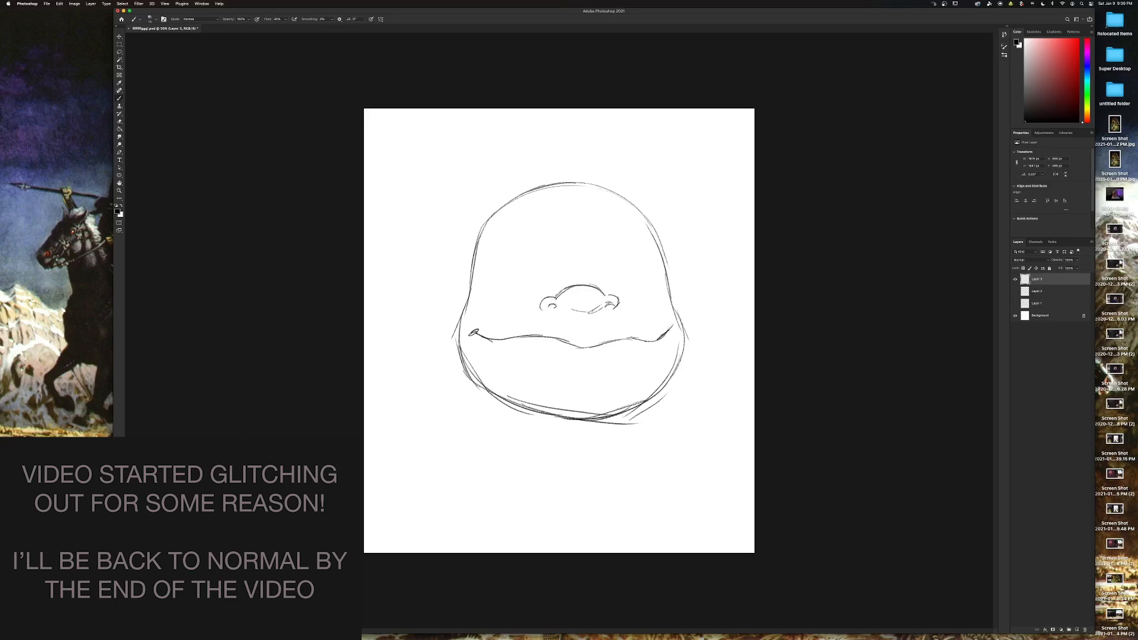
drag(573, 370, 595, 366)
mouse_move(540, 268)
mouse_down()
mouse_move(513, 261)
mouse_move(520, 294)
mouse_move(548, 279)
mouse_move(536, 262)
mouse_move(544, 292)
mouse_move(519, 283)
mouse_up()
mouse_move(626, 262)
mouse_down()
mouse_move(646, 284)
mouse_move(627, 260)
mouse_move(630, 280)
mouse_up()
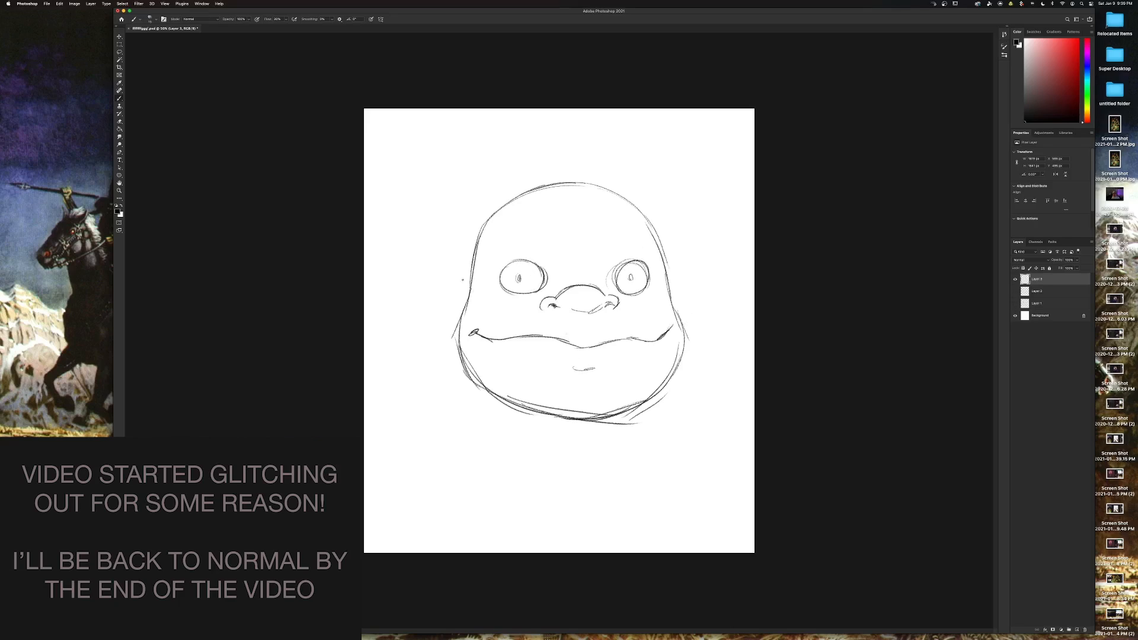
Sketch pointed ears beside the cheeks, trumpet-shaped ears near the top of the head, and arched brows over the eyes.
mouse_move(470, 291)
mouse_down()
mouse_move(447, 286)
mouse_move(460, 318)
mouse_up()
drag(673, 294, 683, 324)
drag(455, 292, 463, 314)
mouse_move(466, 237)
mouse_down()
mouse_move(449, 227)
mouse_move(445, 249)
mouse_move(476, 243)
mouse_up()
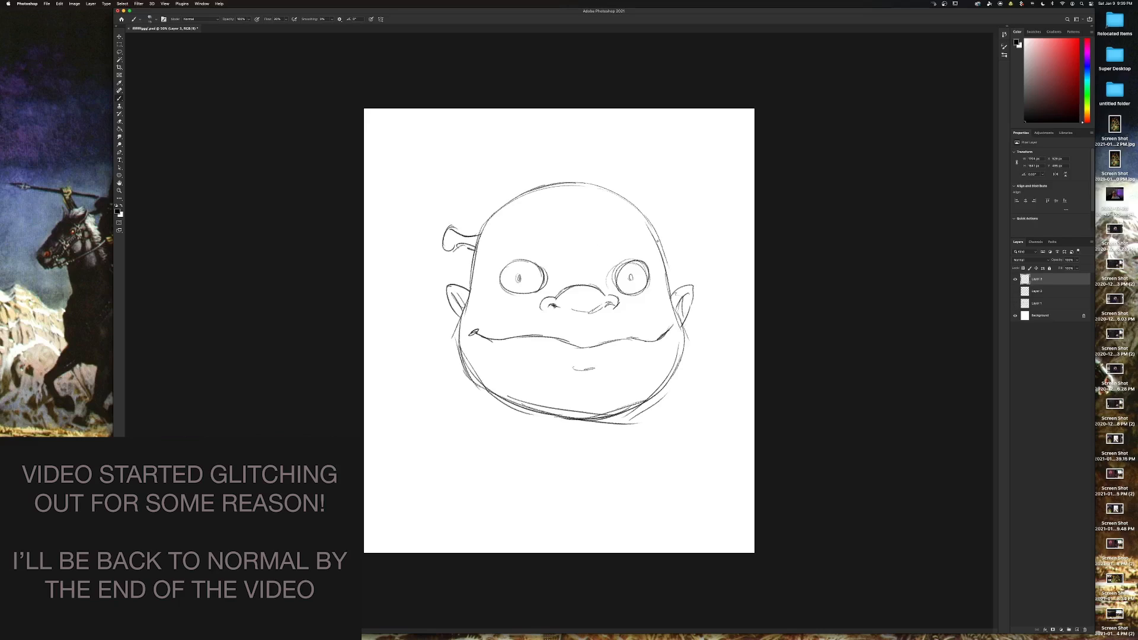
mouse_move(657, 240)
mouse_down()
mouse_move(676, 230)
mouse_move(692, 247)
mouse_move(661, 262)
mouse_move(699, 293)
mouse_up()
mouse_move(523, 237)
mouse_down()
mouse_move(544, 234)
mouse_move(527, 233)
mouse_up()
mouse_move(518, 233)
mouse_down()
mouse_move(554, 248)
mouse_move(526, 234)
mouse_up()
mouse_move(622, 242)
mouse_down()
mouse_move(647, 237)
mouse_move(607, 249)
mouse_move(654, 241)
mouse_up()
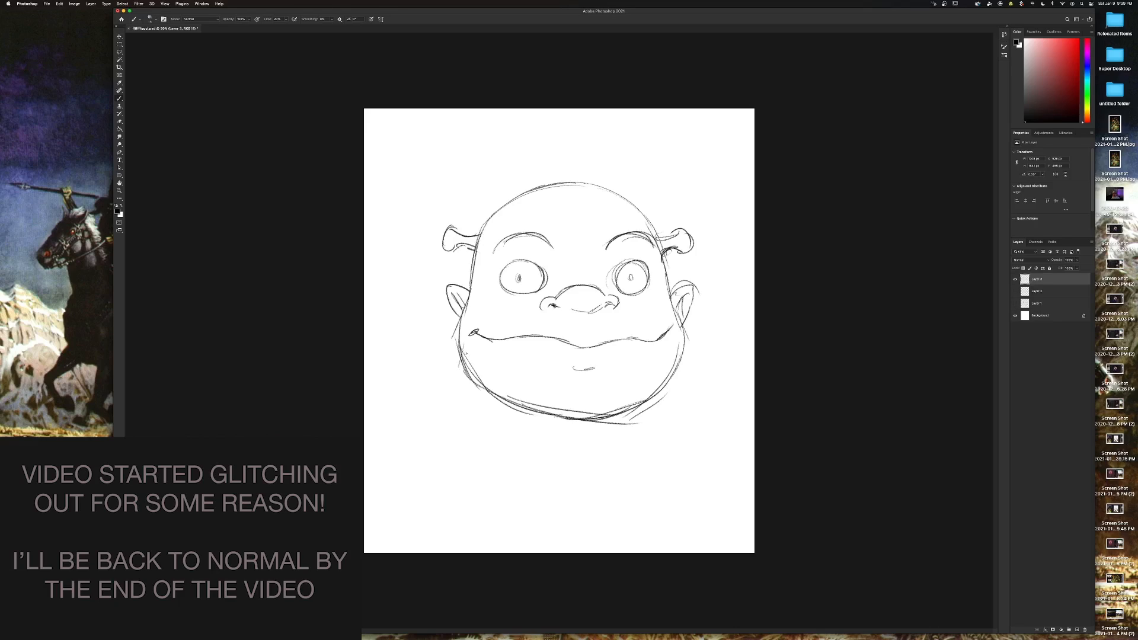
Sketch the sloping shoulders, the curved sides of the vest and the diagonal neckline below the chin.
drag(466, 354, 369, 382)
drag(691, 367, 754, 384)
drag(674, 354, 754, 379)
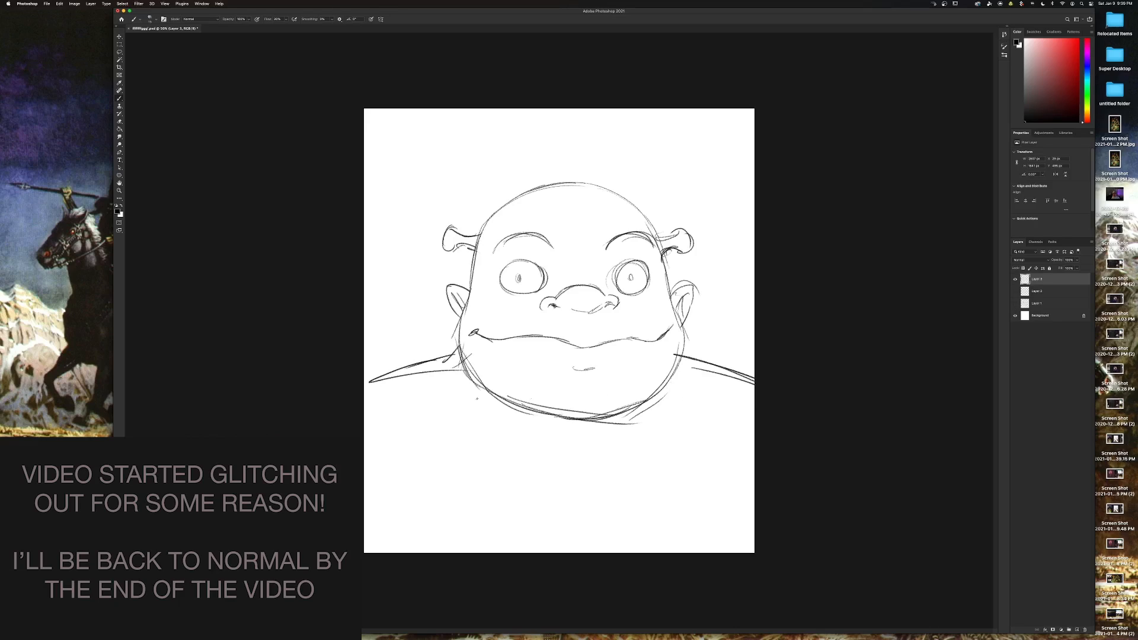
drag(420, 362, 493, 551)
mouse_move(691, 364)
mouse_down()
mouse_move(651, 551)
mouse_move(587, 487)
mouse_up()
drag(439, 364, 586, 489)
drag(464, 386, 574, 489)
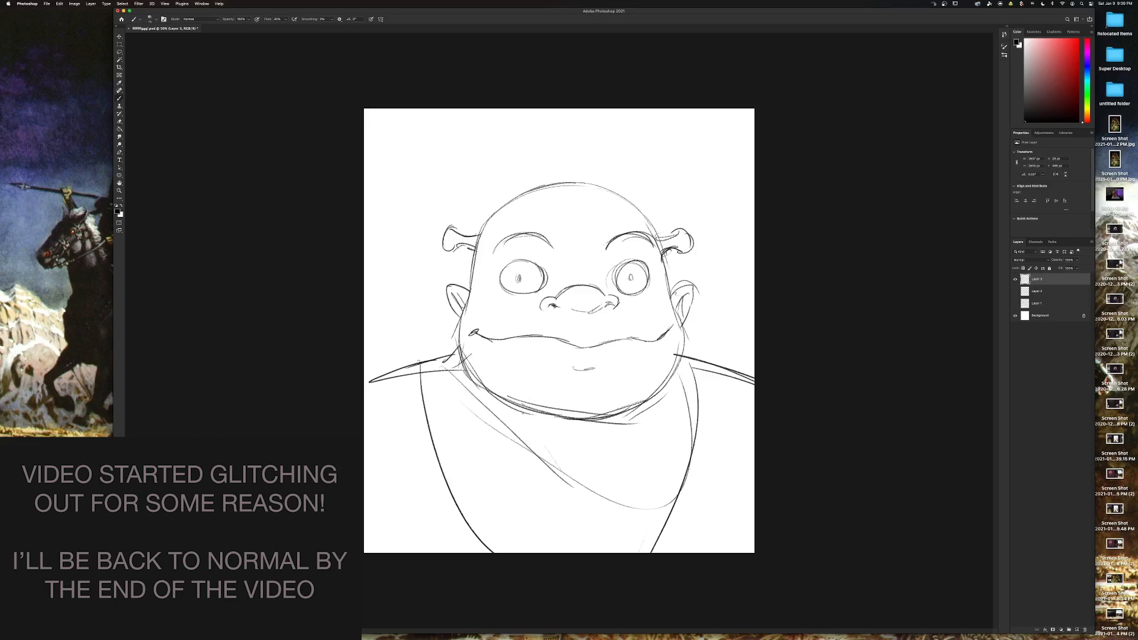
Add loose folds and fringe lines to the collar and shoulders, and reinforce the lines under the chin.
drag(475, 354, 581, 455)
mouse_move(457, 332)
mouse_down()
mouse_move(440, 368)
mouse_move(431, 354)
mouse_move(389, 403)
mouse_up()
drag(412, 355, 365, 391)
mouse_move(688, 359)
mouse_down()
mouse_move(697, 507)
mouse_move(753, 439)
mouse_up()
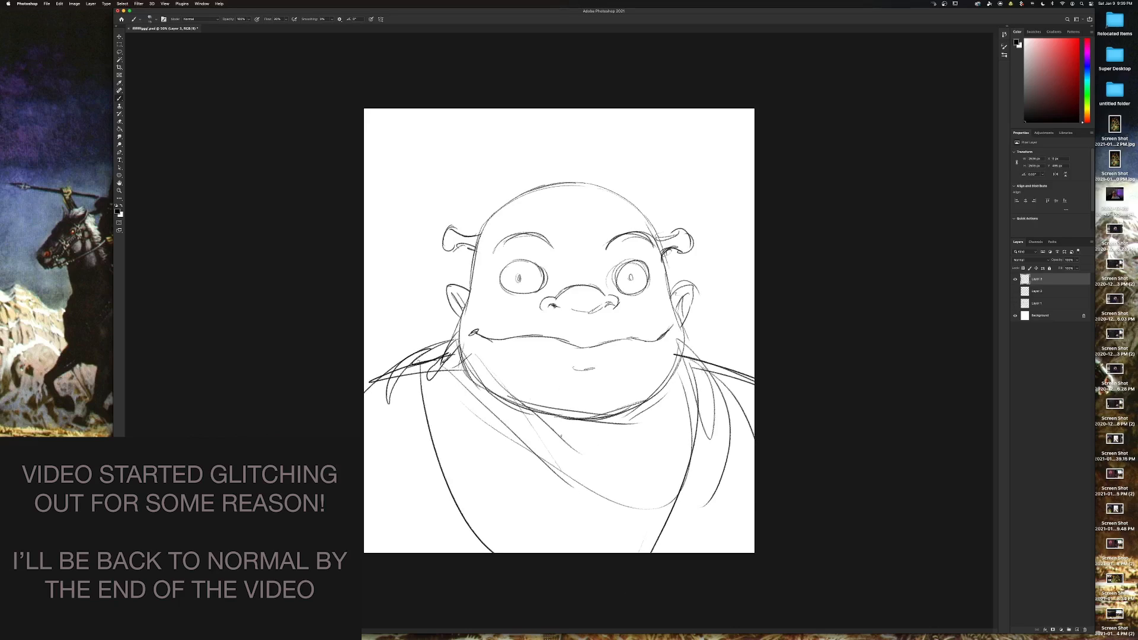
drag(462, 369, 649, 409)
mouse_move(517, 417)
mouse_down()
mouse_move(655, 392)
mouse_move(596, 446)
mouse_up()
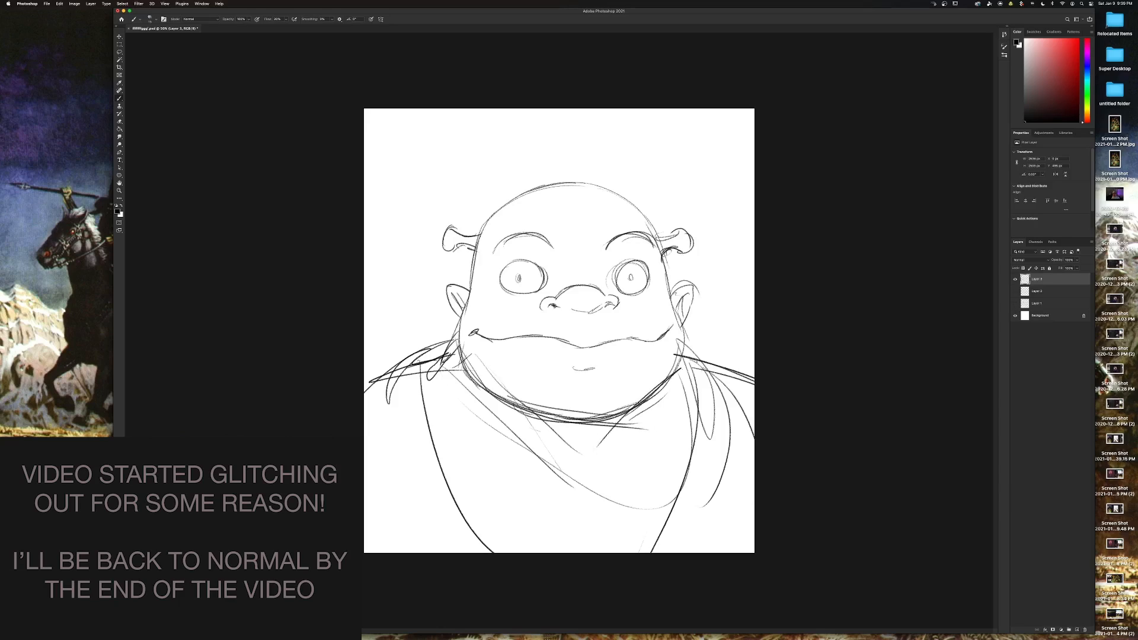
drag(670, 379, 562, 462)
Darken the eye outlines and pupils, and add crease lines beside and beneath both eyes.
mouse_move(616, 266)
mouse_down()
mouse_move(619, 293)
mouse_move(633, 261)
mouse_move(646, 296)
mouse_move(630, 283)
mouse_up()
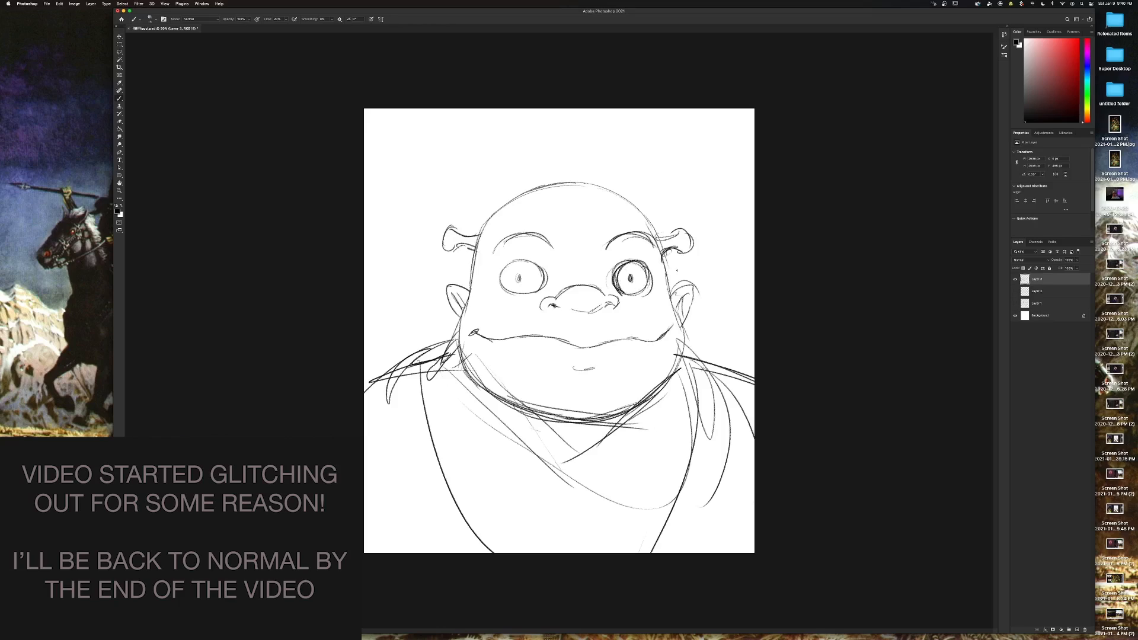
drag(517, 272, 517, 282)
mouse_move(644, 265)
mouse_down()
mouse_move(655, 281)
mouse_move(643, 293)
mouse_up()
drag(520, 297, 536, 295)
drag(620, 297, 633, 301)
Flip the canvas horizontally to check the sketch's proportions.
click(79, 13)
mouse_move(104, 61)
click(180, 86)
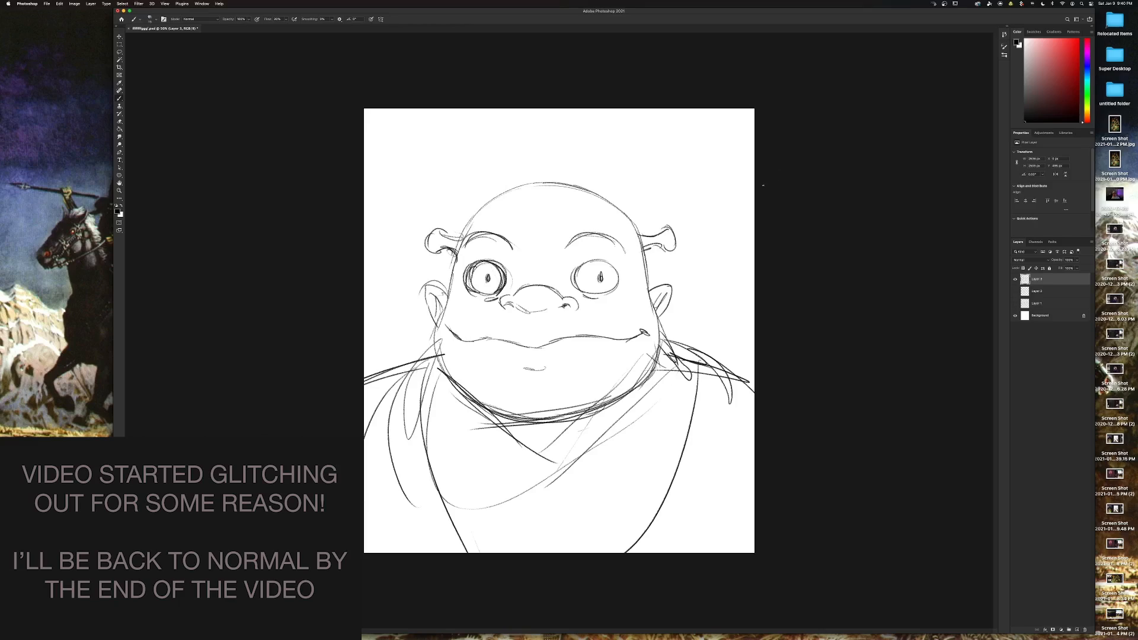
Rework the side of the head, the ear and the jaw edge on the mirrored sketch.
mouse_move(646, 255)
mouse_down()
mouse_move(652, 289)
mouse_move(673, 282)
mouse_up()
mouse_move(671, 285)
mouse_down()
mouse_move(675, 306)
mouse_move(660, 323)
mouse_move(659, 312)
mouse_move(665, 357)
mouse_move(608, 405)
mouse_up()
mouse_move(458, 386)
mouse_down()
mouse_move(438, 291)
mouse_move(473, 303)
mouse_up()
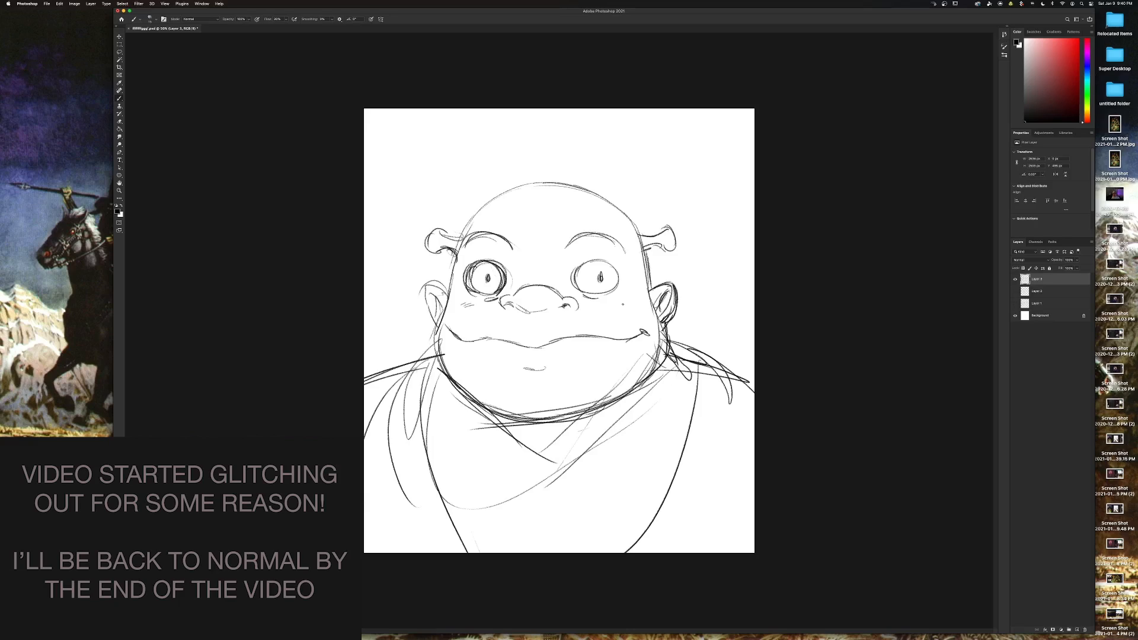
Lower the sketch layer's opacity until its lines are faint, and add a new layer above it.
click(1076, 268)
drag(1063, 268, 1054, 268)
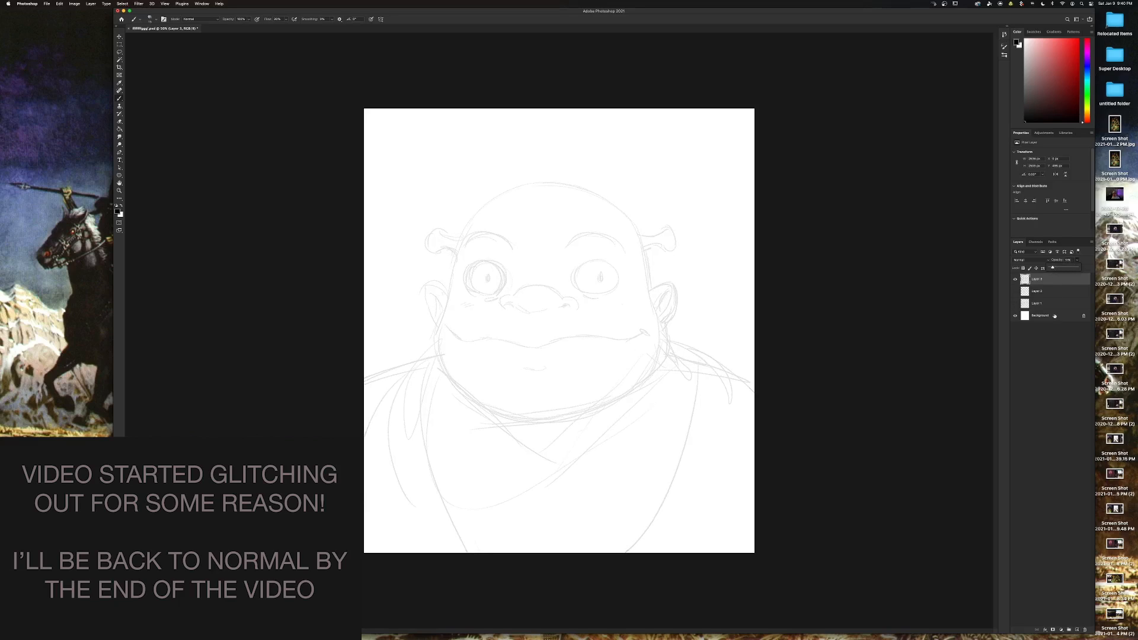
click(1077, 629)
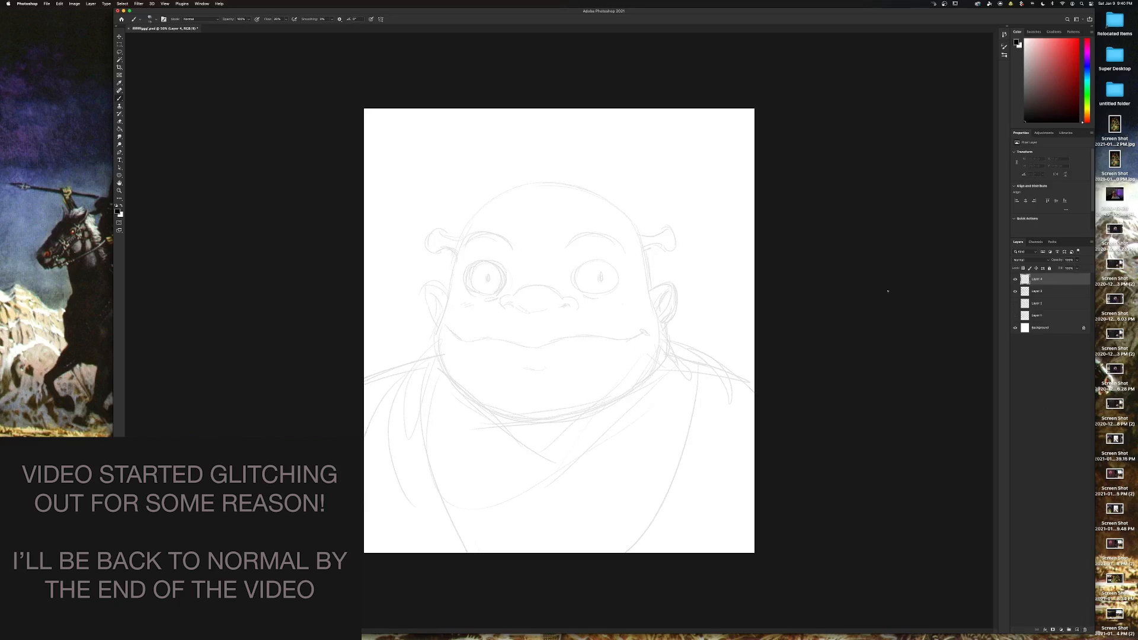
Switch to the round anime brush preset and set the new layer's blend mode to Multiply.
right_click(726, 350)
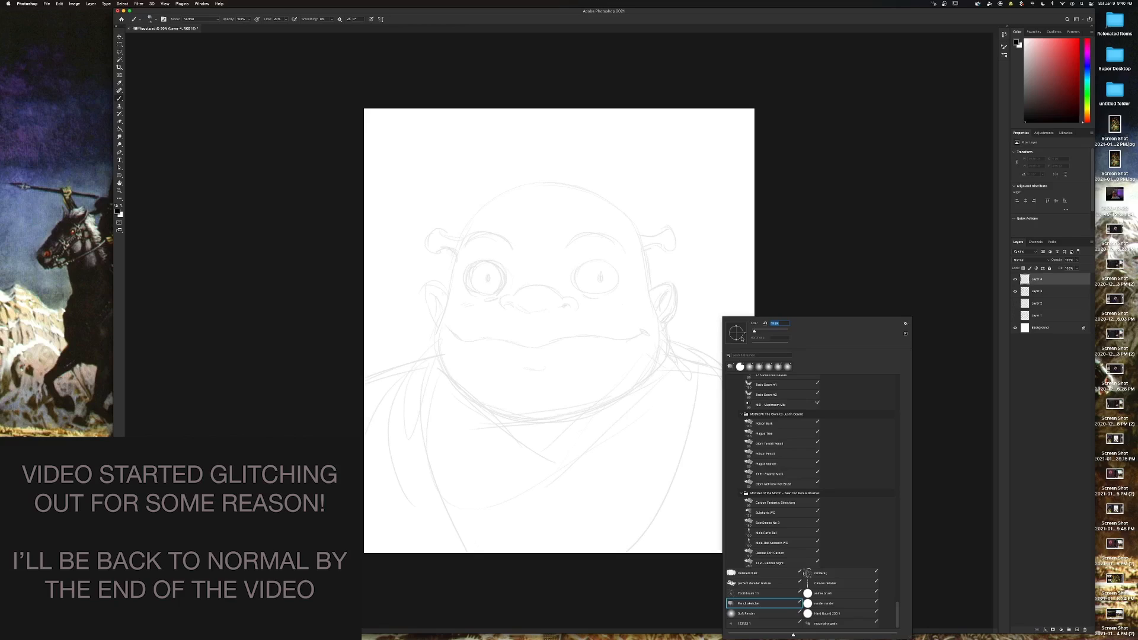
click(836, 594)
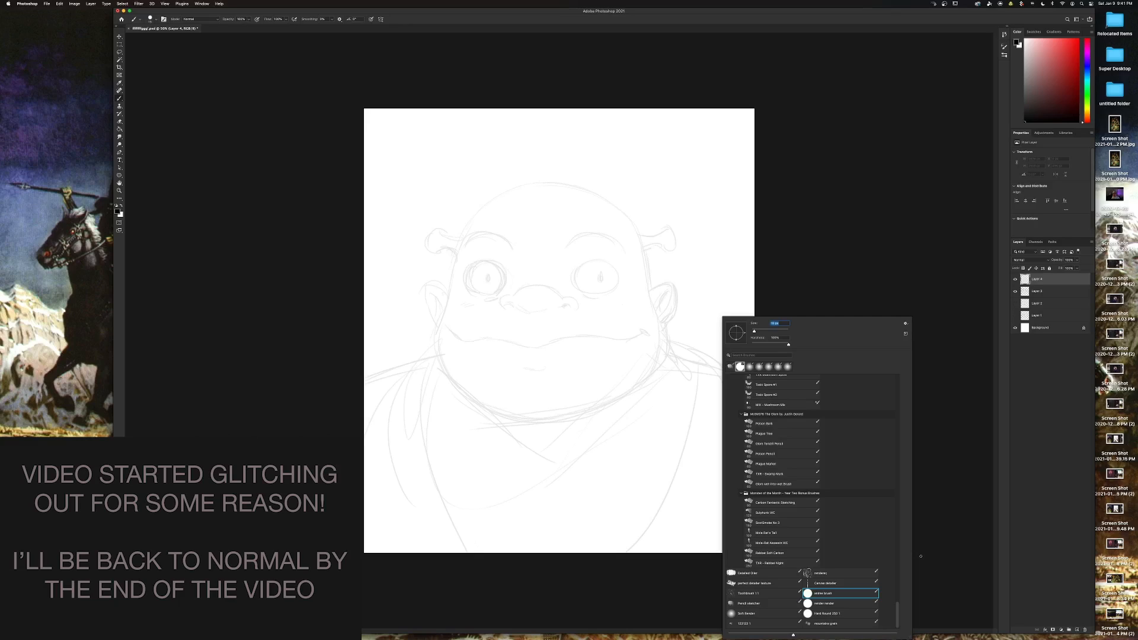
click(921, 555)
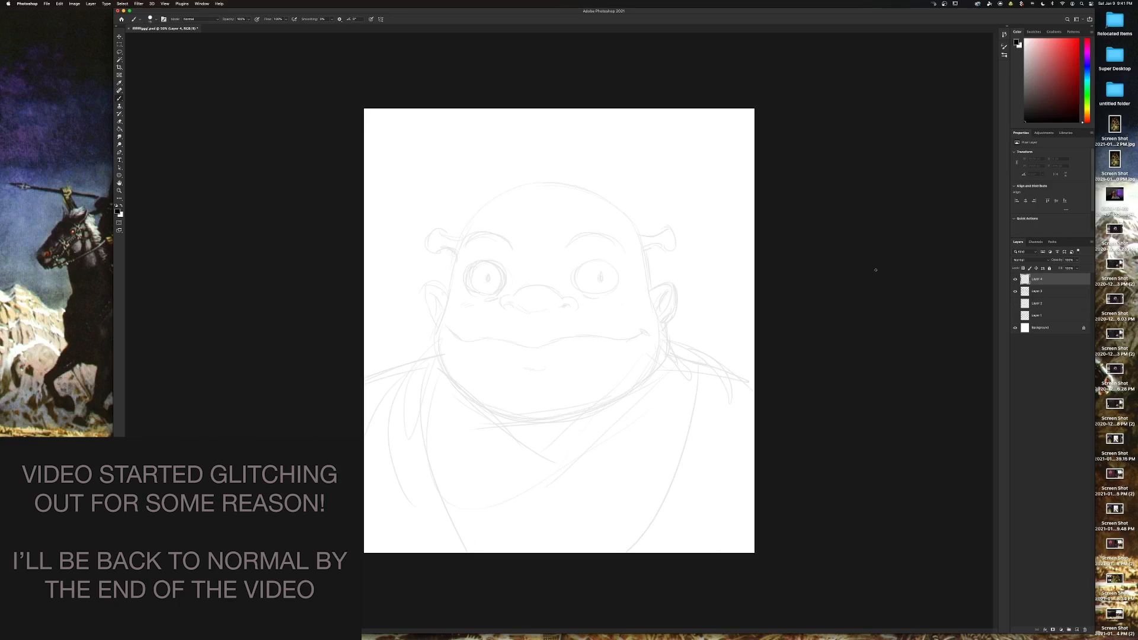
click(1034, 260)
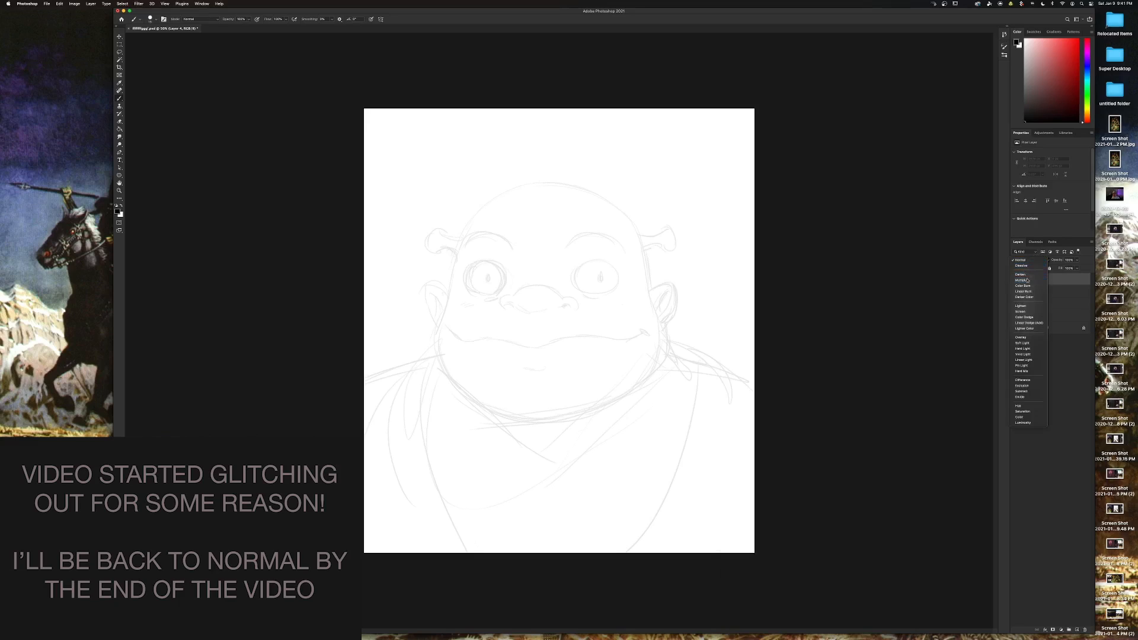
click(1030, 285)
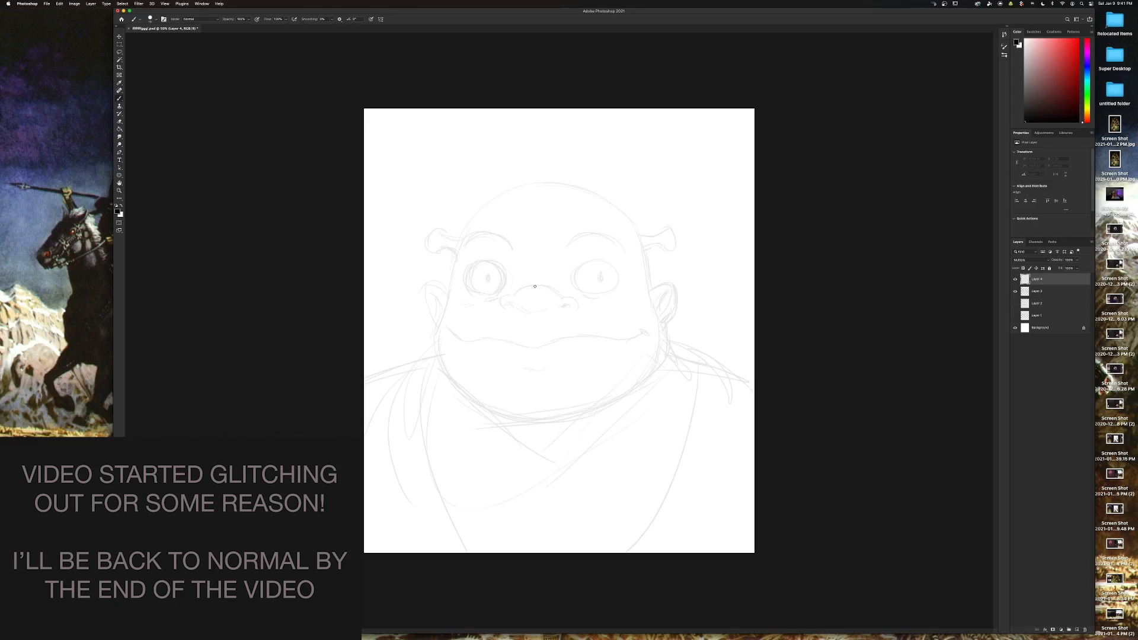
Trace the nose, both eyes and the wide mouth with clean dark lines over the faint sketch.
drag(535, 286, 520, 289)
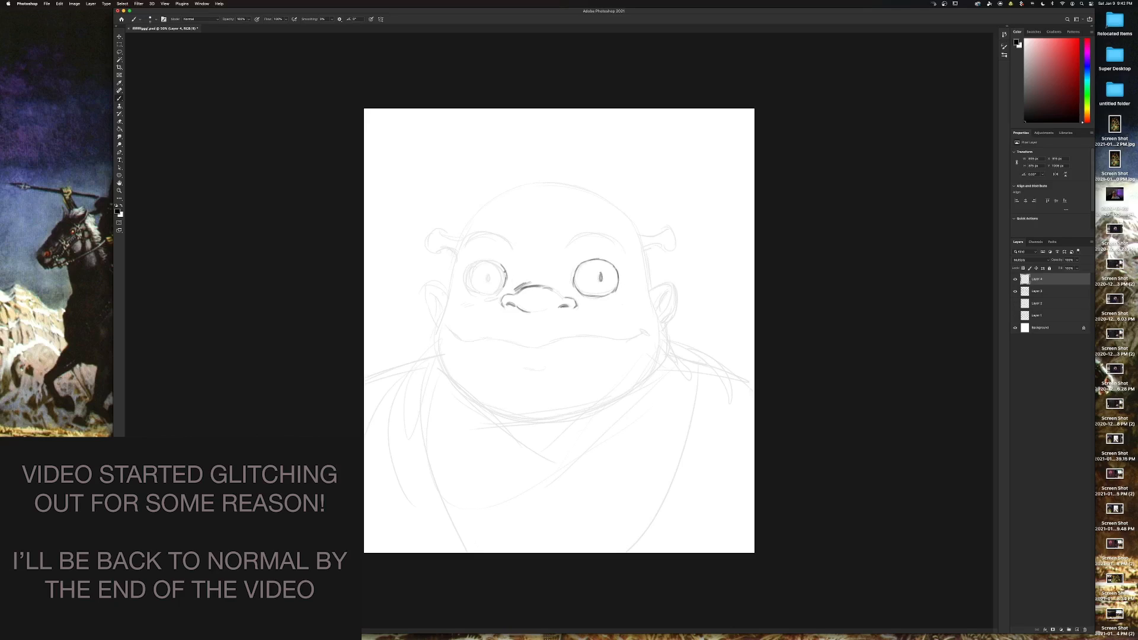
drag(486, 262, 470, 283)
drag(559, 339, 486, 336)
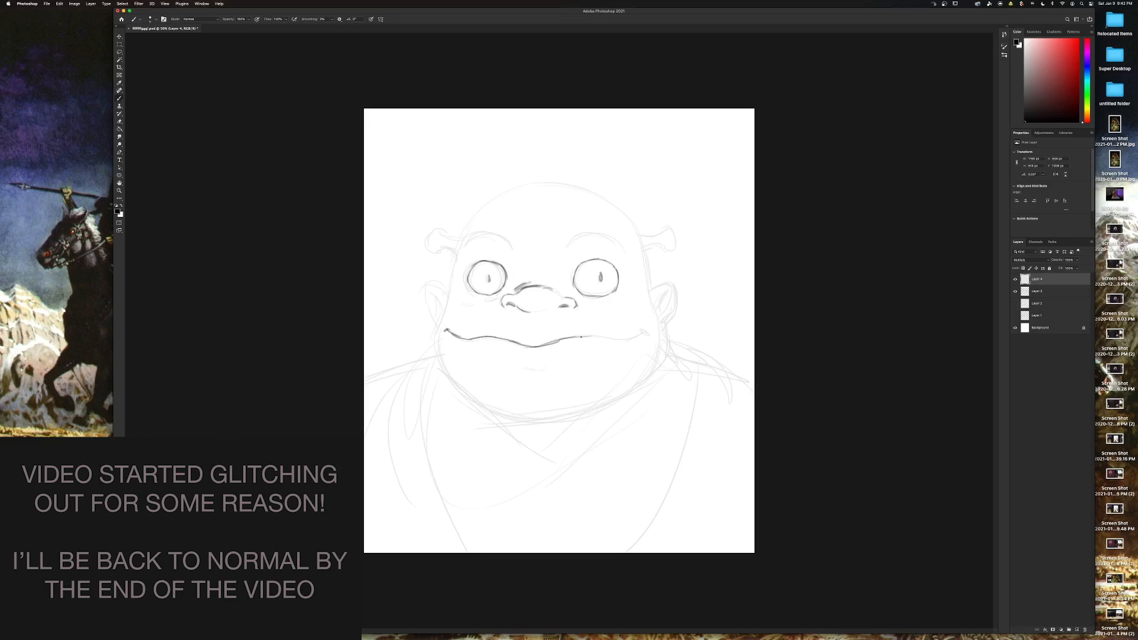
drag(569, 339, 620, 339)
Trace the first brow, the face and jaw contour, all the ears and the top of the head.
drag(462, 241, 496, 229)
mouse_move(452, 283)
mouse_down()
mouse_move(448, 378)
mouse_move(539, 425)
mouse_move(527, 424)
mouse_move(605, 404)
mouse_move(573, 419)
mouse_move(662, 361)
mouse_up()
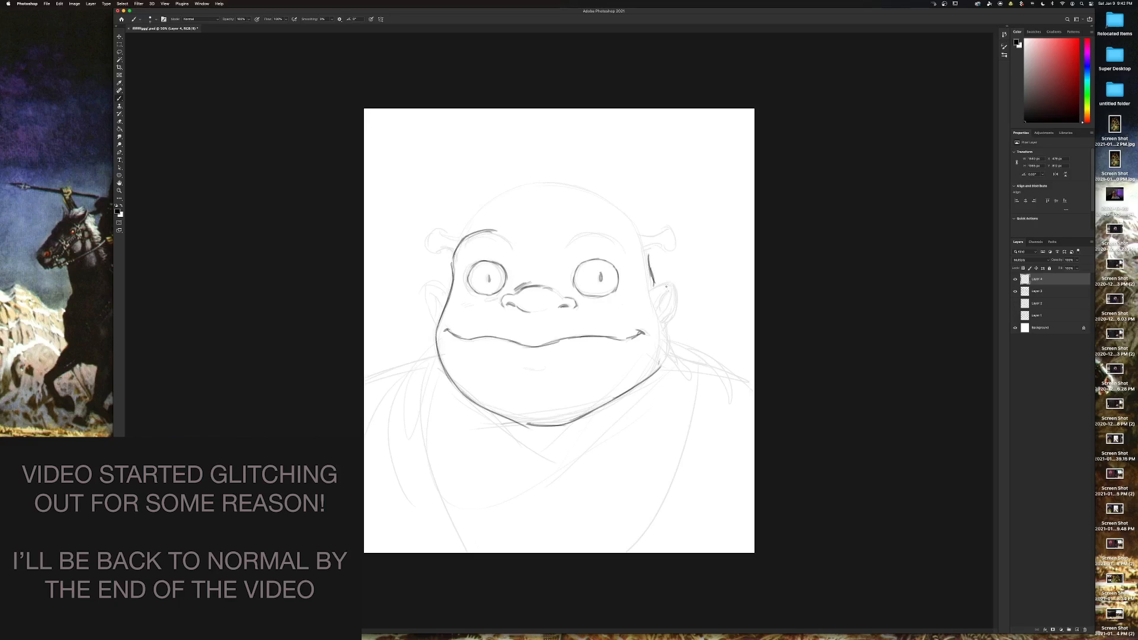
mouse_move(654, 288)
mouse_down()
mouse_move(680, 279)
mouse_move(679, 295)
mouse_move(665, 303)
mouse_move(669, 340)
mouse_move(657, 367)
mouse_up()
mouse_move(441, 283)
mouse_down()
mouse_move(431, 305)
mouse_move(439, 325)
mouse_up()
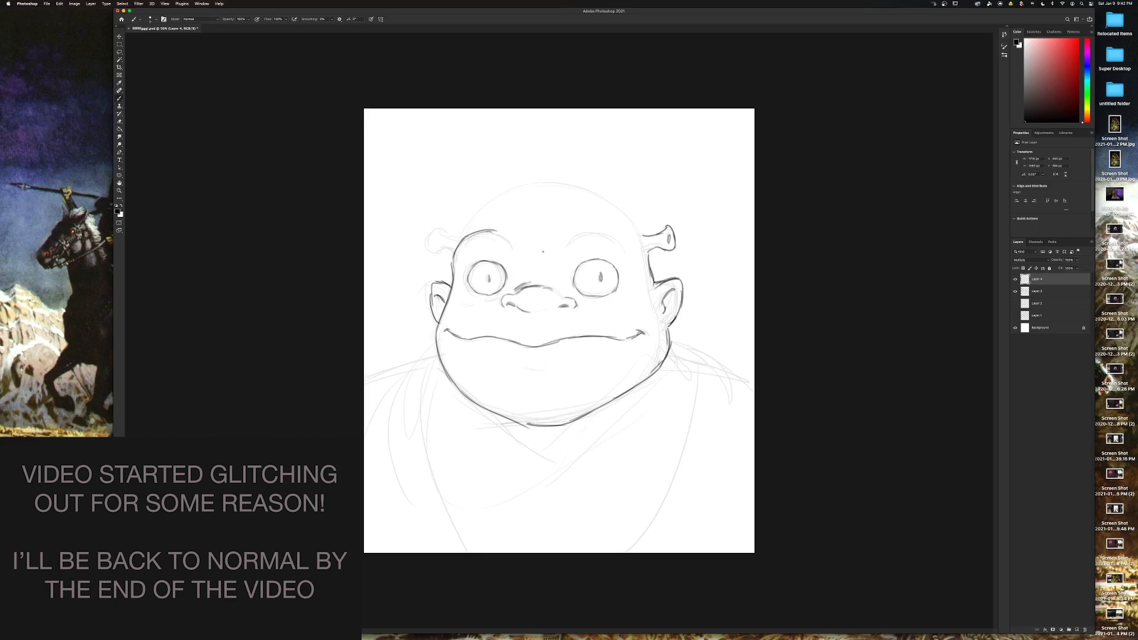
mouse_move(439, 235)
mouse_down()
mouse_move(498, 200)
mouse_move(532, 188)
mouse_move(618, 209)
mouse_move(604, 189)
mouse_move(645, 222)
mouse_move(547, 182)
mouse_up()
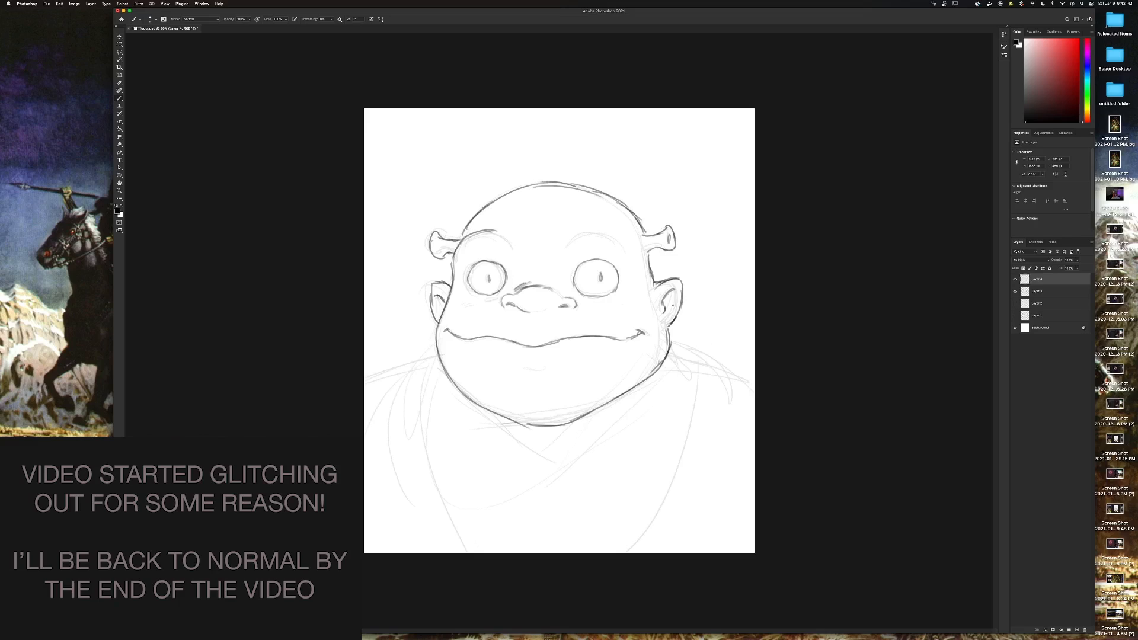
Trace the second brow, the collar lines and the shoulders, touch up the skull line, and hide the rough sketch layer.
drag(569, 240, 617, 236)
mouse_move(440, 373)
mouse_down()
mouse_move(433, 451)
mouse_move(466, 495)
mouse_up()
drag(658, 371, 578, 482)
drag(669, 350, 754, 371)
drag(423, 366, 363, 388)
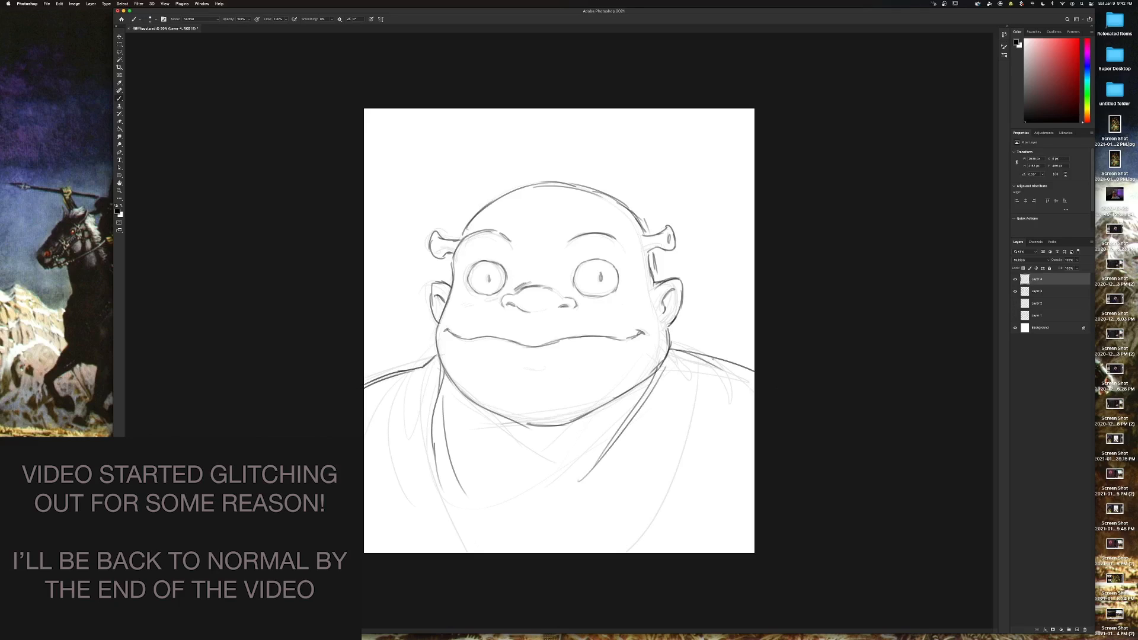
drag(712, 356, 736, 366)
mouse_move(530, 185)
mouse_down()
mouse_move(471, 214)
mouse_move(458, 244)
mouse_up()
click(1015, 291)
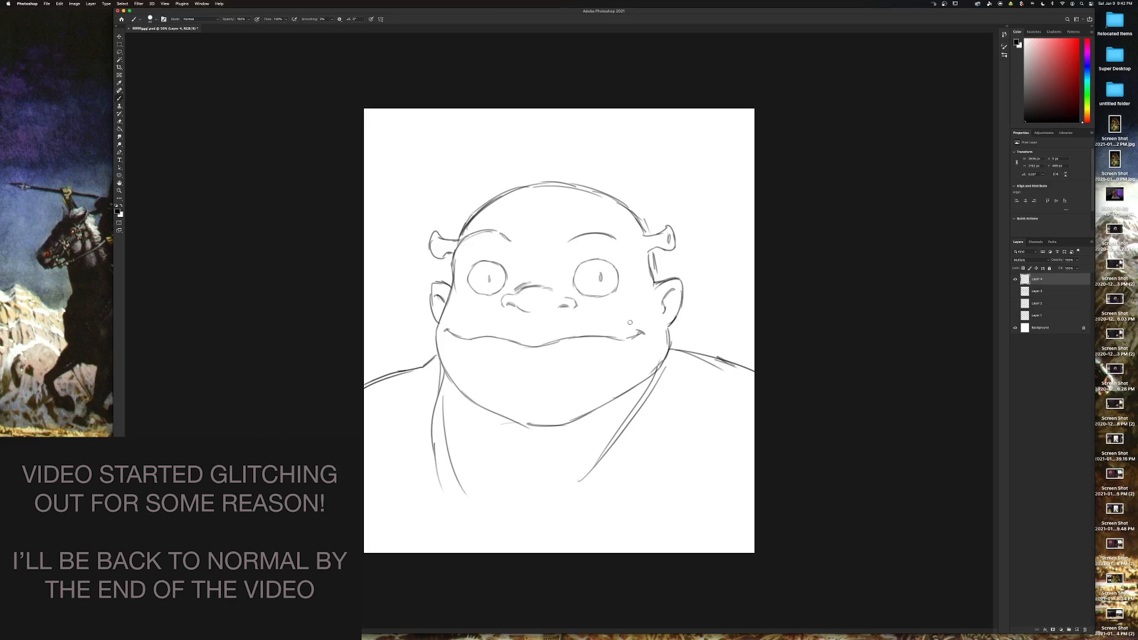
Shade the nose in soft gray, alternating between black and white paint to model its rounded form.
mouse_move(553, 291)
mouse_down()
mouse_move(506, 297)
mouse_move(568, 302)
mouse_move(550, 289)
mouse_move(589, 278)
mouse_move(556, 300)
mouse_move(528, 300)
mouse_move(541, 312)
mouse_move(558, 303)
mouse_move(525, 305)
mouse_move(563, 301)
mouse_move(518, 300)
mouse_move(542, 288)
mouse_move(518, 307)
mouse_move(554, 301)
mouse_up()
key(x)
key(x)
key(x)
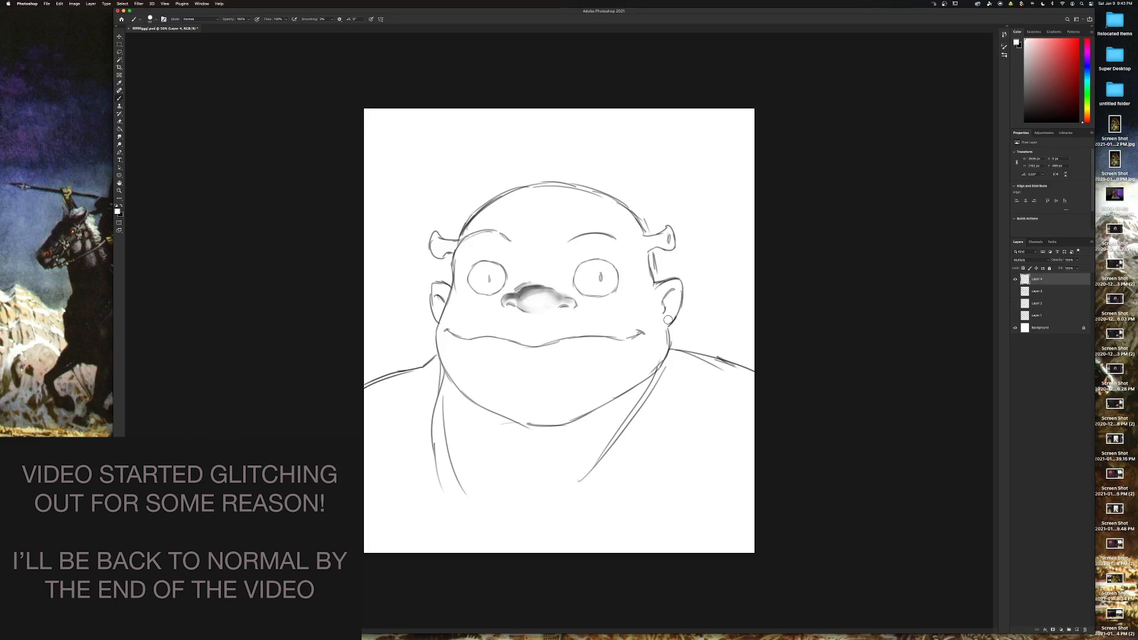
Shade the eyeballs, the bridge of the nose, the under-eye areas and the upper lip, alternating black and white paint.
key(x)
mouse_move(603, 293)
mouse_down()
mouse_move(581, 290)
mouse_move(595, 300)
mouse_move(681, 238)
mouse_move(615, 274)
mouse_move(582, 285)
mouse_move(610, 274)
mouse_move(582, 274)
mouse_move(609, 280)
mouse_move(586, 288)
mouse_move(593, 272)
mouse_move(591, 285)
mouse_move(612, 279)
mouse_move(477, 279)
mouse_move(488, 265)
mouse_move(473, 281)
mouse_move(493, 269)
mouse_move(476, 271)
mouse_move(487, 274)
mouse_move(478, 281)
mouse_move(501, 281)
mouse_move(482, 272)
mouse_move(481, 290)
mouse_move(492, 275)
mouse_move(480, 268)
mouse_move(506, 290)
mouse_move(496, 297)
mouse_move(531, 290)
mouse_move(514, 283)
mouse_move(525, 274)
mouse_move(516, 279)
mouse_move(542, 279)
mouse_move(516, 288)
mouse_move(566, 297)
mouse_move(449, 320)
mouse_move(631, 320)
mouse_move(470, 309)
mouse_move(634, 326)
mouse_move(534, 340)
mouse_move(584, 331)
mouse_move(465, 329)
mouse_move(614, 313)
mouse_up()
key(x)
key(x)
key(x)
key(x)
key(x)
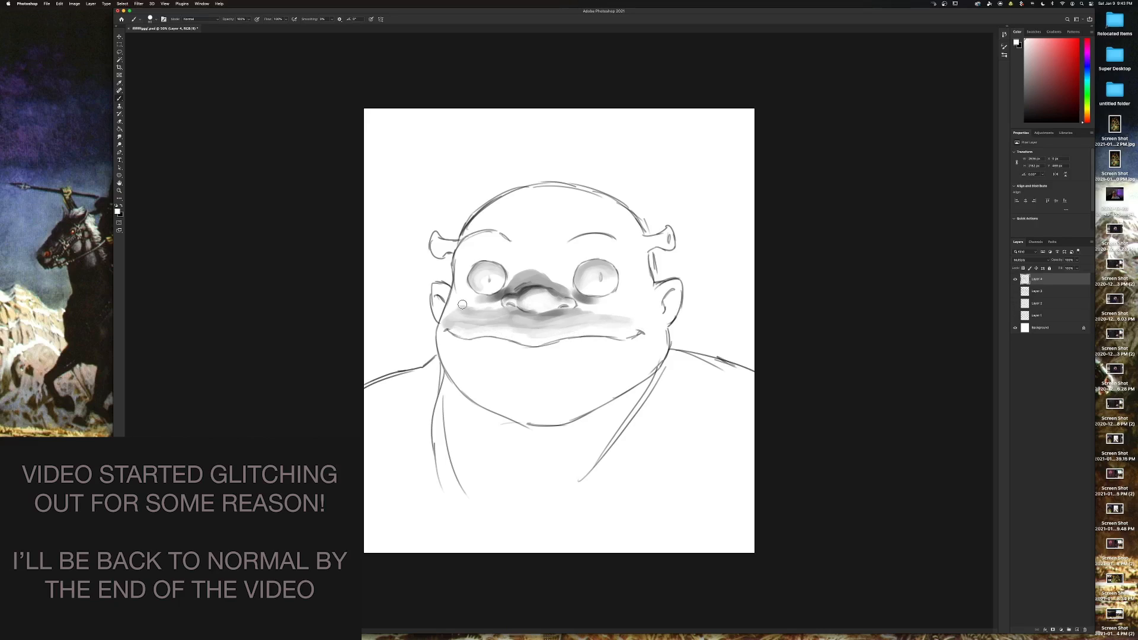
Shade both cheeks toward the ears, alternating black and white paint to blend the gray tones.
key(x)
mouse_move(450, 313)
mouse_down()
mouse_move(456, 290)
mouse_move(439, 331)
mouse_move(462, 305)
mouse_move(461, 287)
mouse_move(438, 335)
mouse_up()
key(x)
key(x)
mouse_move(649, 281)
mouse_down()
mouse_move(659, 302)
mouse_move(640, 287)
mouse_move(640, 301)
mouse_move(600, 313)
mouse_move(656, 310)
mouse_move(605, 321)
mouse_move(660, 302)
mouse_up()
key(x)
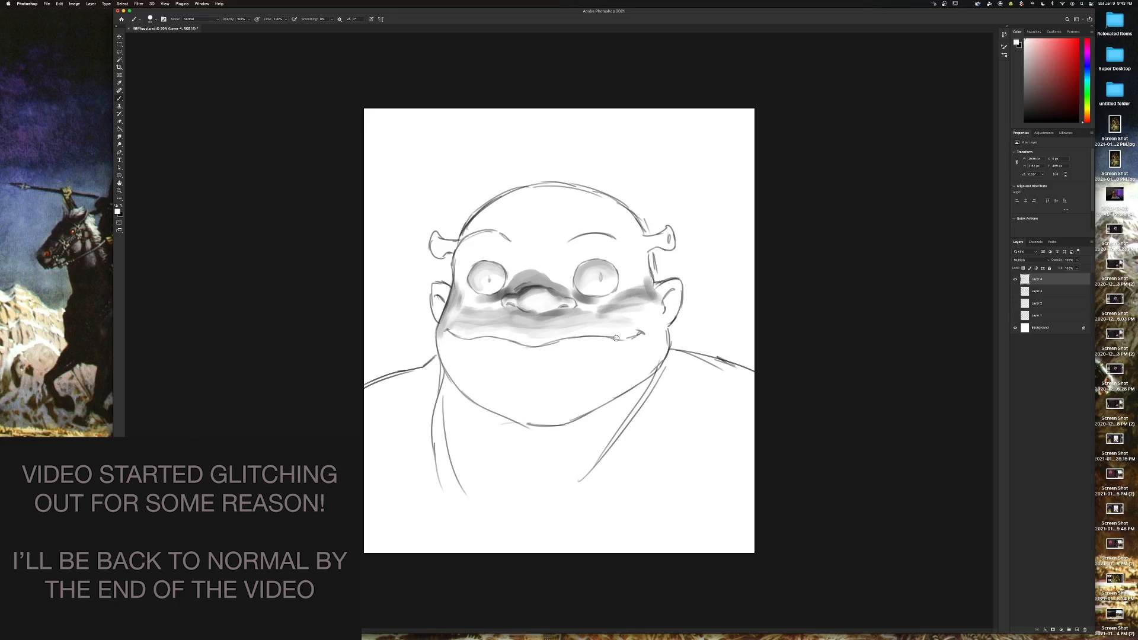
Darken the mouth line with thicker black strokes and deepen the shadow above the nose.
key(x)
mouse_move(611, 338)
mouse_down()
mouse_move(544, 348)
mouse_move(567, 341)
mouse_move(458, 337)
mouse_move(595, 343)
mouse_up()
mouse_move(531, 286)
mouse_down()
mouse_move(508, 283)
mouse_move(572, 293)
mouse_up()
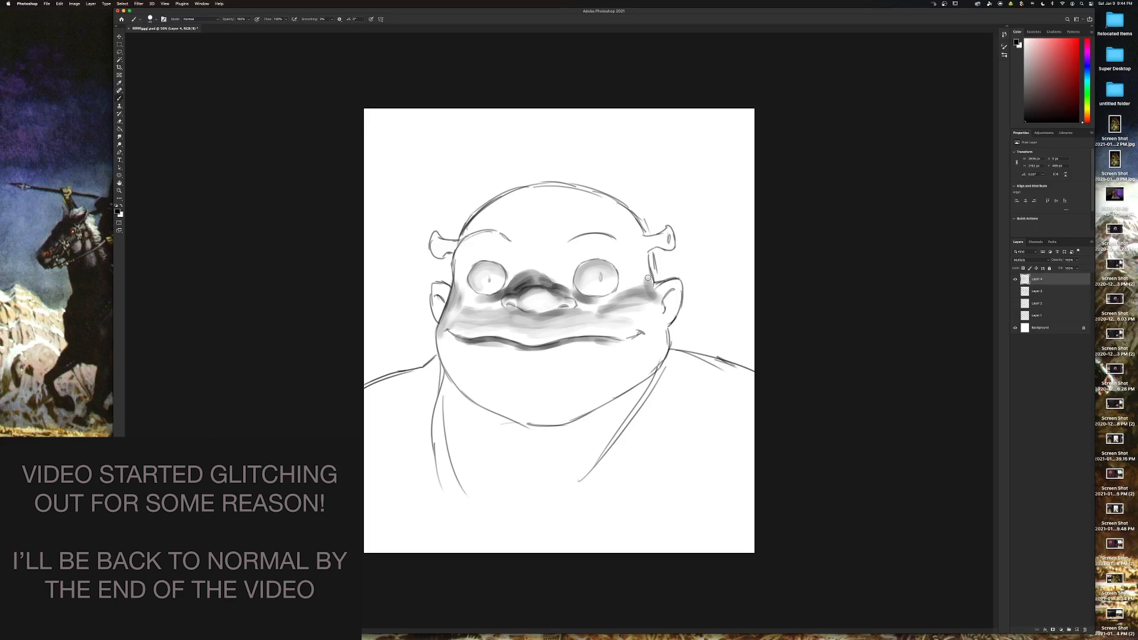
Darken the brows and the shadowed side of the face, and shade the forehead in soft gray.
mouse_move(500, 238)
mouse_down()
mouse_move(464, 246)
mouse_move(502, 235)
mouse_move(476, 239)
mouse_move(457, 269)
mouse_move(465, 247)
mouse_move(461, 304)
mouse_up()
mouse_move(610, 239)
mouse_down()
mouse_move(568, 245)
mouse_move(642, 231)
mouse_up()
mouse_move(499, 208)
mouse_down()
mouse_move(519, 195)
mouse_move(478, 221)
mouse_move(577, 194)
mouse_move(585, 202)
mouse_move(468, 238)
mouse_move(564, 200)
mouse_move(494, 230)
mouse_move(608, 206)
mouse_move(596, 207)
mouse_move(603, 218)
mouse_move(505, 219)
mouse_move(580, 214)
mouse_move(519, 203)
mouse_move(492, 220)
mouse_move(507, 231)
mouse_move(611, 222)
mouse_move(630, 233)
mouse_move(559, 210)
mouse_move(592, 213)
mouse_move(543, 206)
mouse_move(649, 255)
mouse_up()
key(x)
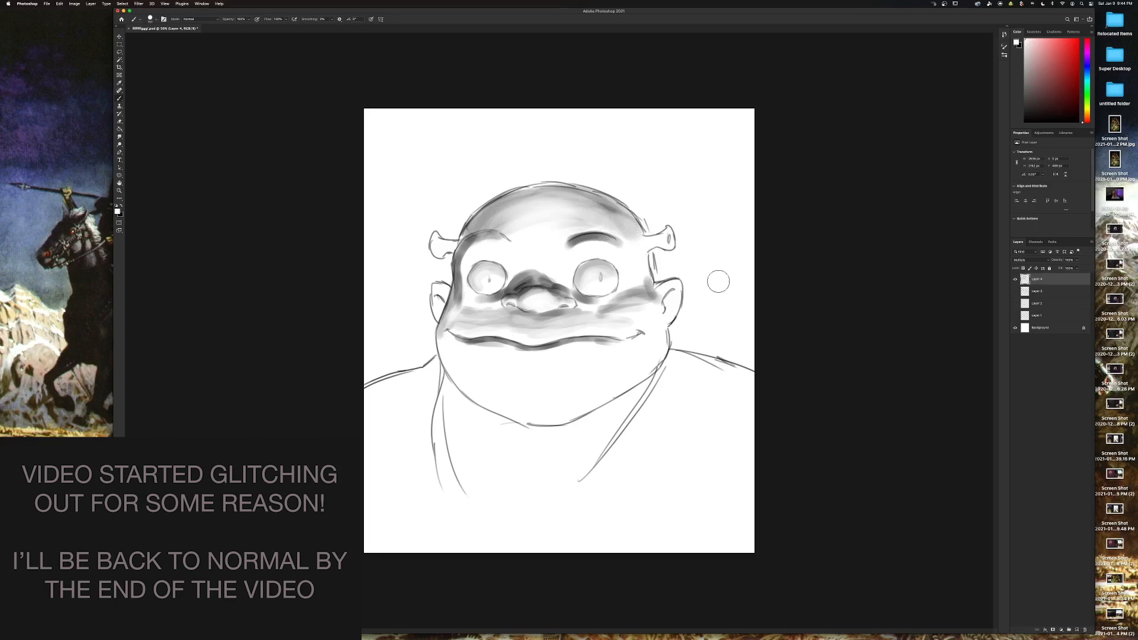
Shade the horn on the darker side of the head and the insides of both ears in dark gray.
key(x)
mouse_move(480, 261)
mouse_down()
mouse_move(462, 263)
mouse_move(473, 241)
mouse_move(460, 269)
mouse_move(516, 250)
mouse_move(646, 239)
mouse_move(519, 259)
mouse_move(456, 243)
mouse_up()
key(x)
key(x)
key(x)
key(x)
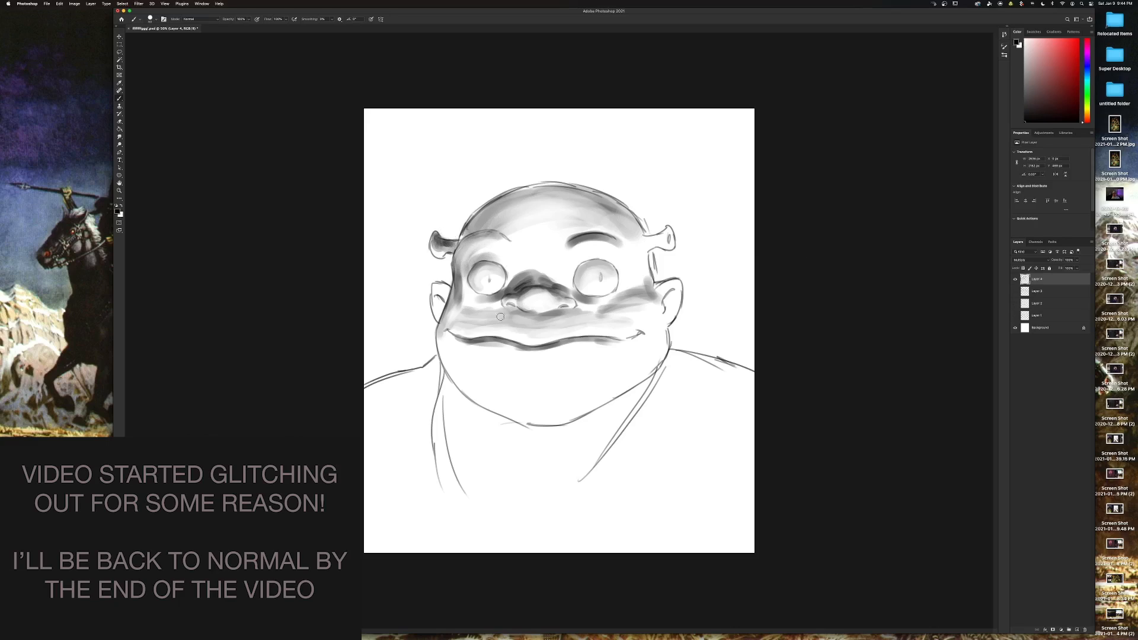
drag(449, 290, 436, 320)
mouse_move(663, 285)
mouse_down()
mouse_move(674, 288)
mouse_move(659, 287)
mouse_up()
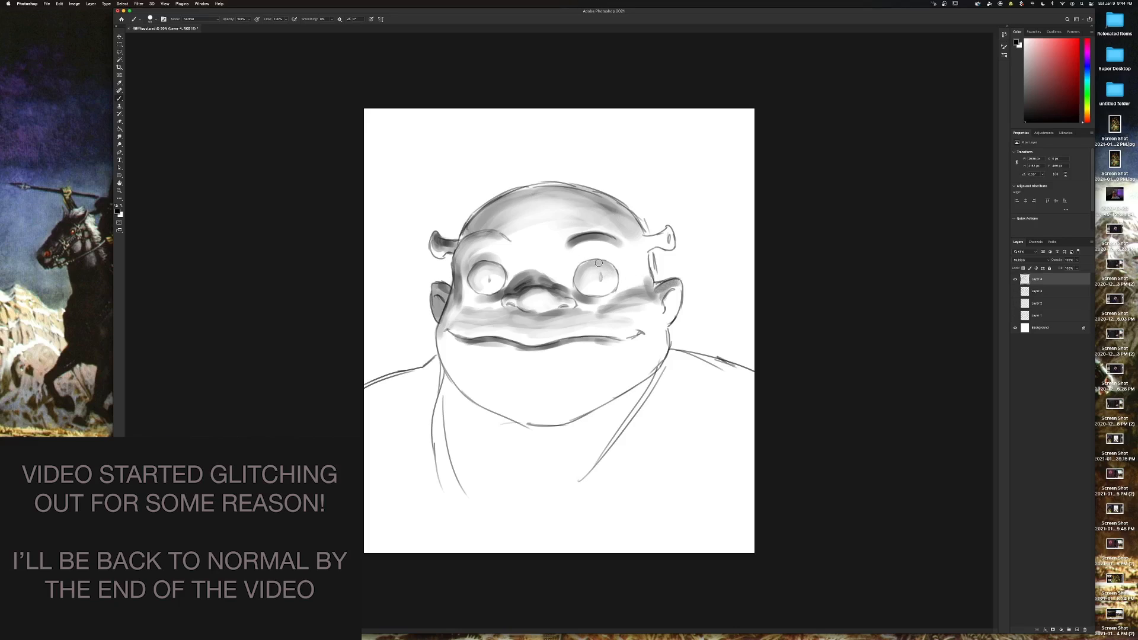
Shade around the eyes and inner brows, and darken the pupils in both eyeballs.
mouse_move(598, 262)
mouse_down()
mouse_move(572, 265)
mouse_move(572, 288)
mouse_move(504, 262)
mouse_move(509, 269)
mouse_move(514, 244)
mouse_up()
mouse_move(554, 244)
mouse_down()
mouse_move(570, 237)
mouse_move(553, 251)
mouse_up()
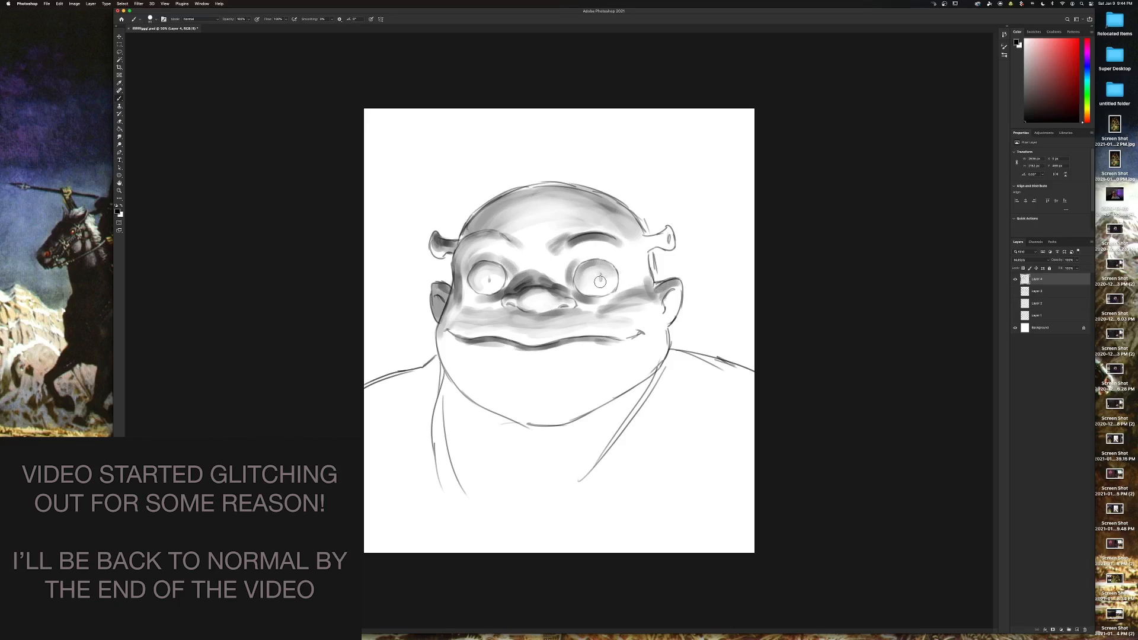
drag(600, 281, 602, 282)
key(x)
key(x)
drag(483, 283, 490, 283)
Shade both sides of the chin and jaw in soft gray, blending toward the center with white.
mouse_move(498, 358)
mouse_down()
mouse_move(446, 344)
mouse_move(461, 346)
mouse_move(446, 356)
mouse_move(446, 339)
mouse_move(486, 399)
mouse_move(476, 346)
mouse_move(468, 358)
mouse_move(495, 353)
mouse_move(528, 391)
mouse_move(508, 367)
mouse_move(482, 392)
mouse_move(465, 351)
mouse_move(464, 376)
mouse_move(532, 408)
mouse_up()
key(x)
key(x)
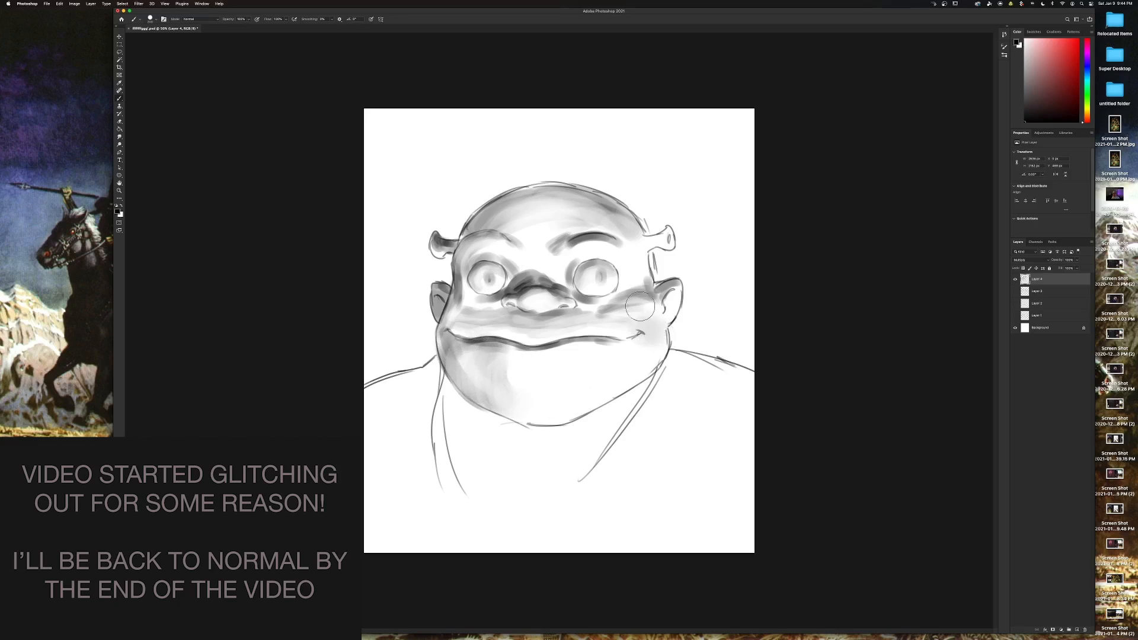
mouse_move(640, 306)
mouse_down()
mouse_move(653, 359)
mouse_move(592, 353)
mouse_move(630, 367)
mouse_move(612, 385)
mouse_move(650, 352)
mouse_move(560, 415)
mouse_up()
key(x)
mouse_move(616, 355)
mouse_down()
mouse_move(574, 403)
mouse_move(644, 348)
mouse_move(587, 376)
mouse_up()
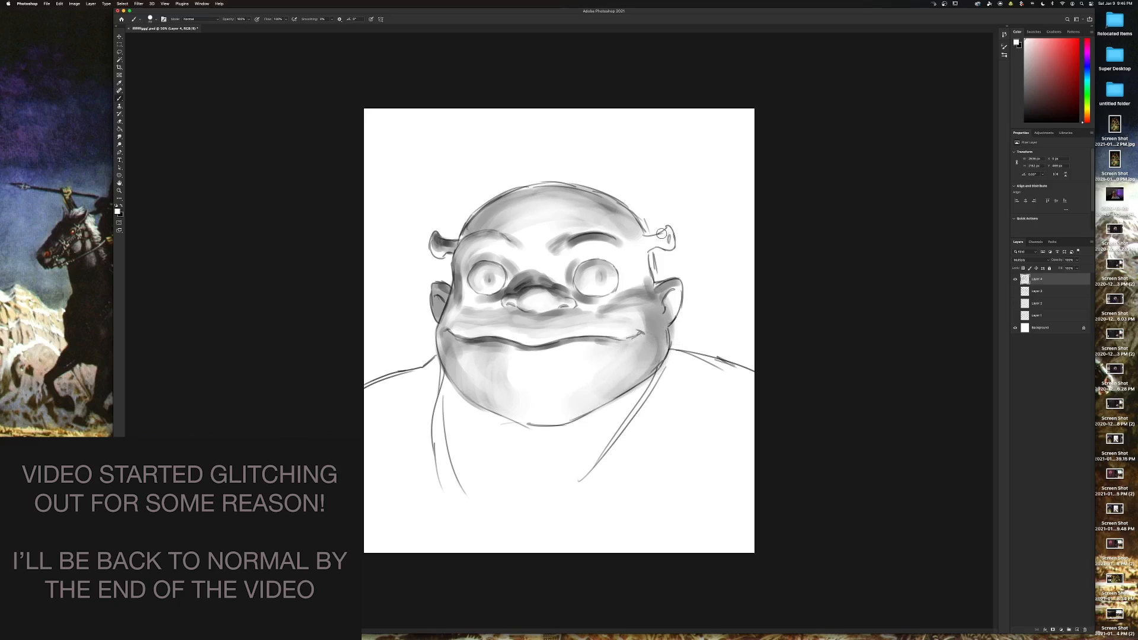
Shade the remaining horn and the temple below it, and touch up the area between the brows with a larger brush.
key(x)
mouse_move(664, 234)
mouse_down()
mouse_move(632, 244)
mouse_move(666, 238)
mouse_move(641, 244)
mouse_move(646, 286)
mouse_up()
key(bracketright)
key(bracketright)
key(bracketright)
key(bracketright)
key(bracketright)
key(bracketright)
drag(537, 243, 523, 246)
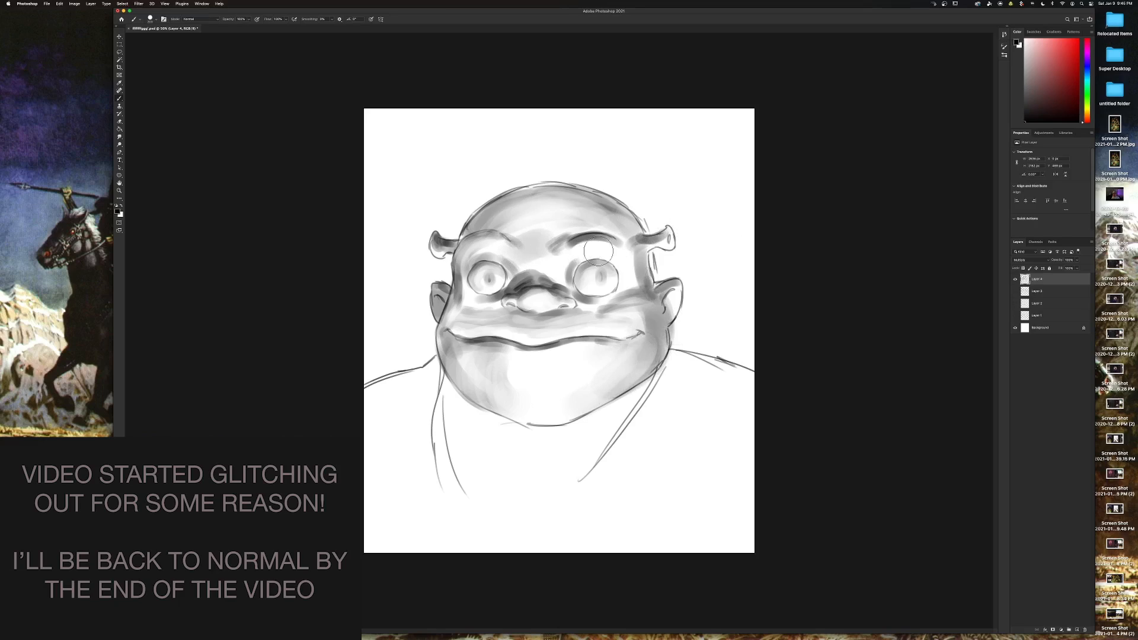
Block in gray shading along both sides of the neck and collar, forming a V-shaped neckline.
key(bracketleft)
key(bracketleft)
mouse_move(441, 363)
mouse_down()
mouse_move(456, 501)
mouse_move(478, 448)
mouse_up()
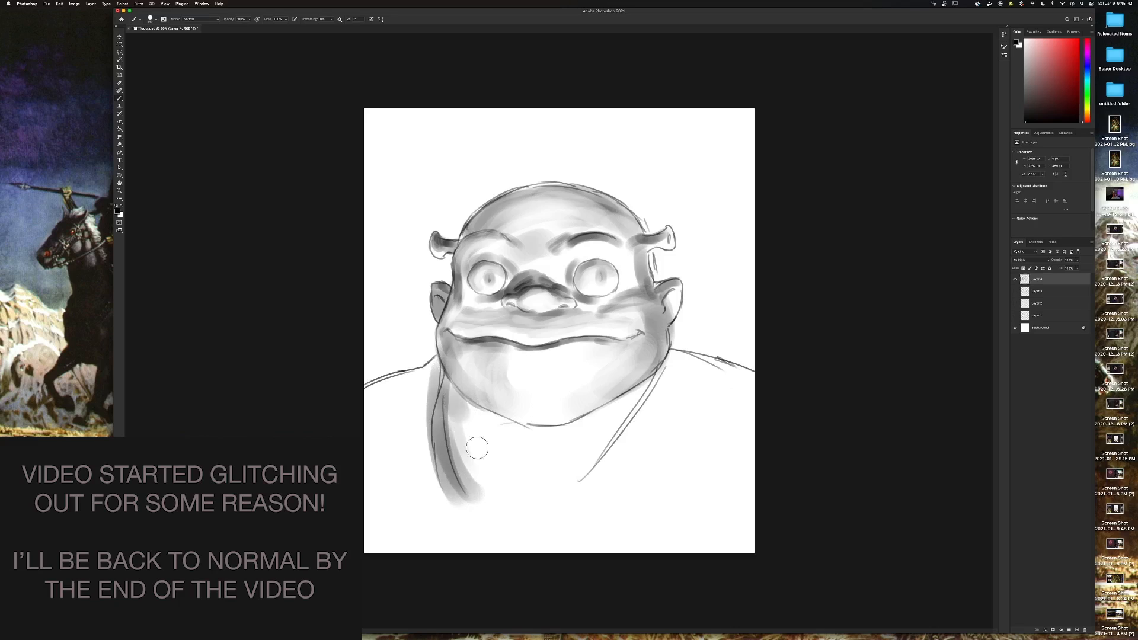
drag(450, 391, 551, 471)
mouse_move(652, 385)
mouse_down()
mouse_move(571, 453)
mouse_move(548, 496)
mouse_up()
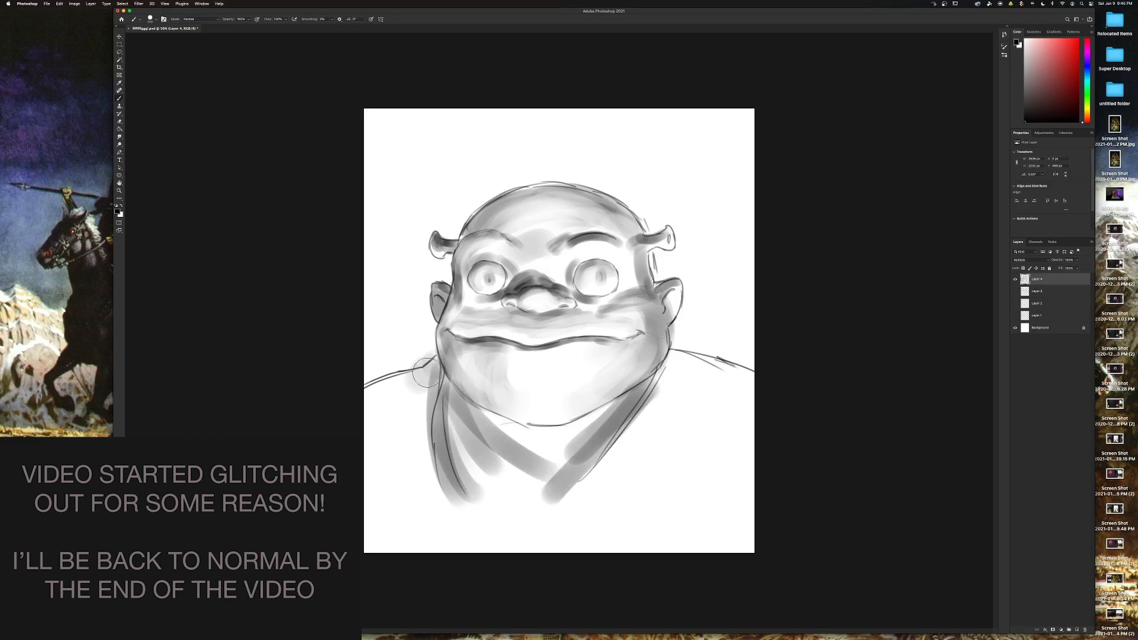
Block in the shoulders and tunic with broad gray strokes down to the canvas edge.
mouse_move(427, 372)
mouse_down()
mouse_move(374, 409)
mouse_move(427, 456)
mouse_move(385, 503)
mouse_move(379, 548)
mouse_up()
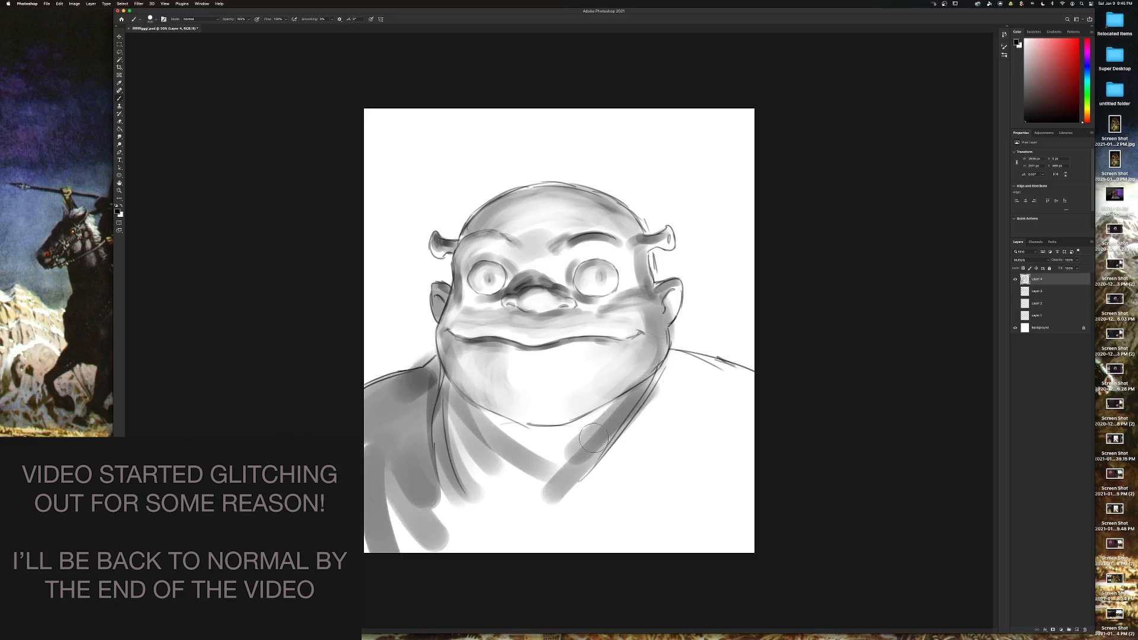
mouse_move(708, 376)
mouse_down()
mouse_move(660, 397)
mouse_move(750, 364)
mouse_move(560, 494)
mouse_up()
drag(720, 409, 551, 536)
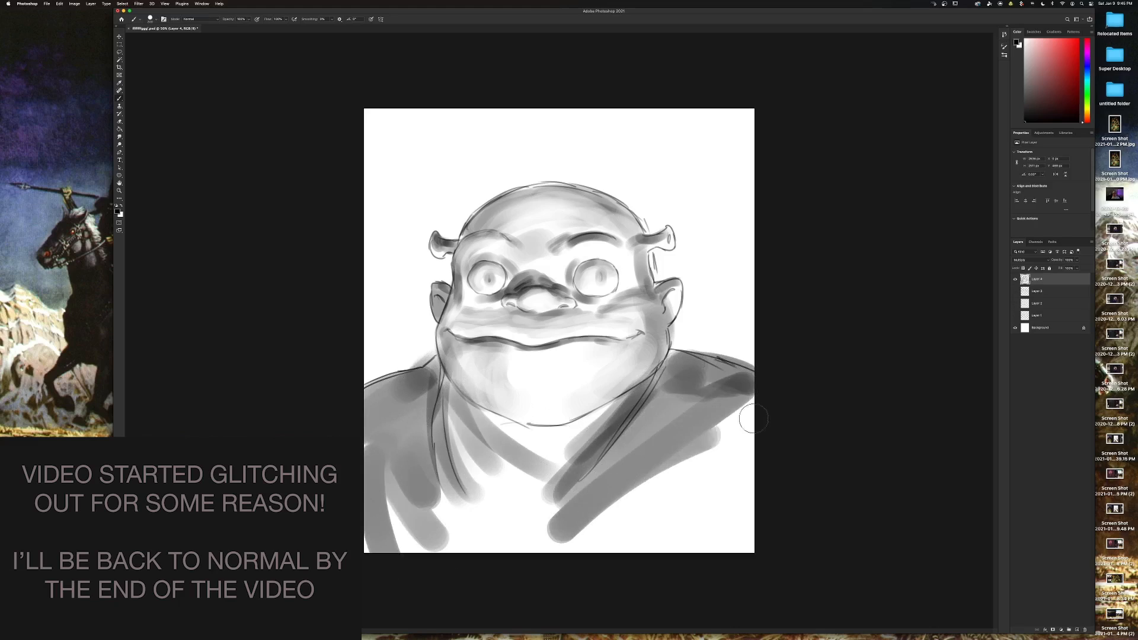
mouse_move(753, 419)
mouse_down()
mouse_move(466, 548)
mouse_move(376, 483)
mouse_move(409, 542)
mouse_up()
drag(750, 462, 535, 563)
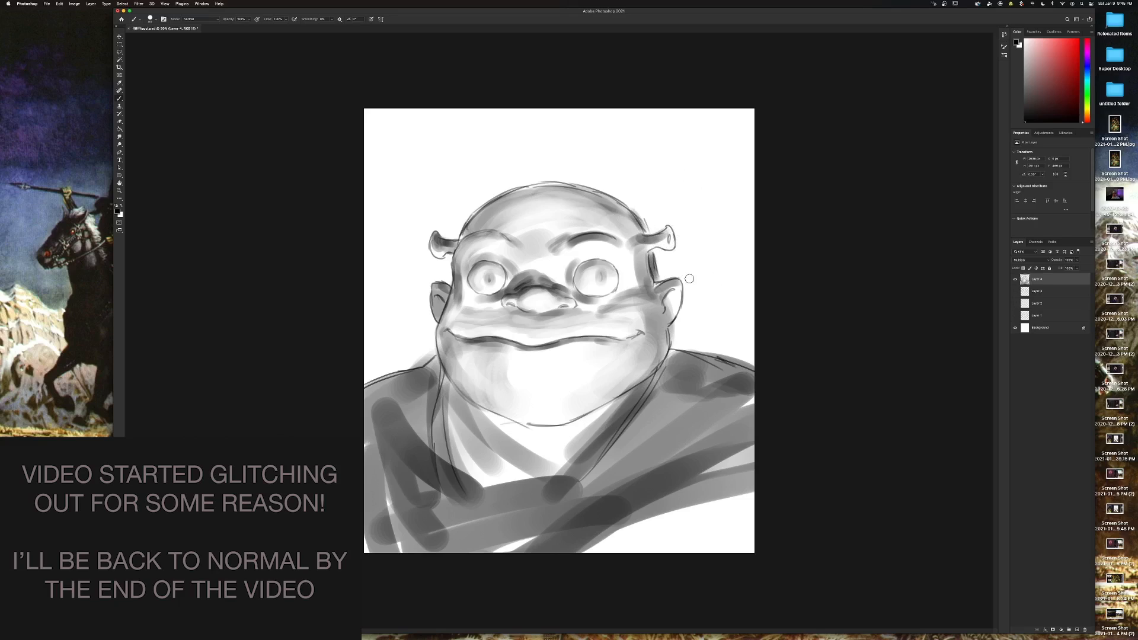
Flip the canvas horizontally and lighten the cheek beside the mouth corner with white.
click(74, 3)
mouse_move(114, 59)
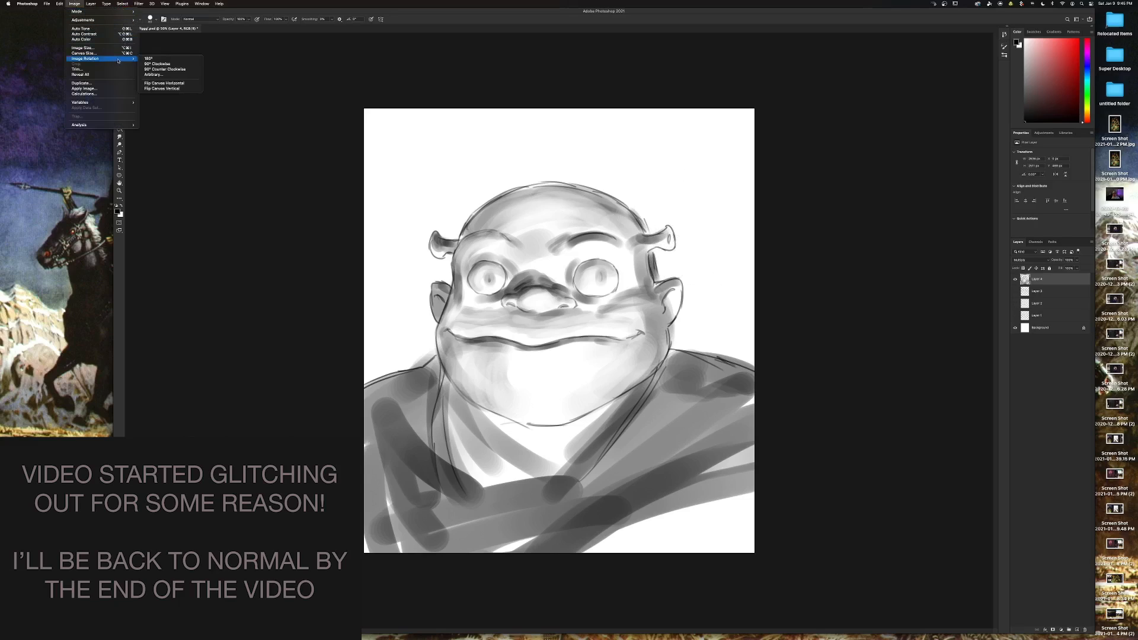
click(177, 84)
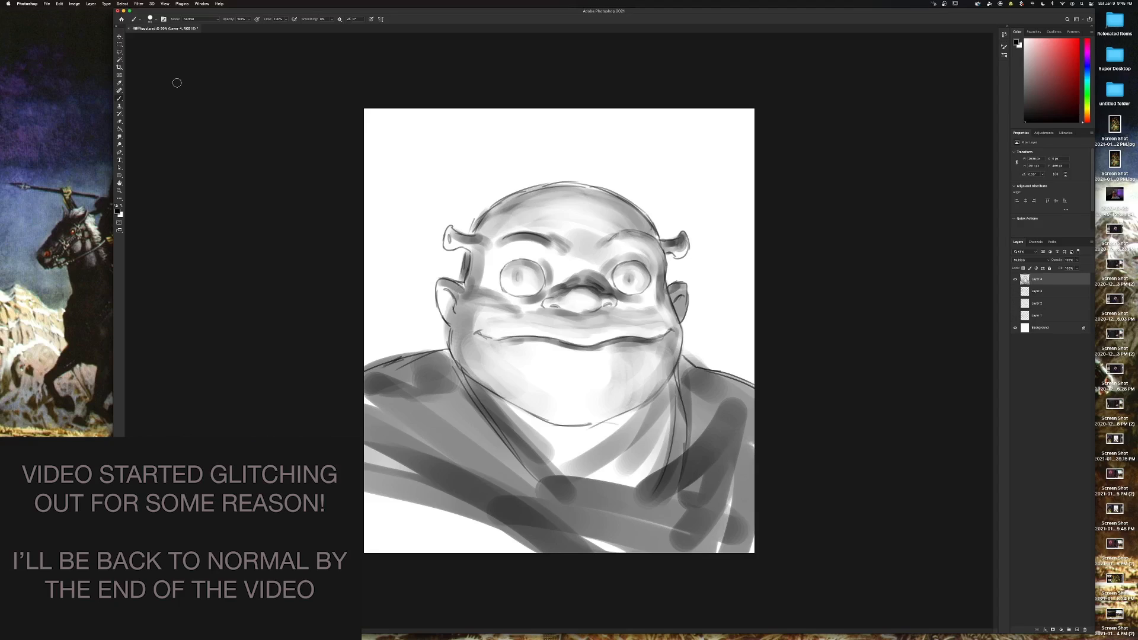
key(x)
drag(483, 317, 466, 336)
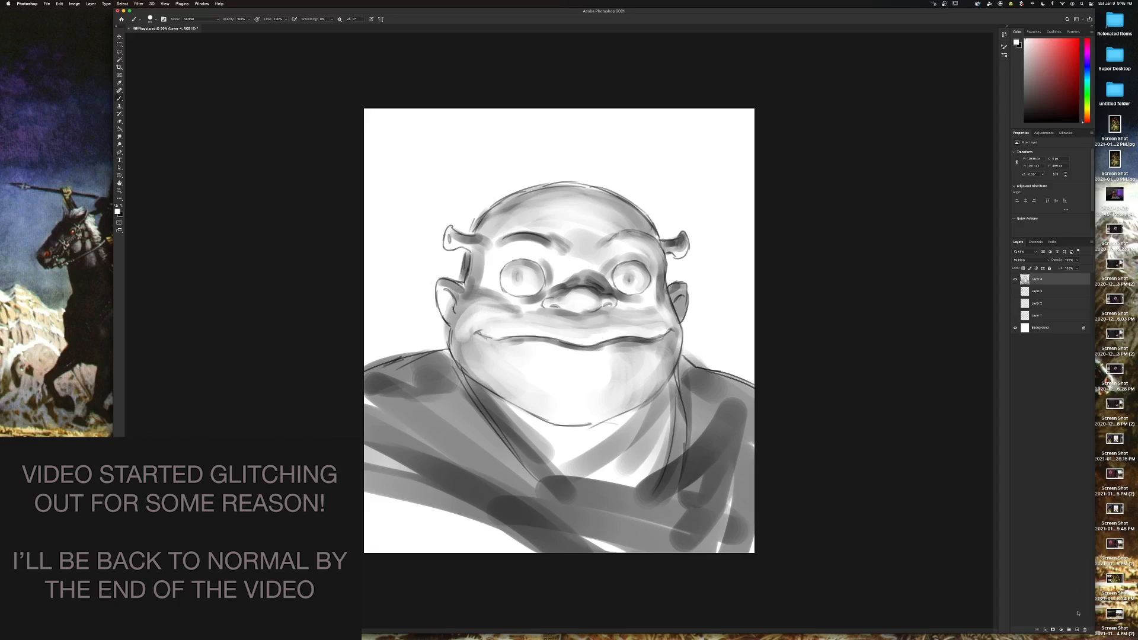
Add a new layer above the shading and choose the Soft Render brush.
click(1076, 630)
right_click(683, 318)
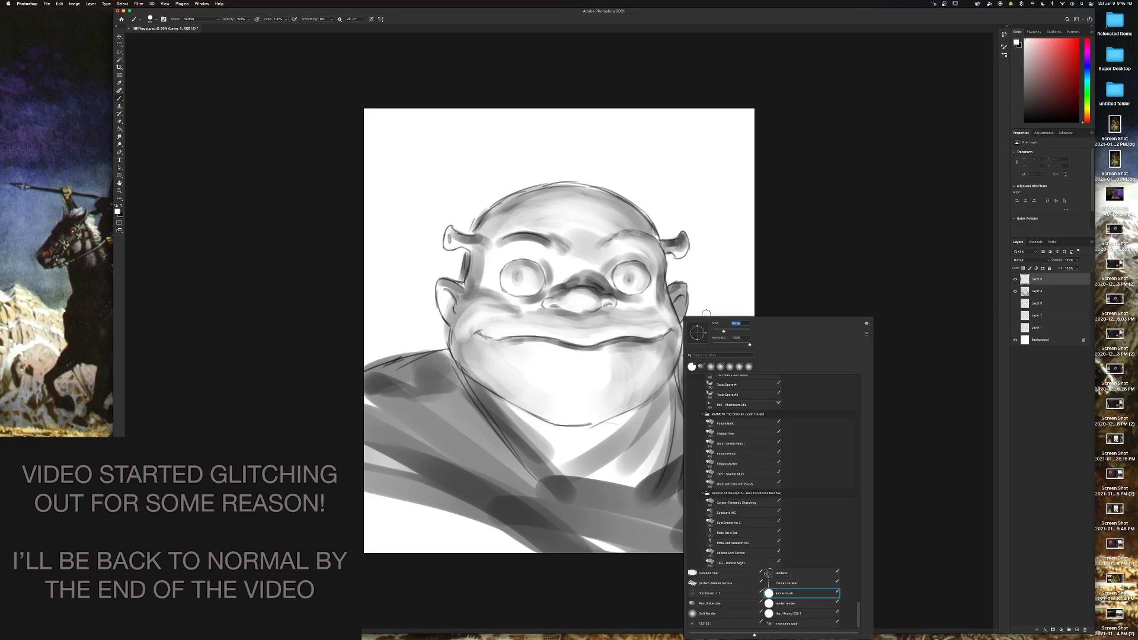
click(720, 613)
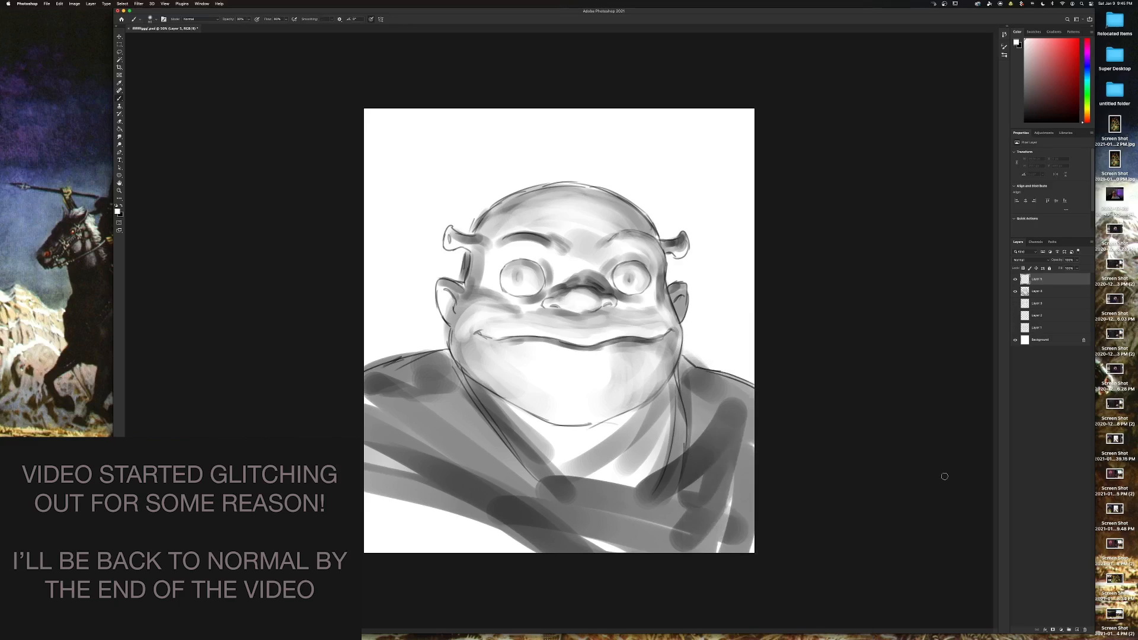
Enlarge the brush and blend the shading on the nose with gray sampled from the drawing.
key(])
key(])
key(])
key(])
alt+click(588, 284)
mouse_move(586, 288)
mouse_down()
mouse_move(573, 295)
mouse_move(589, 300)
mouse_move(547, 302)
mouse_move(589, 308)
mouse_move(597, 277)
mouse_move(560, 284)
mouse_move(596, 272)
mouse_up()
alt+click(576, 294)
Soften the shading around the nose and under the eyes, and darken the nose bridge with sampled grays.
alt+click(678, 264)
alt+click(593, 283)
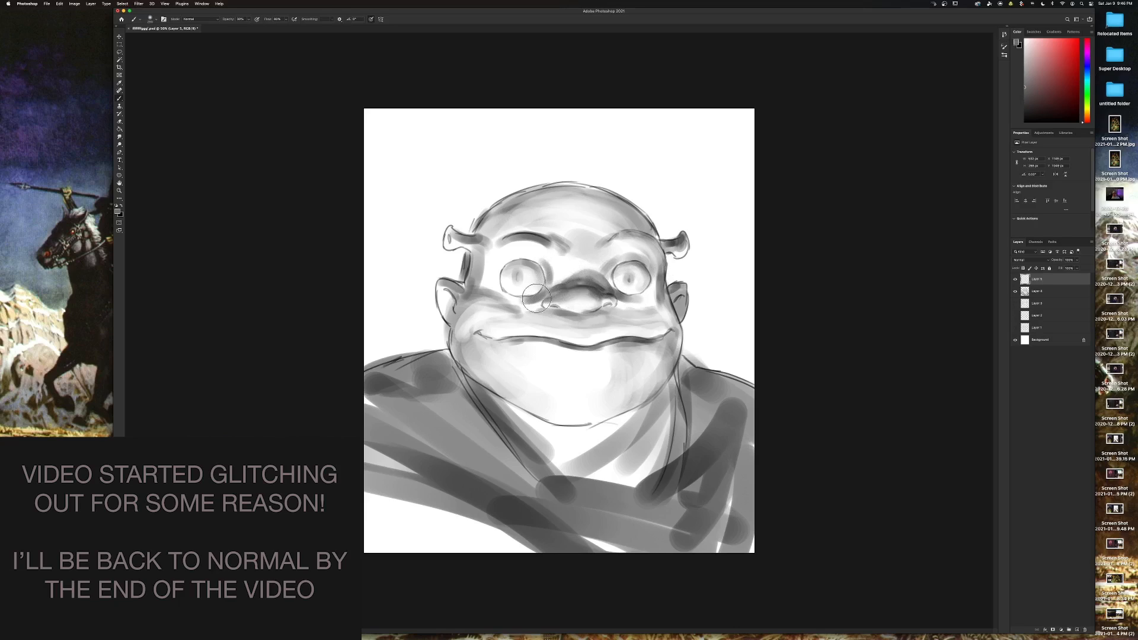
alt+click(514, 303)
mouse_move(563, 274)
mouse_down()
mouse_move(630, 307)
mouse_move(569, 307)
mouse_move(613, 300)
mouse_move(602, 293)
mouse_move(593, 305)
mouse_move(595, 293)
mouse_move(593, 304)
mouse_move(660, 298)
mouse_move(644, 295)
mouse_move(667, 308)
mouse_move(622, 308)
mouse_up()
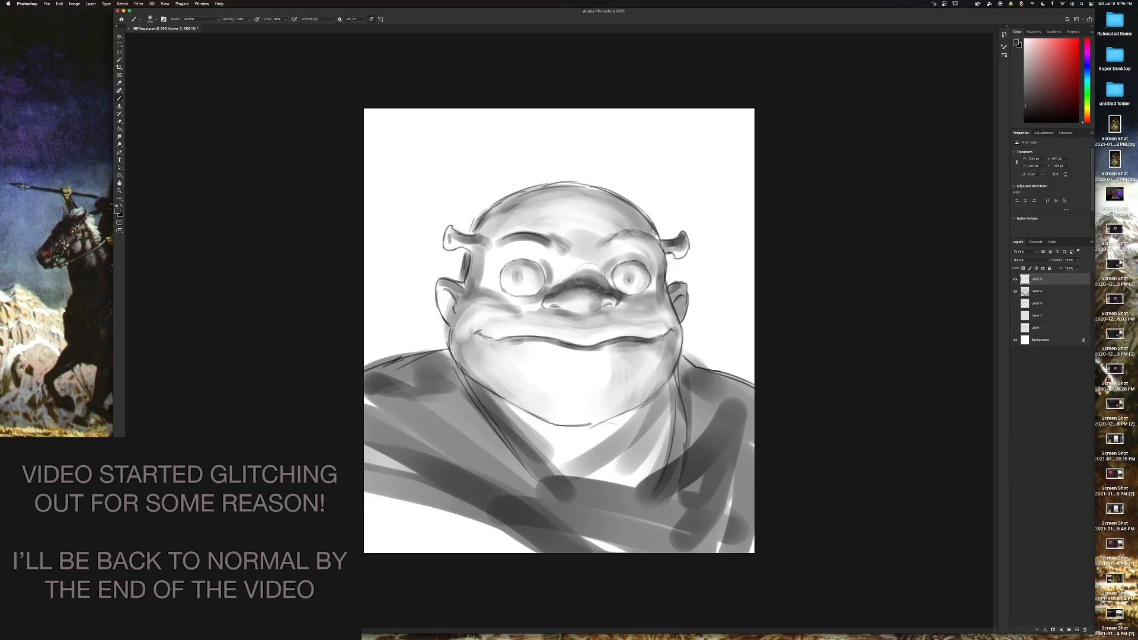
drag(566, 285, 593, 279)
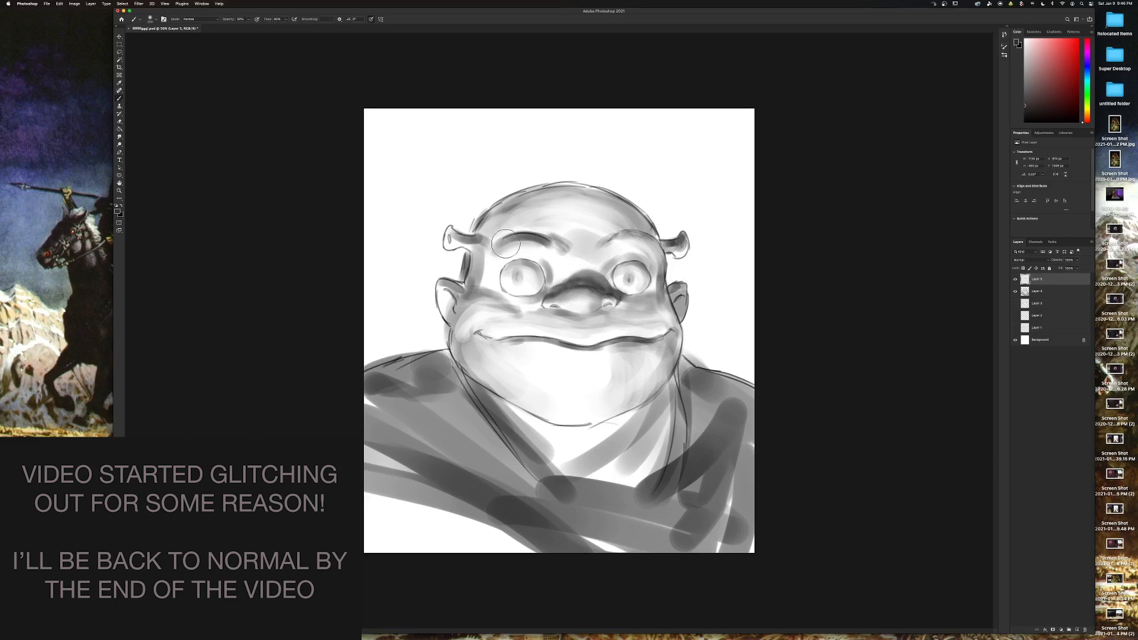
Soften and deepen the gray shading around both brows, the horns, the ear and the adjoining cheek.
mouse_move(509, 252)
mouse_down()
mouse_move(679, 247)
mouse_move(626, 231)
mouse_move(609, 240)
mouse_move(661, 240)
mouse_up()
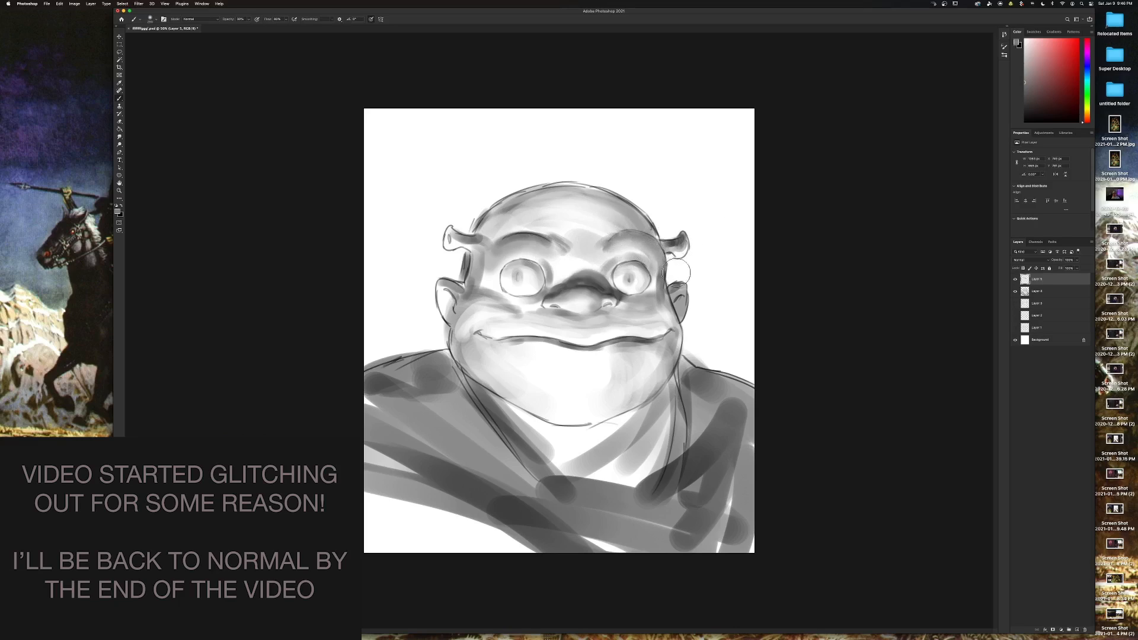
mouse_move(480, 220)
mouse_down()
mouse_move(489, 205)
mouse_move(485, 237)
mouse_move(451, 234)
mouse_up()
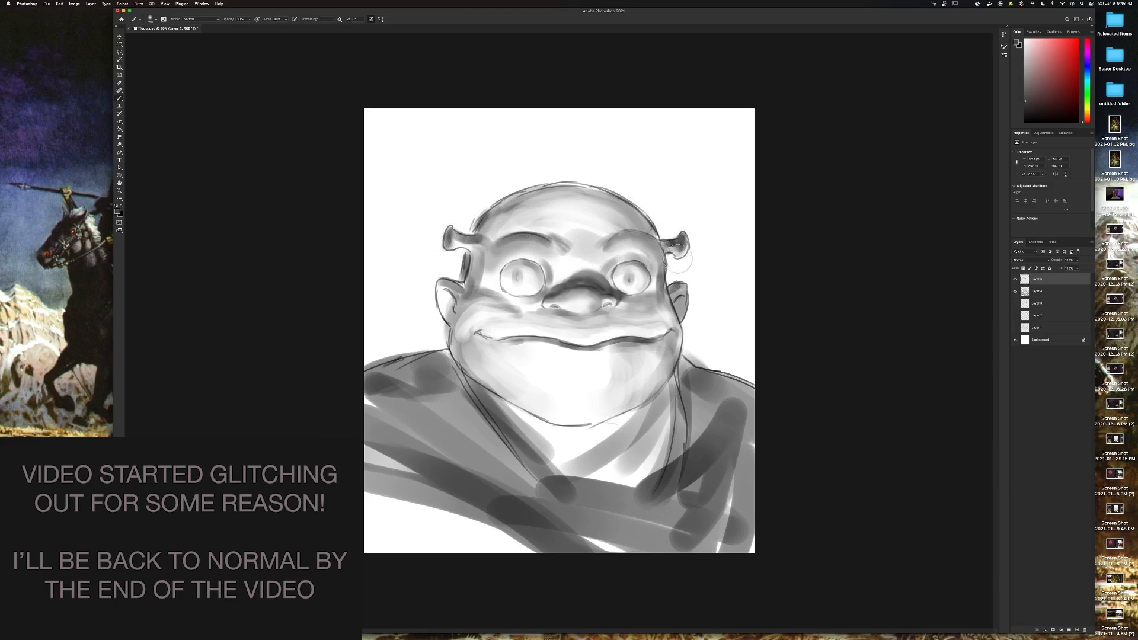
mouse_move(446, 284)
mouse_down()
mouse_move(444, 313)
mouse_move(493, 313)
mouse_move(467, 345)
mouse_move(473, 304)
mouse_move(458, 356)
mouse_move(507, 315)
mouse_up()
Smooth the shading across the jaw and chin, darkening the underside of the face.
key(x)
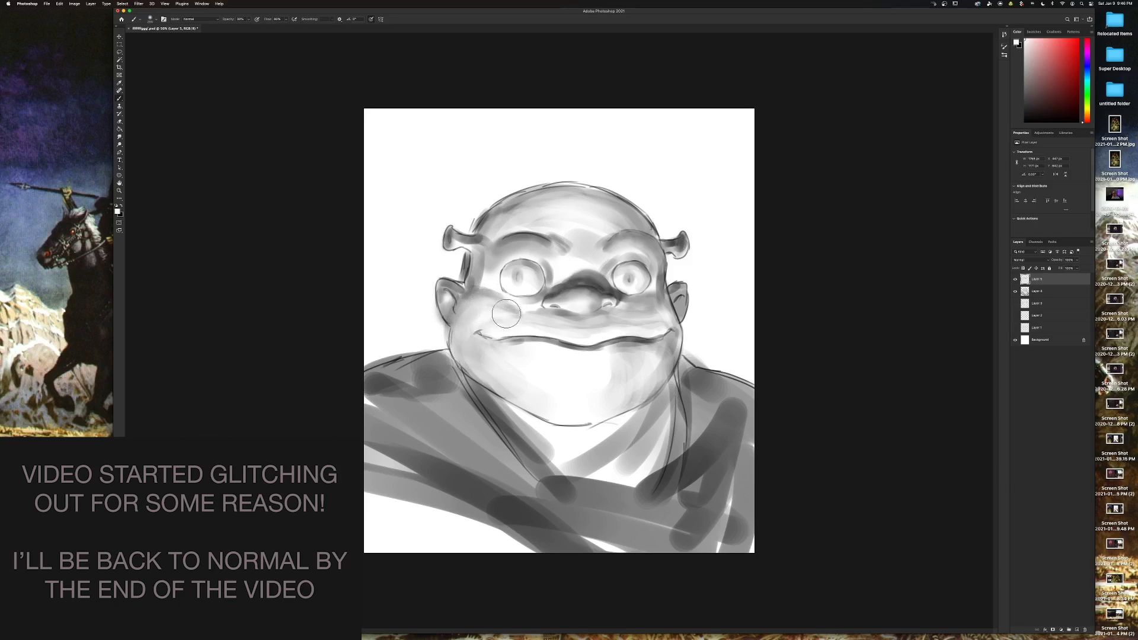
key(x)
mouse_move(668, 331)
mouse_down()
mouse_move(607, 345)
mouse_move(515, 340)
mouse_move(584, 353)
mouse_move(521, 356)
mouse_move(692, 348)
mouse_move(665, 285)
mouse_move(653, 294)
mouse_move(668, 355)
mouse_move(646, 391)
mouse_move(587, 422)
mouse_move(521, 409)
mouse_move(504, 388)
mouse_move(622, 397)
mouse_move(551, 409)
mouse_move(579, 399)
mouse_up()
key(x)
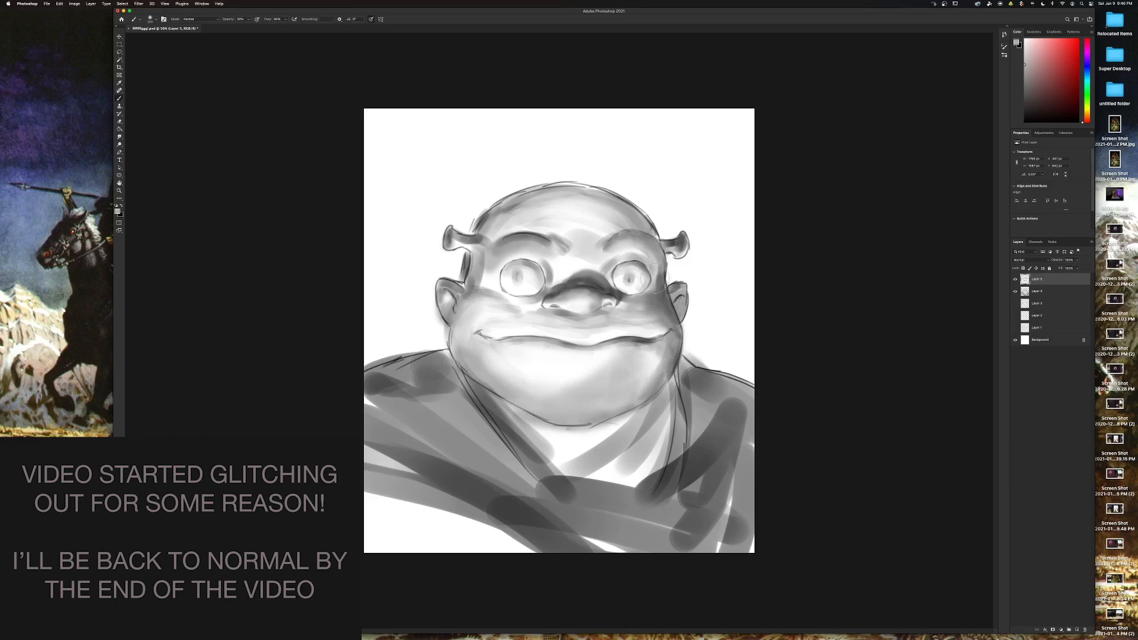
Sample light tones from the larger eye and lighten its eyeball and outline.
alt+click(539, 259)
alt+click(520, 259)
alt+click(510, 273)
alt+click(508, 279)
drag(511, 271, 534, 267)
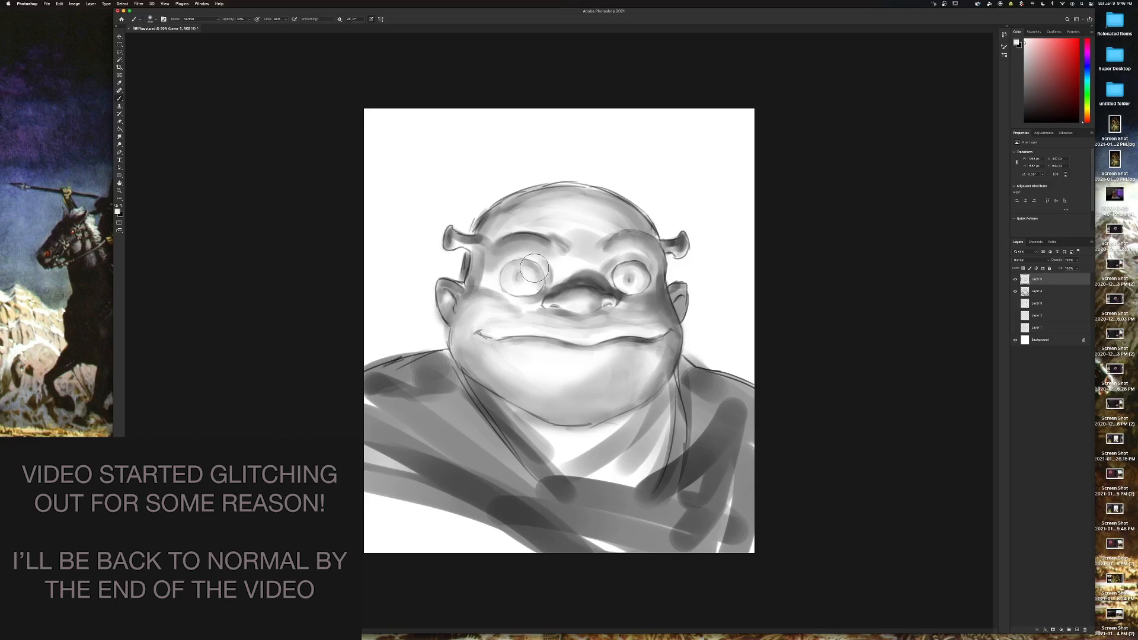
Sample a dark gray and deepen the shading under the larger eye, around the brows and over the forehead.
alt+click(622, 286)
mouse_move(519, 294)
mouse_down()
mouse_move(505, 292)
mouse_move(546, 290)
mouse_move(490, 287)
mouse_up()
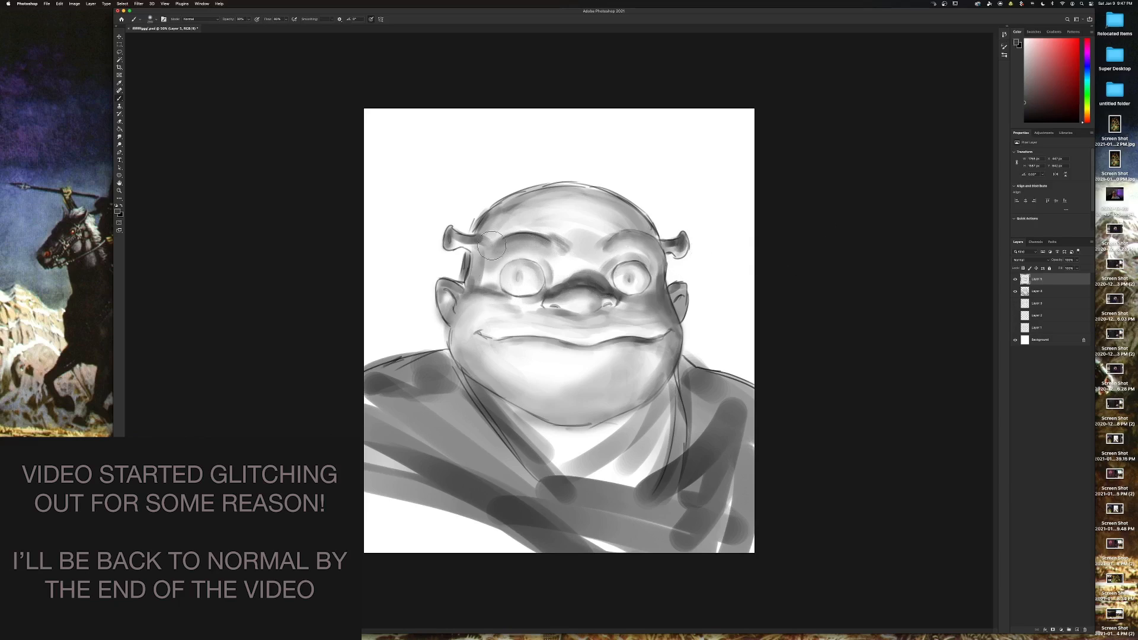
drag(518, 240, 649, 245)
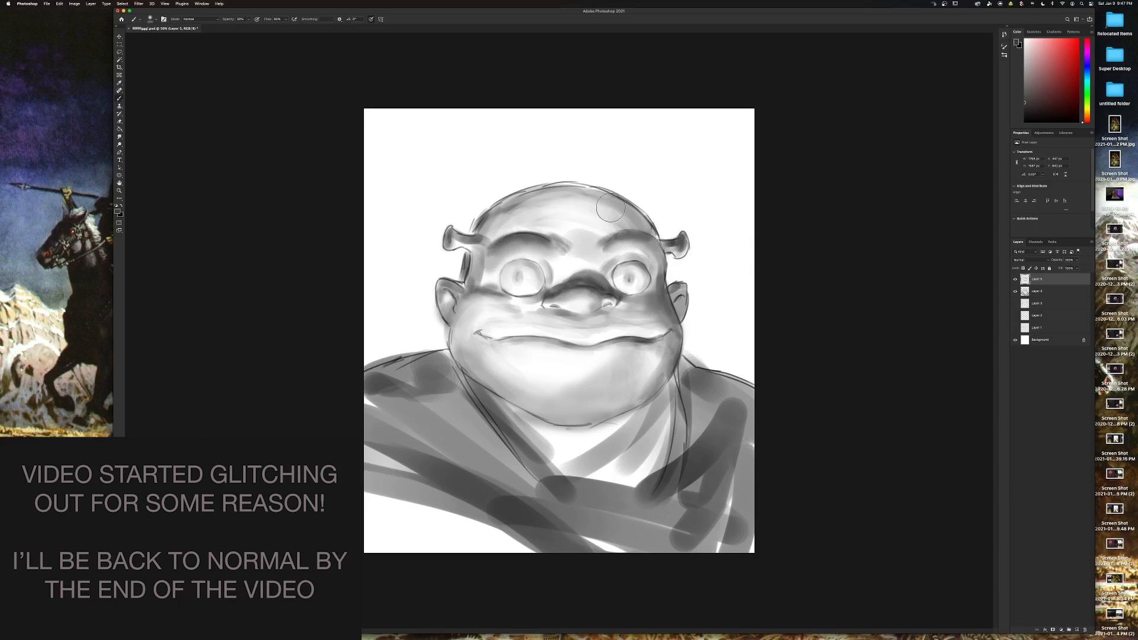
mouse_move(572, 201)
mouse_down()
mouse_move(624, 203)
mouse_move(522, 193)
mouse_move(487, 219)
mouse_move(521, 195)
mouse_move(643, 231)
mouse_up()
Darken and blend the tunic's gray over the shoulders, neckline and chest, filling the remaining white areas.
mouse_move(442, 350)
mouse_down()
mouse_move(385, 373)
mouse_move(446, 363)
mouse_move(468, 409)
mouse_up()
mouse_move(691, 370)
mouse_down()
mouse_move(687, 394)
mouse_move(729, 400)
mouse_move(717, 418)
mouse_up()
mouse_move(456, 430)
mouse_down()
mouse_move(368, 483)
mouse_move(619, 556)
mouse_move(700, 438)
mouse_up()
drag(551, 463, 740, 549)
mouse_move(646, 551)
mouse_down()
mouse_move(734, 519)
mouse_move(663, 522)
mouse_up()
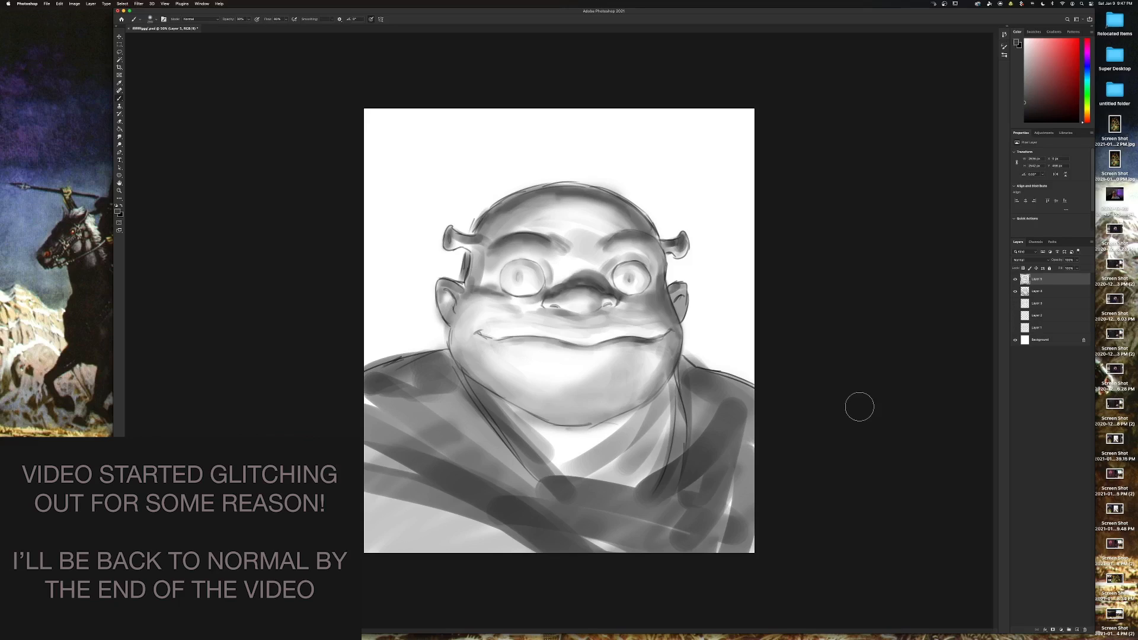
Deepen the shadow on the nose bridge, and paint light accents along the temples, scalp and cheek edges in white.
alt+click(591, 268)
mouse_move(587, 261)
mouse_down()
mouse_move(568, 273)
mouse_move(584, 263)
mouse_up()
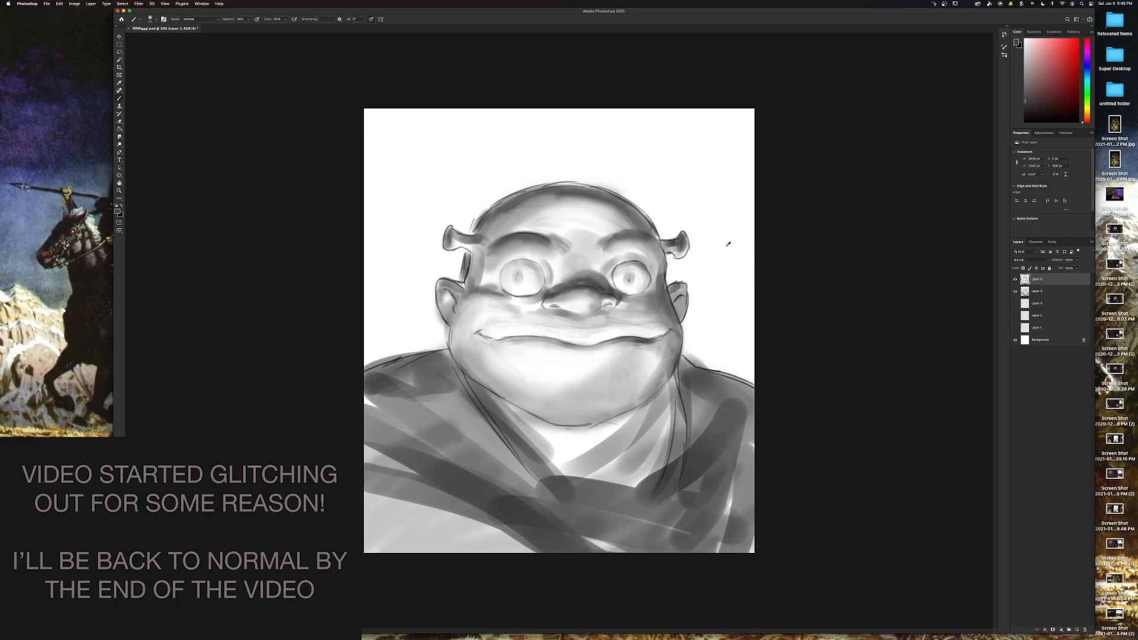
key(x)
drag(664, 288, 680, 335)
mouse_move(626, 204)
mouse_down()
mouse_move(649, 228)
mouse_move(629, 208)
mouse_up()
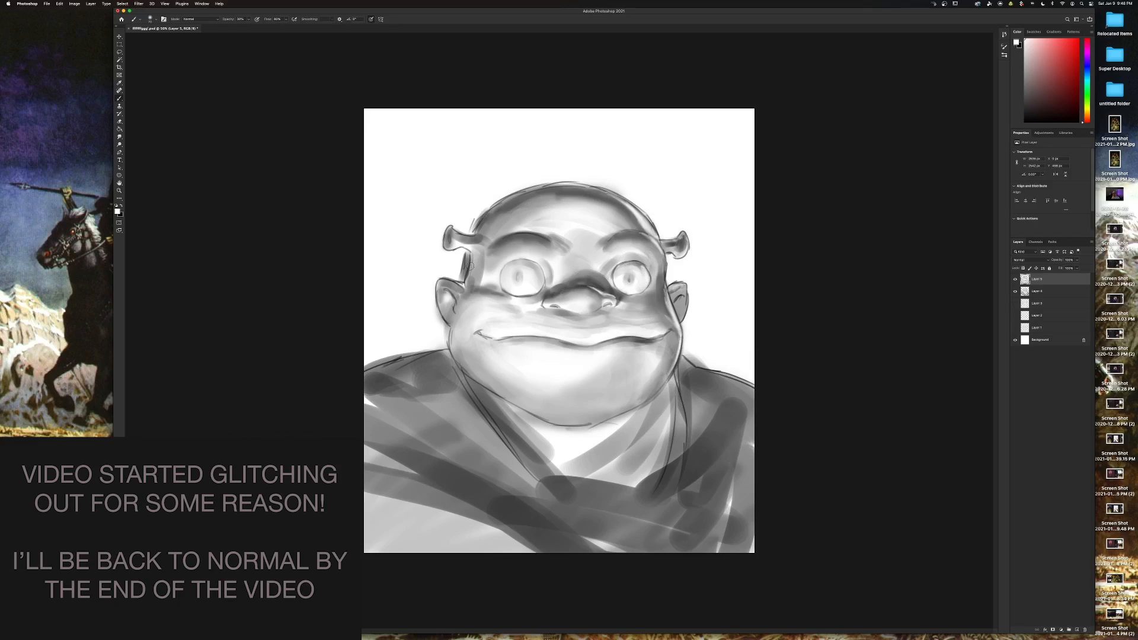
mouse_move(469, 268)
mouse_down()
mouse_move(481, 246)
mouse_move(504, 253)
mouse_move(491, 247)
mouse_move(515, 233)
mouse_move(498, 214)
mouse_move(517, 197)
mouse_move(483, 221)
mouse_move(529, 195)
mouse_move(491, 216)
mouse_move(516, 200)
mouse_up()
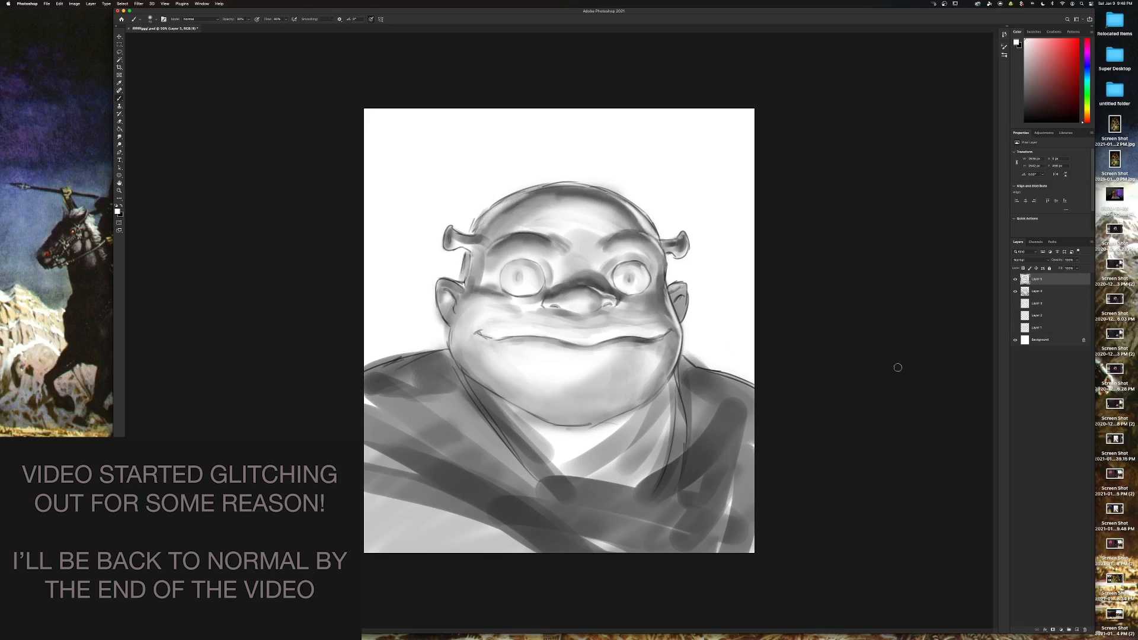
mouse_move(451, 326)
mouse_down()
mouse_move(457, 352)
mouse_move(474, 287)
mouse_up()
Shade the nose bridge and both eyeballs with sampled gray, enlarging the brush.
alt+click(601, 288)
mouse_move(566, 277)
mouse_down()
mouse_move(509, 269)
mouse_move(546, 276)
mouse_up()
key(bracketright)
key(bracketright)
key(bracketright)
key(bracketright)
mouse_move(634, 278)
mouse_down()
mouse_move(622, 272)
mouse_move(636, 281)
mouse_up()
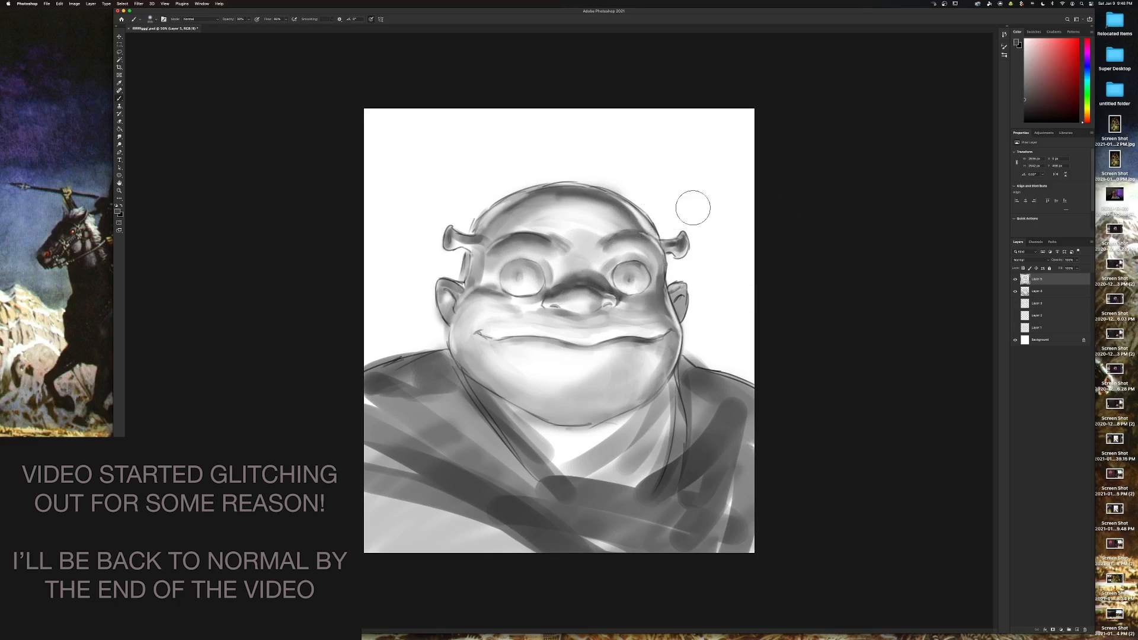
Glaze soft gray over the forehead, the sides of the face and the tunic with a large brush.
mouse_move(521, 196)
mouse_down()
mouse_move(573, 200)
mouse_move(543, 210)
mouse_move(645, 226)
mouse_move(673, 267)
mouse_up()
drag(474, 296, 498, 299)
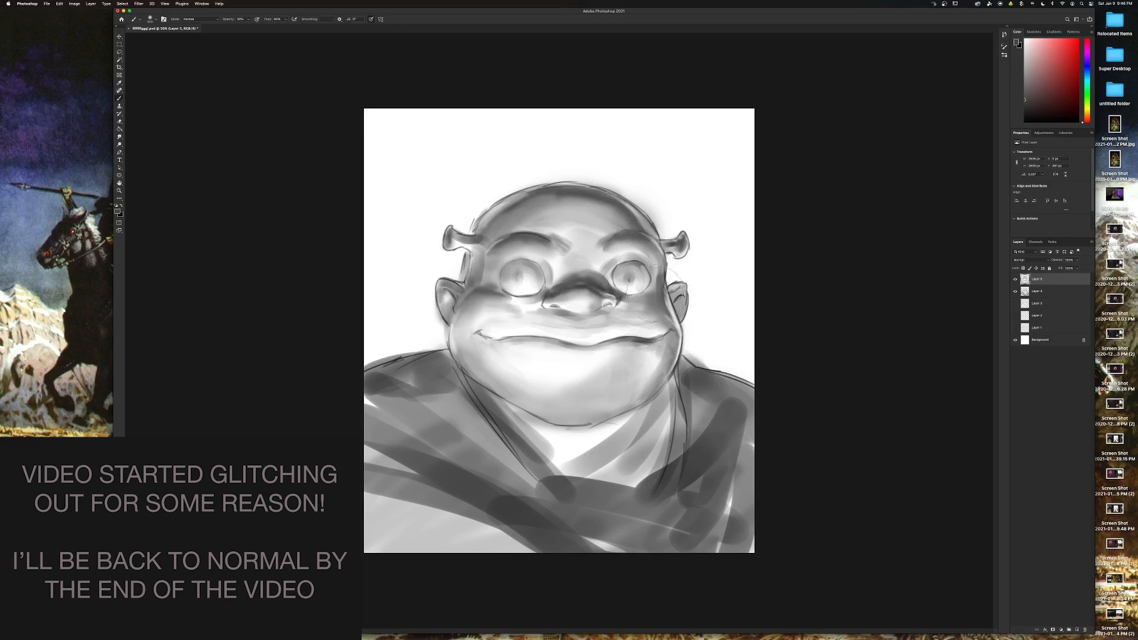
mouse_move(687, 320)
mouse_down()
mouse_move(658, 302)
mouse_move(652, 379)
mouse_move(667, 417)
mouse_move(762, 470)
mouse_up()
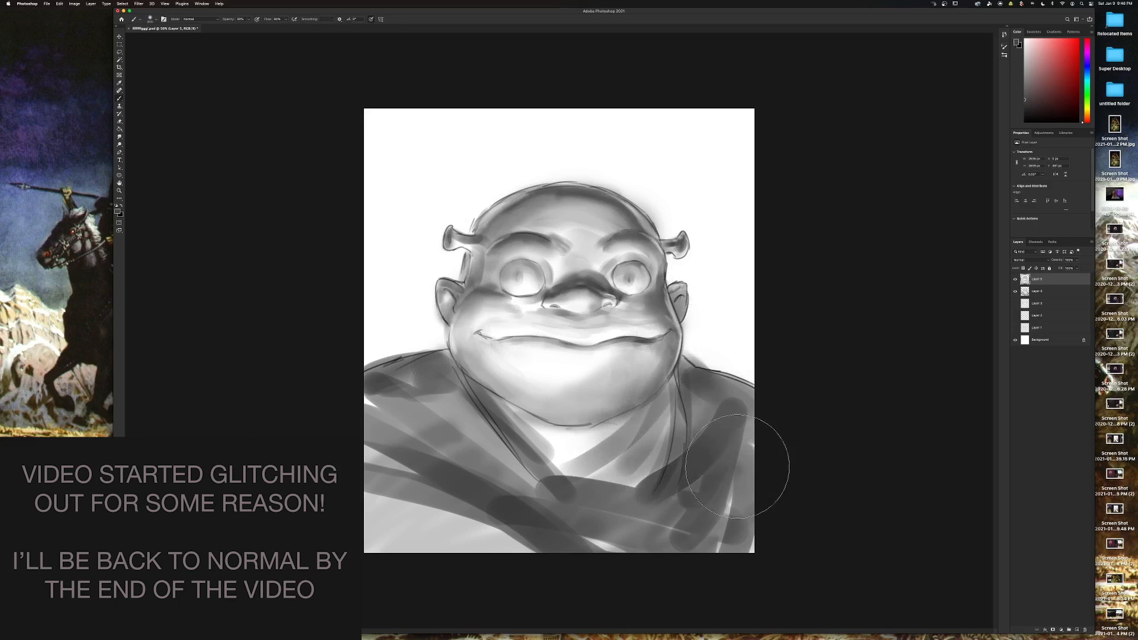
Add a new layer directly beneath the two shading layers and switch to a hard-edged brush.
click(1055, 305)
click(1076, 629)
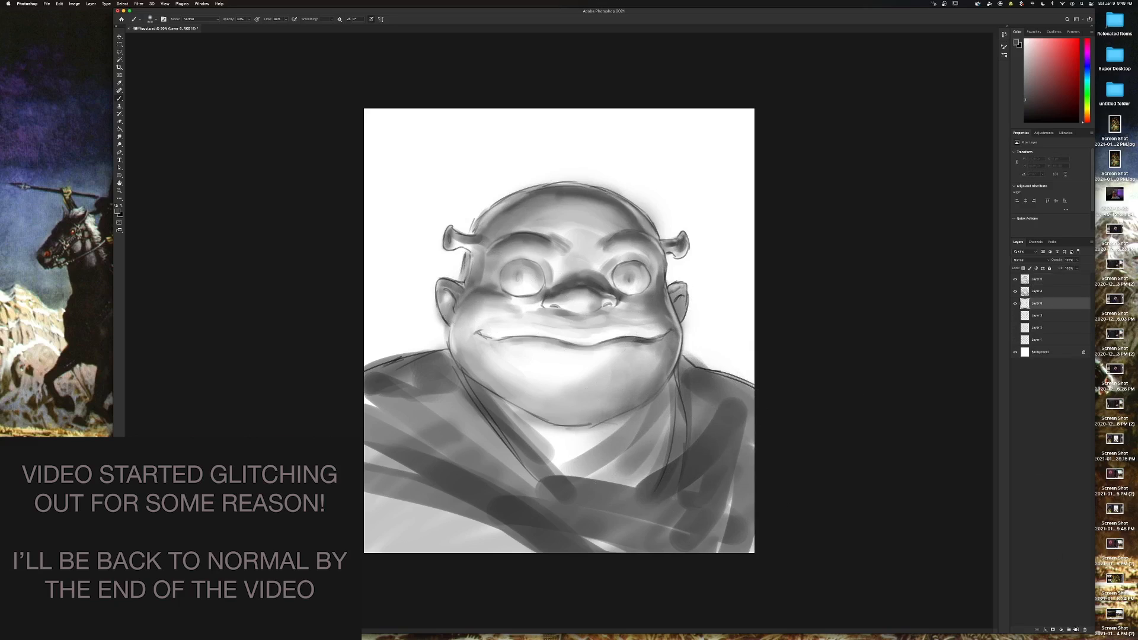
right_click(705, 343)
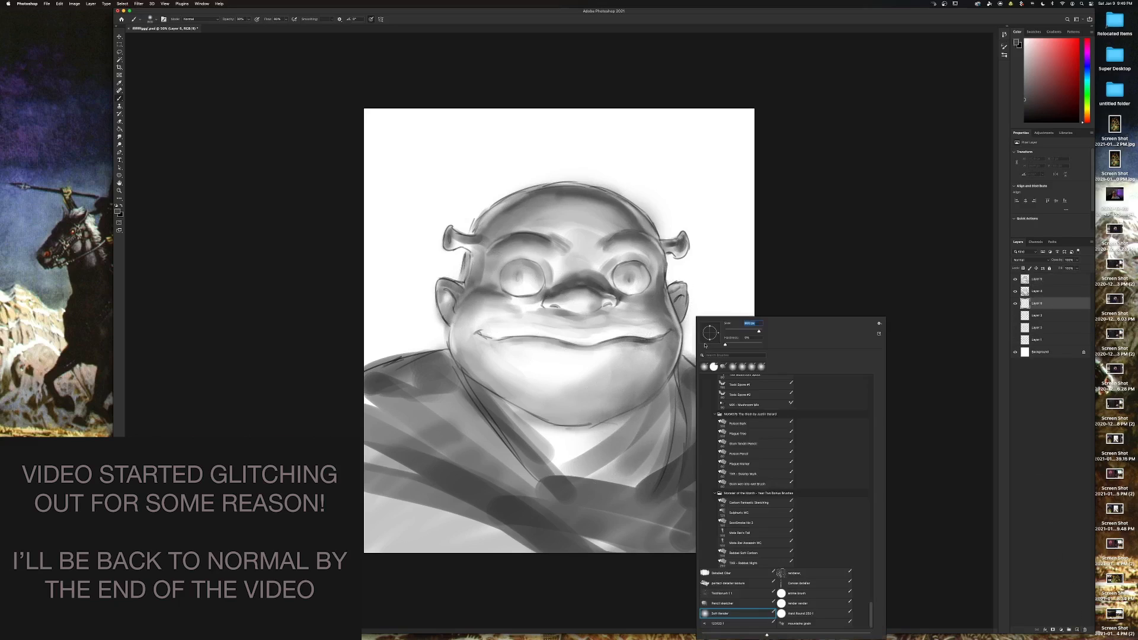
click(809, 605)
click(966, 450)
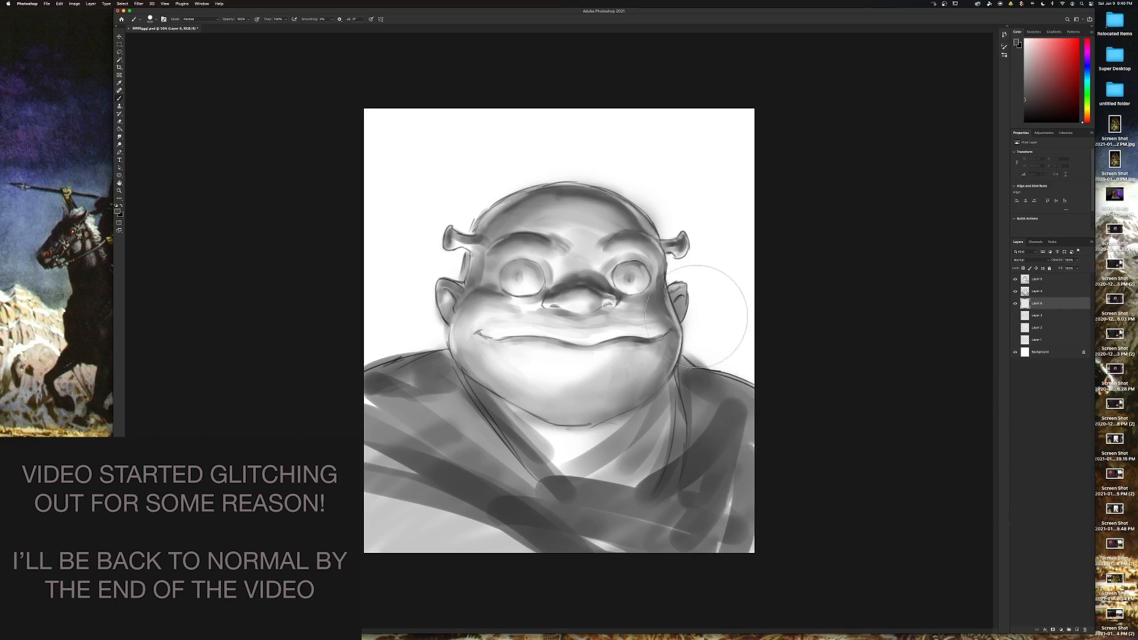
click(118, 211)
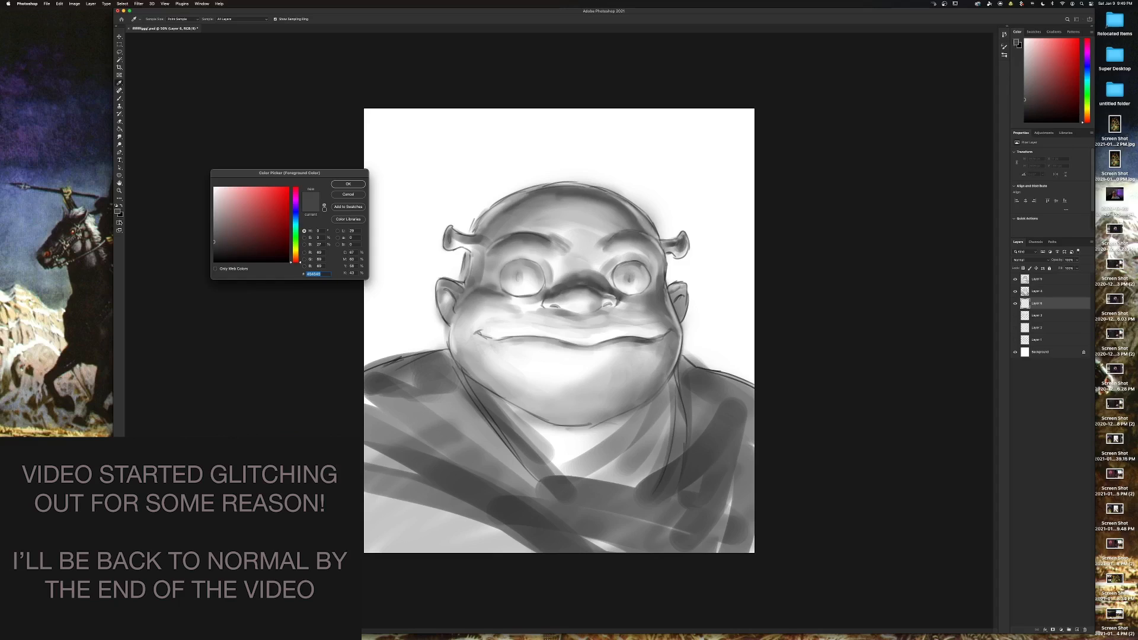
click(350, 194)
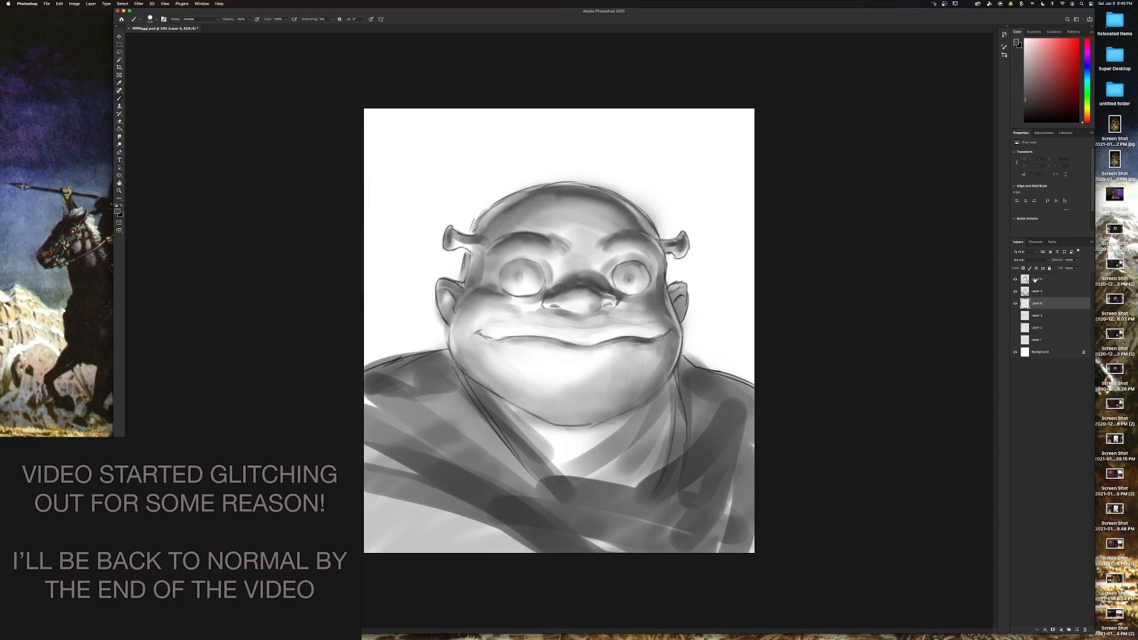
Check the topmost shading layer's contribution and merge it into the shading layer below.
click(1043, 280)
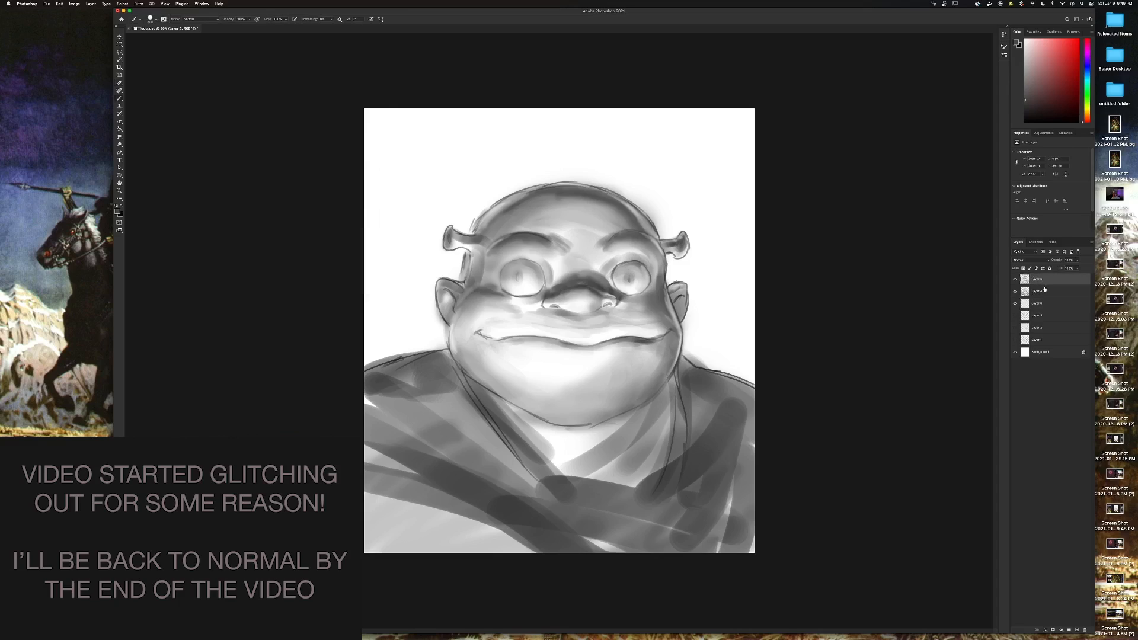
click(1015, 279)
click(1015, 279)
click(1015, 279)
click(1015, 279)
key(super+e)
Choose a light yellow-green and block in the face, neck and tunic on the new layer beneath the shading.
click(1036, 291)
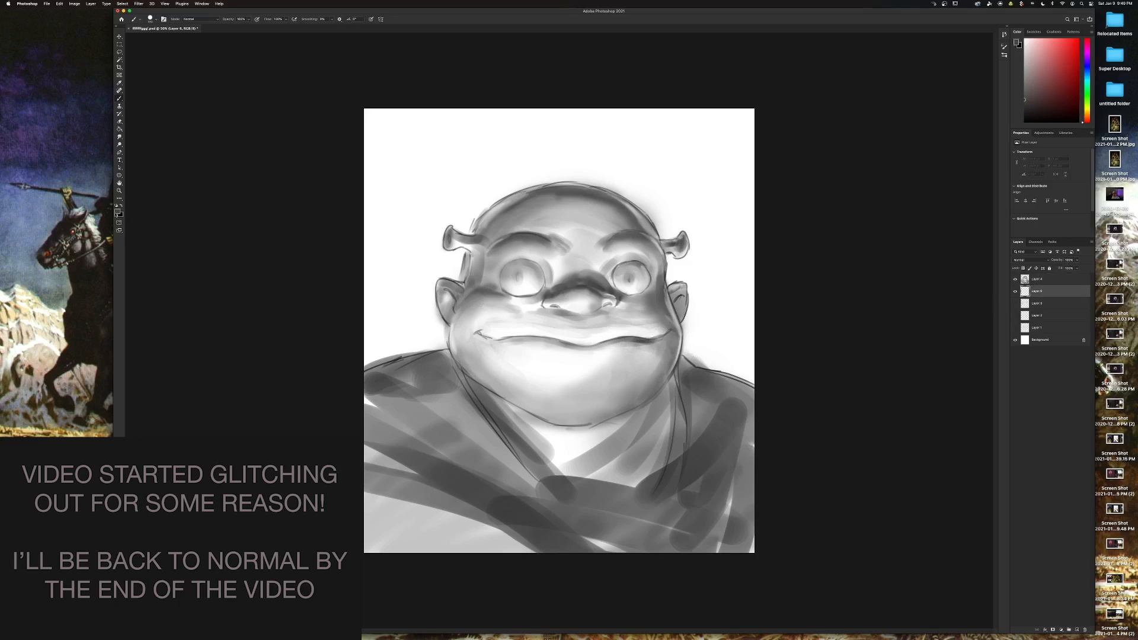
click(119, 211)
click(296, 246)
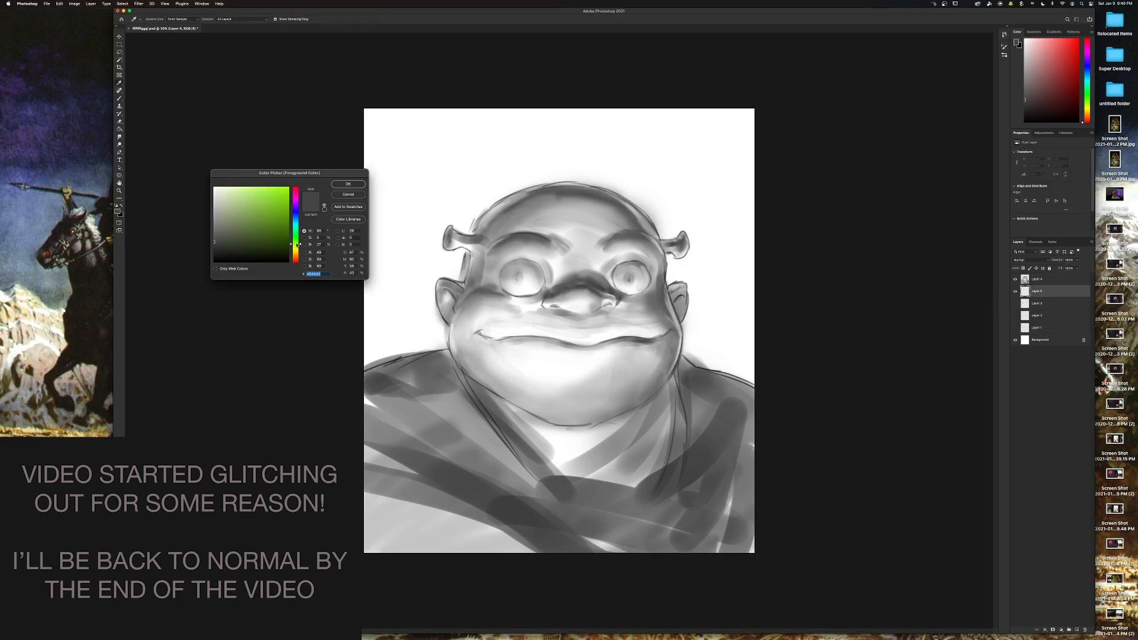
click(259, 203)
click(348, 184)
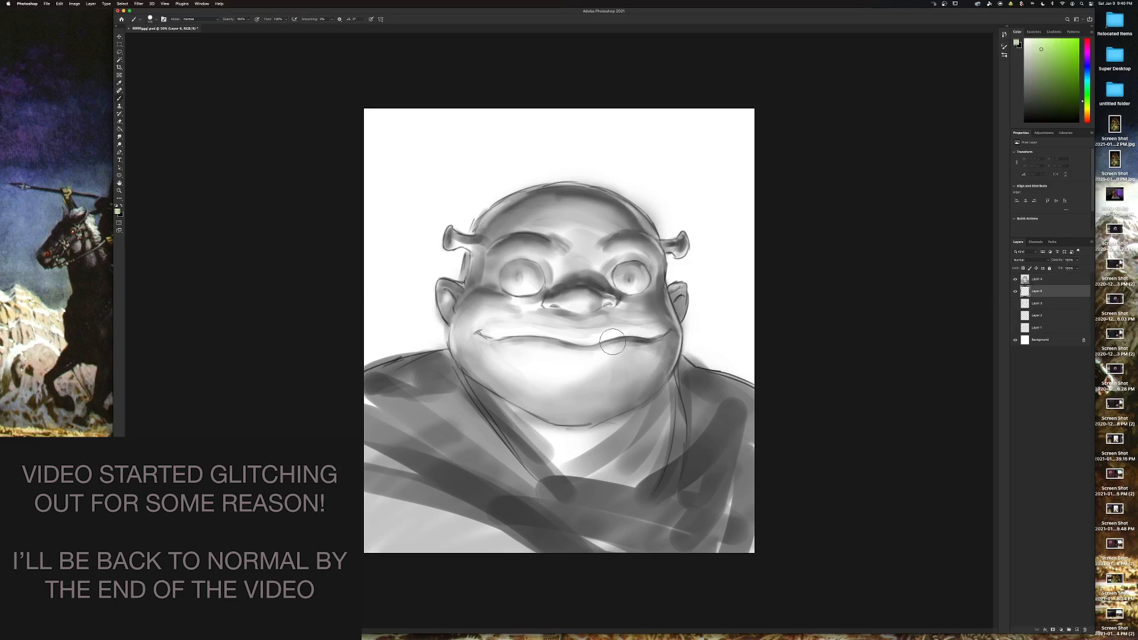
mouse_move(584, 396)
mouse_down()
mouse_move(628, 350)
mouse_move(616, 380)
mouse_move(557, 296)
mouse_move(528, 312)
mouse_move(498, 374)
mouse_move(557, 237)
mouse_move(486, 343)
mouse_move(548, 253)
mouse_move(537, 323)
mouse_move(546, 425)
mouse_move(366, 393)
mouse_move(415, 504)
mouse_move(622, 533)
mouse_move(504, 539)
mouse_up()
key(bracketright)
mouse_move(737, 497)
mouse_down()
mouse_move(509, 593)
mouse_move(569, 510)
mouse_move(711, 451)
mouse_move(668, 467)
mouse_move(661, 504)
mouse_move(711, 412)
mouse_up()
Extend the green with a smaller brush over the viewer's-left ear and horn, the scalp, forehead, brows and far eye.
key(bracketleft)
key(bracketleft)
key(bracketleft)
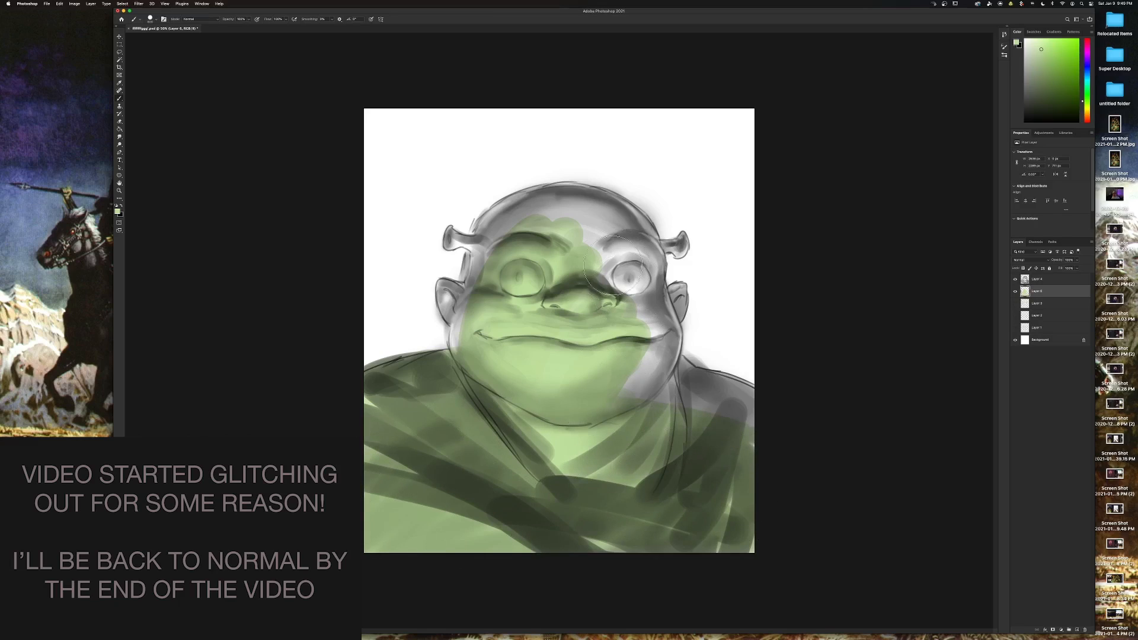
mouse_move(477, 289)
mouse_down()
mouse_move(462, 356)
mouse_move(463, 309)
mouse_move(442, 284)
mouse_move(450, 315)
mouse_move(468, 295)
mouse_up()
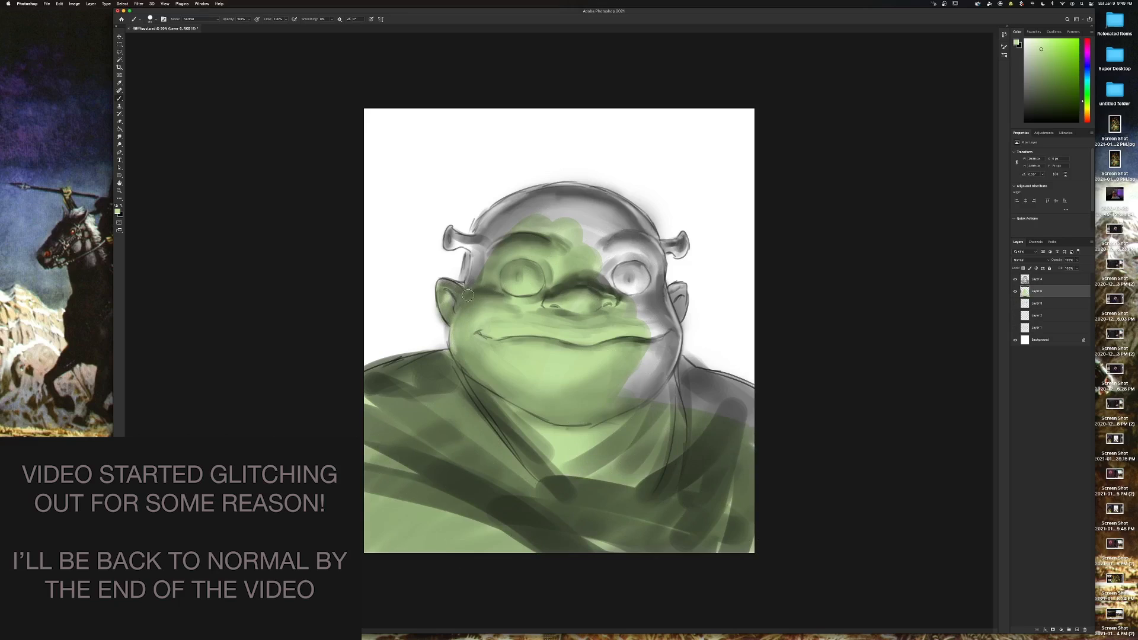
mouse_move(485, 253)
mouse_down()
mouse_move(468, 292)
mouse_move(478, 242)
mouse_move(487, 260)
mouse_move(497, 237)
mouse_move(471, 241)
mouse_up()
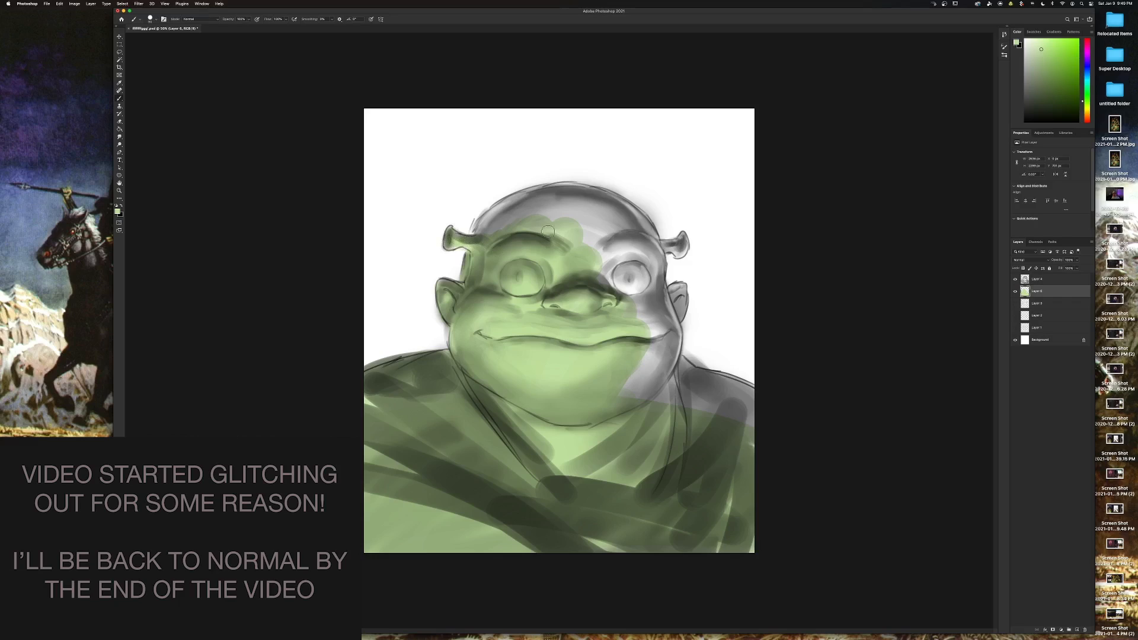
mouse_move(548, 231)
mouse_down()
mouse_move(511, 226)
mouse_move(573, 204)
mouse_move(494, 226)
mouse_move(538, 201)
mouse_move(494, 222)
mouse_move(538, 203)
mouse_move(593, 203)
mouse_move(595, 214)
mouse_move(561, 237)
mouse_move(569, 269)
mouse_up()
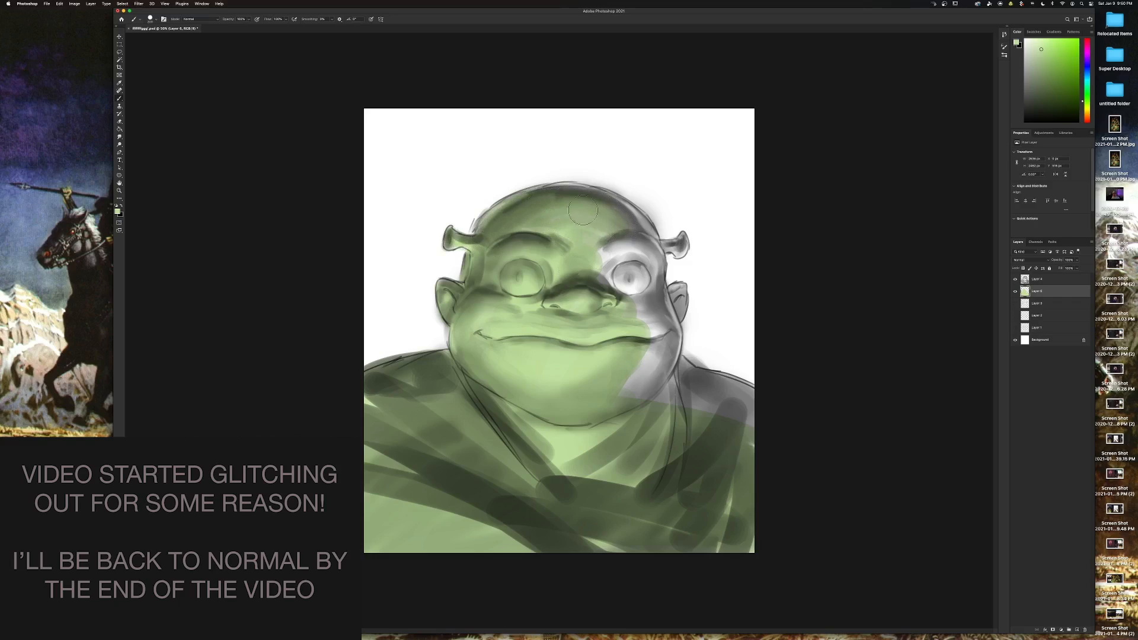
mouse_move(583, 213)
mouse_down()
mouse_move(628, 278)
mouse_move(633, 260)
mouse_move(631, 380)
mouse_move(655, 353)
mouse_move(620, 415)
mouse_up()
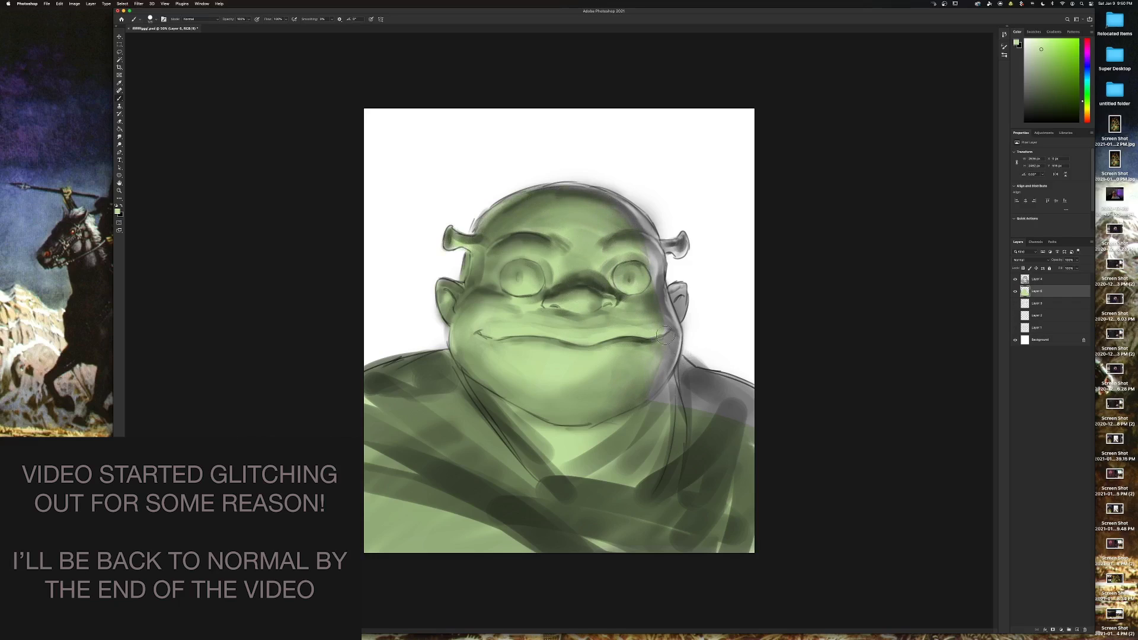
Fill the remaining gray areas on the viewer's-right cheek, temple, horn, ear and shoulder with the same green.
mouse_move(665, 335)
mouse_down()
mouse_move(639, 407)
mouse_move(674, 341)
mouse_move(661, 366)
mouse_up()
mouse_move(676, 305)
mouse_down()
mouse_move(666, 299)
mouse_move(676, 334)
mouse_up()
mouse_move(651, 232)
mouse_down()
mouse_move(655, 265)
mouse_move(650, 243)
mouse_up()
mouse_move(653, 285)
mouse_down()
mouse_move(605, 202)
mouse_move(632, 221)
mouse_up()
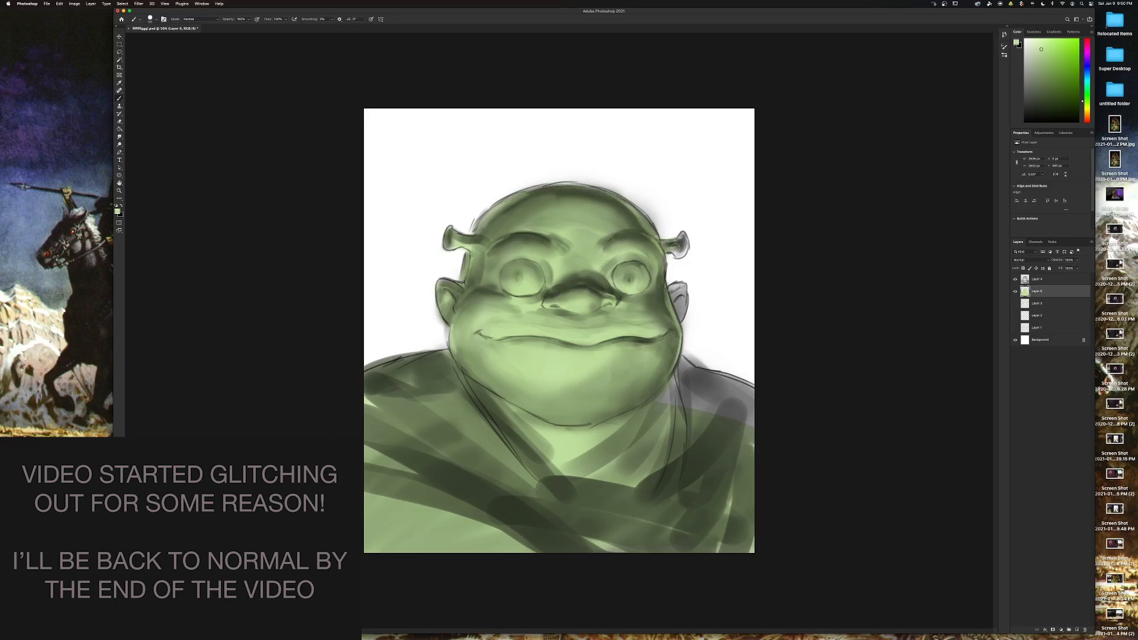
drag(676, 246, 684, 243)
drag(680, 290, 680, 301)
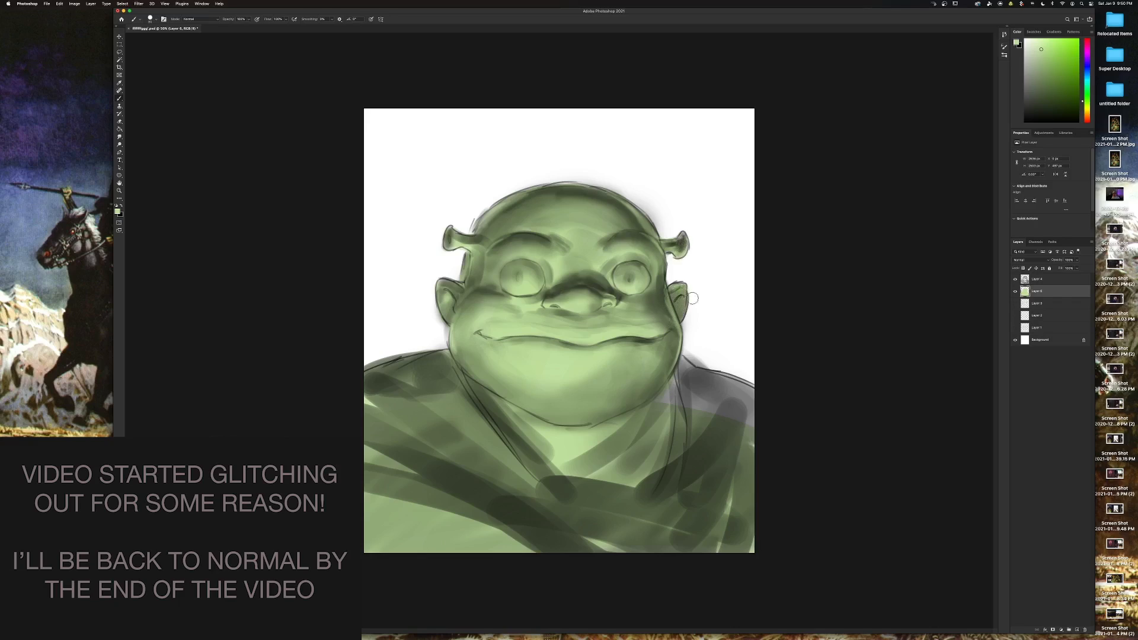
mouse_move(649, 393)
mouse_down()
mouse_move(745, 414)
mouse_move(776, 433)
mouse_move(652, 387)
mouse_move(749, 397)
mouse_move(748, 385)
mouse_move(683, 379)
mouse_up()
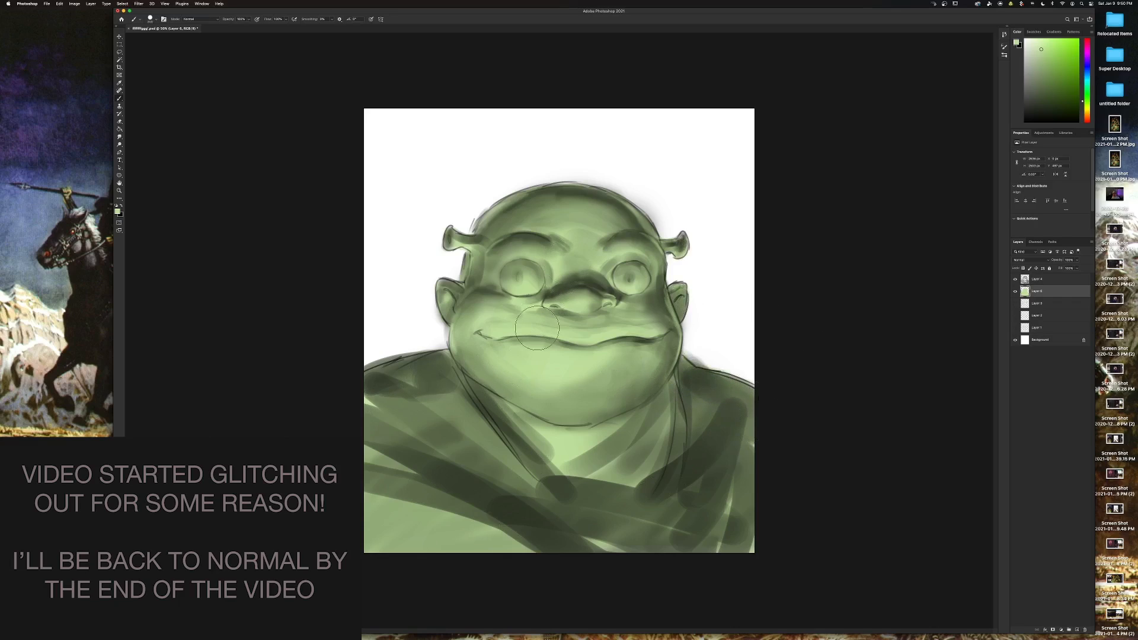
Add a new layer beneath the green base and paint the background around the ogre black.
click(1054, 308)
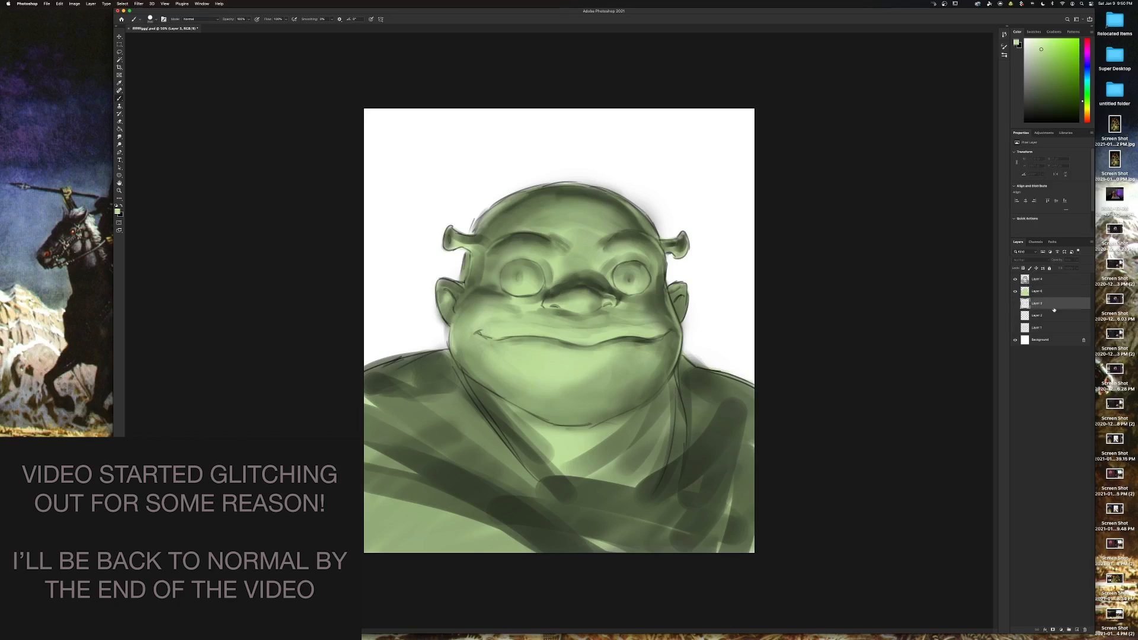
click(1076, 628)
key(d)
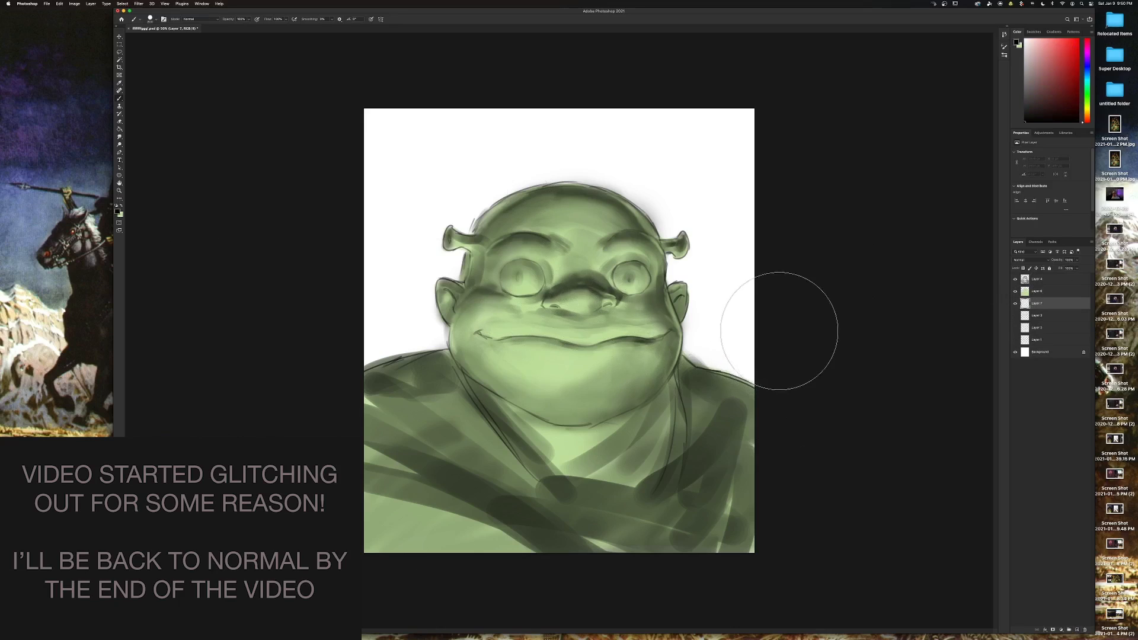
mouse_move(777, 330)
mouse_down()
mouse_move(705, 279)
mouse_move(669, 154)
mouse_move(567, 94)
mouse_move(547, 180)
mouse_move(450, 355)
mouse_move(770, 332)
mouse_move(756, 154)
mouse_move(261, 198)
mouse_up()
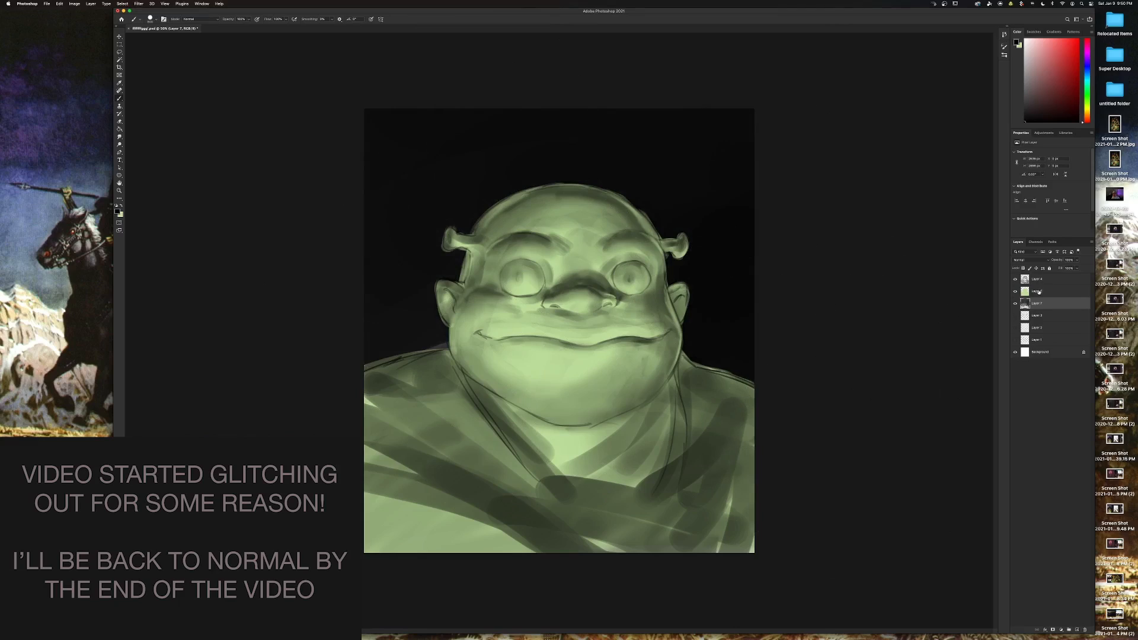
Add a new layer above the green base and clip it to that base with a clipping mask.
key(alt+bracketright)
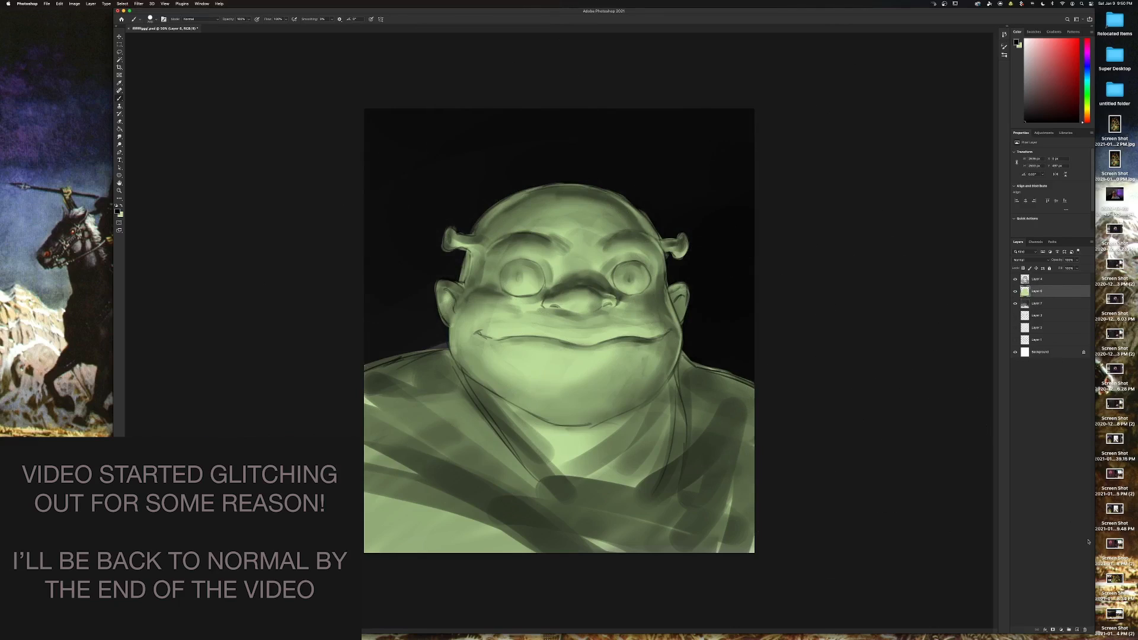
click(1077, 628)
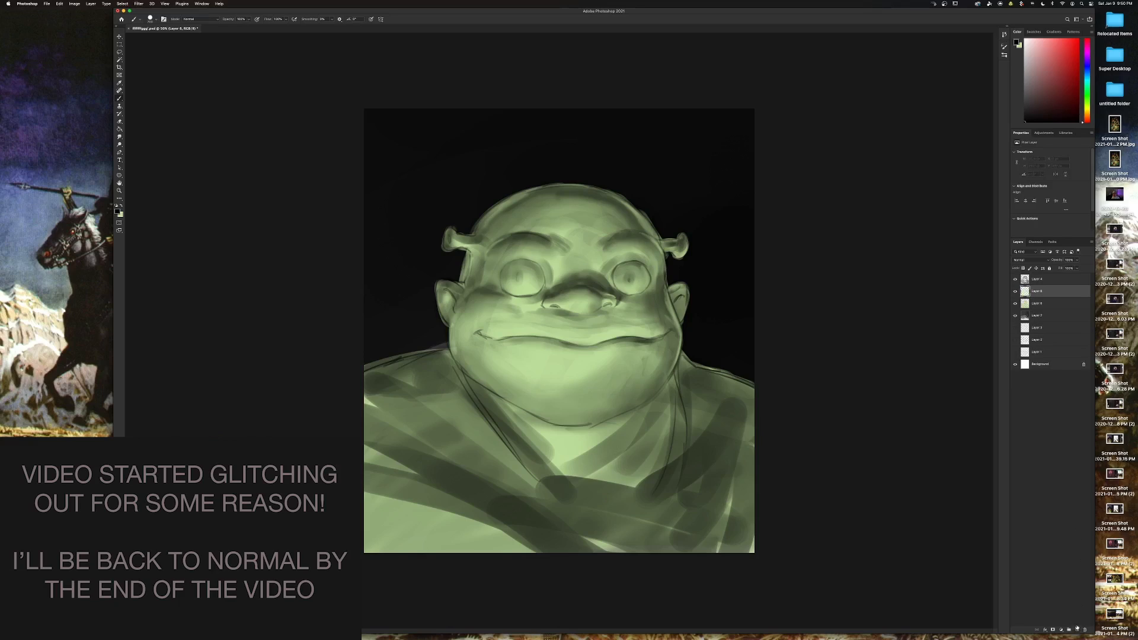
right_click(1040, 293)
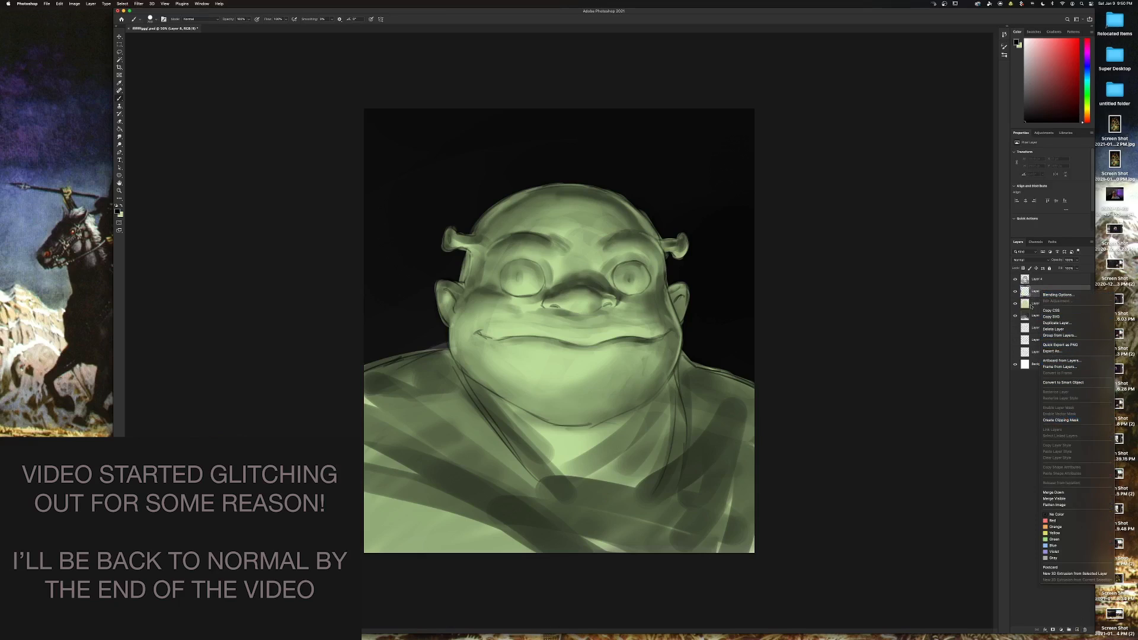
click(1061, 420)
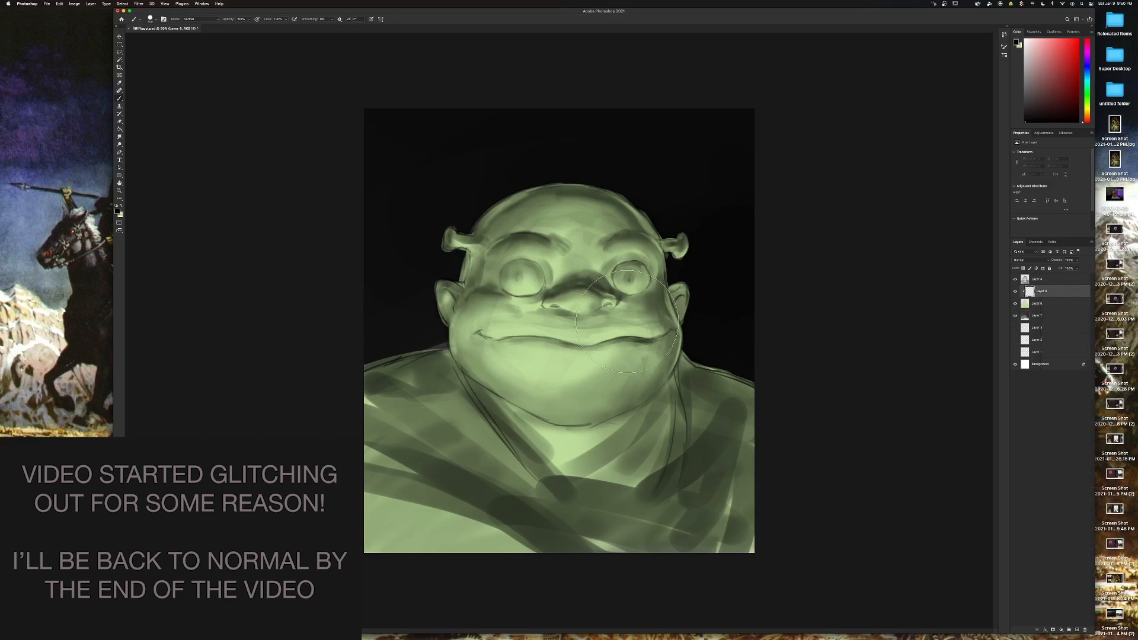
Fill the clipped layer with white using the Paint Bucket.
right_click(690, 337)
click(871, 433)
click(119, 129)
key(x)
click(636, 369)
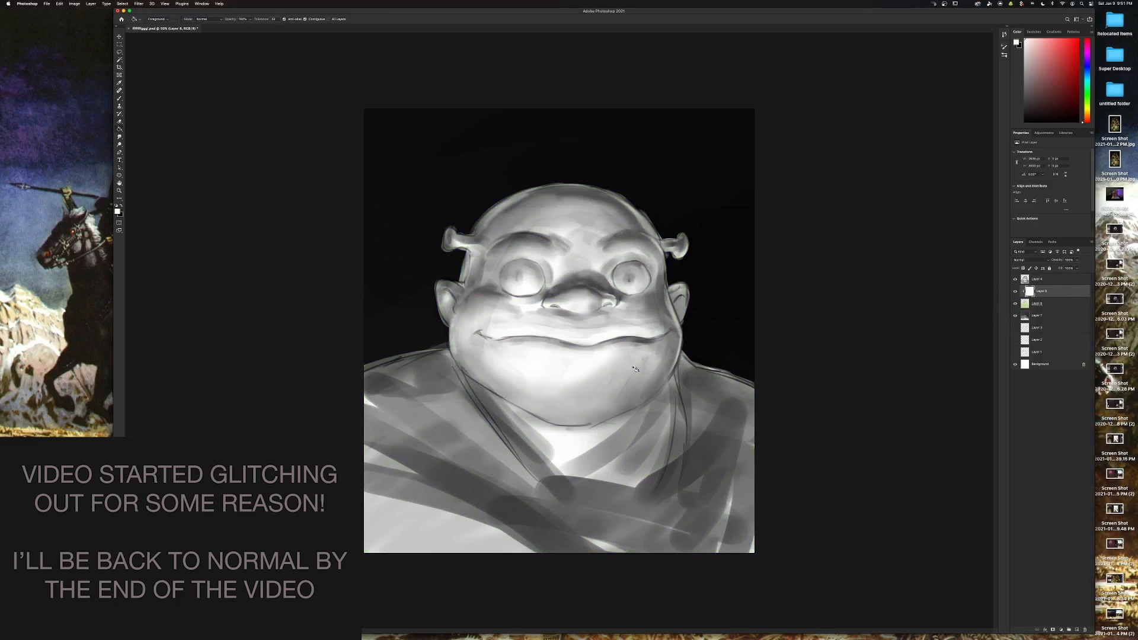
Add another clipped layer, place it above the white fill, and switch to the Soft Render brush.
click(1037, 305)
key(alt+shift+super+n)
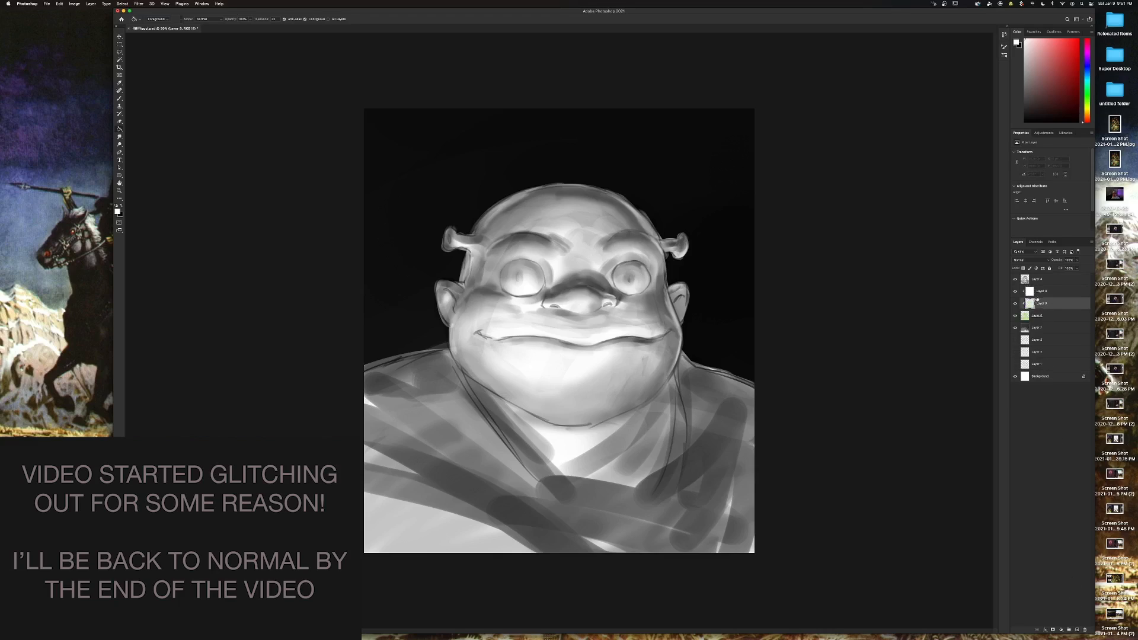
drag(1042, 303, 1055, 292)
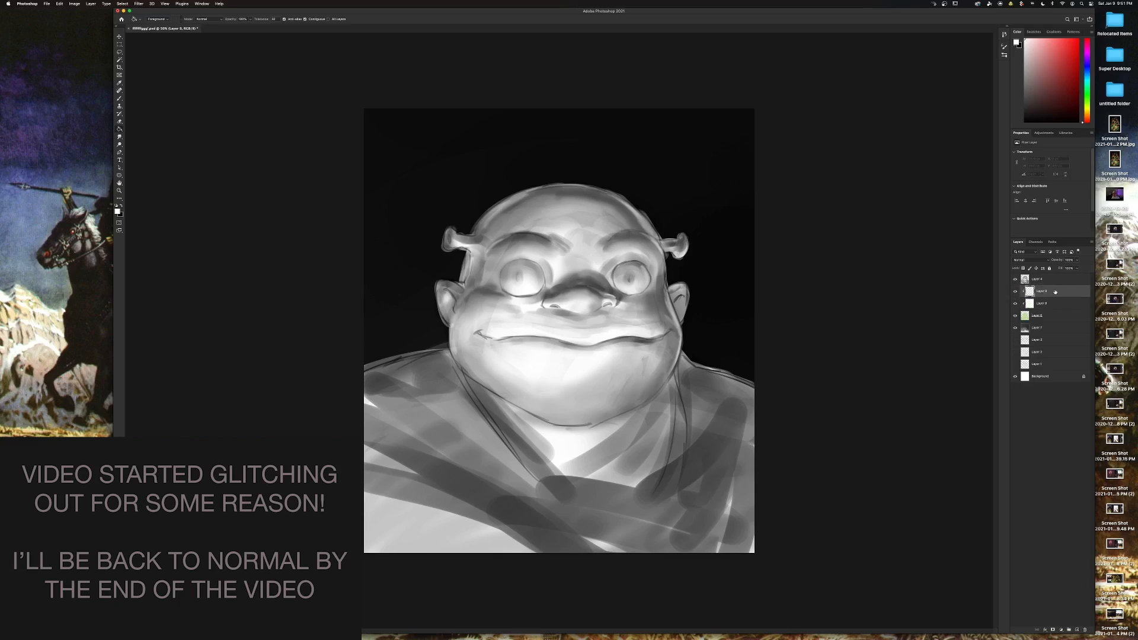
key(b)
right_click(637, 329)
click(668, 613)
click(905, 421)
Compare the portrait with the top shading layer hidden and shown.
click(1037, 280)
click(1015, 279)
click(1016, 279)
click(1015, 279)
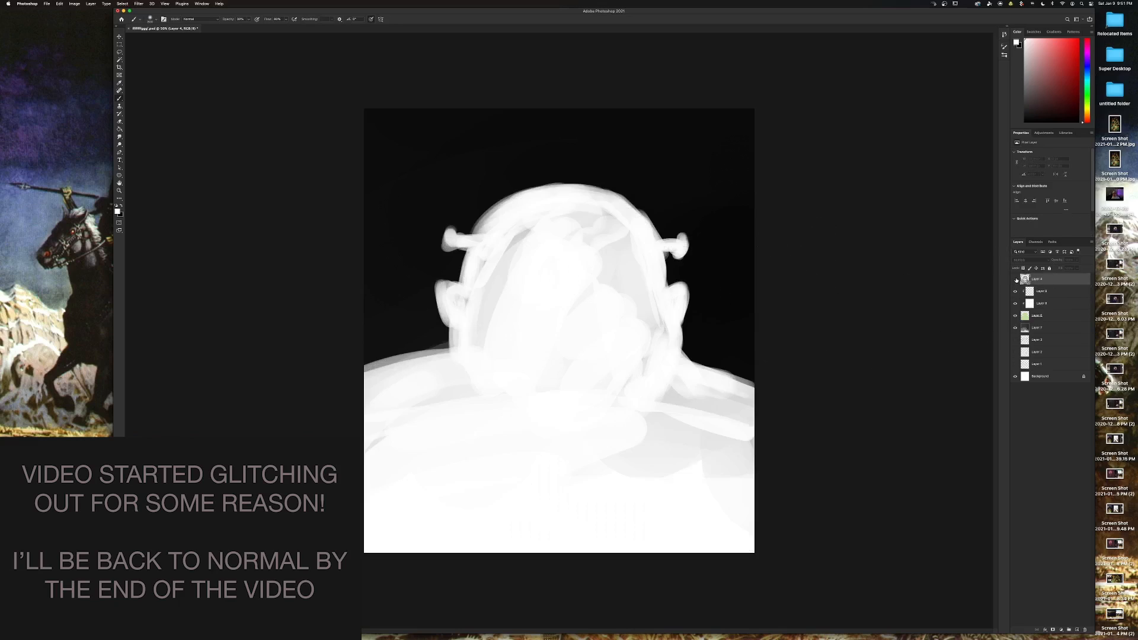
click(1015, 279)
click(1015, 280)
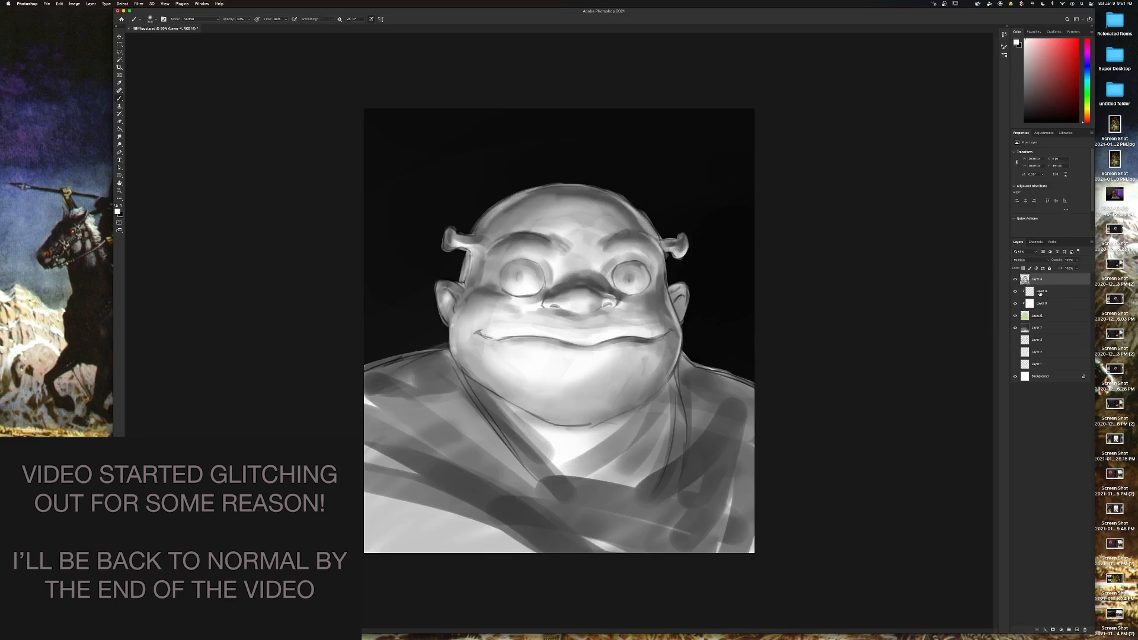
Darken the scalp, forehead and temples with soft black at 10% opacity on the upper clipped layer.
click(1040, 291)
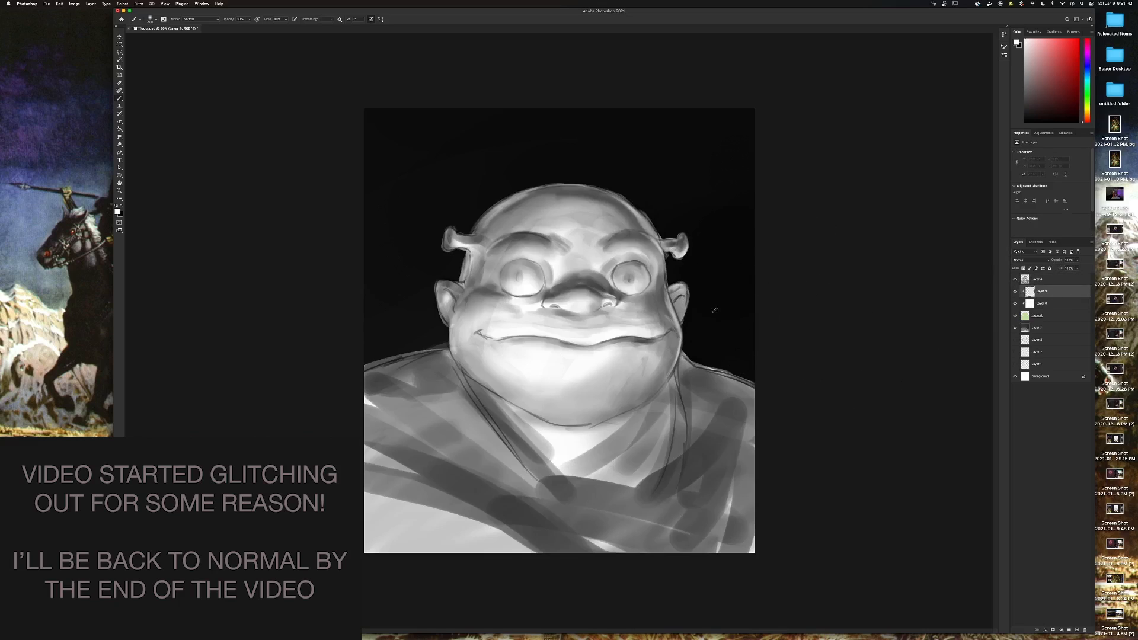
key(x)
key(1)
mouse_move(540, 184)
mouse_down()
mouse_move(468, 237)
mouse_move(453, 323)
mouse_up()
mouse_move(495, 228)
mouse_down()
mouse_move(558, 202)
mouse_move(652, 243)
mouse_move(628, 297)
mouse_move(564, 250)
mouse_move(533, 254)
mouse_move(610, 237)
mouse_move(705, 278)
mouse_move(676, 342)
mouse_move(427, 267)
mouse_move(474, 338)
mouse_move(633, 412)
mouse_move(622, 302)
mouse_move(581, 273)
mouse_move(563, 275)
mouse_move(564, 261)
mouse_move(525, 237)
mouse_move(611, 219)
mouse_up()
key(bracketright)
key(bracketright)
key(bracketright)
key(bracketright)
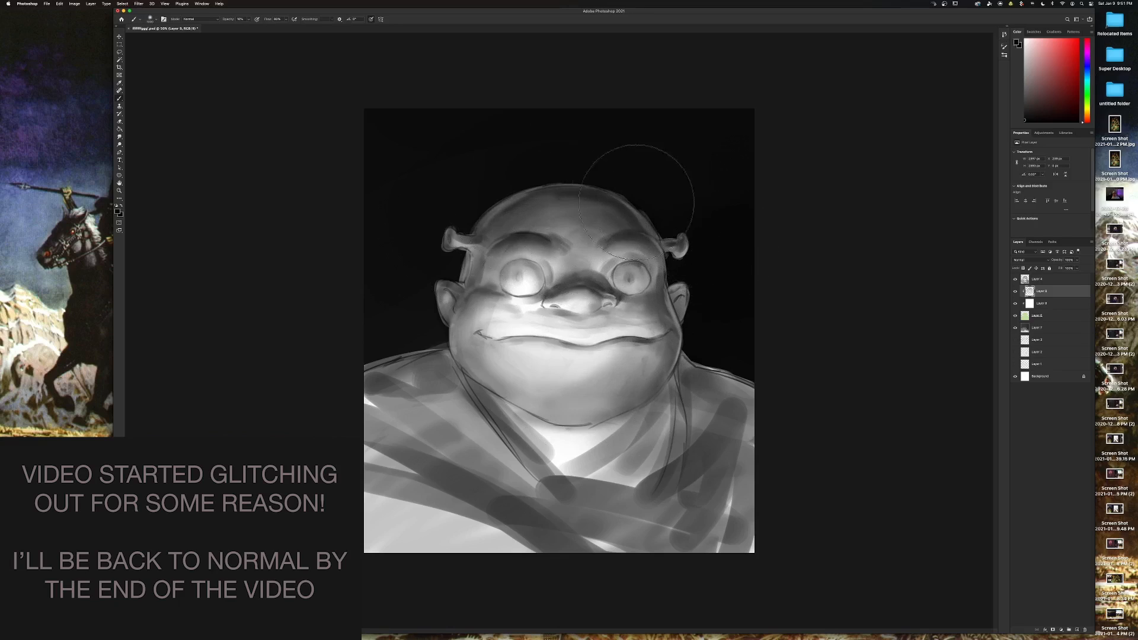
Shade softly around the nose and across the cheeks in black, reducing the brush size.
key(bracketleft)
key(bracketleft)
mouse_move(595, 296)
mouse_down()
mouse_move(532, 272)
mouse_move(536, 283)
mouse_move(522, 311)
mouse_up()
key(bracketleft)
key(bracketleft)
mouse_move(617, 328)
mouse_down()
mouse_move(583, 308)
mouse_move(646, 312)
mouse_up()
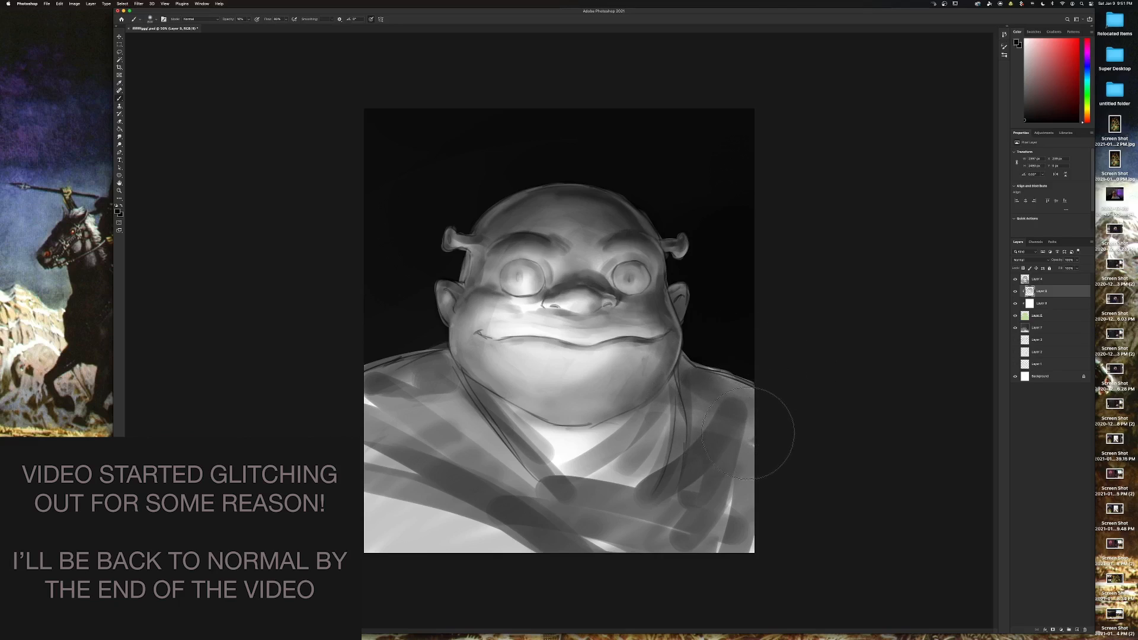
Lighten the area around the mouth with white, and darken the jaw edges, neck and shoulders with soft black.
key(x)
mouse_move(540, 334)
mouse_down()
mouse_move(513, 309)
mouse_move(489, 317)
mouse_move(521, 330)
mouse_up()
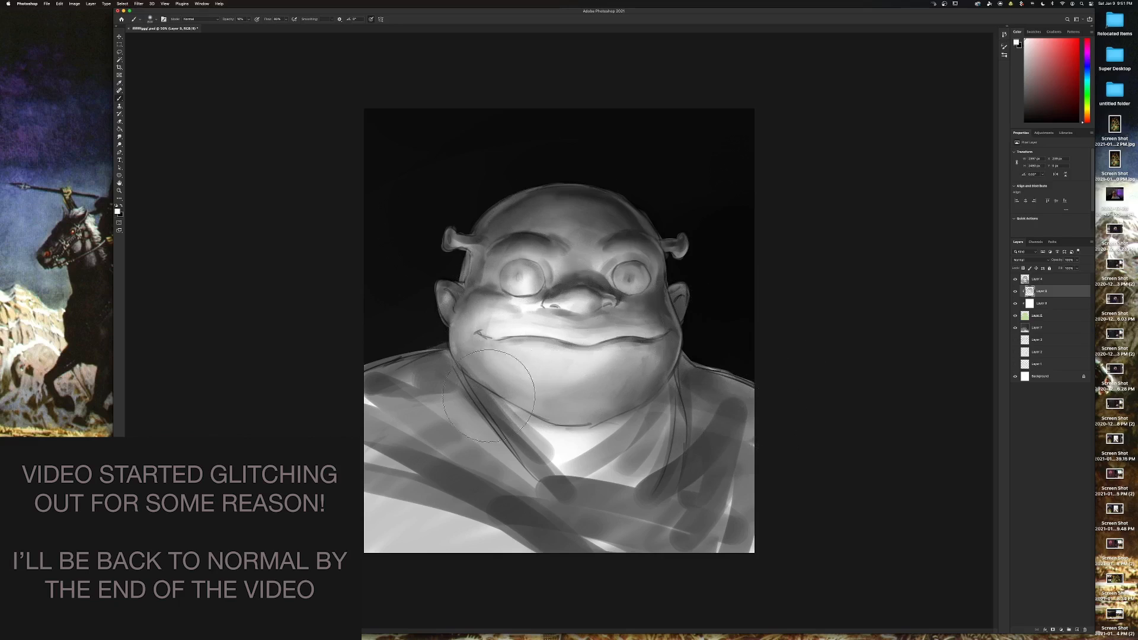
key(x)
mouse_move(646, 384)
mouse_down()
mouse_move(669, 376)
mouse_move(507, 417)
mouse_move(657, 409)
mouse_up()
mouse_move(697, 371)
mouse_down()
mouse_move(723, 356)
mouse_move(720, 343)
mouse_up()
mouse_move(403, 335)
mouse_down()
mouse_move(385, 397)
mouse_move(560, 484)
mouse_move(581, 474)
mouse_move(533, 397)
mouse_move(474, 344)
mouse_move(563, 437)
mouse_up()
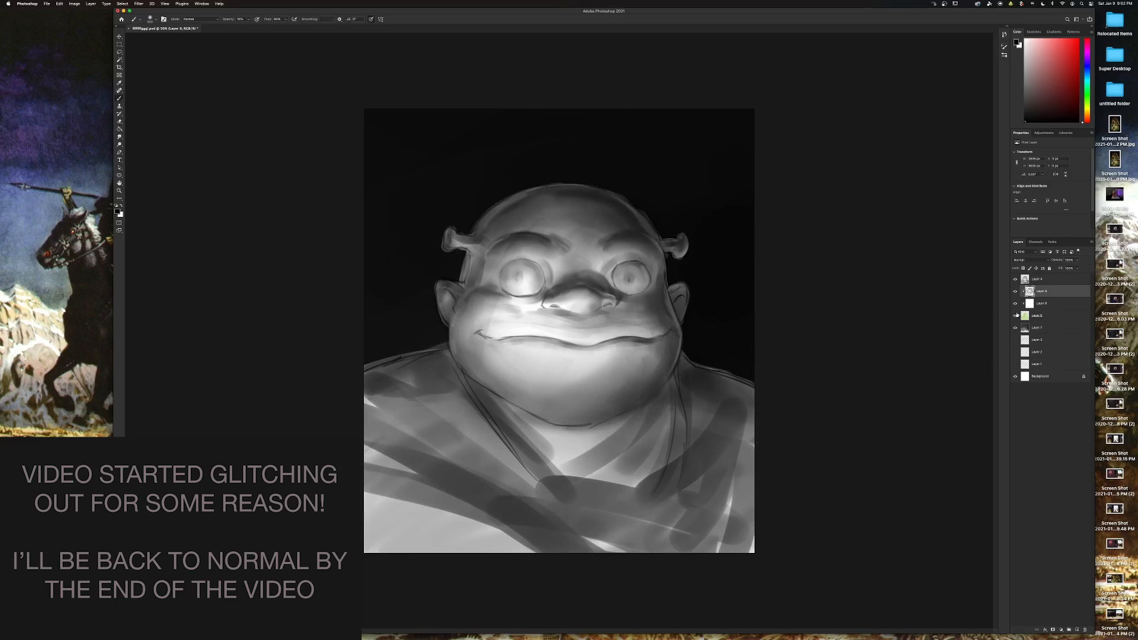
Move the shading layer beneath the hidden-to-be-unneeded white clipped layer, hide that white layer, and blend the shading with Multiply.
drag(1043, 292, 1042, 307)
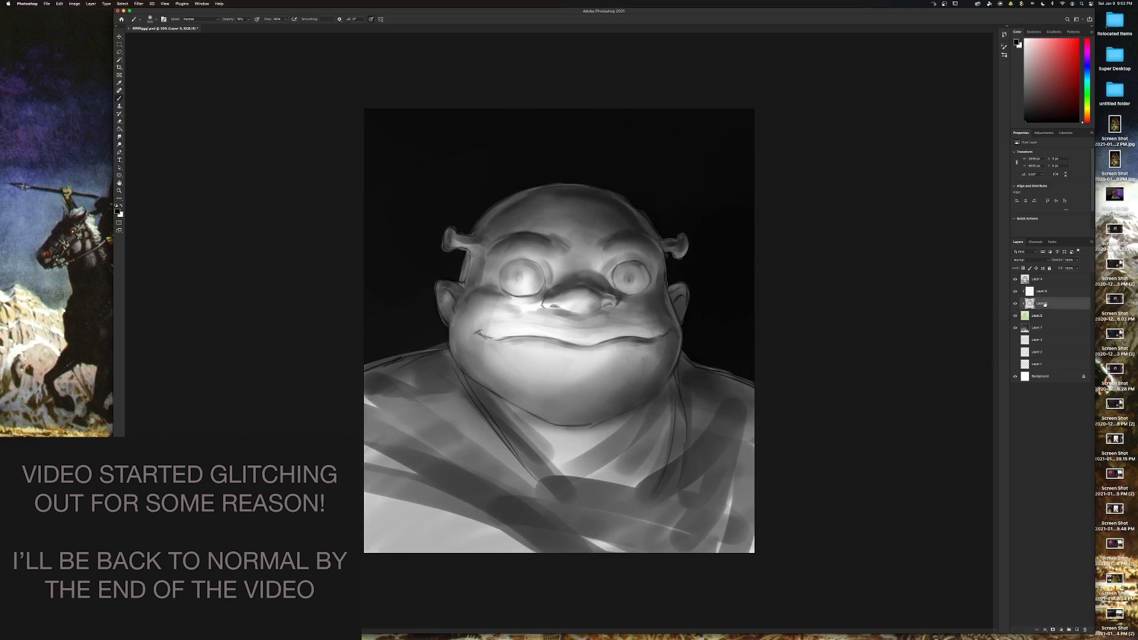
click(1016, 293)
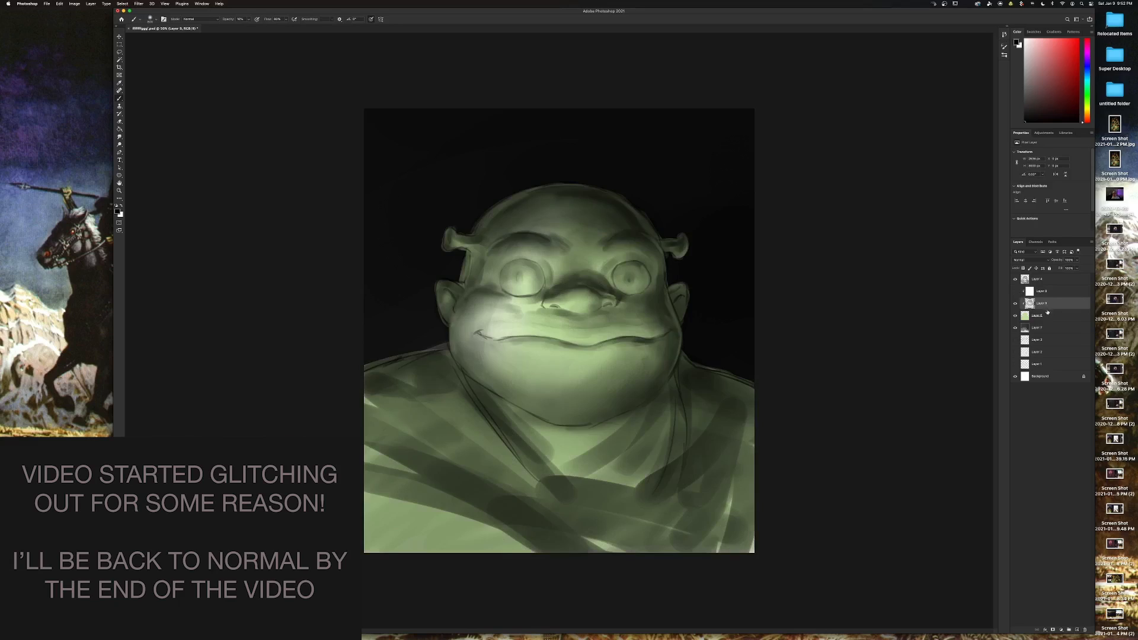
click(1032, 259)
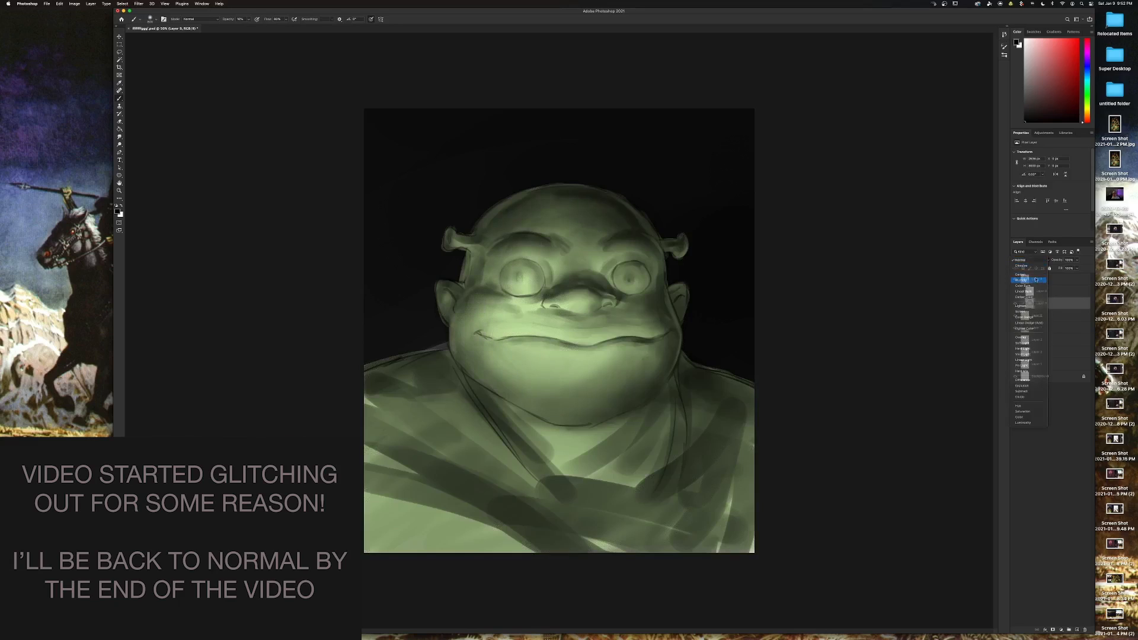
click(1054, 320)
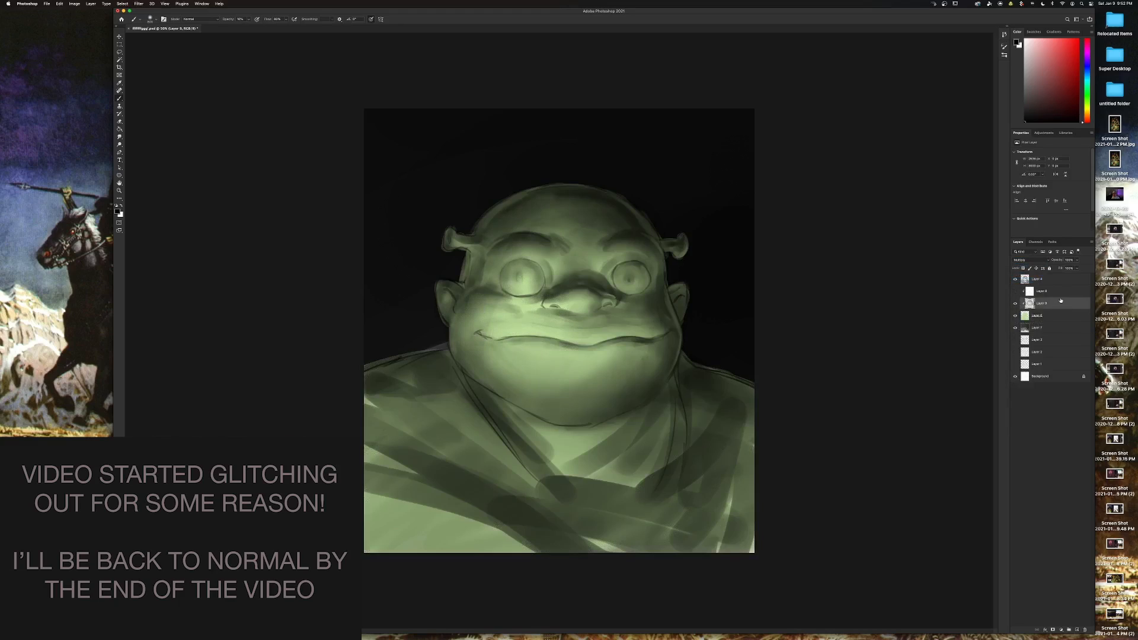
Add a clipped layer beneath the Multiply shading layer, checking the shading by hiding and showing it.
click(1077, 630)
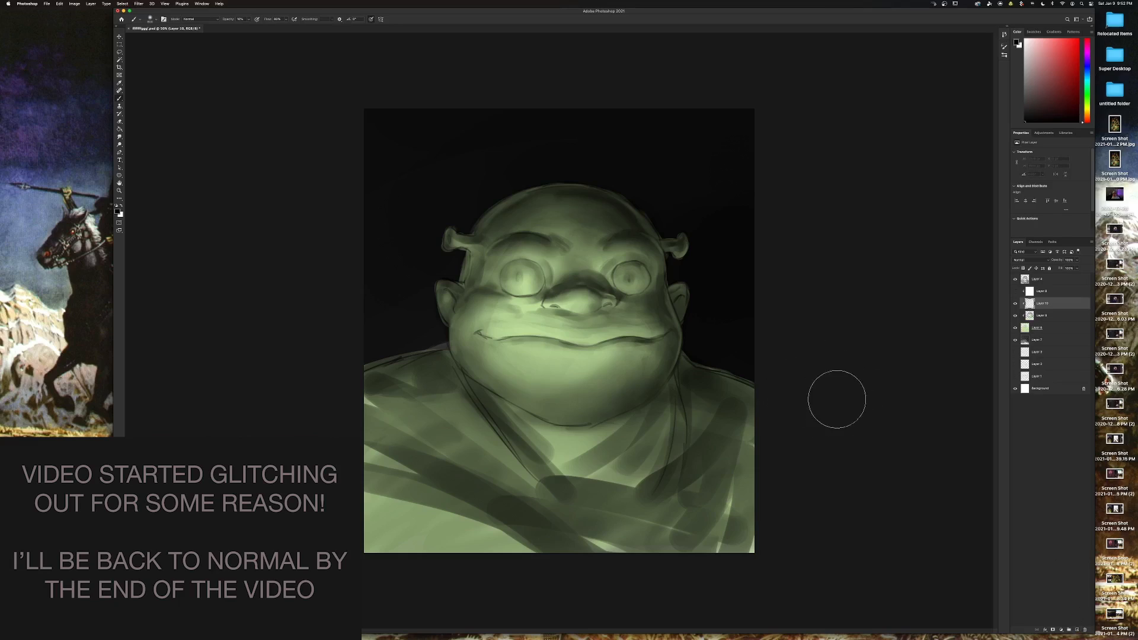
drag(1045, 309, 1068, 313)
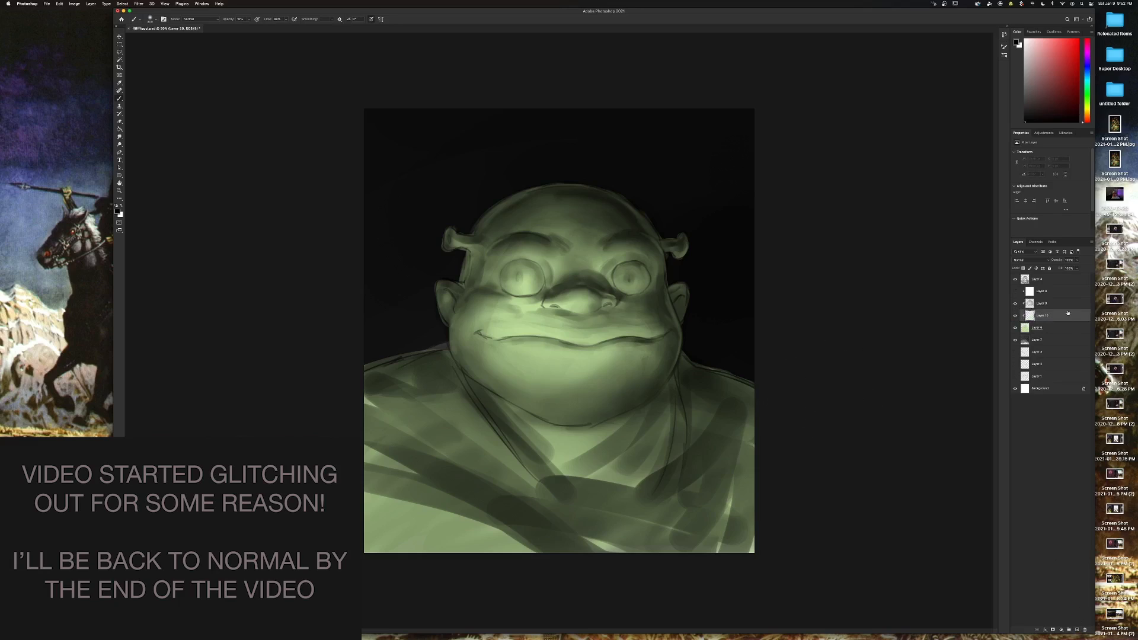
click(1016, 303)
click(1015, 304)
Paint both eyeballs pale peach with a smaller, full-opacity brush, and lighten them with a paler cream tint.
key(bracketleft)
key(bracketleft)
click(118, 211)
drag(295, 260, 295, 255)
click(241, 190)
click(348, 184)
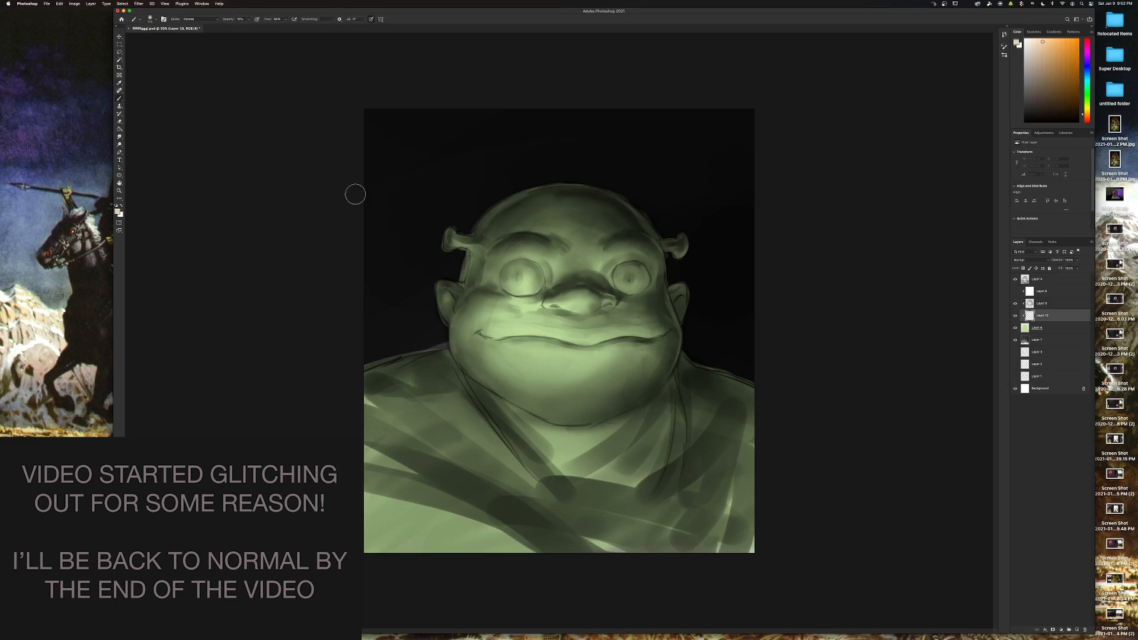
right_click(642, 353)
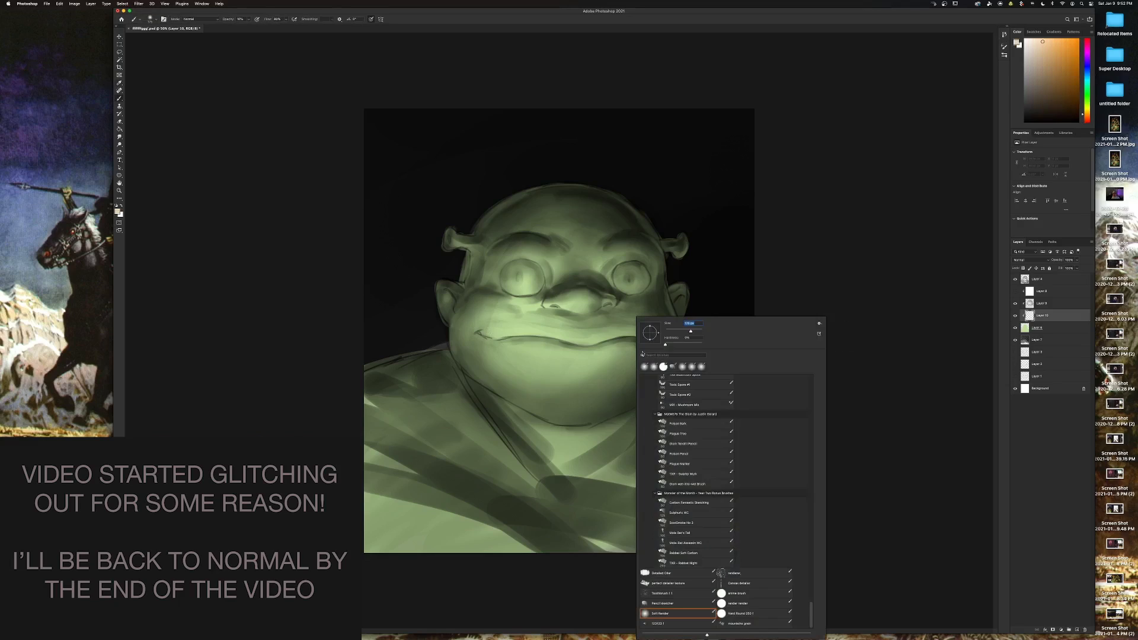
click(745, 594)
click(876, 508)
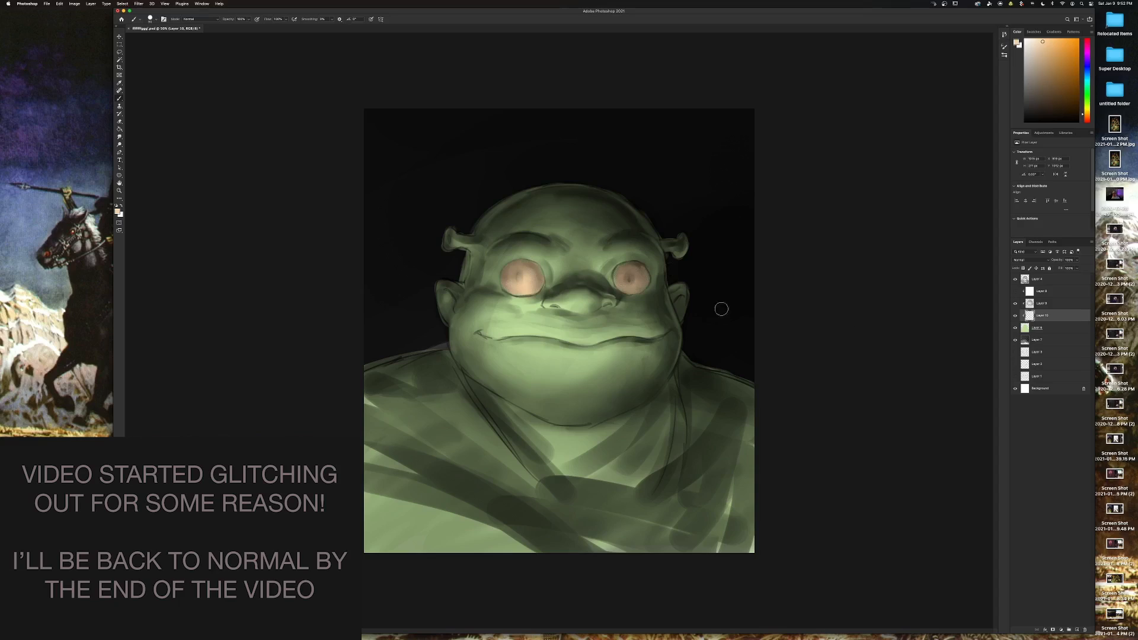
click(119, 211)
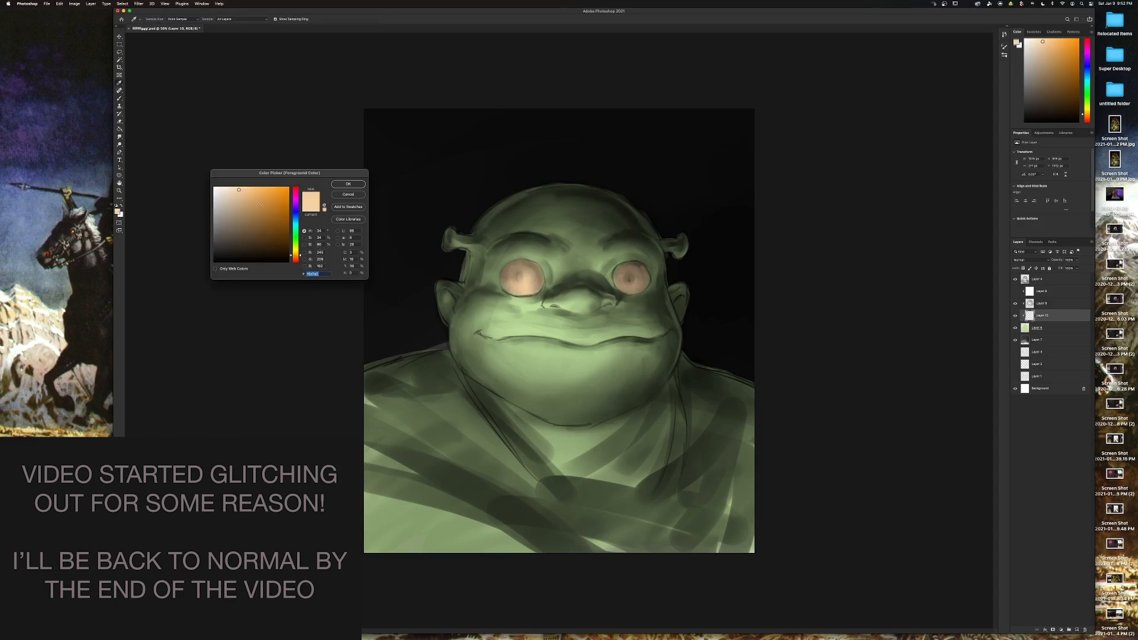
click(349, 185)
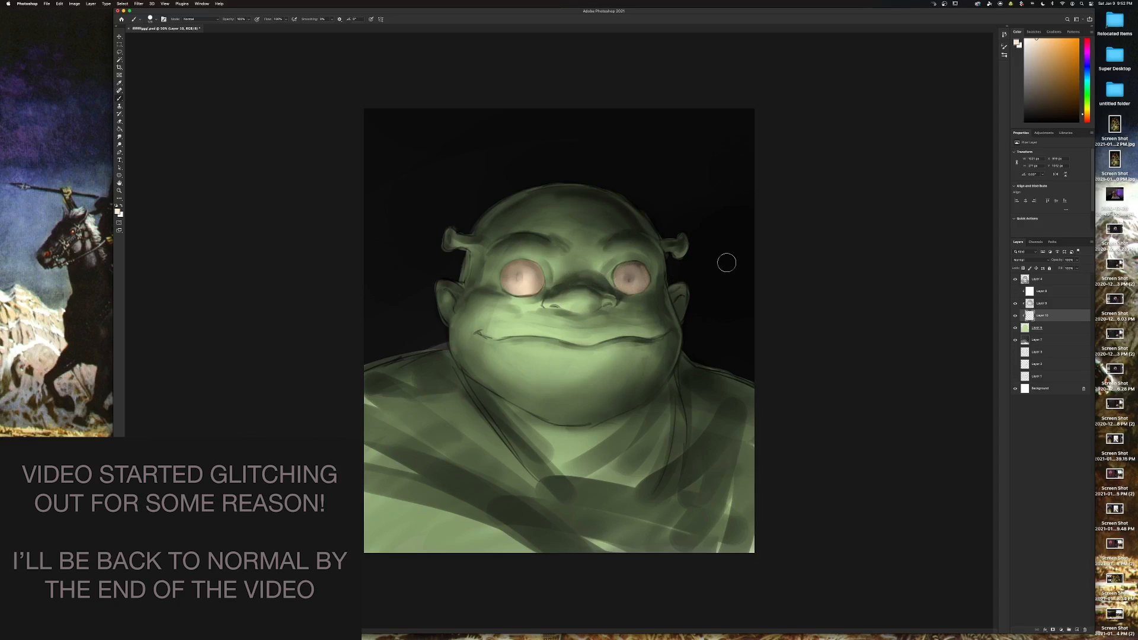
On a new clipped layer directly above the green base, tint the cheeks, jaw, chin and forehead with muted yellow-brown.
click(1047, 328)
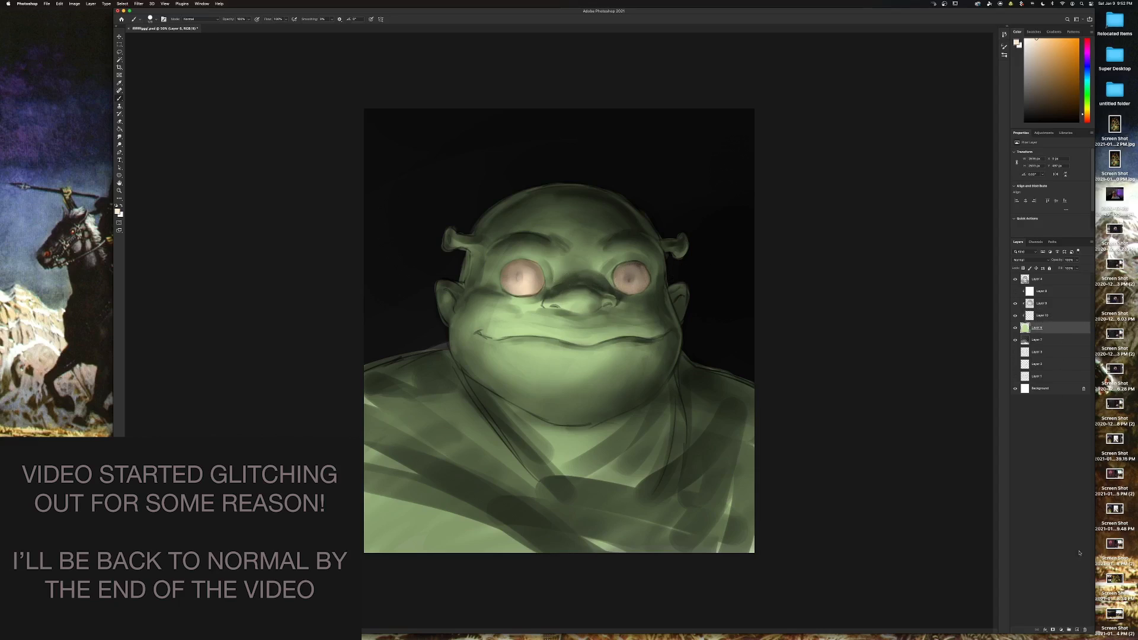
click(1077, 630)
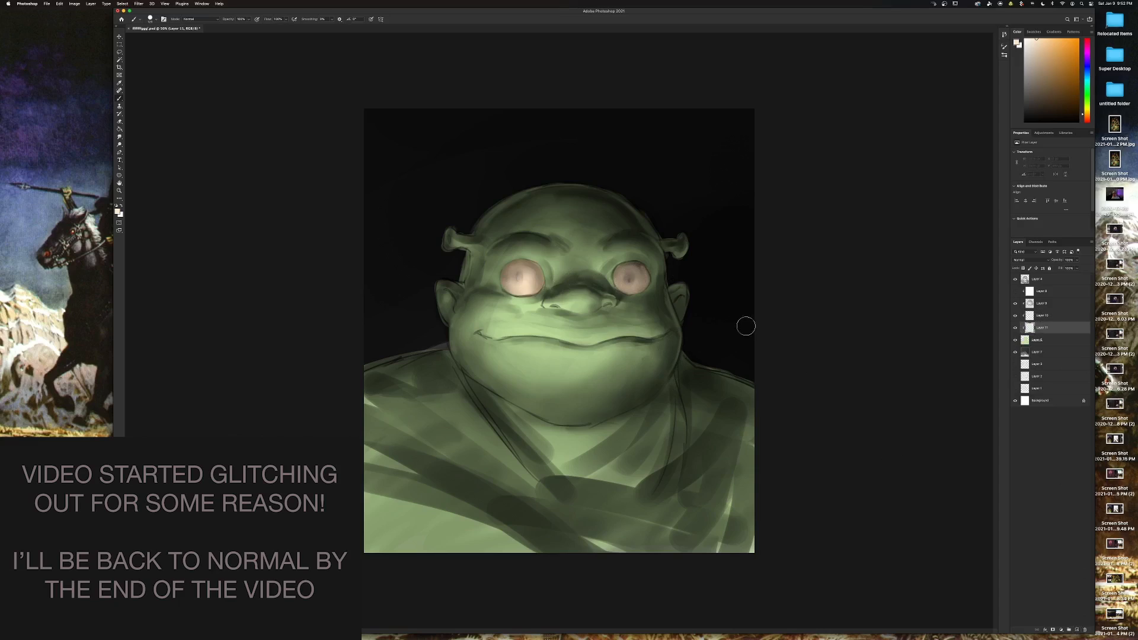
click(118, 211)
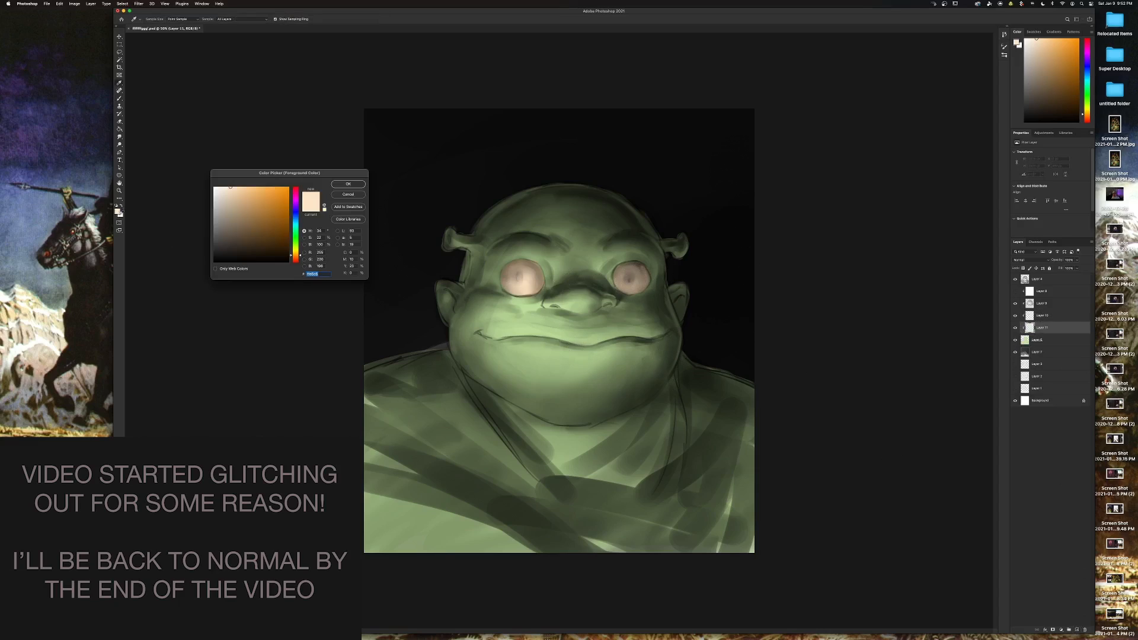
drag(307, 254, 298, 258)
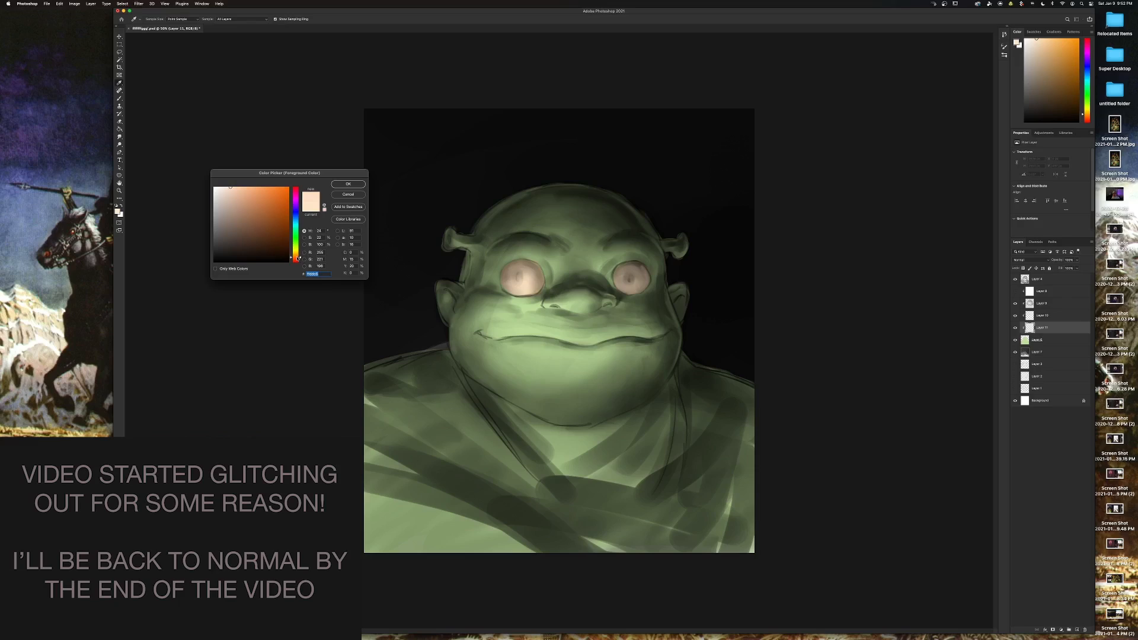
click(591, 338)
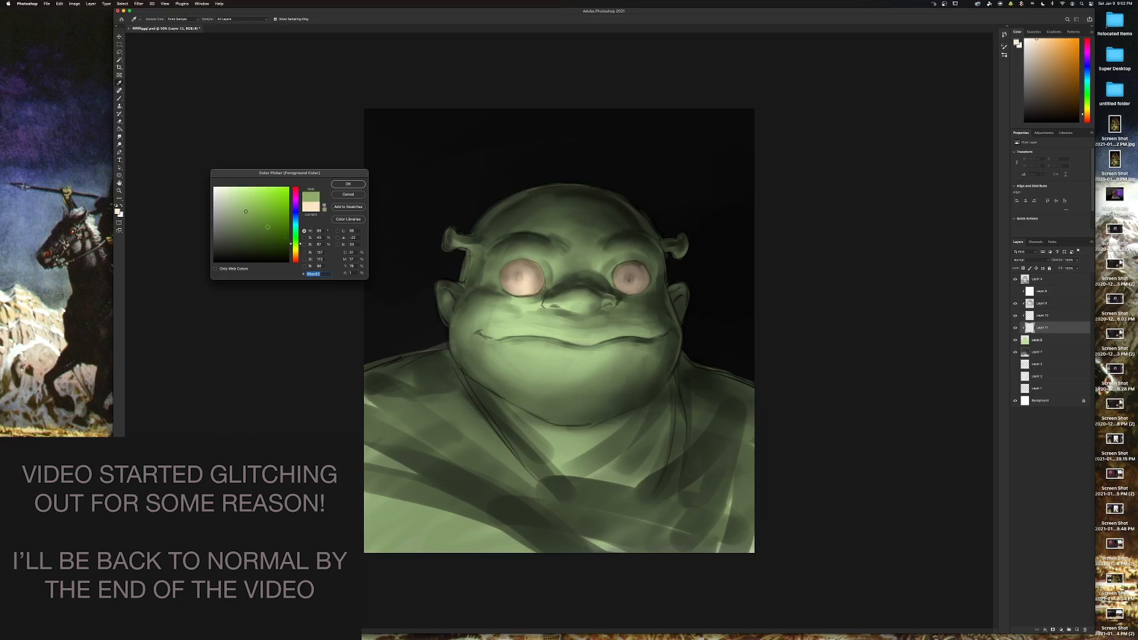
drag(301, 247, 301, 255)
key(Return)
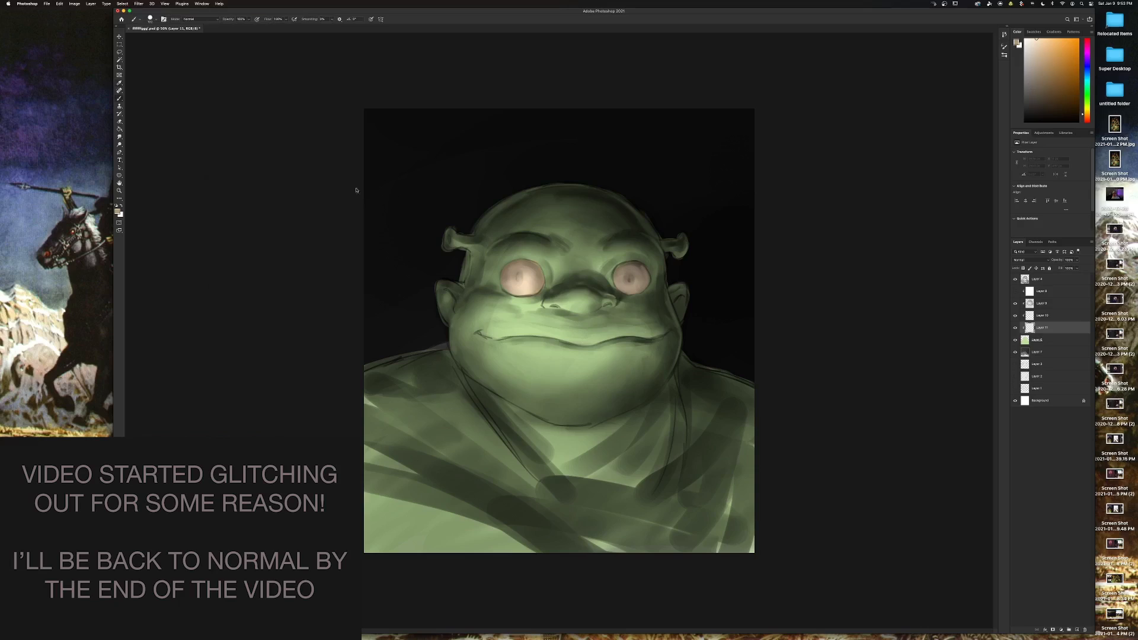
mouse_move(478, 300)
mouse_down()
mouse_move(501, 314)
mouse_move(579, 293)
mouse_up()
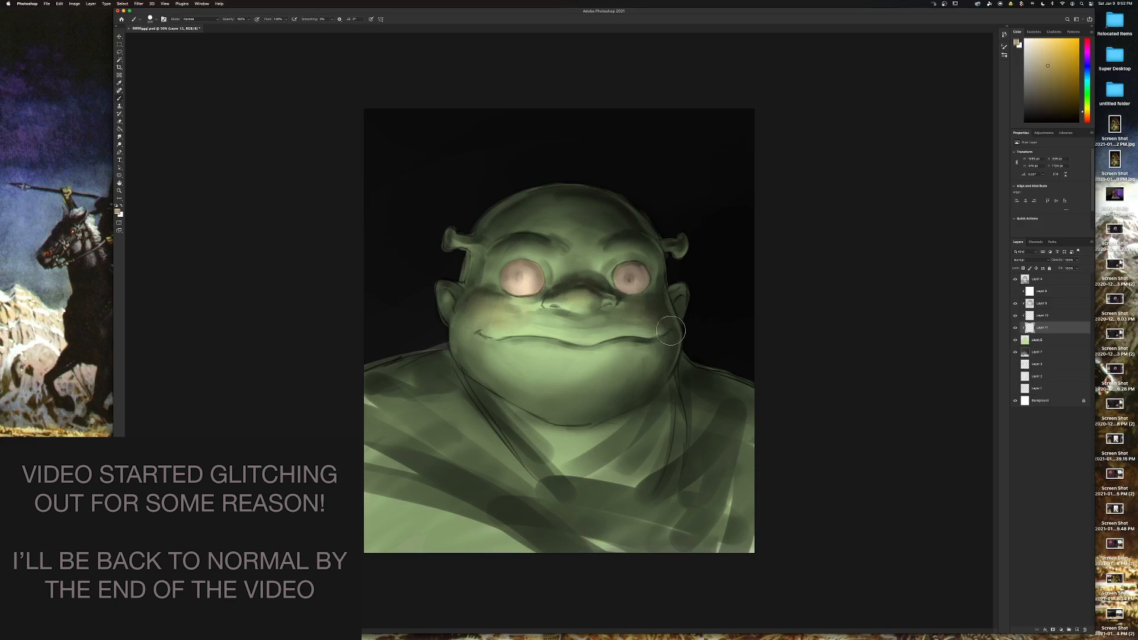
mouse_move(651, 338)
mouse_down()
mouse_move(554, 370)
mouse_move(610, 389)
mouse_up()
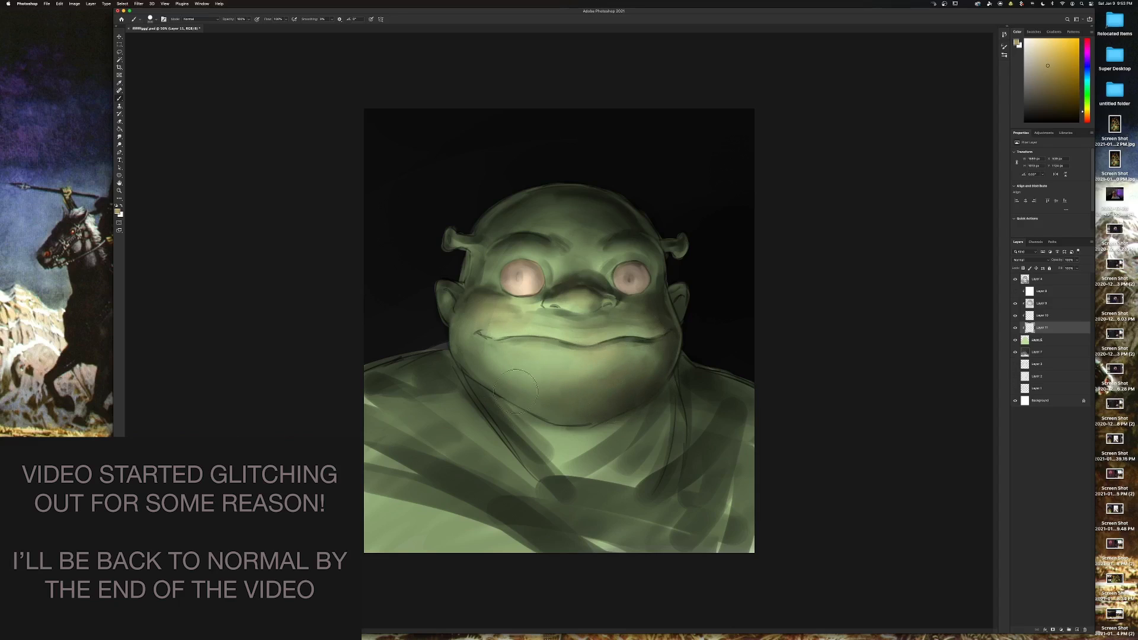
drag(509, 374, 523, 391)
mouse_move(548, 220)
mouse_down()
mouse_move(518, 250)
mouse_move(650, 234)
mouse_move(669, 287)
mouse_move(529, 222)
mouse_move(493, 247)
mouse_move(522, 226)
mouse_move(480, 188)
mouse_move(519, 245)
mouse_up()
drag(628, 379, 495, 403)
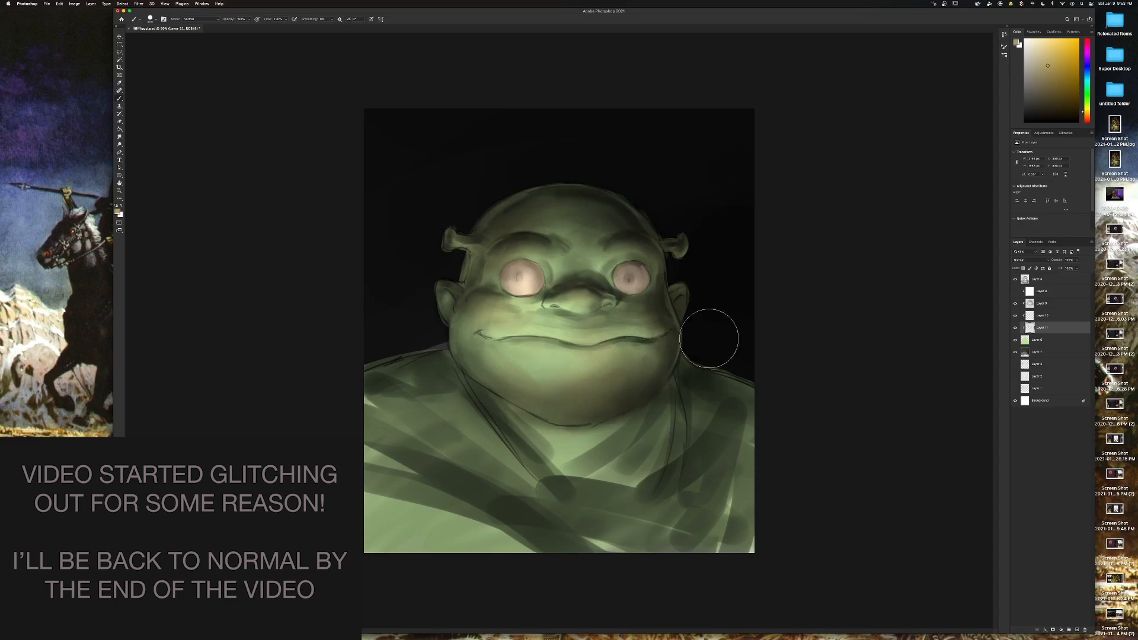
Paint the robe over both shoulders and across the chest in a dark, muted reddish brown.
click(117, 210)
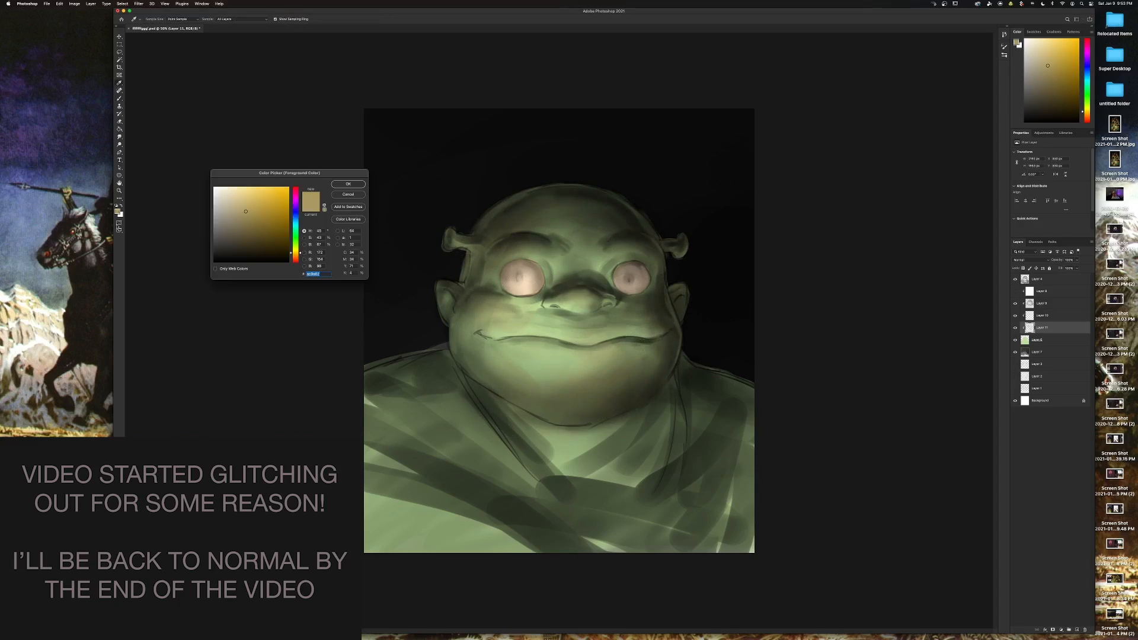
drag(296, 253, 296, 259)
click(240, 230)
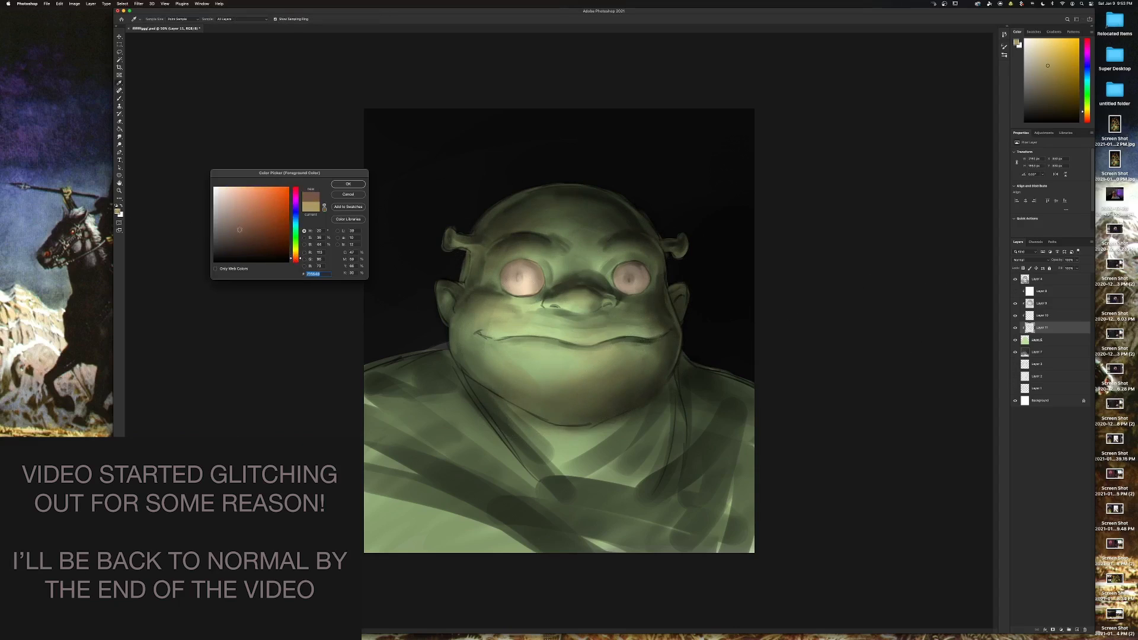
click(348, 183)
drag(435, 381, 501, 468)
drag(415, 332, 522, 486)
drag(437, 373, 557, 551)
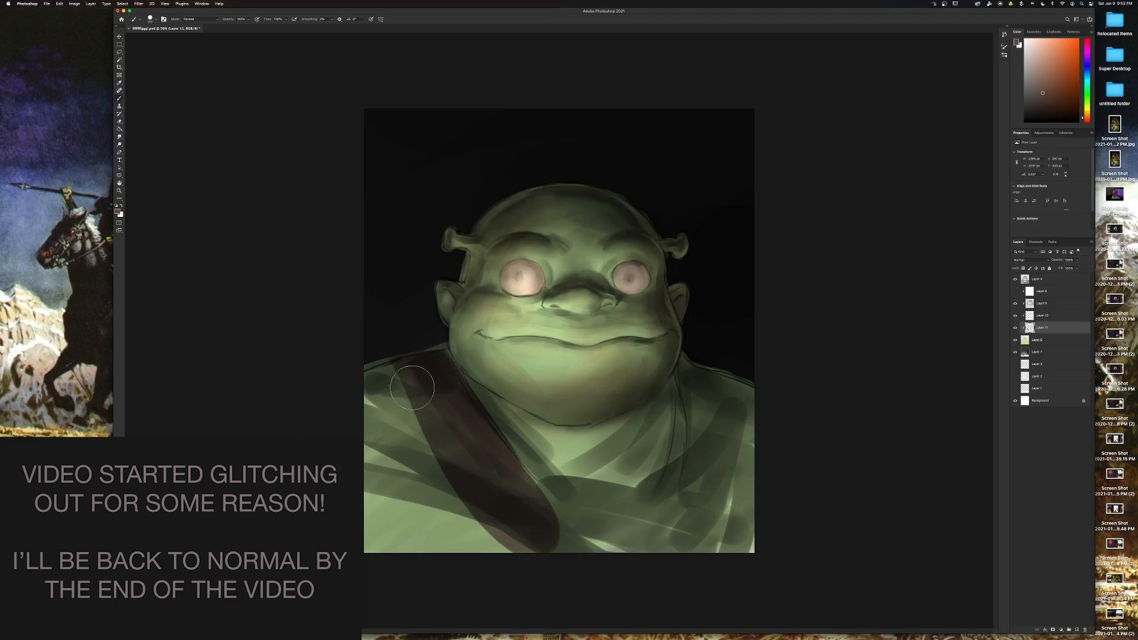
drag(412, 388, 415, 545)
mouse_move(393, 338)
mouse_down()
mouse_move(415, 349)
mouse_move(465, 487)
mouse_move(460, 525)
mouse_move(421, 548)
mouse_up()
drag(735, 376, 696, 548)
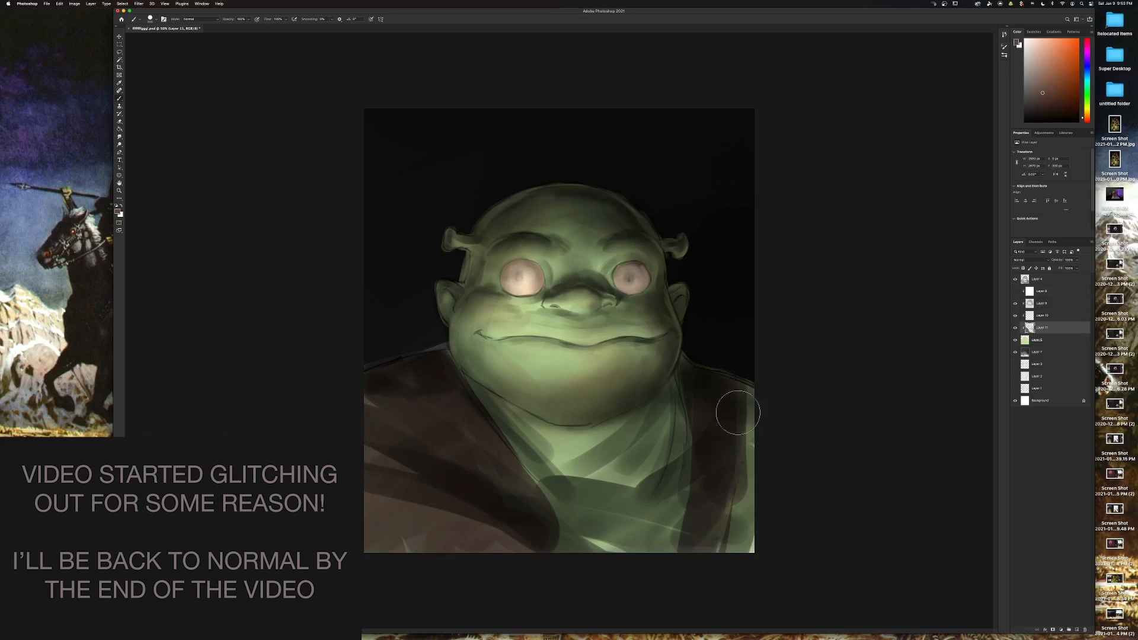
mouse_move(738, 413)
mouse_down()
mouse_move(735, 548)
mouse_move(651, 548)
mouse_up()
drag(747, 474, 605, 539)
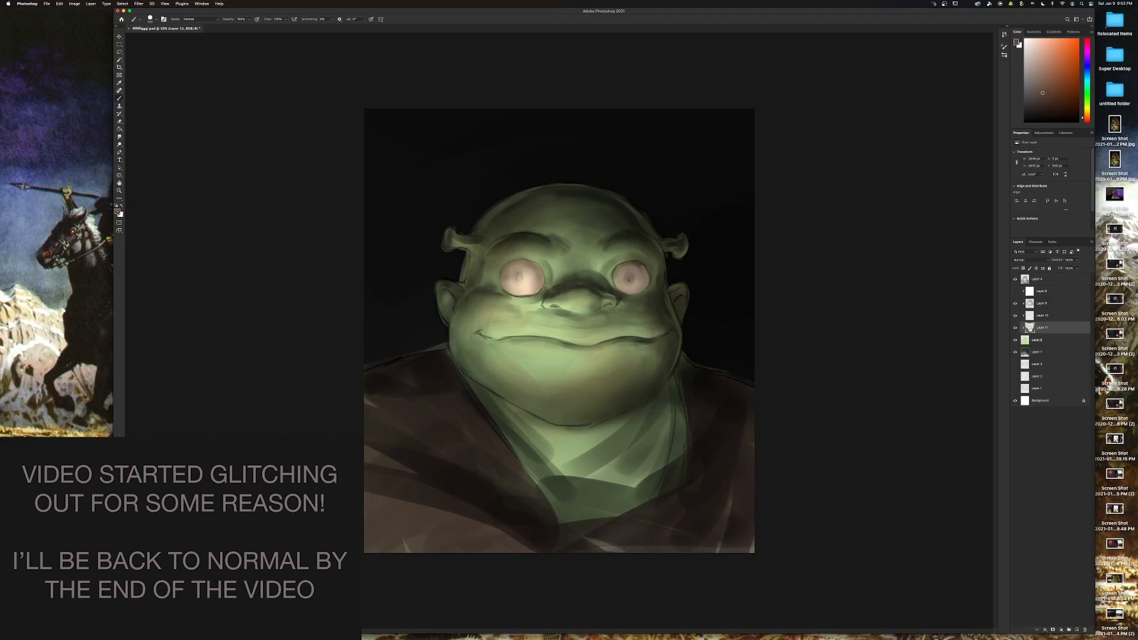
Paint the undershirt between the robe's collar edges in a light, warm gray.
click(117, 212)
click(353, 186)
mouse_move(507, 424)
mouse_down()
mouse_move(550, 454)
mouse_move(590, 460)
mouse_move(588, 445)
mouse_move(621, 430)
mouse_move(653, 439)
mouse_move(614, 447)
mouse_move(558, 497)
mouse_move(567, 510)
mouse_move(579, 494)
mouse_move(576, 502)
mouse_move(641, 484)
mouse_move(666, 459)
mouse_move(667, 413)
mouse_move(580, 445)
mouse_move(663, 419)
mouse_move(665, 457)
mouse_up()
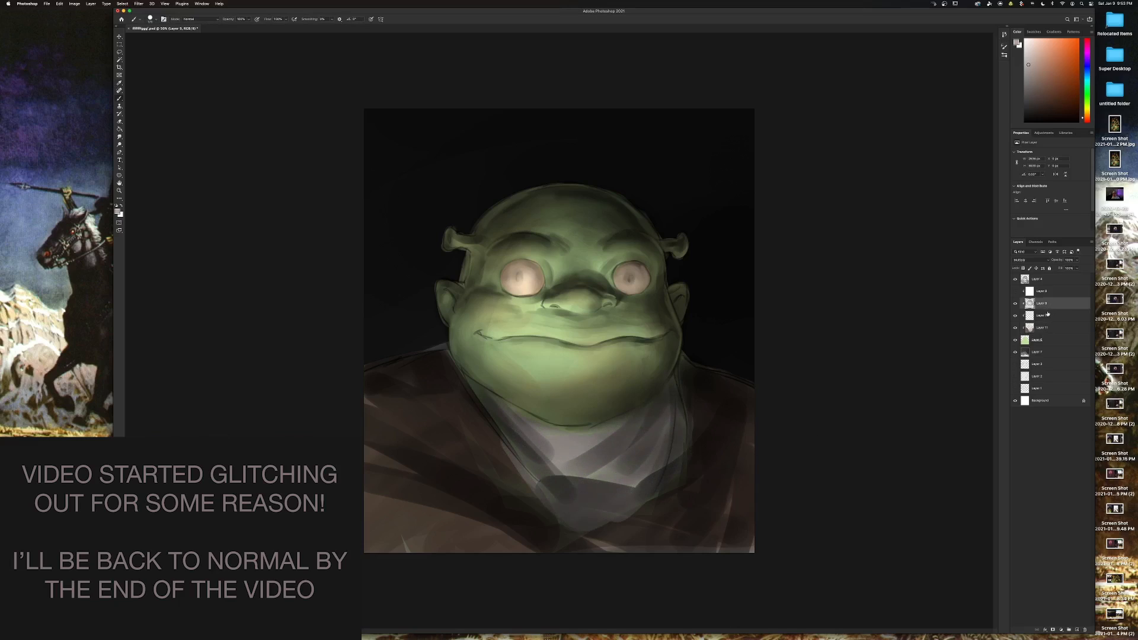
Add a clipped layer above the Multiply shading layer and set its blend mode to Soft Light.
click(1077, 316)
click(1050, 304)
drag(1043, 281, 1055, 288)
key(ctrl+])
click(1050, 303)
click(1077, 629)
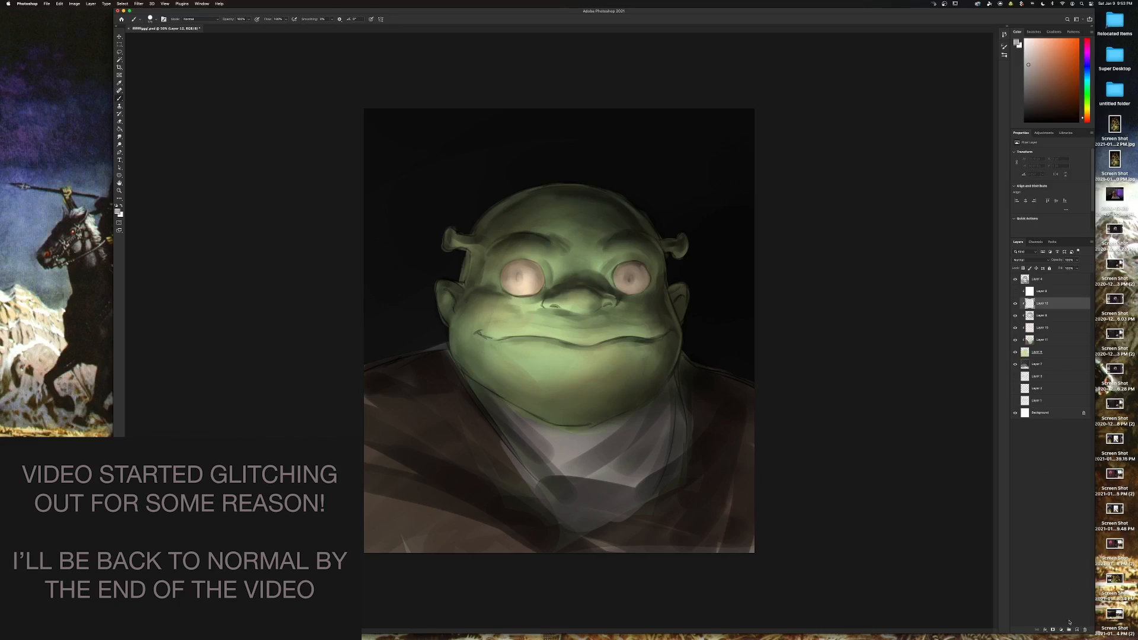
click(1029, 260)
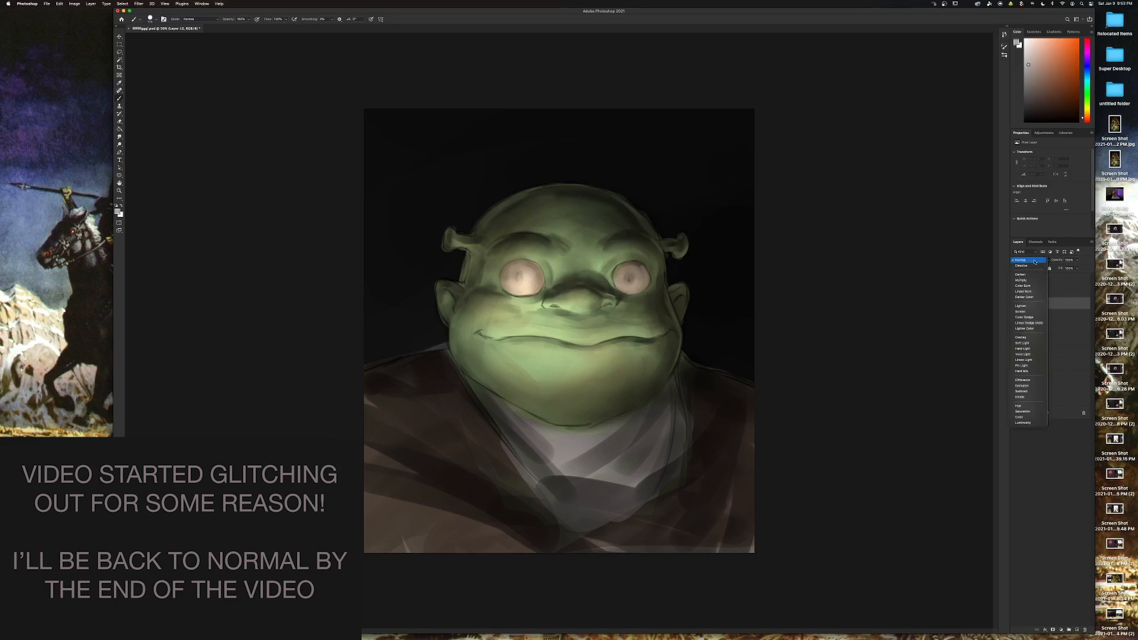
click(1029, 343)
Glaze dark blue at 20% opacity over the scalp, ears and shadowed edges of the face with a soft brush.
right_click(644, 350)
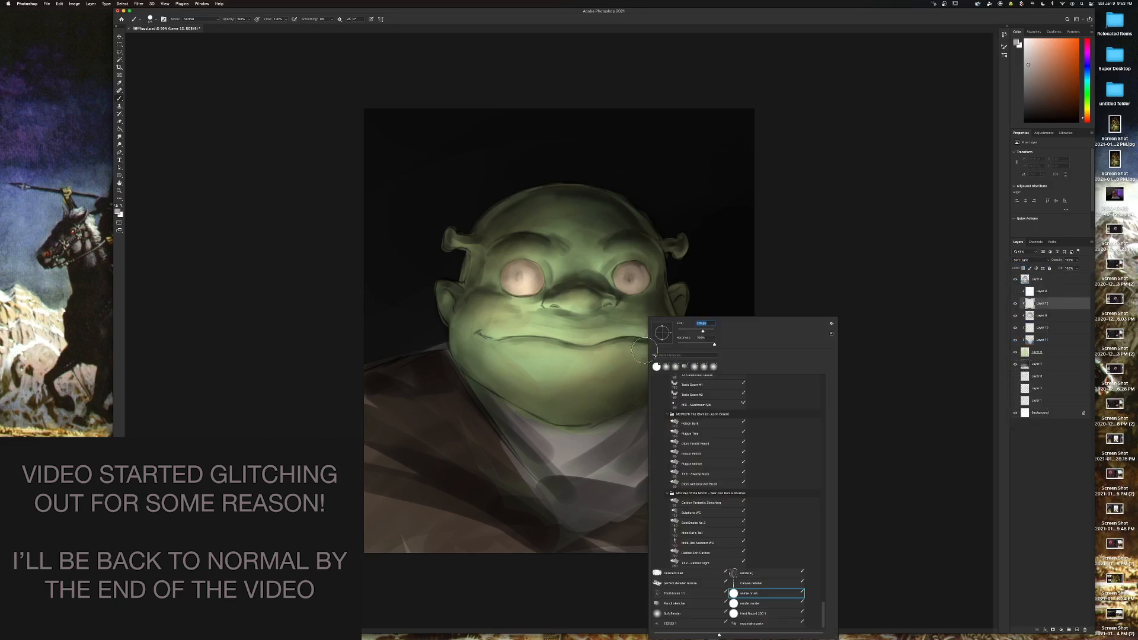
click(746, 614)
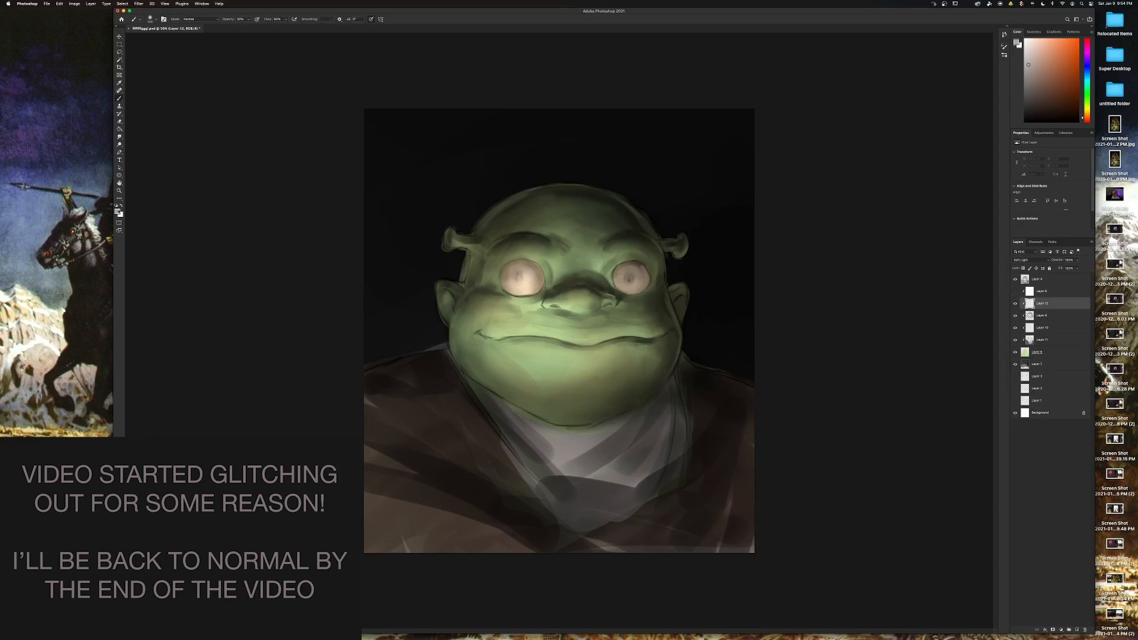
click(119, 211)
drag(296, 219, 298, 217)
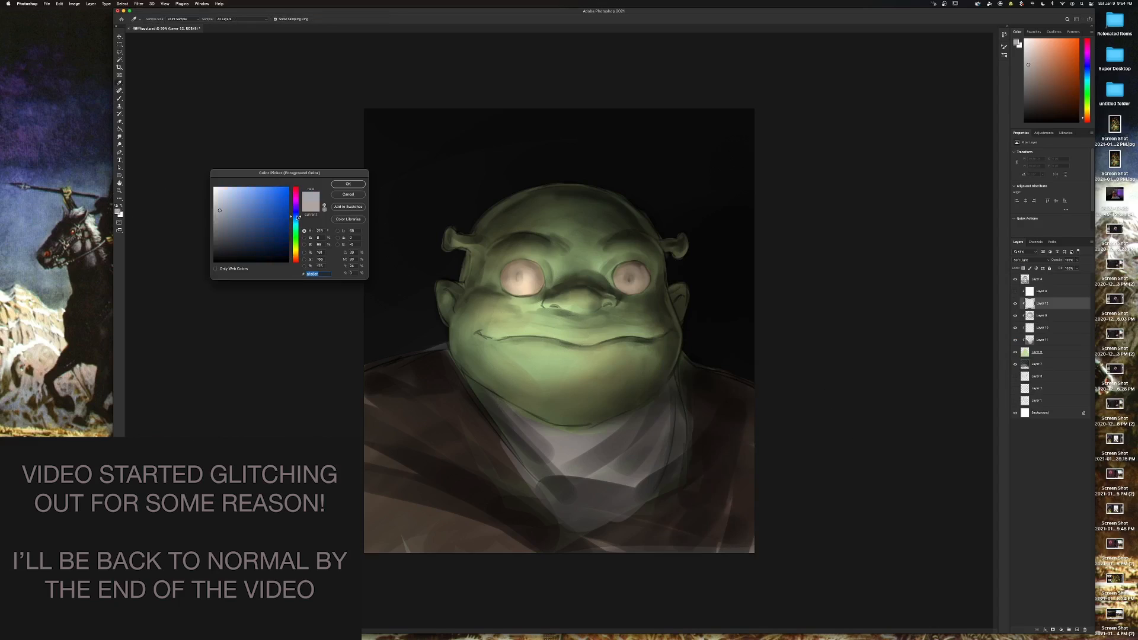
key(Return)
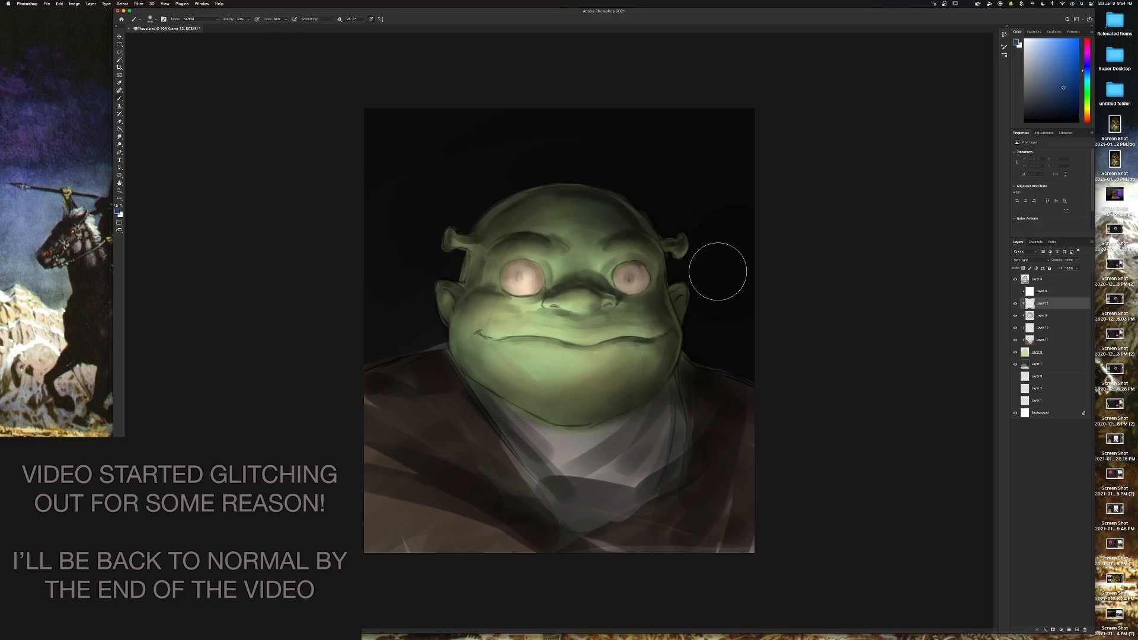
key(2)
key(bracketleft)
key(bracketleft)
mouse_move(585, 283)
mouse_down()
mouse_move(667, 287)
mouse_move(698, 264)
mouse_move(549, 284)
mouse_move(507, 262)
mouse_move(540, 263)
mouse_move(516, 256)
mouse_move(545, 235)
mouse_move(531, 239)
mouse_move(665, 243)
mouse_move(606, 249)
mouse_move(665, 239)
mouse_move(669, 325)
mouse_move(676, 315)
mouse_move(616, 306)
mouse_move(673, 305)
mouse_move(466, 302)
mouse_move(447, 340)
mouse_move(468, 354)
mouse_move(554, 249)
mouse_move(468, 290)
mouse_move(492, 227)
mouse_move(604, 169)
mouse_move(611, 175)
mouse_move(497, 206)
mouse_move(626, 207)
mouse_move(677, 257)
mouse_move(696, 249)
mouse_move(696, 366)
mouse_move(684, 342)
mouse_move(601, 406)
mouse_move(506, 388)
mouse_move(433, 337)
mouse_move(478, 392)
mouse_move(433, 322)
mouse_move(426, 379)
mouse_move(678, 335)
mouse_move(651, 355)
mouse_move(667, 382)
mouse_move(625, 196)
mouse_up()
key(bracketright)
key(bracketright)
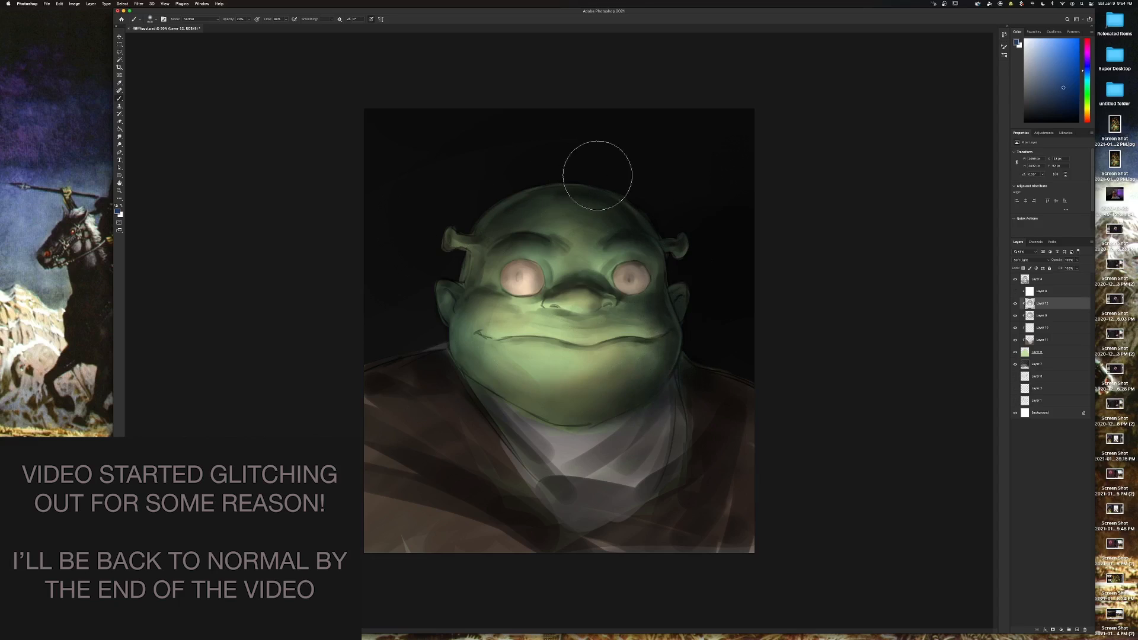
Enlarge the brush and glaze the same dark blue across the lower robe.
key(bracketright)
key(bracketright)
mouse_move(467, 494)
mouse_down()
mouse_move(396, 305)
mouse_move(359, 495)
mouse_move(371, 589)
mouse_move(343, 499)
mouse_move(425, 330)
mouse_move(402, 392)
mouse_move(561, 545)
mouse_up()
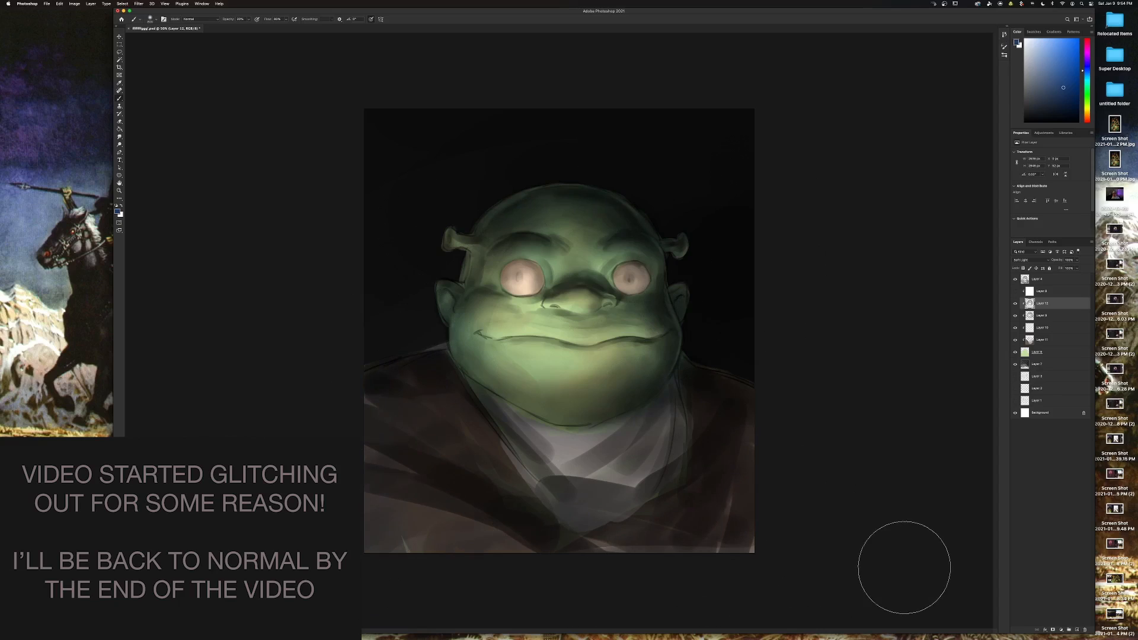
Add another clipped layer above the dark blue glaze and set its blend mode to Soft Light.
click(1076, 629)
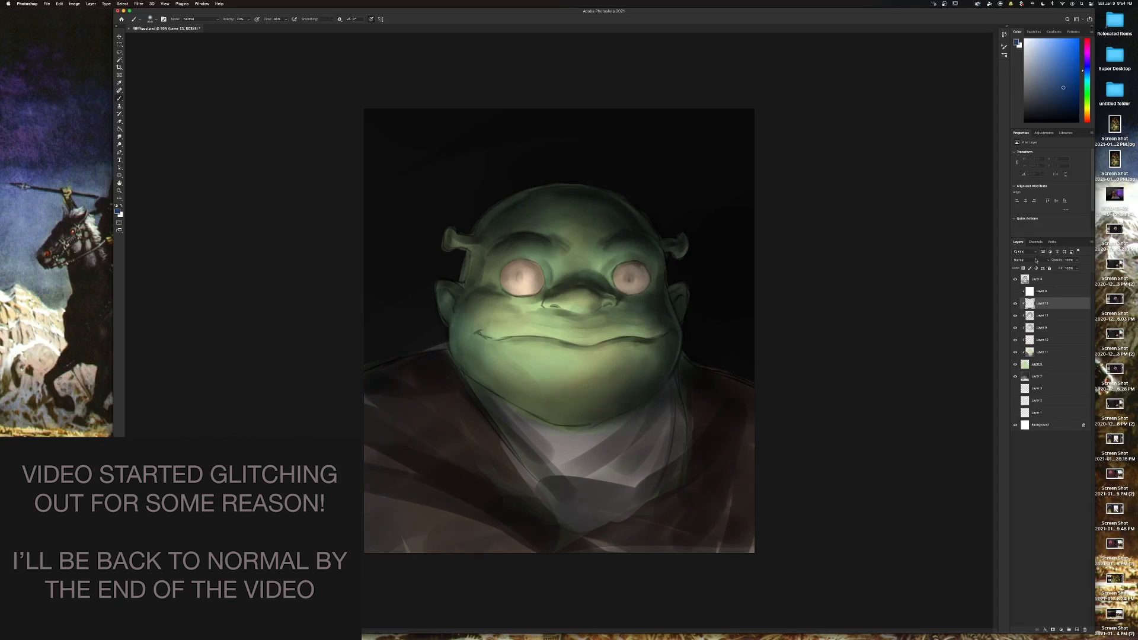
click(1035, 260)
click(1028, 341)
Glaze light orange over the nose, cheeks, mouth, chin and undershirt with a large soft brush.
click(119, 212)
click(298, 258)
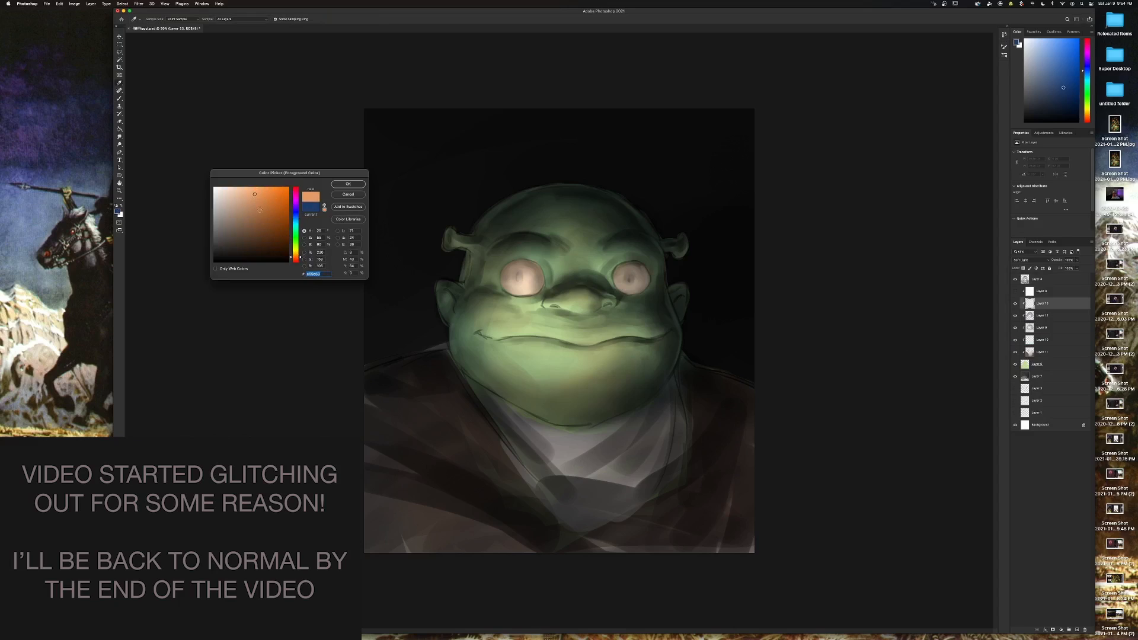
click(348, 184)
key(b)
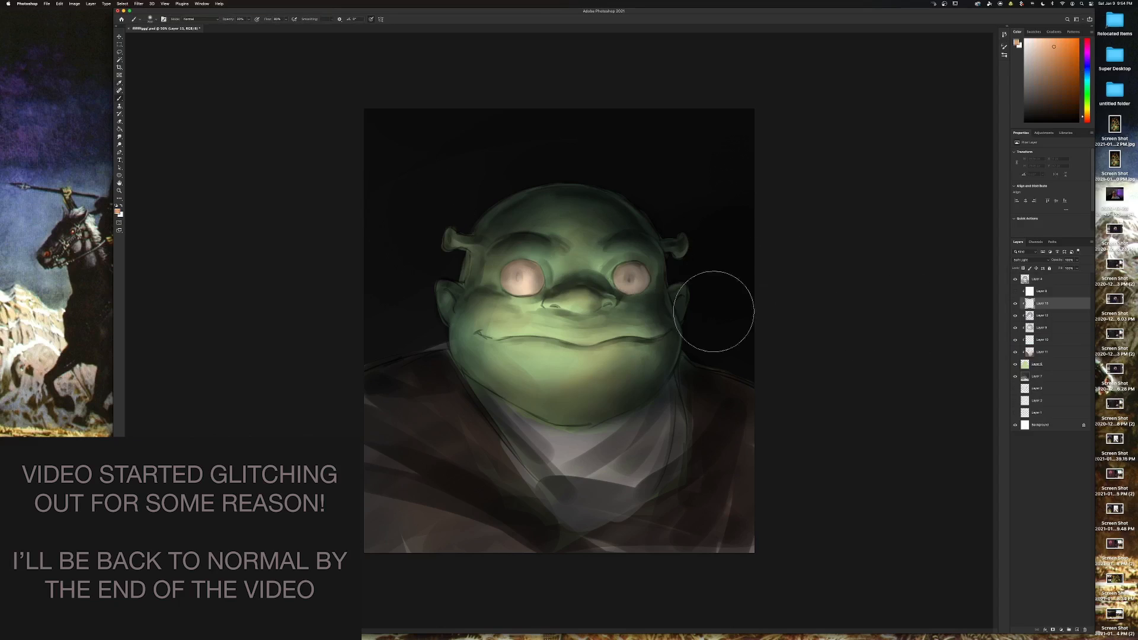
mouse_move(548, 307)
mouse_down()
mouse_move(648, 311)
mouse_move(574, 332)
mouse_move(501, 330)
mouse_move(483, 312)
mouse_move(607, 329)
mouse_move(575, 328)
mouse_move(527, 299)
mouse_move(526, 272)
mouse_move(509, 287)
mouse_move(586, 289)
mouse_move(631, 272)
mouse_move(616, 303)
mouse_move(577, 257)
mouse_move(586, 252)
mouse_move(555, 262)
mouse_move(621, 248)
mouse_move(681, 320)
mouse_move(607, 363)
mouse_move(552, 347)
mouse_move(598, 340)
mouse_move(566, 344)
mouse_move(563, 387)
mouse_move(595, 394)
mouse_move(586, 401)
mouse_move(687, 329)
mouse_move(627, 277)
mouse_move(619, 250)
mouse_move(642, 248)
mouse_move(613, 260)
mouse_move(639, 252)
mouse_move(655, 274)
mouse_move(495, 264)
mouse_move(550, 251)
mouse_move(719, 281)
mouse_move(689, 255)
mouse_move(742, 210)
mouse_move(765, 267)
mouse_move(655, 309)
mouse_move(693, 329)
mouse_move(623, 404)
mouse_move(548, 397)
mouse_move(567, 377)
mouse_move(638, 387)
mouse_move(632, 443)
mouse_move(538, 432)
mouse_up()
key(])
key(])
key(])
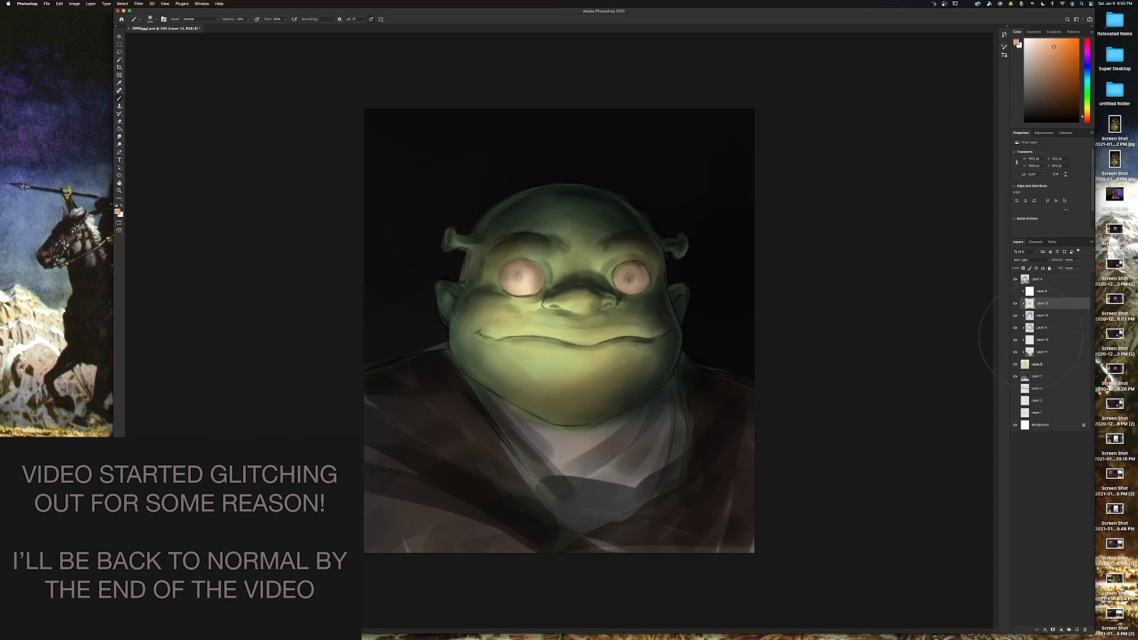
Add one more clipped layer above the orange glaze and set its blend mode to Soft Light.
click(1076, 629)
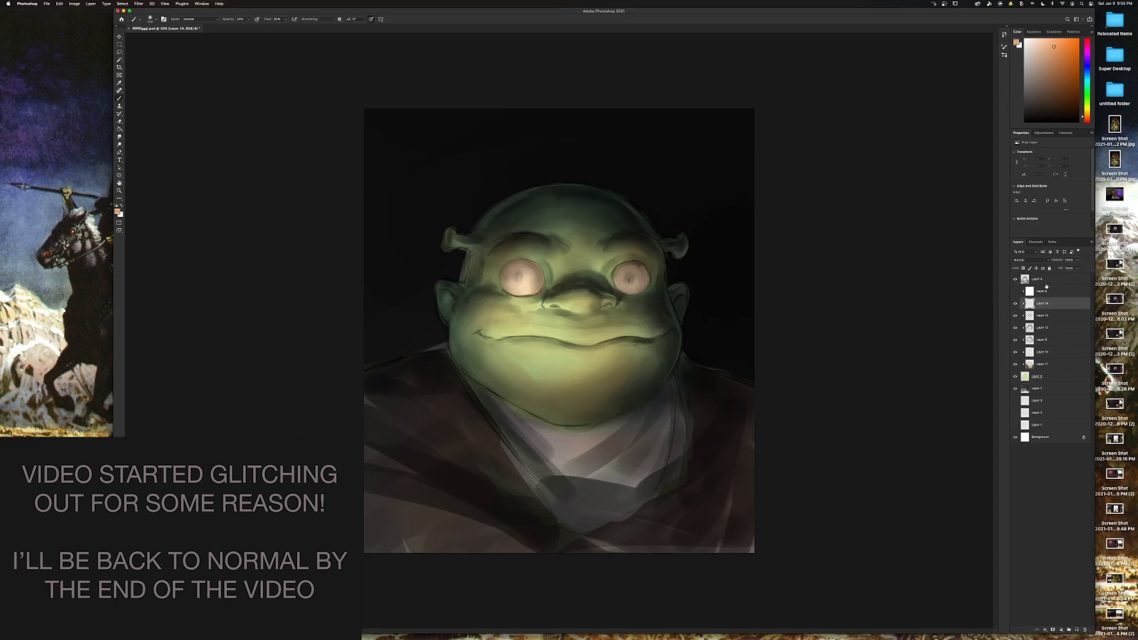
click(1030, 259)
click(1034, 343)
Choose a dark red-orange and glaze it across the brows and around the eye sockets with a smaller brush.
click(118, 211)
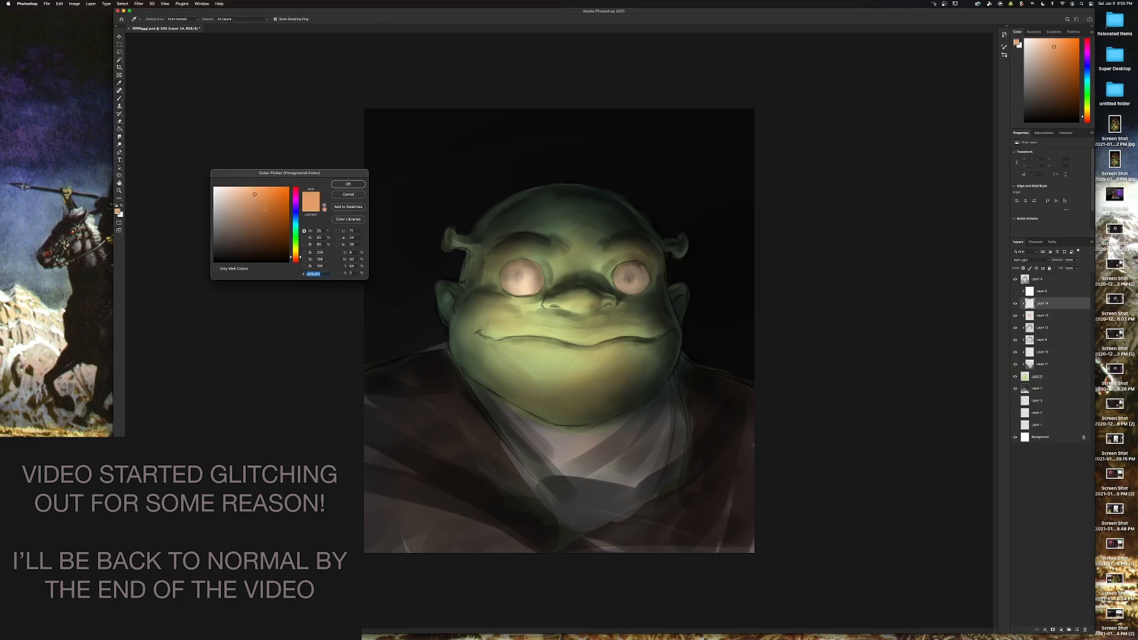
drag(265, 208, 272, 218)
drag(294, 257, 295, 260)
click(349, 184)
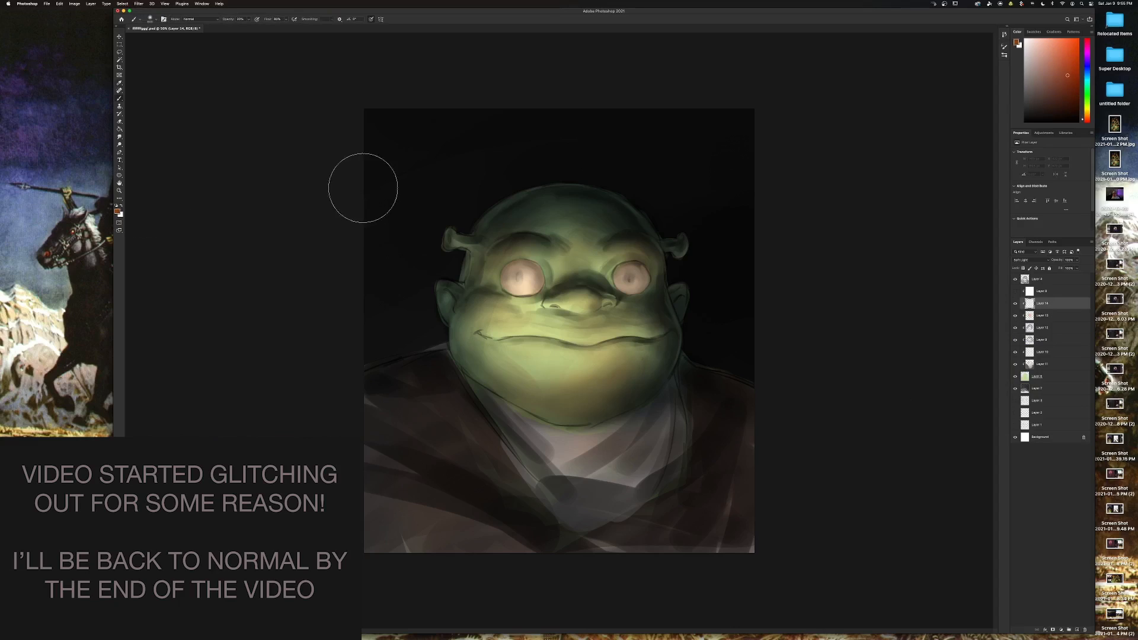
key(bracketleft)
key(bracketleft)
key(bracketleft)
key(bracketleft)
key(bracketleft)
mouse_move(537, 243)
mouse_down()
mouse_move(642, 238)
mouse_move(553, 251)
mouse_move(579, 252)
mouse_move(589, 229)
mouse_move(537, 225)
mouse_move(584, 221)
mouse_move(611, 235)
mouse_move(546, 238)
mouse_move(619, 231)
mouse_up()
Enlarge the brush and glaze the same red-orange over the cheeks, mouth corners and lower jaw.
key(bracketright)
key(bracketright)
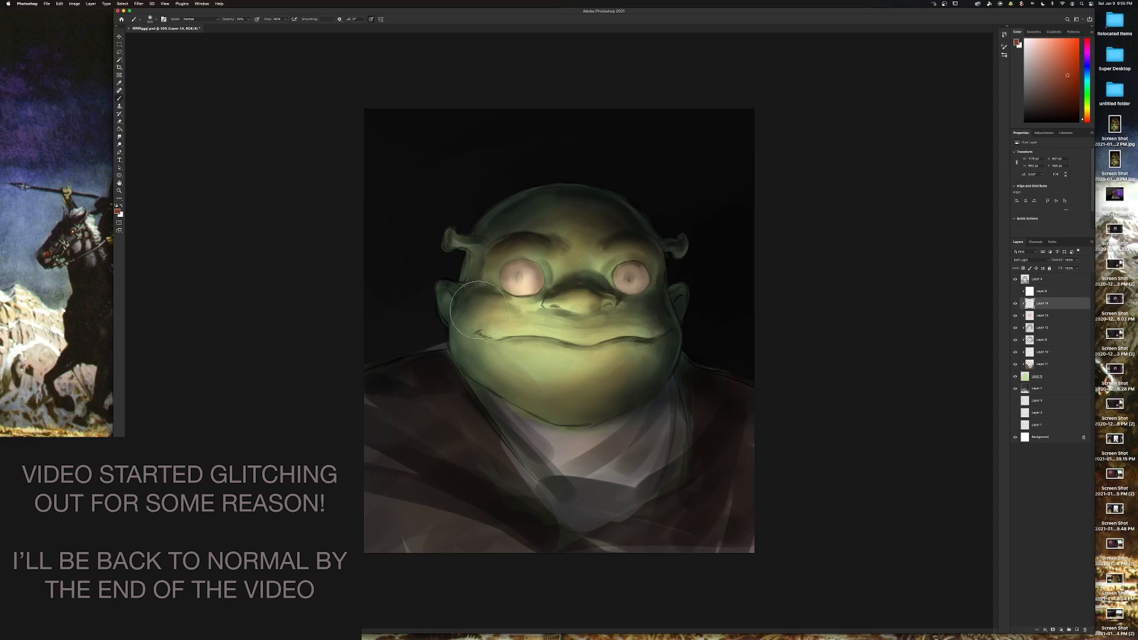
mouse_move(551, 320)
mouse_down()
mouse_move(652, 311)
mouse_move(666, 341)
mouse_move(628, 338)
mouse_move(652, 302)
mouse_move(679, 372)
mouse_up()
mouse_move(513, 388)
mouse_down()
mouse_move(672, 351)
mouse_move(600, 401)
mouse_move(611, 410)
mouse_move(520, 381)
mouse_up()
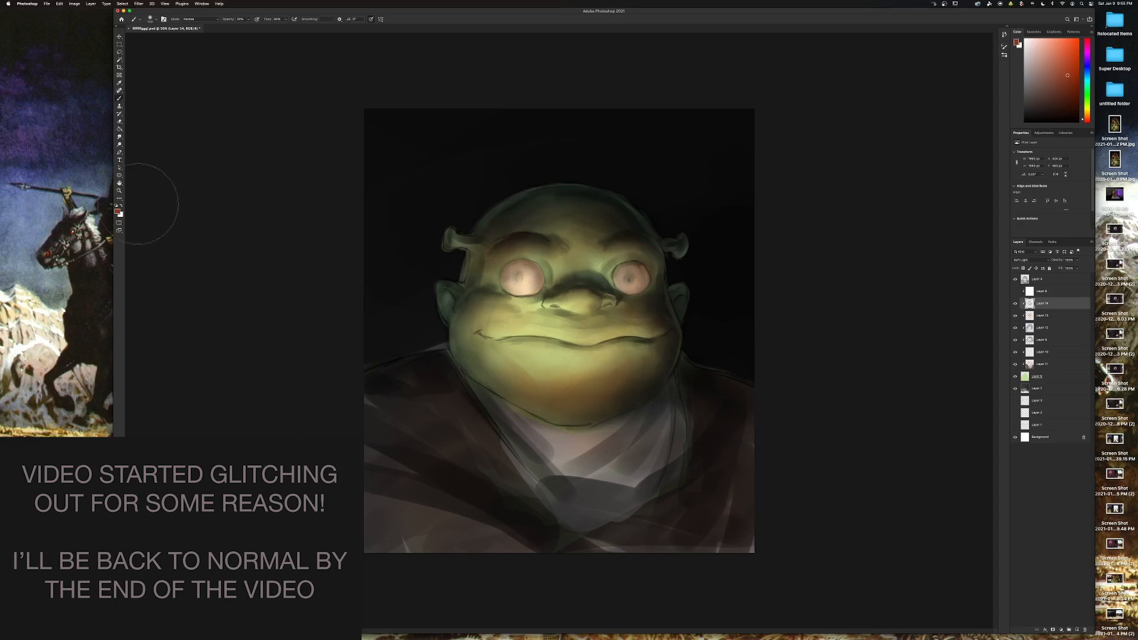
Change the foreground color to dark blue and glaze it over both eyeballs and their surrounding shadows.
click(118, 211)
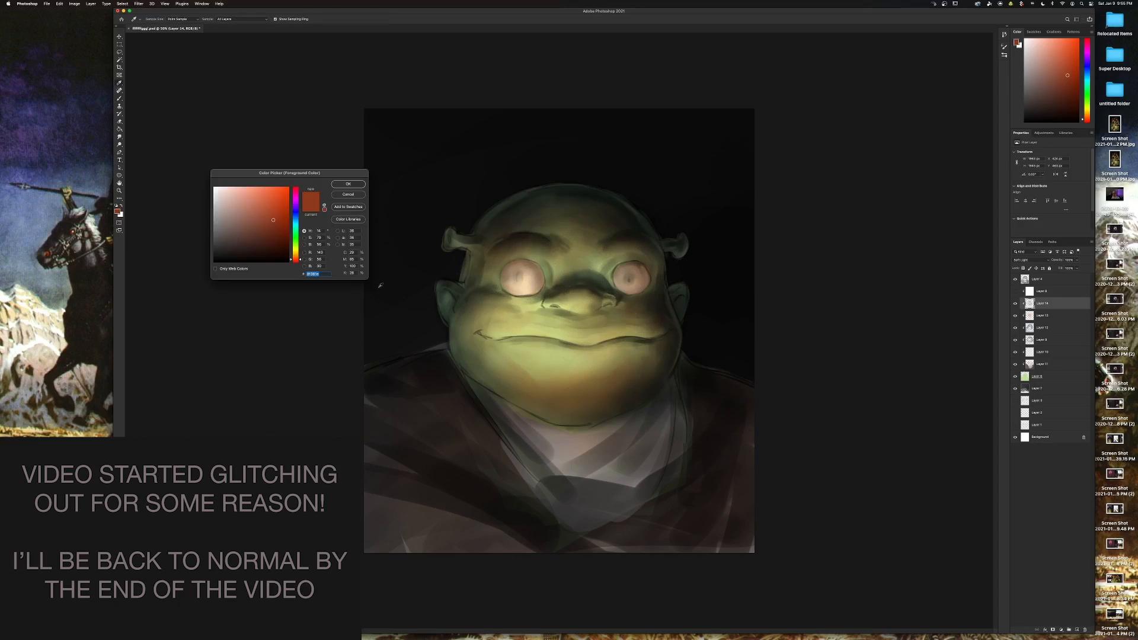
drag(294, 223, 295, 214)
key(Return)
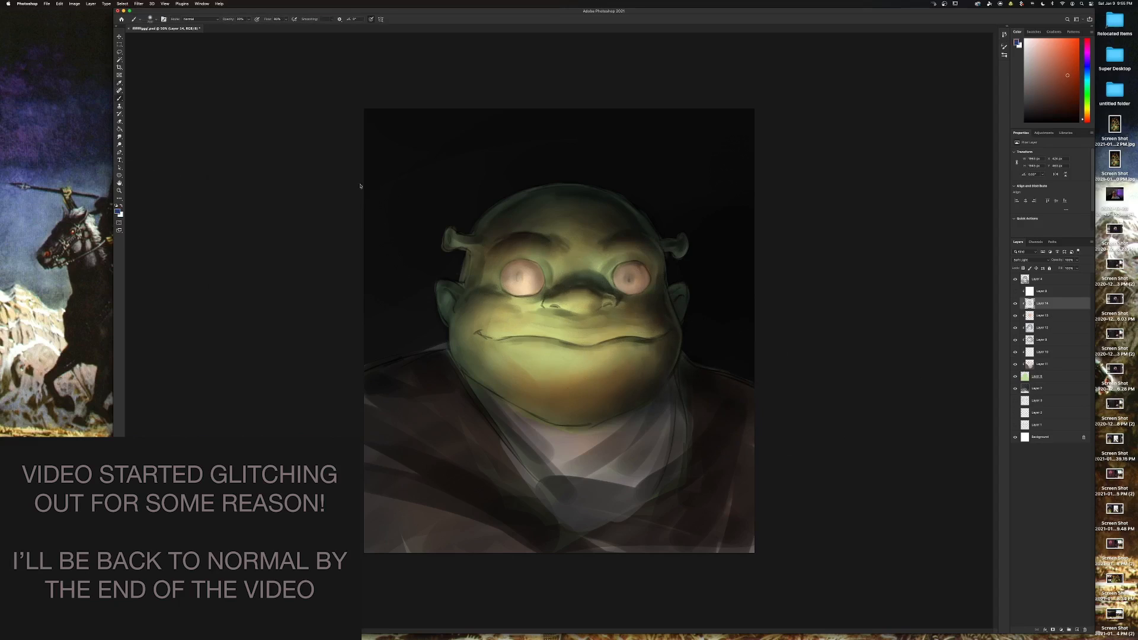
mouse_move(532, 268)
mouse_down()
mouse_move(507, 273)
mouse_move(532, 269)
mouse_move(536, 278)
mouse_move(519, 268)
mouse_move(549, 282)
mouse_up()
drag(646, 269, 646, 278)
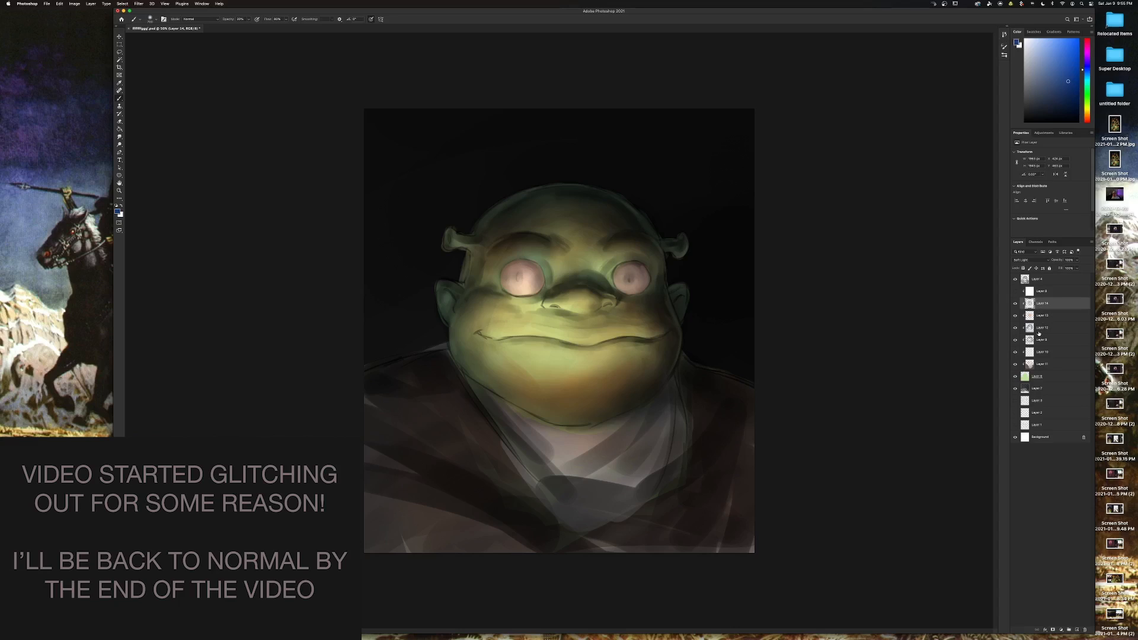
Toggle the visibility of Layer 6 and Layer 7 to compare the figure's color with the background.
click(1014, 376)
click(1014, 377)
click(1015, 388)
click(1014, 377)
click(1014, 377)
click(1015, 389)
Add a clipped Color Balance adjustment above the glaze layers and shift its midtones toward red.
click(1063, 630)
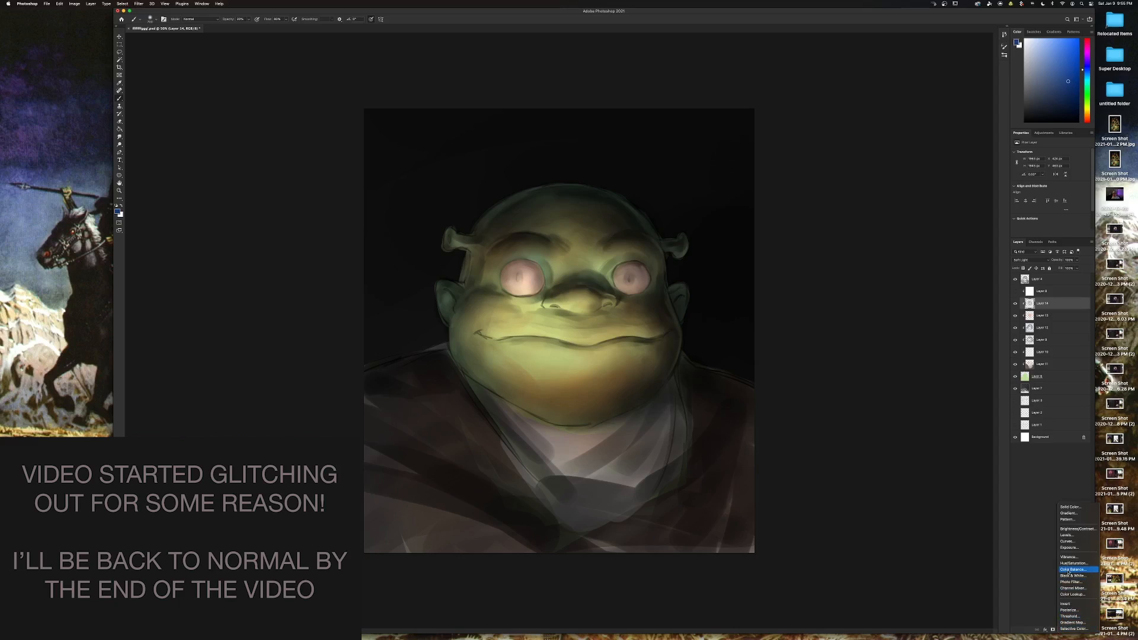
click(1070, 570)
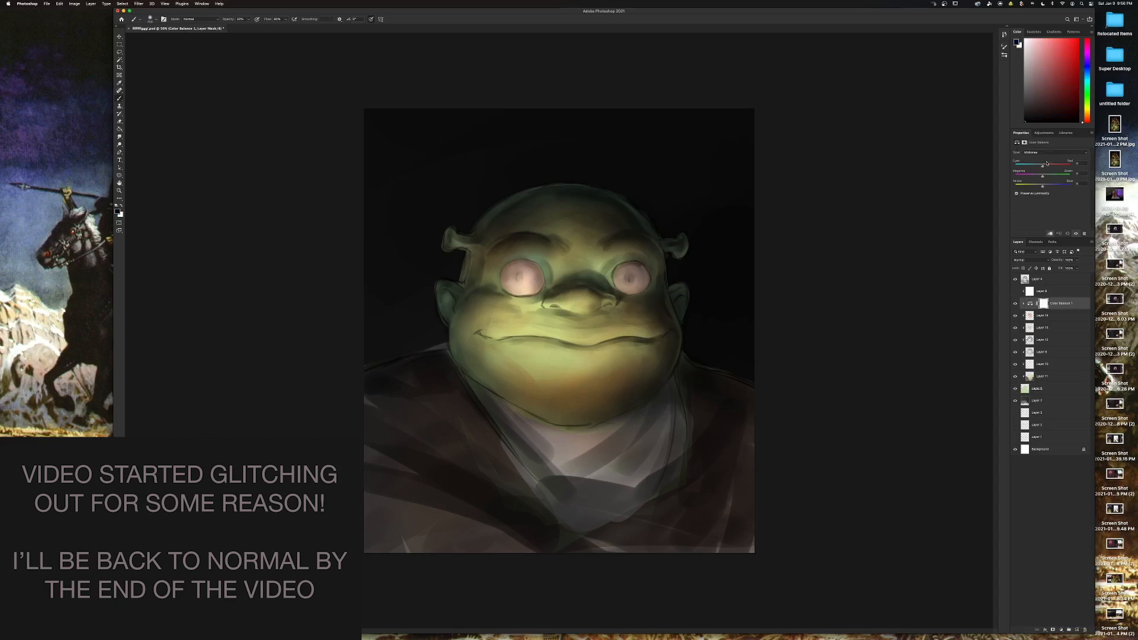
drag(1045, 167, 1048, 167)
drag(1038, 176, 1047, 176)
Shift the Color Balance highlights toward red and yellow, and adjust the color balance of the shadows.
click(1046, 154)
click(1046, 161)
drag(1043, 167, 1038, 187)
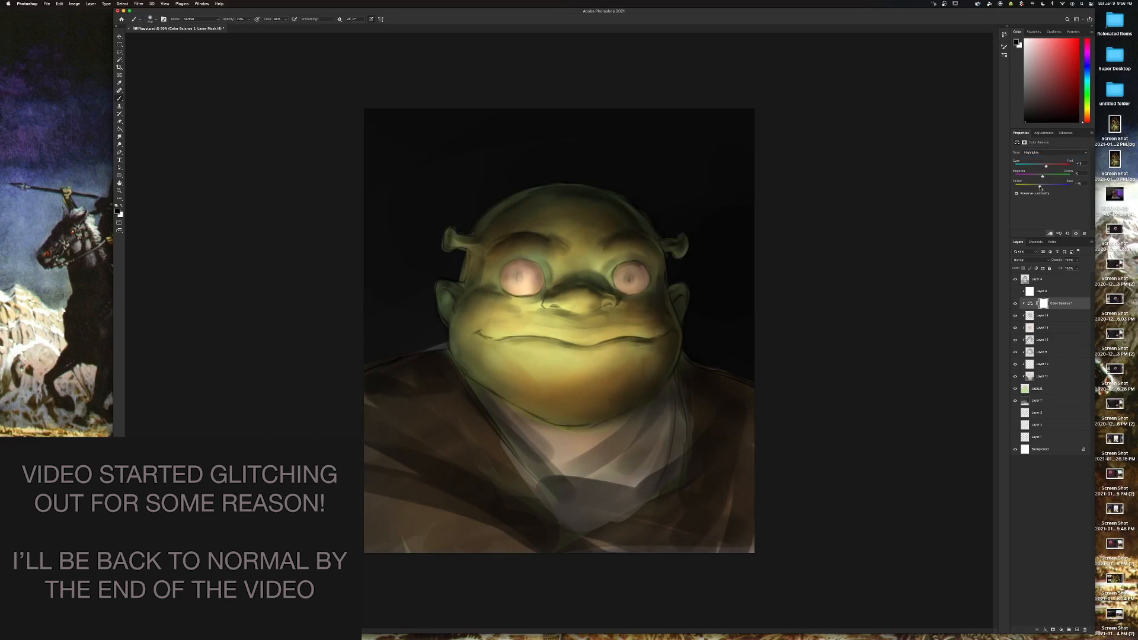
click(1046, 152)
click(1044, 140)
drag(1045, 186, 1039, 166)
Add a clipped Selective Color adjustment above Color Balance and adjust the ink amounts in the reds.
click(1061, 630)
click(1066, 624)
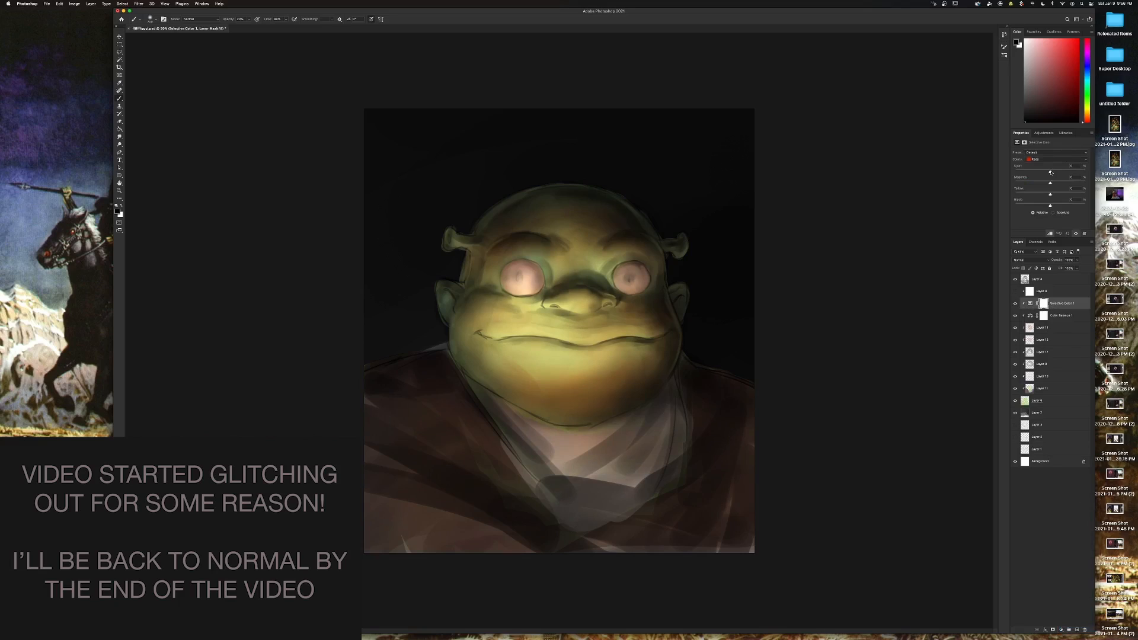
drag(1051, 173, 1076, 172)
mouse_move(1043, 176)
mouse_down()
mouse_move(1075, 184)
mouse_move(1036, 184)
mouse_move(1053, 194)
mouse_up()
In the Selective Color yellows, raise the yellow amount slightly and reduce the cyan.
click(1056, 159)
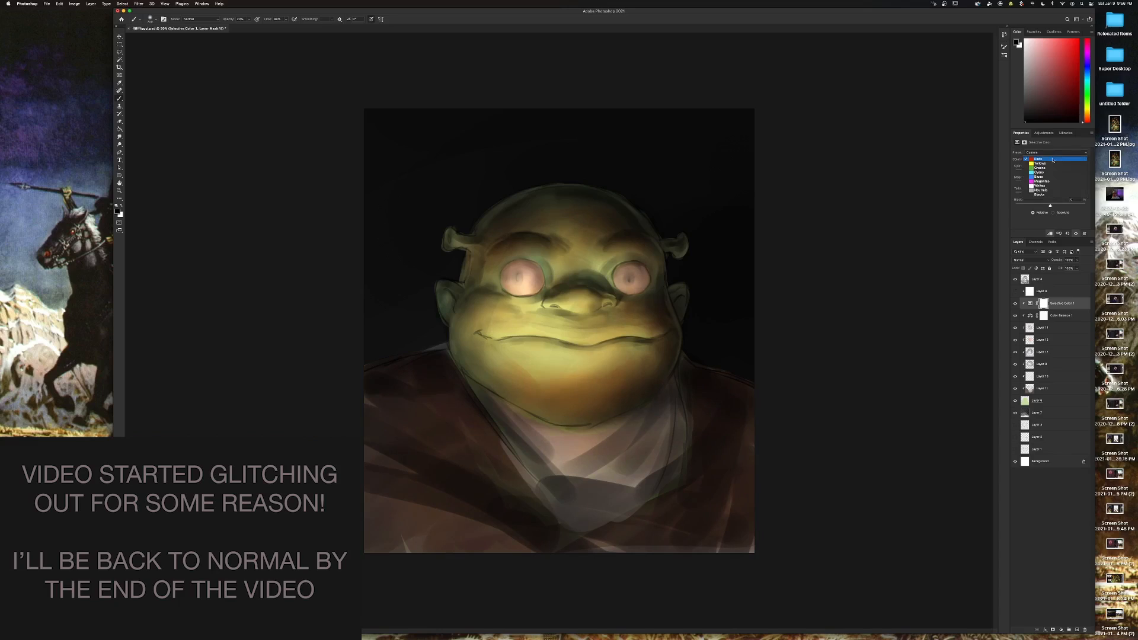
click(1060, 164)
drag(1065, 194, 1044, 172)
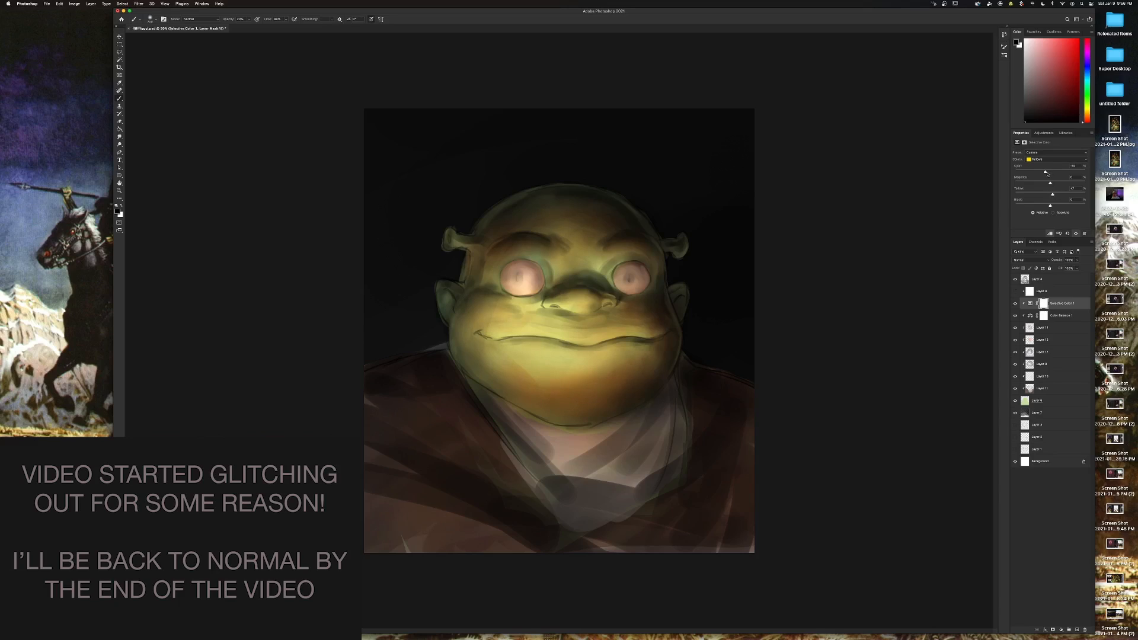
drag(1050, 184, 1050, 184)
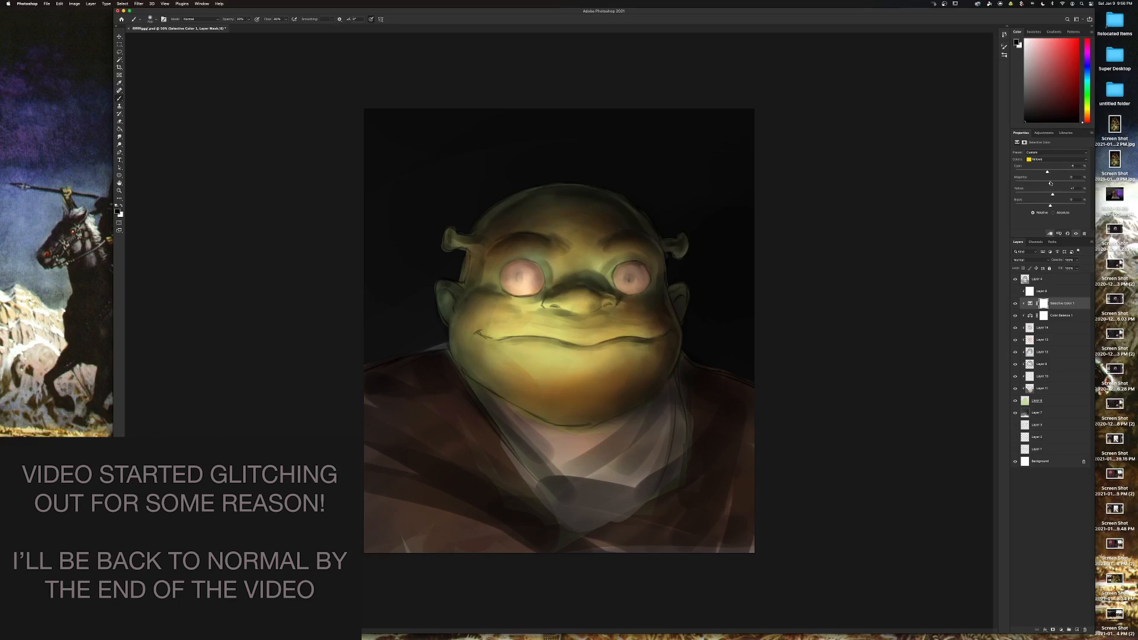
Try merging all layers from the Multiply shading layer down to the base color layer, and undo the merge.
click(1059, 280)
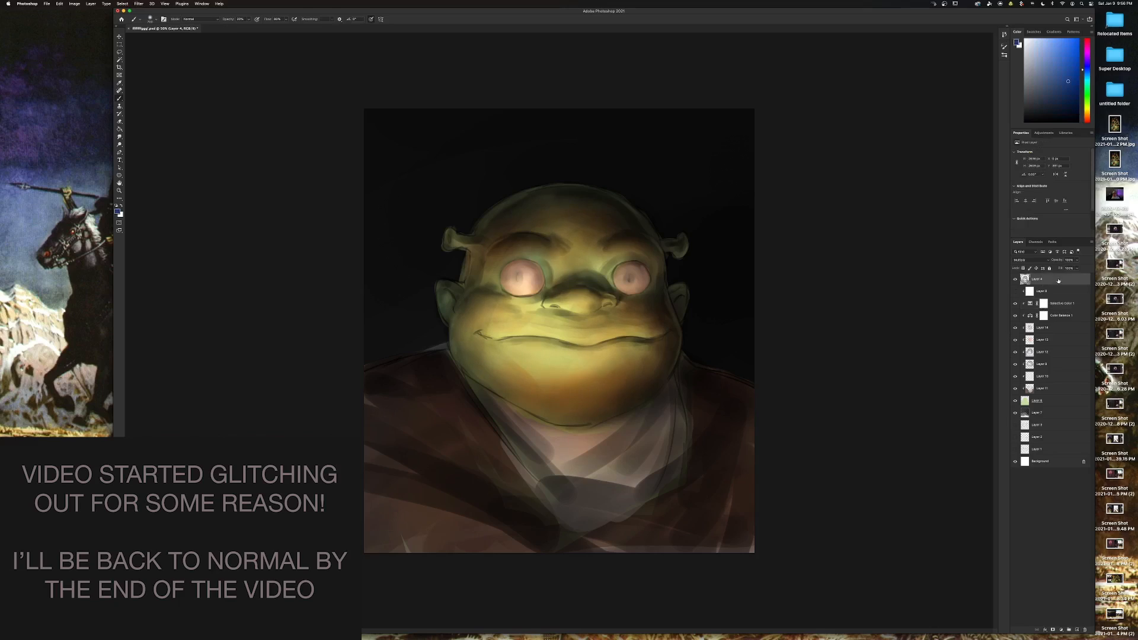
shift+click(1046, 402)
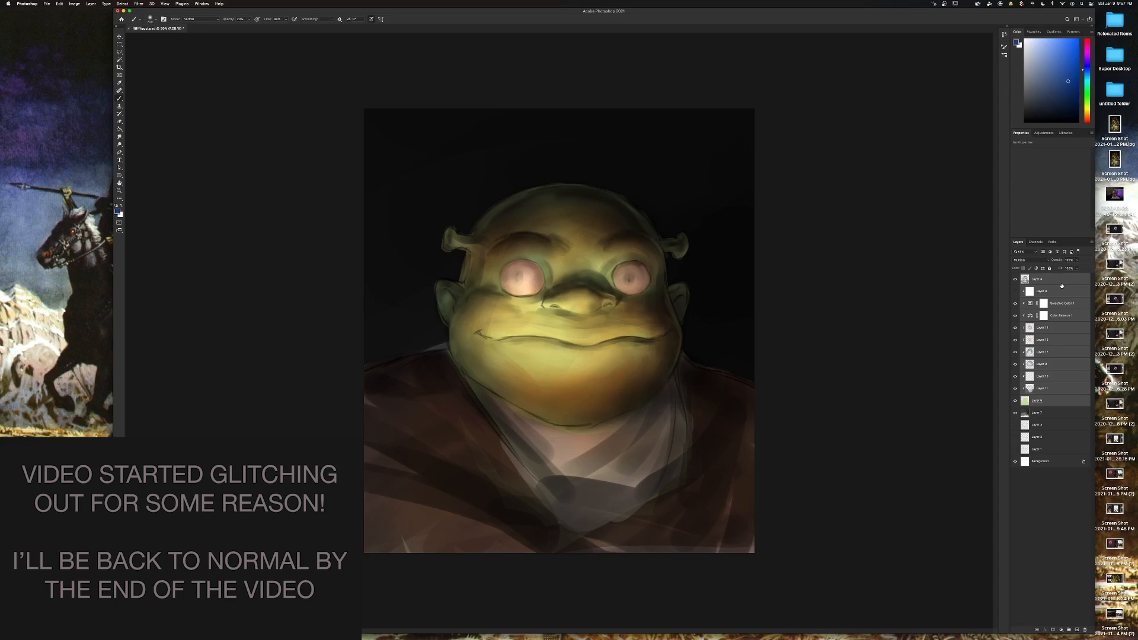
click(1037, 402)
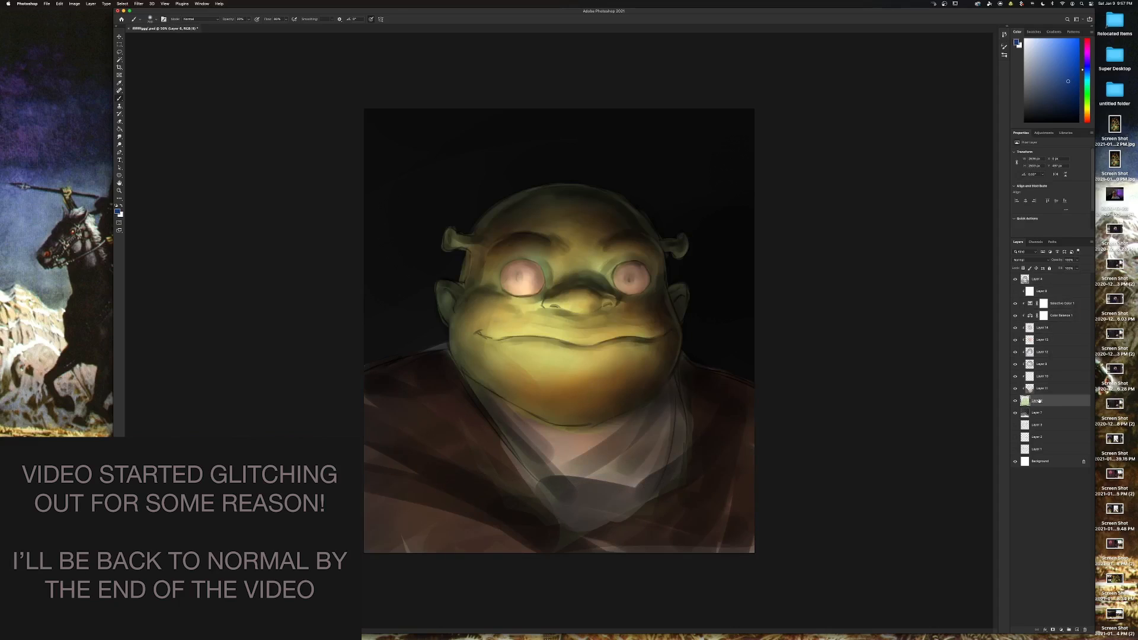
shift+click(1045, 279)
key(super+e)
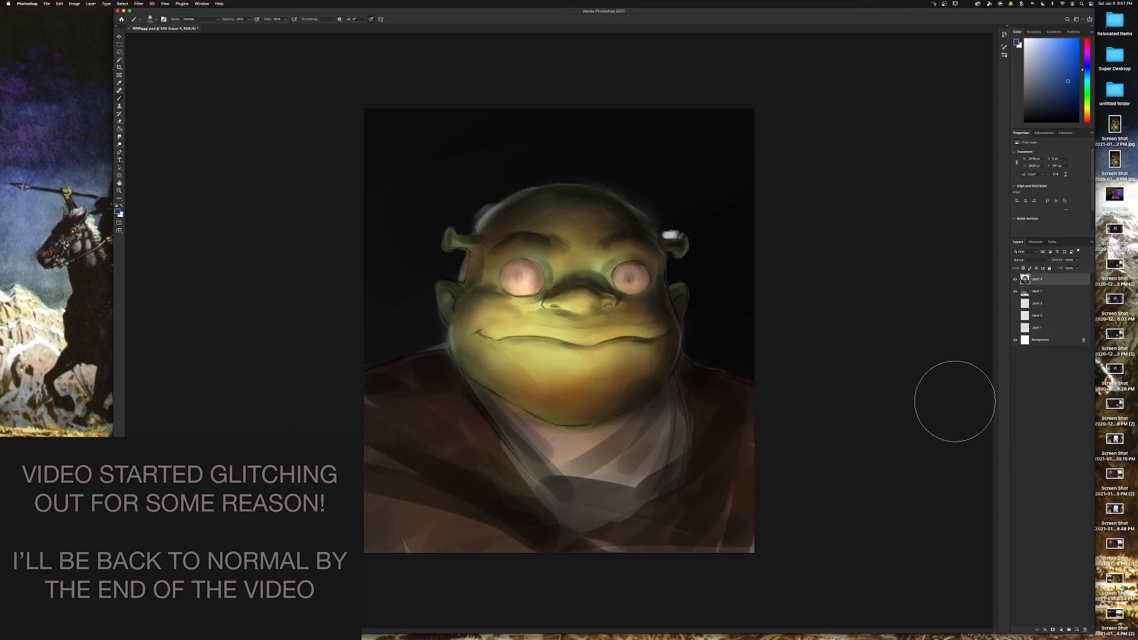
key(super+z)
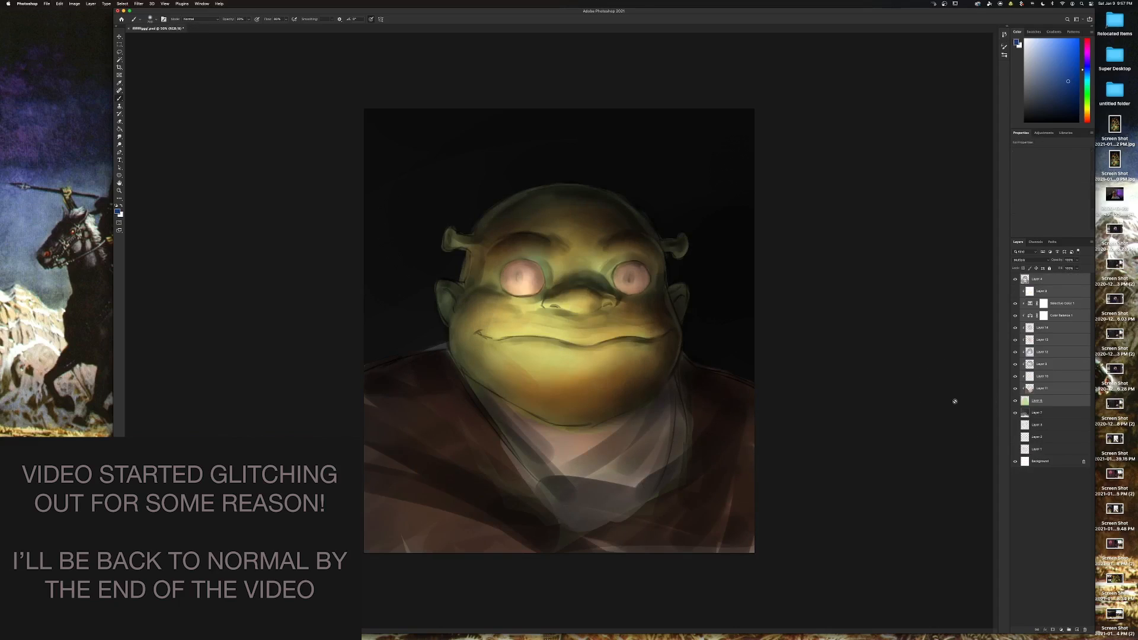
click(1062, 305)
shift+click(1047, 399)
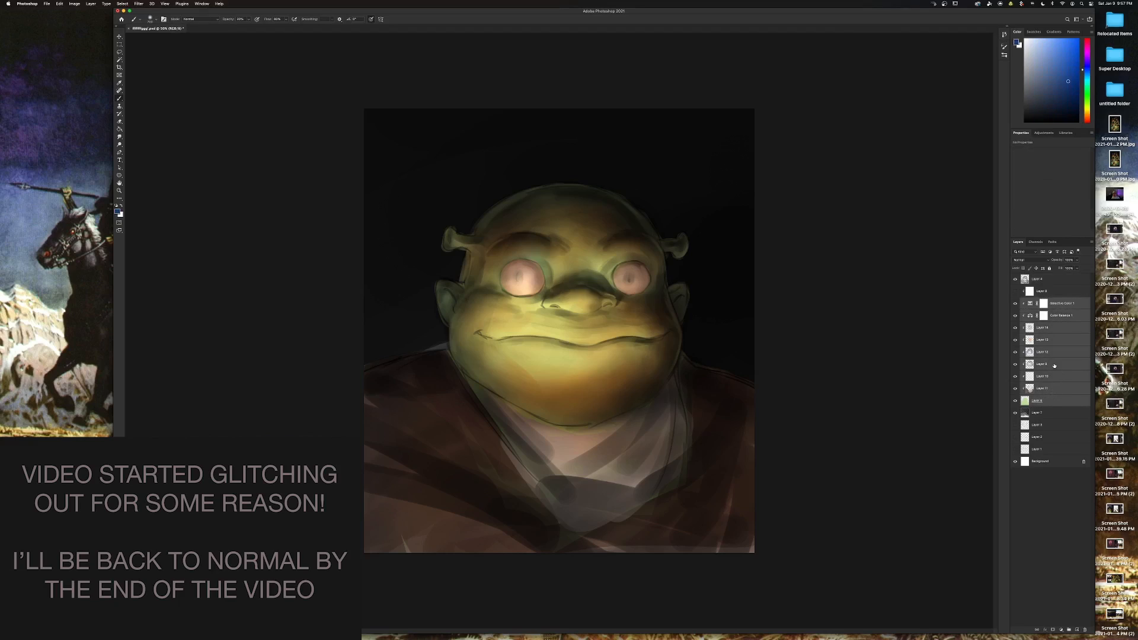
click(1056, 331)
shift+click(1049, 400)
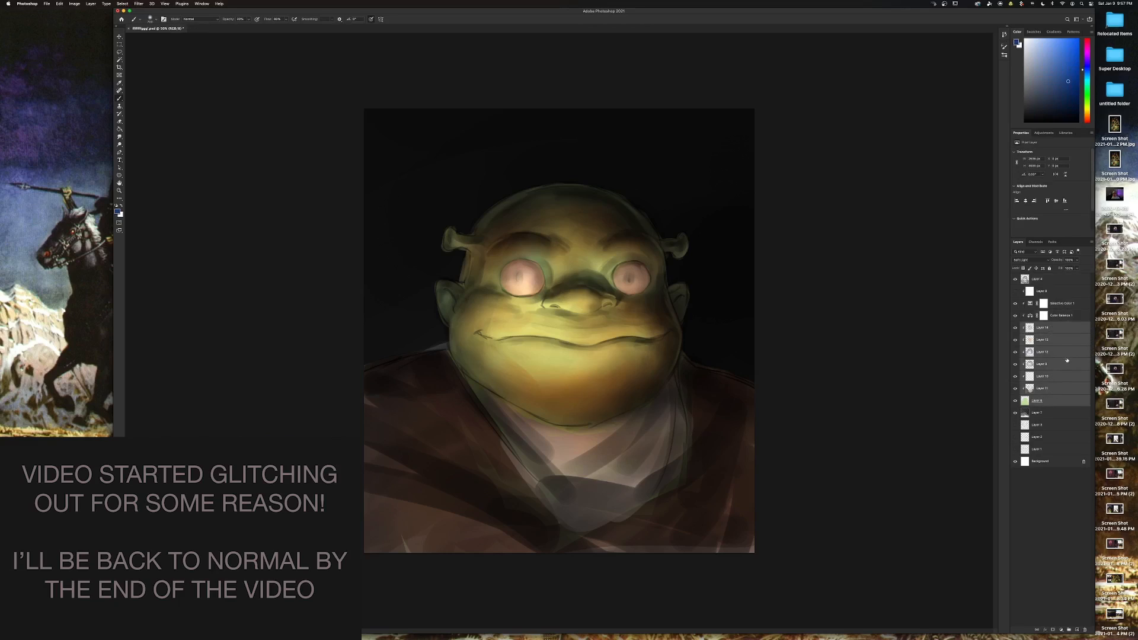
Merge the clipped paint layers, Color Balance and Selective Color down into the base color layer, Layer 6, one at a time.
click(1058, 375)
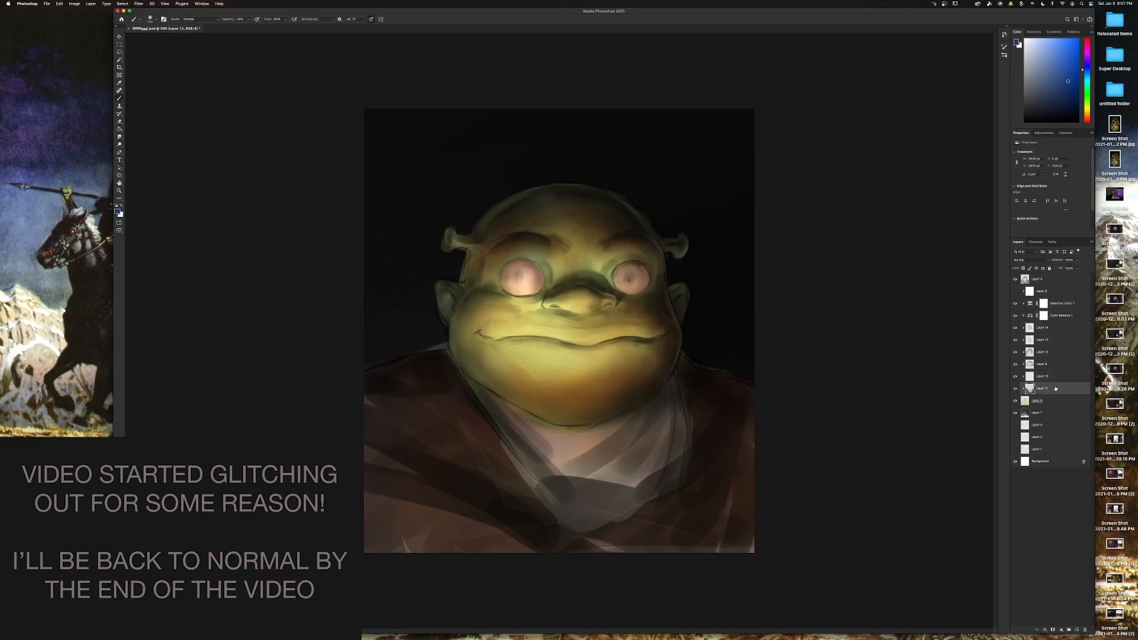
key(super+e)
key(super+e)
key(super+e)
key(super+e)
key(super+e)
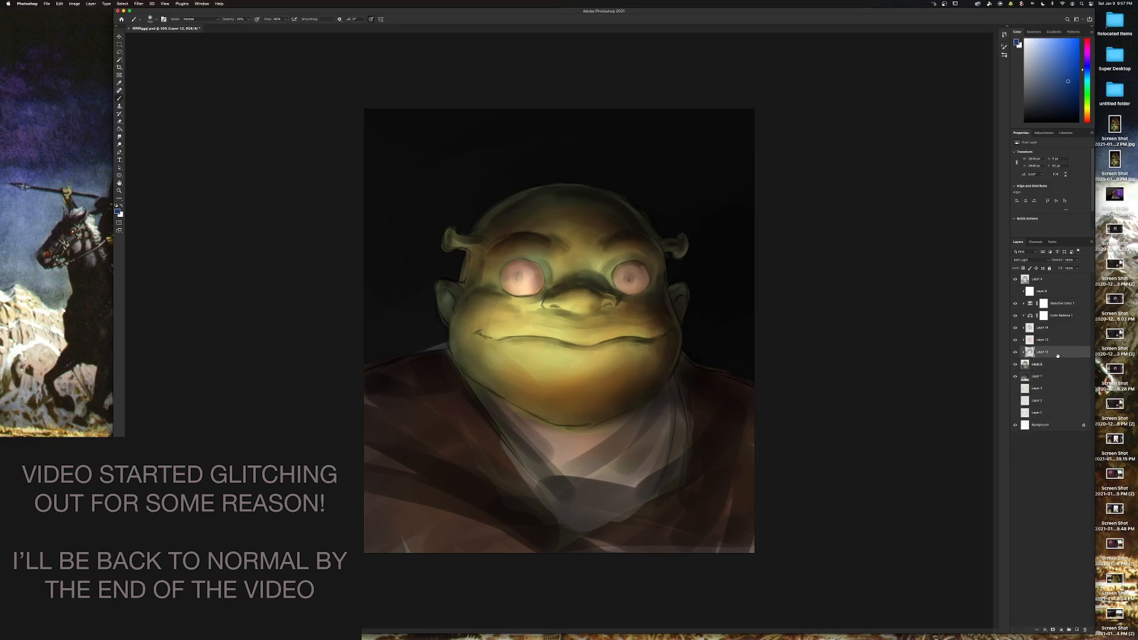
key(super+e)
key(super+e)
key(super+e)
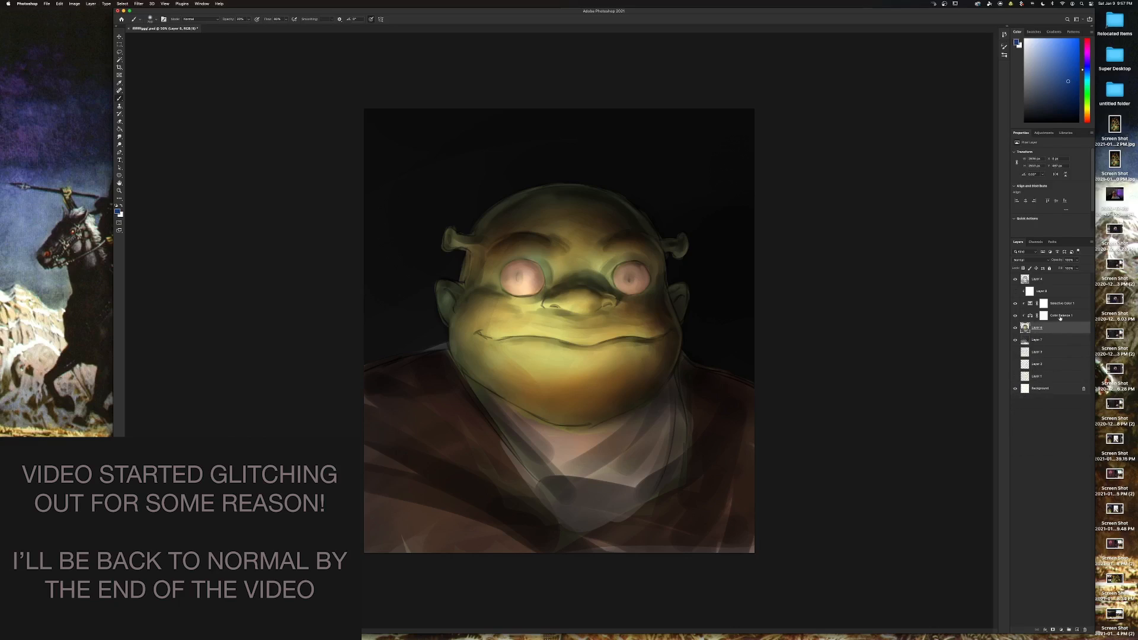
click(1054, 293)
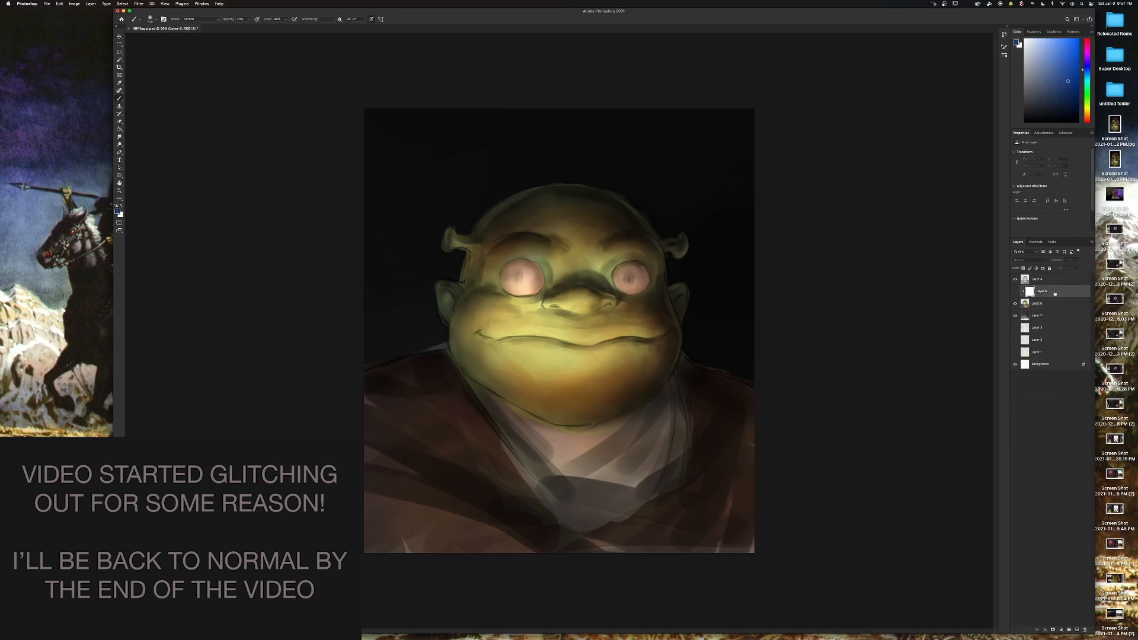
Clip the Multiply shading layer to Layer 6 and merge it with Layer 8 and Layer 6 into one figure layer.
click(1032, 281)
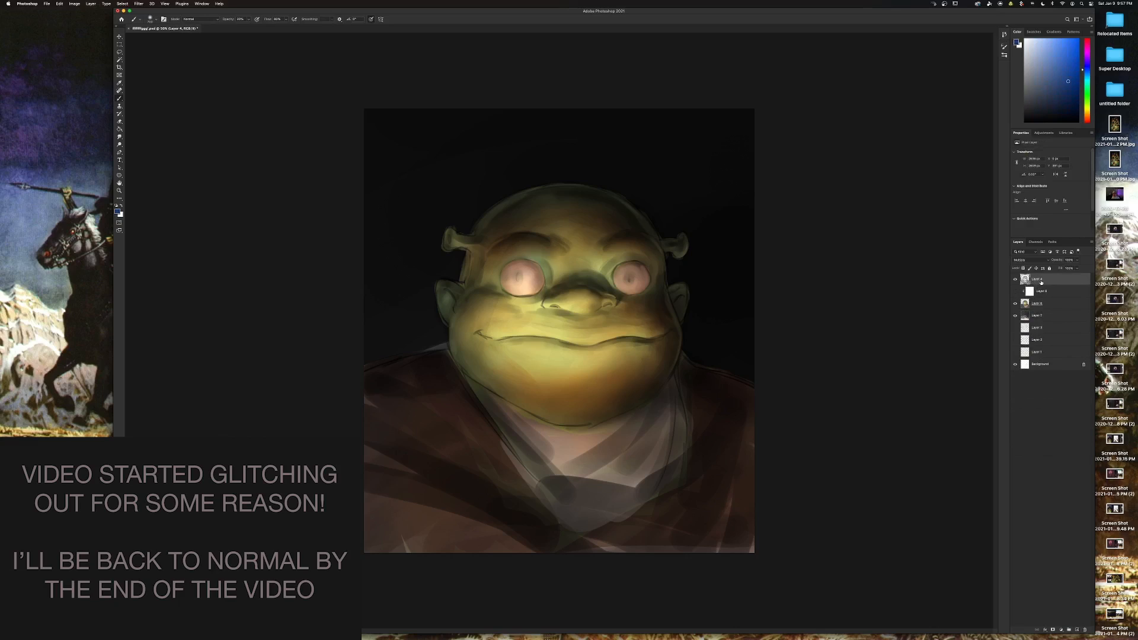
drag(1041, 283, 1054, 300)
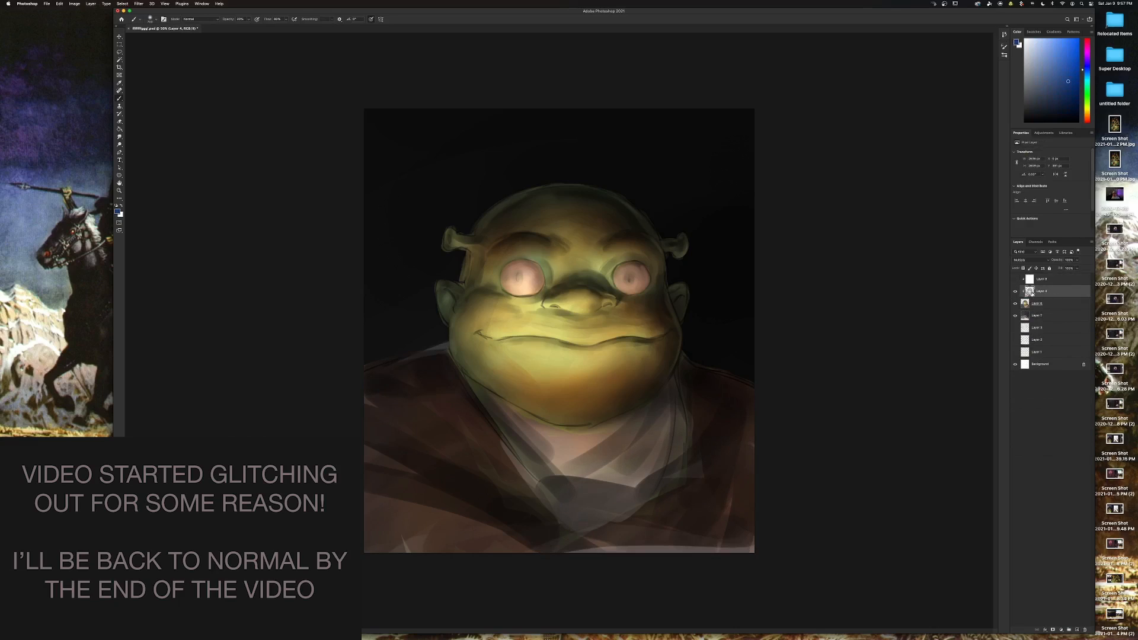
drag(1041, 291, 1050, 288)
shift+click(1045, 305)
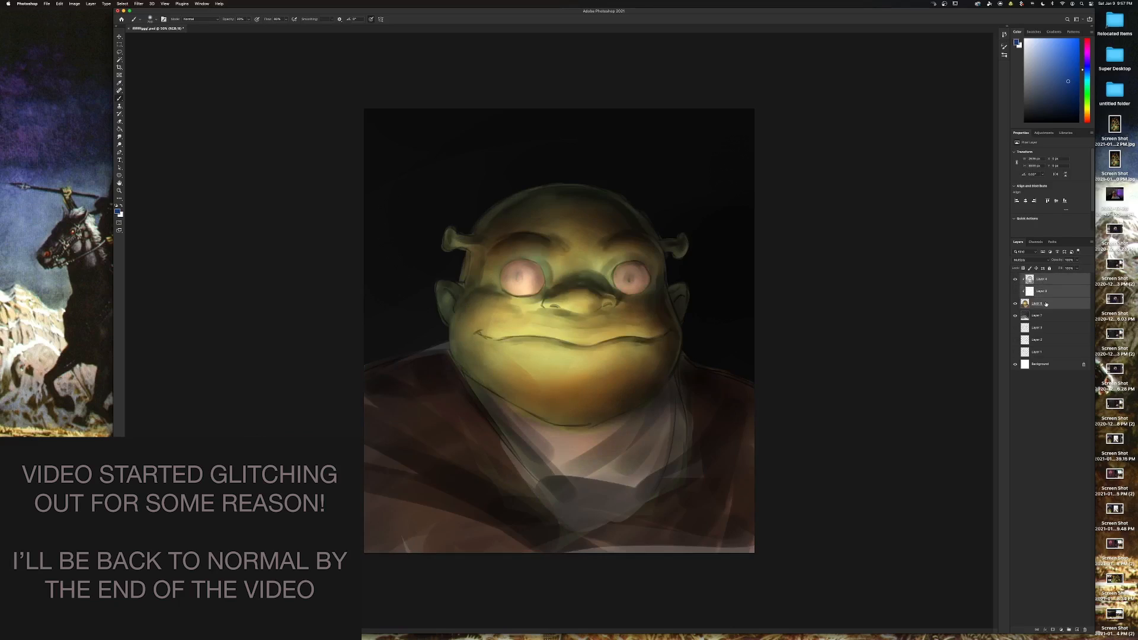
key(ctrl+e)
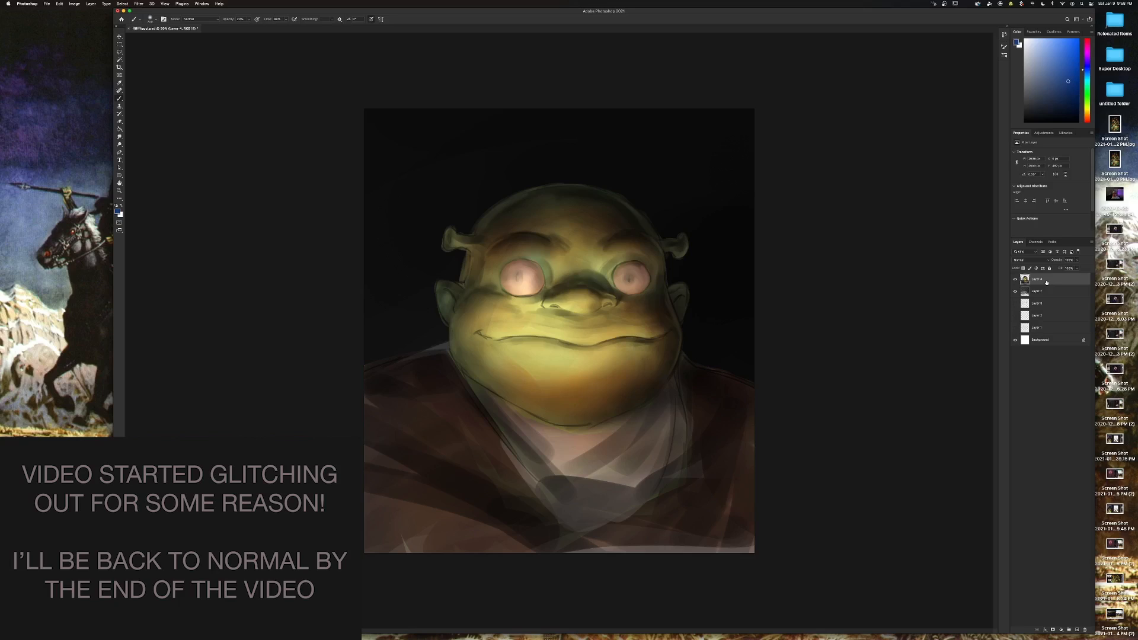
Open Selective Color on the merged figure layer and, in the blacks, reduce the cyan slightly and raise the magenta and yellow.
click(74, 4)
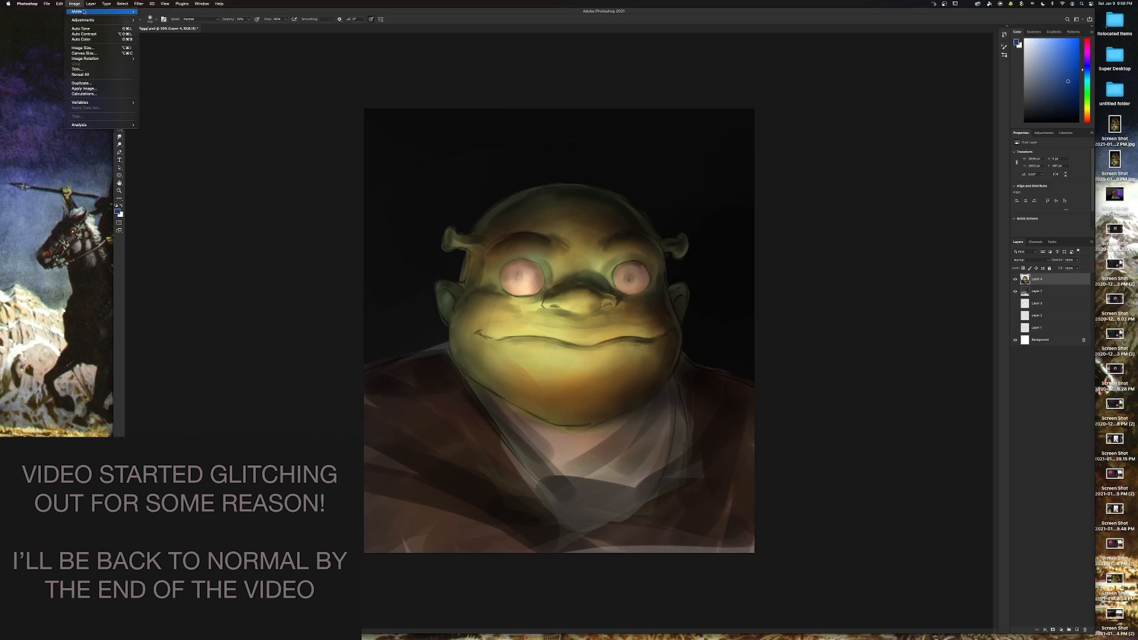
mouse_move(101, 20)
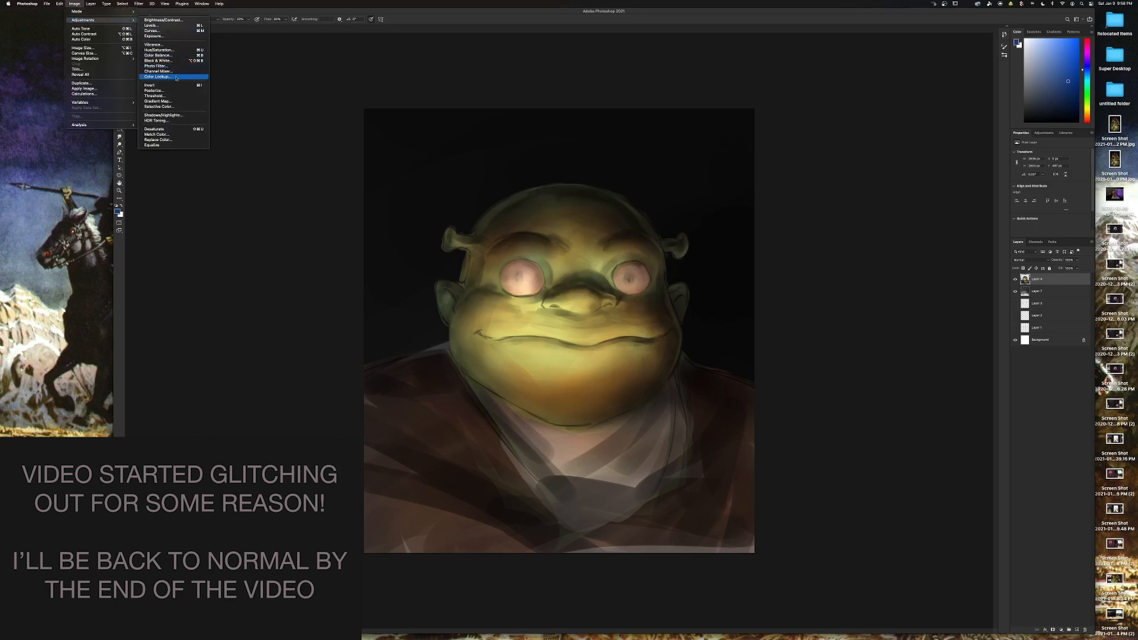
click(184, 106)
click(885, 347)
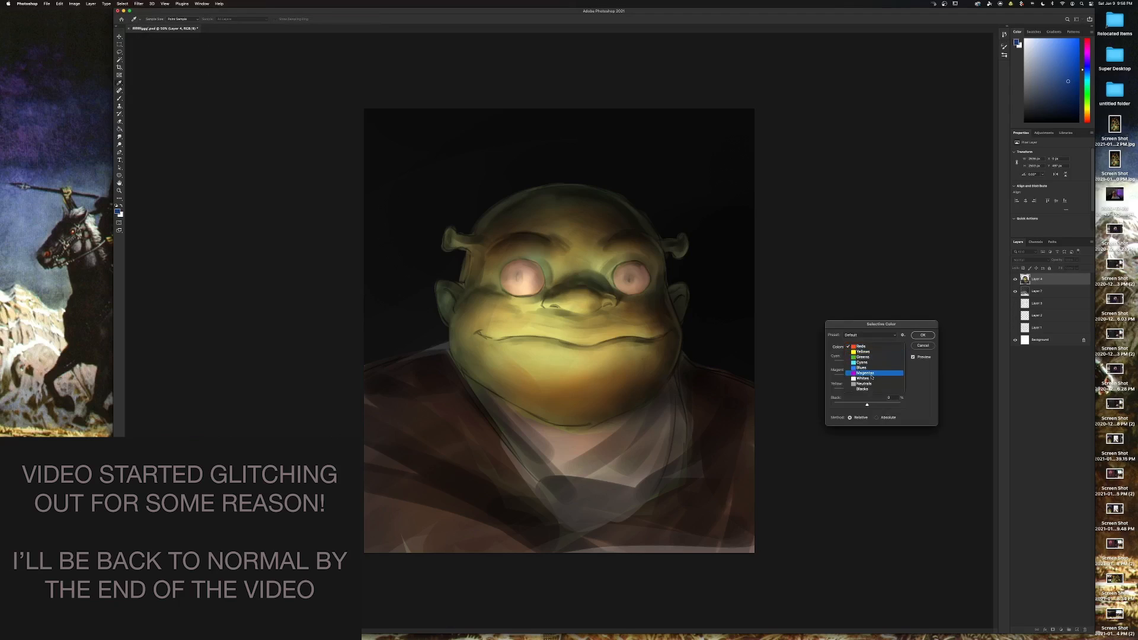
click(867, 392)
mouse_move(867, 392)
mouse_down()
mouse_move(845, 391)
mouse_move(870, 391)
mouse_move(864, 364)
mouse_move(868, 377)
mouse_up()
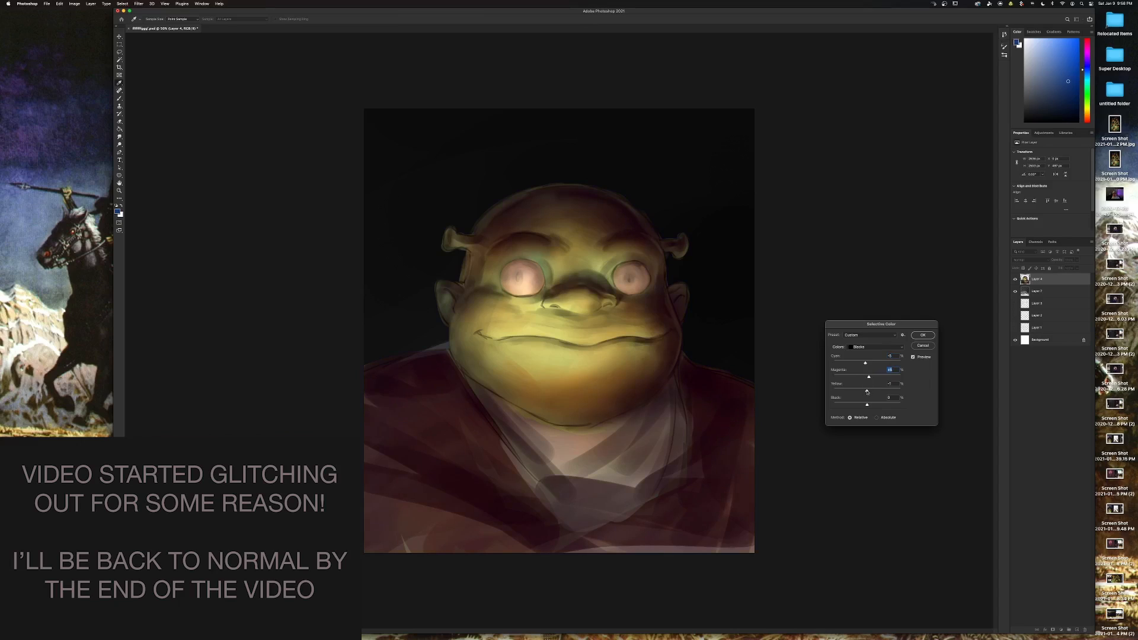
In the Selective Color neutrals, raise the cyan, magenta and yellow slightly, comparing the image with and without the preview.
click(875, 347)
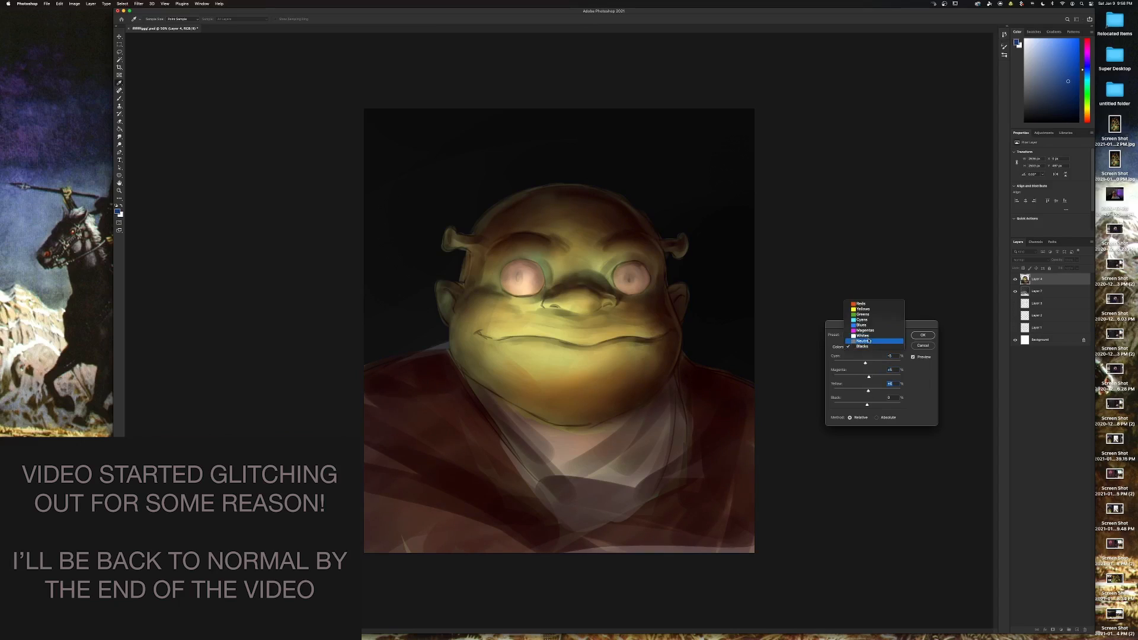
click(865, 341)
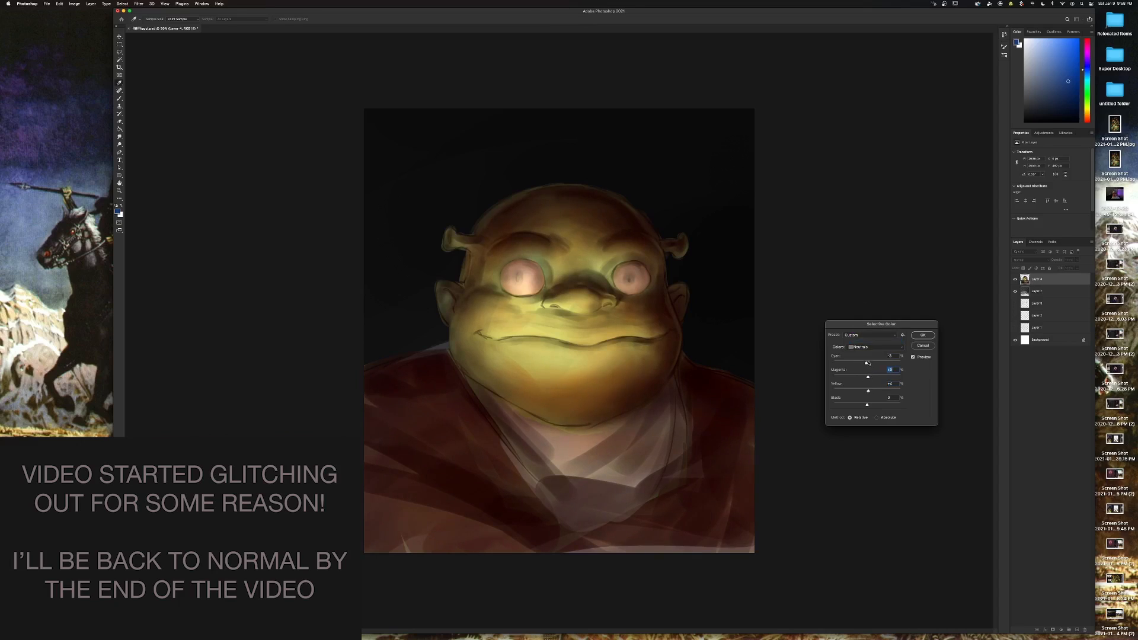
click(868, 364)
click(913, 358)
click(913, 357)
click(913, 357)
click(913, 357)
drag(867, 374, 866, 377)
drag(868, 392, 868, 393)
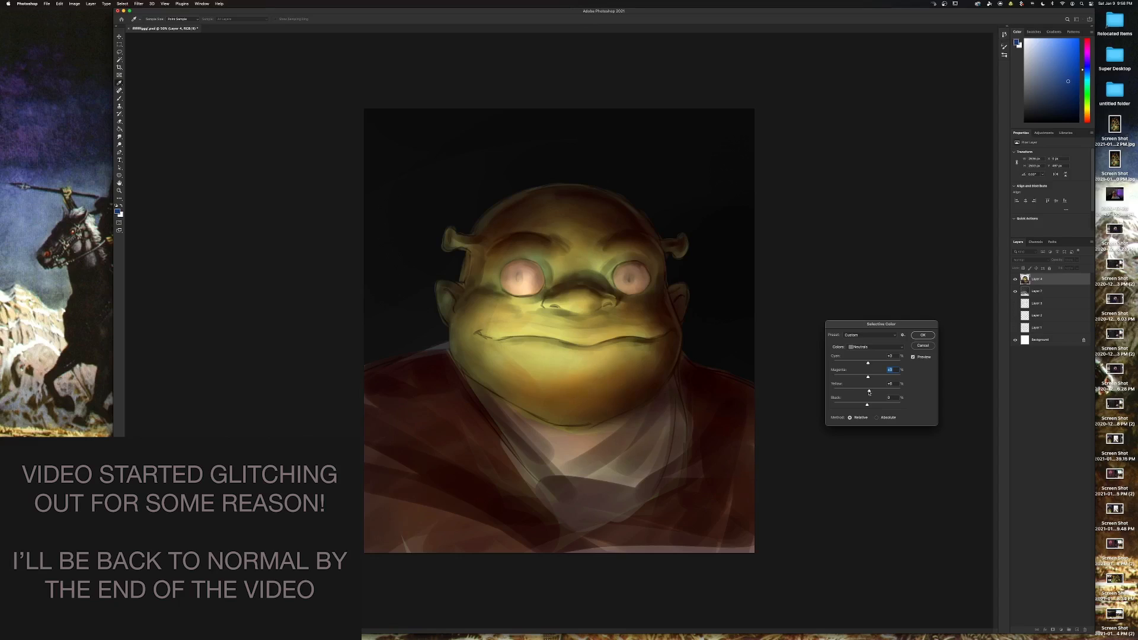
Rebalance the cyan and yellow in the Selective Color blacks toward cooler, purplish shadows and apply the adjustment.
click(869, 348)
click(868, 353)
drag(865, 364, 869, 364)
drag(867, 392, 868, 392)
click(923, 335)
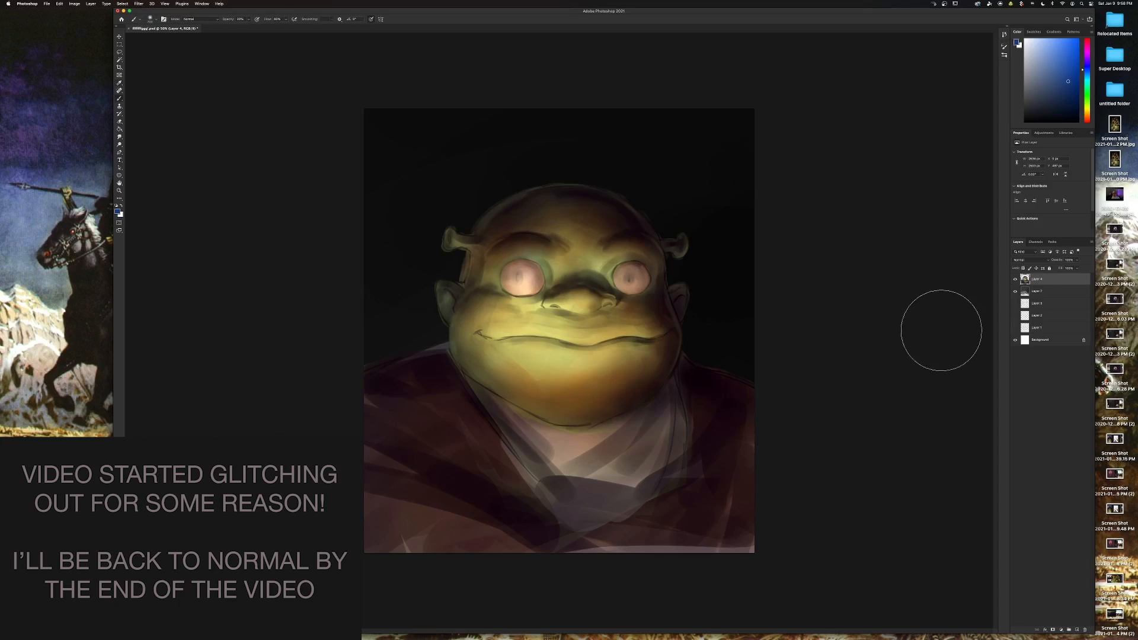
Add a new layer above the merged figure layer and switch from the soft blending brush to a hard-edged render brush.
click(1077, 630)
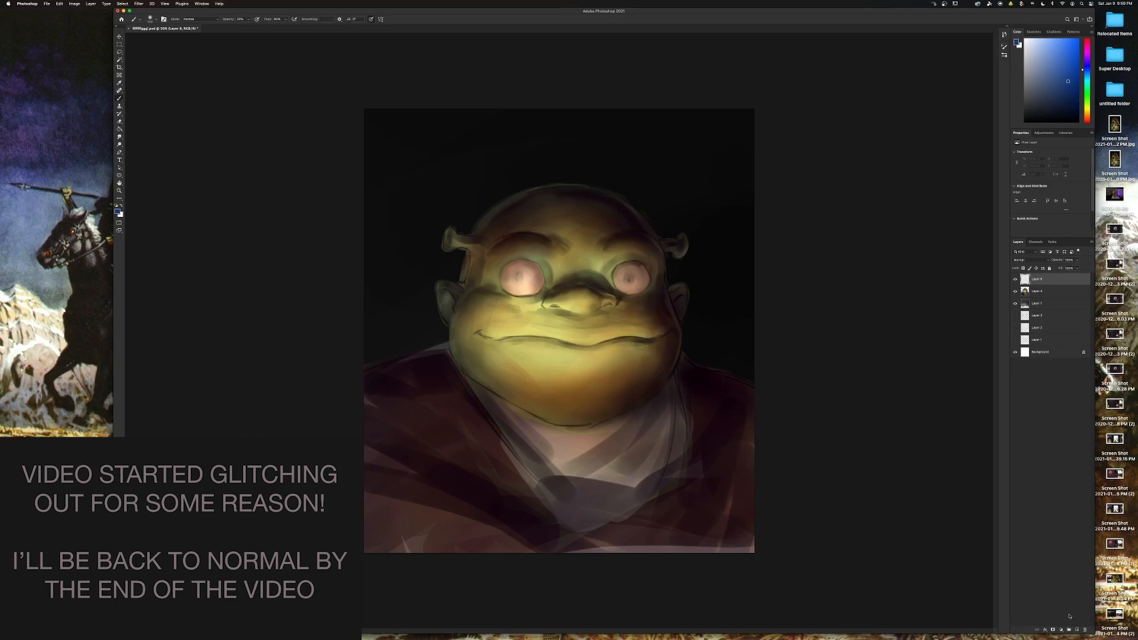
right_click(675, 348)
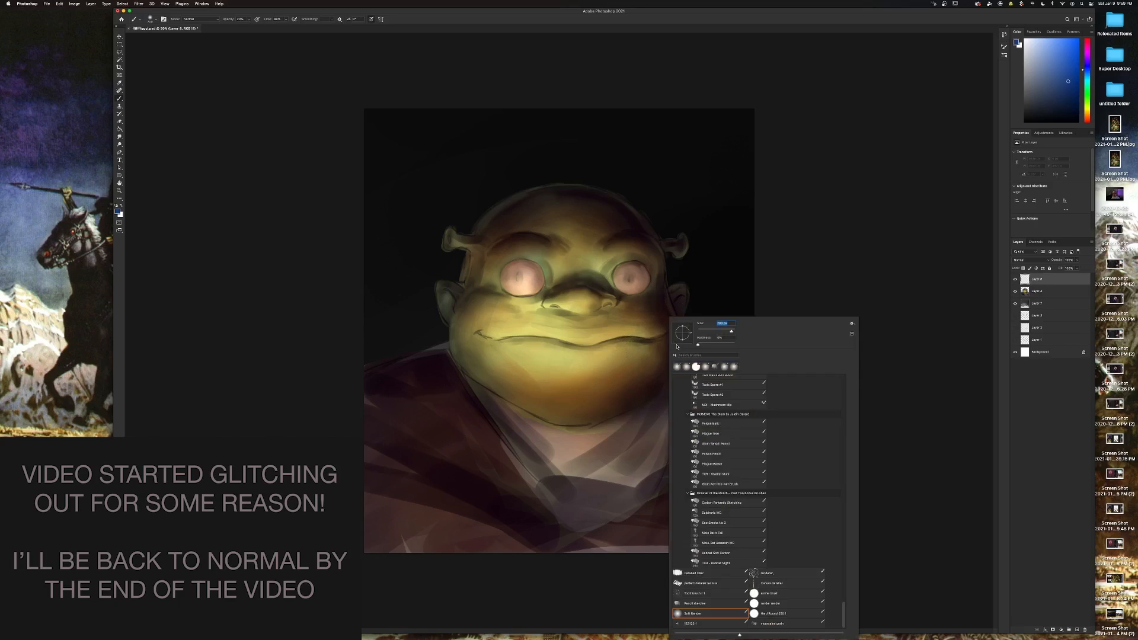
click(782, 594)
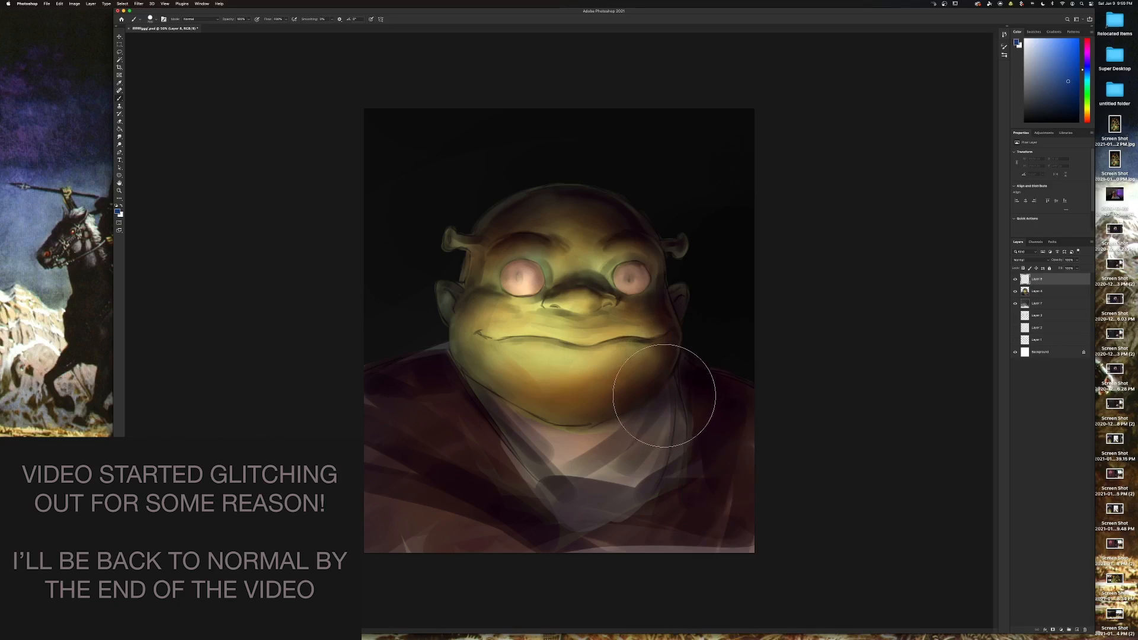
right_click(676, 350)
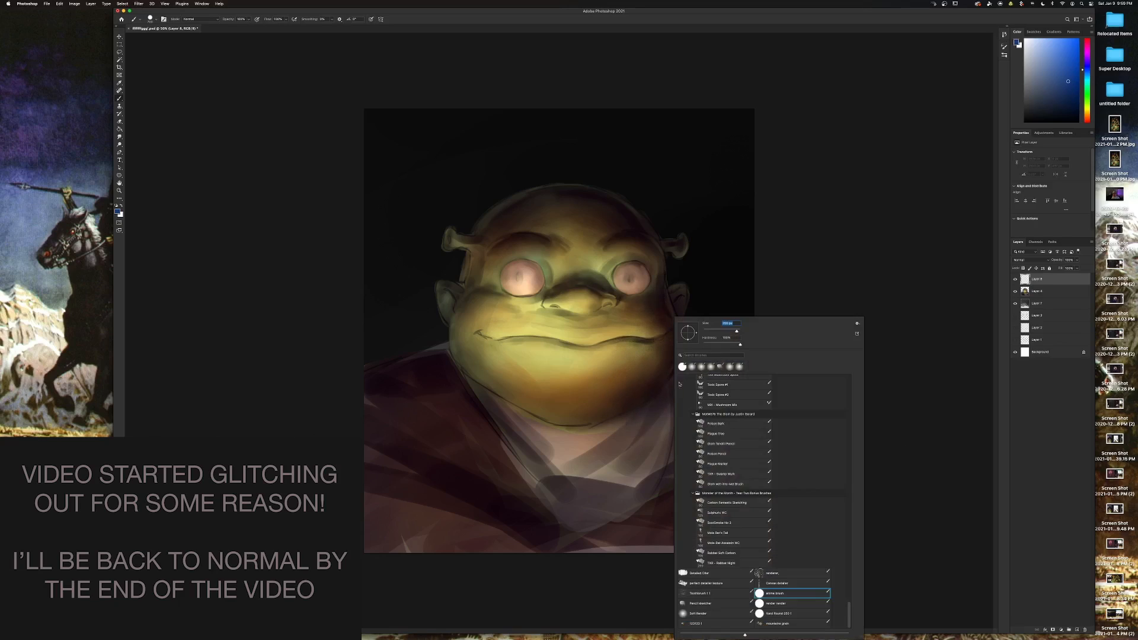
click(787, 604)
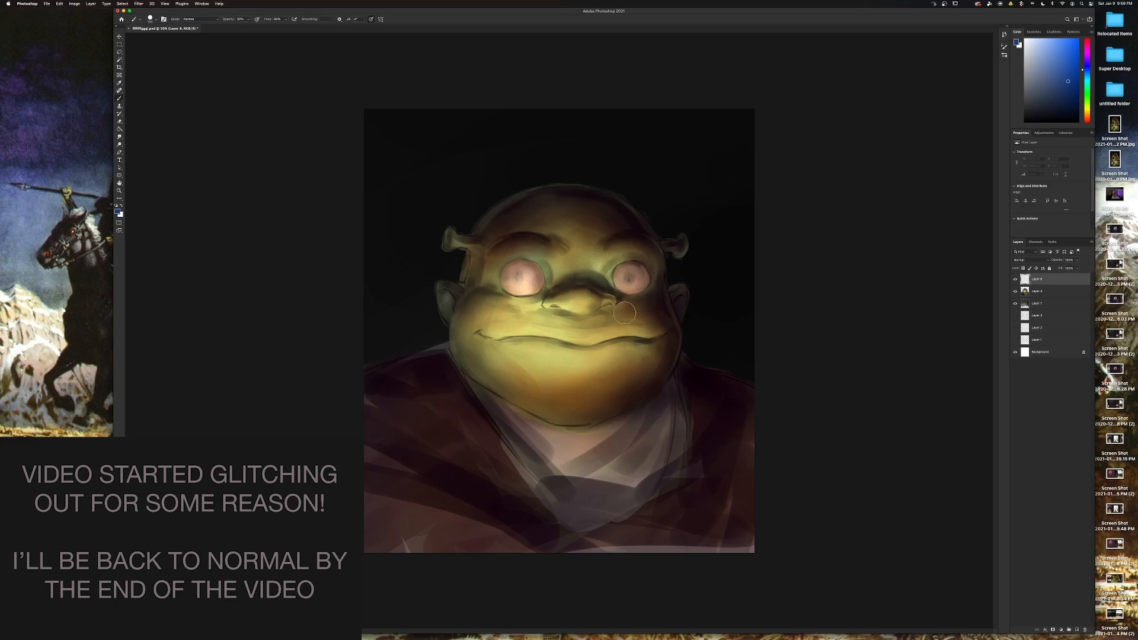
Shrink the brush for detail work, sample a warm yellow from above the mouth, and switch to the fully opaque hard round preset.
key(bracketleft)
key(bracketleft)
key(bracketleft)
key(bracketleft)
alt+click(607, 332)
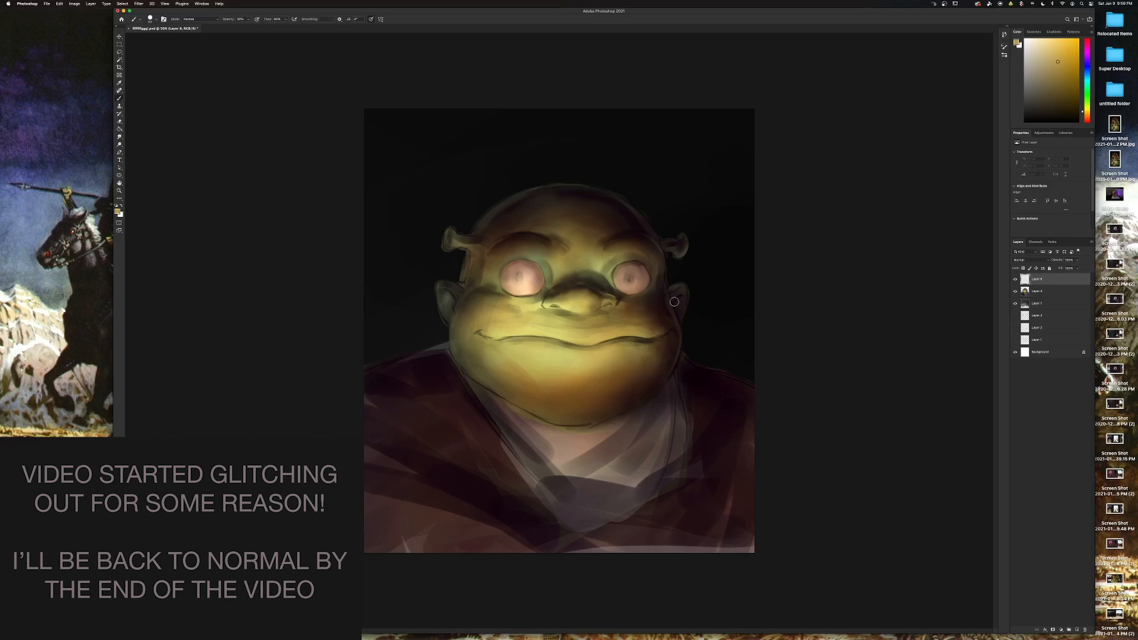
right_click(657, 372)
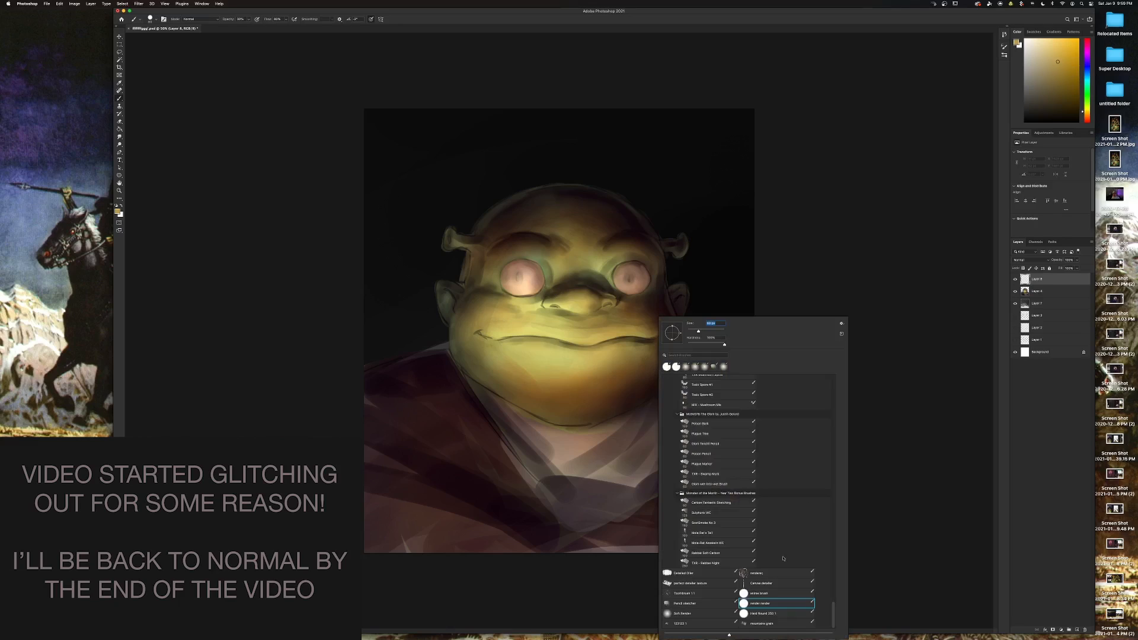
double_click(769, 594)
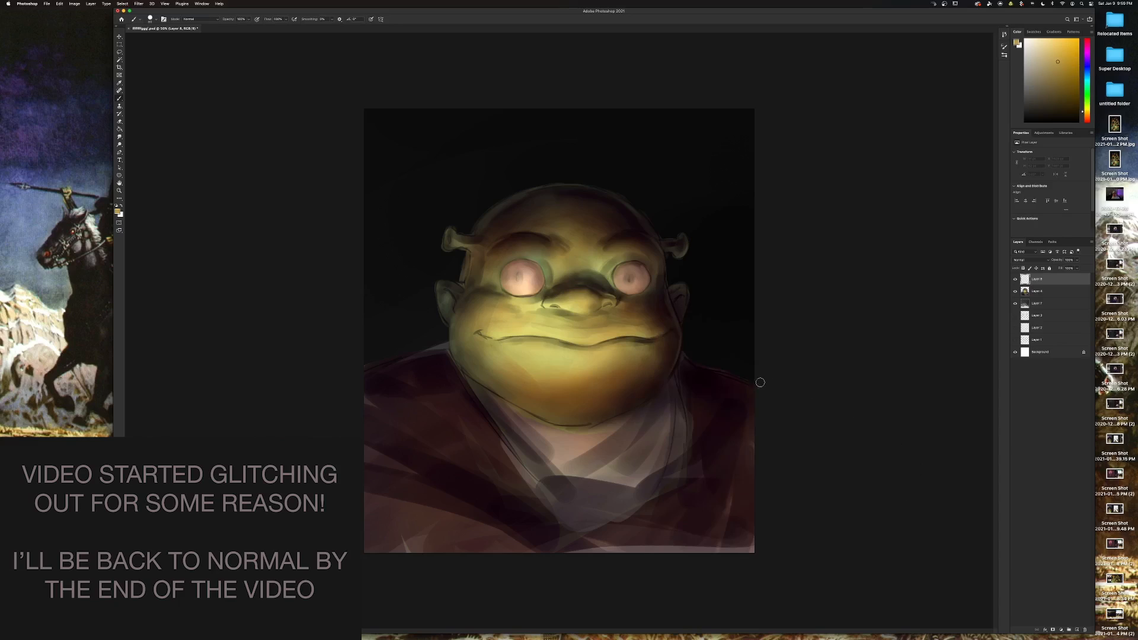
Refine the bridge and tip of the nose with short strokes in yellow-green tones sampled from the surrounding skin.
alt+click(567, 297)
mouse_move(560, 301)
mouse_down()
mouse_move(549, 304)
mouse_move(595, 295)
mouse_up()
alt+click(574, 292)
alt+click(579, 289)
alt+click(574, 294)
alt+click(587, 288)
alt+click(571, 304)
alt+click(569, 306)
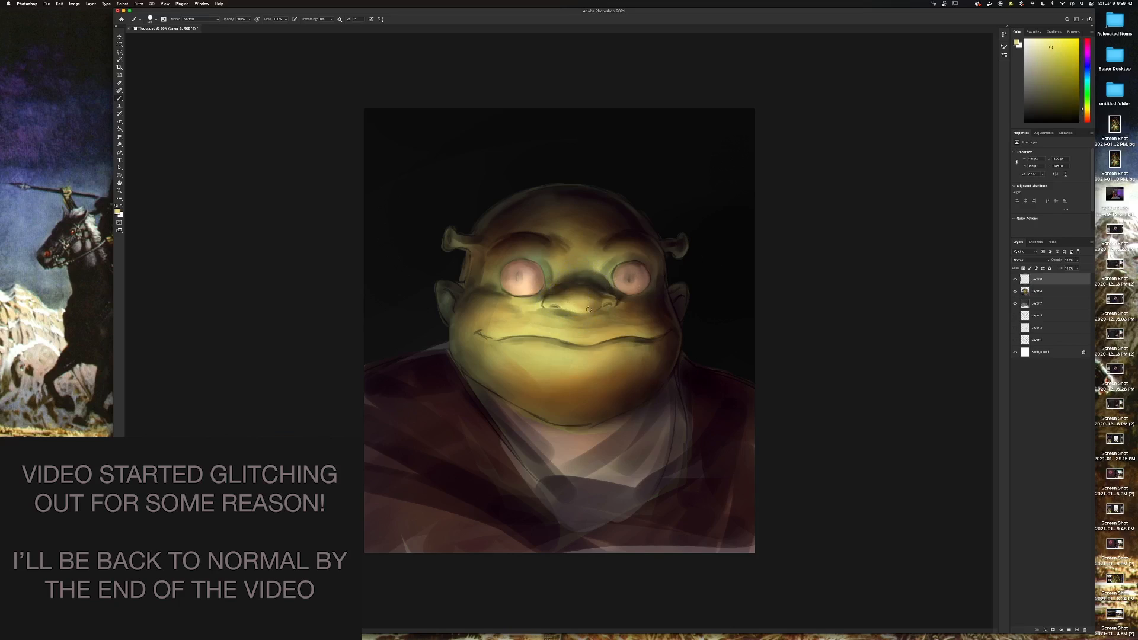
drag(589, 309, 585, 307)
Reset the colors to paint in white, redo the eye catchlight as small dots in both eyes, and highlight the lip line.
key(d)
key(x)
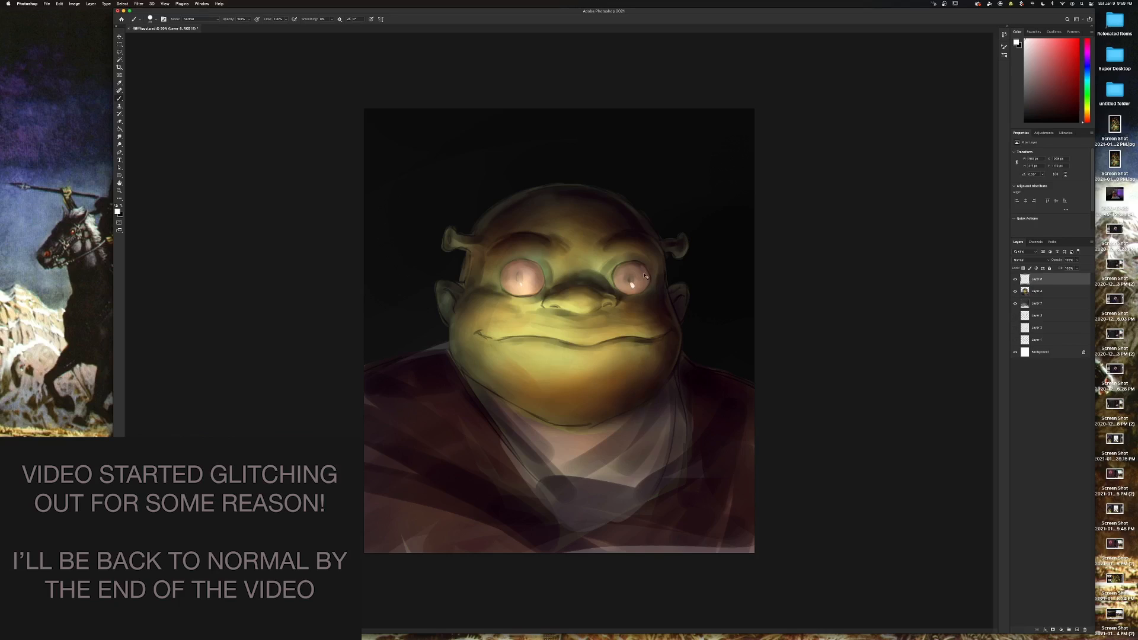
key(ctrl+z)
click(521, 283)
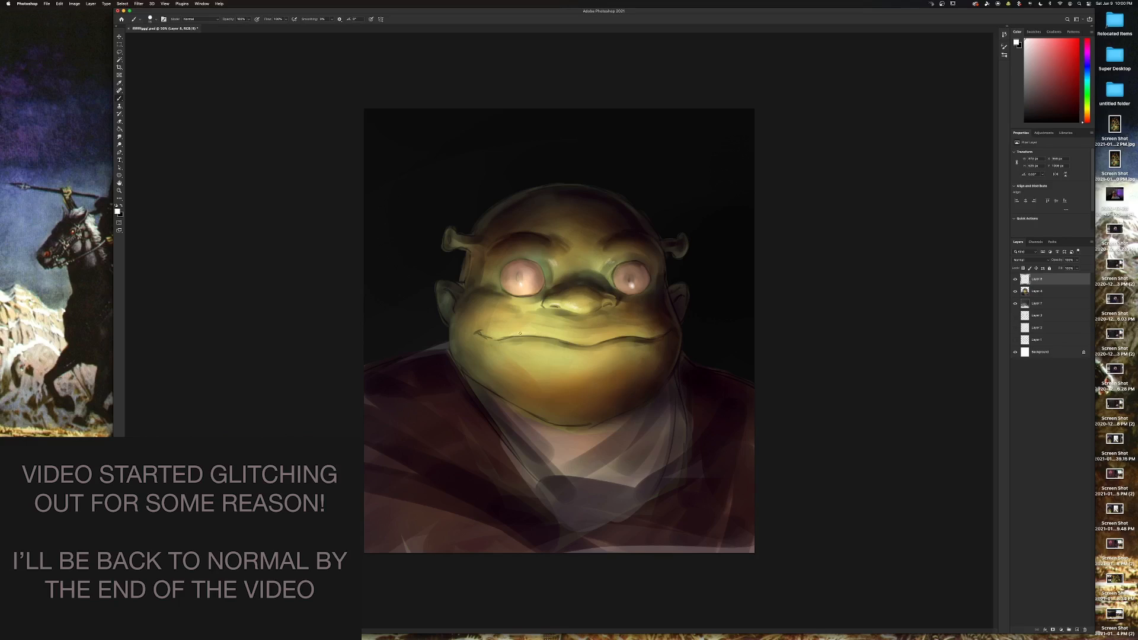
drag(640, 334, 599, 339)
Paint the area beneath the left-hand eye and the adjoining cheek with olive and brown tones sampled from the skin.
alt+click(526, 293)
mouse_move(492, 292)
mouse_down()
mouse_move(524, 302)
mouse_move(534, 271)
mouse_up()
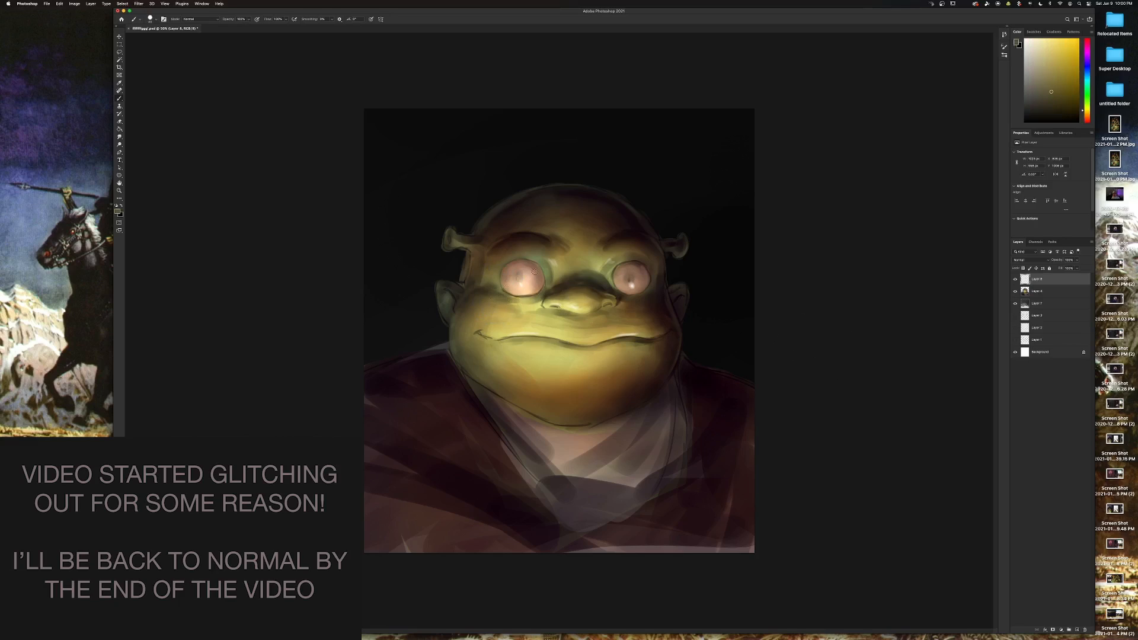
alt+click(484, 292)
drag(468, 303, 469, 316)
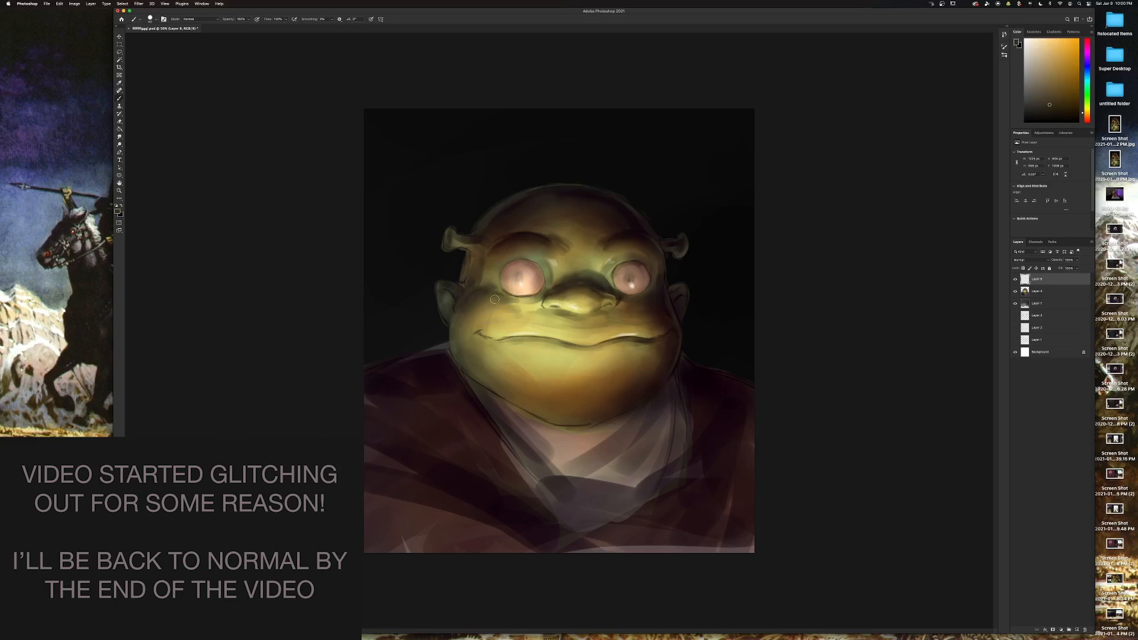
alt+click(498, 302)
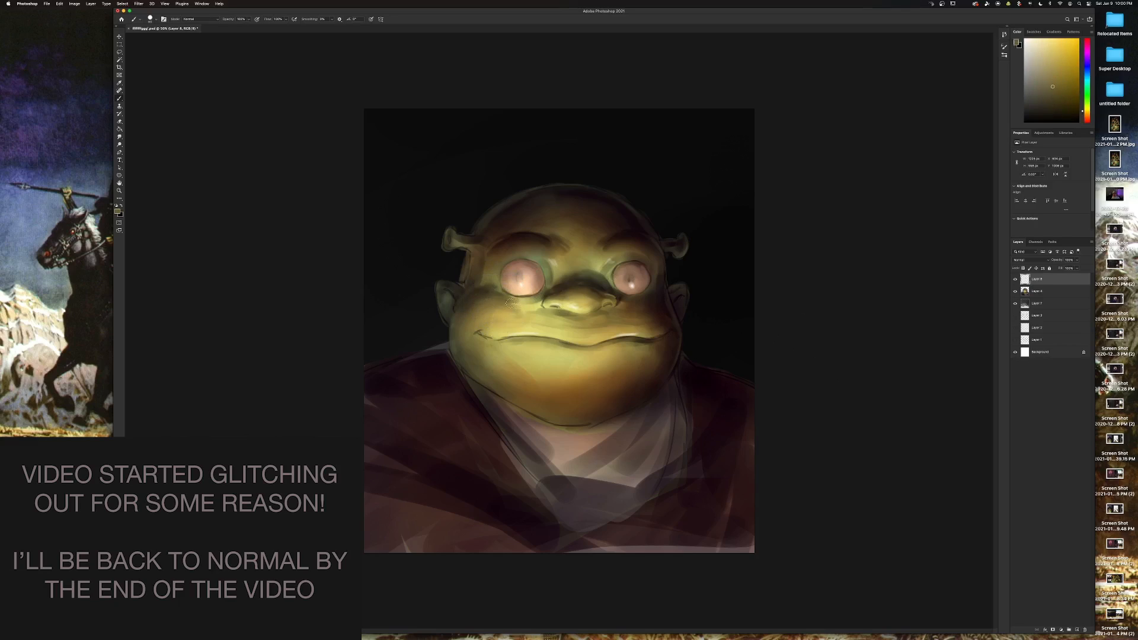
Blend the right-hand cheek fold and the skin between nose and upper lip with sampled brown and yellow tones.
alt+click(644, 313)
alt+click(638, 311)
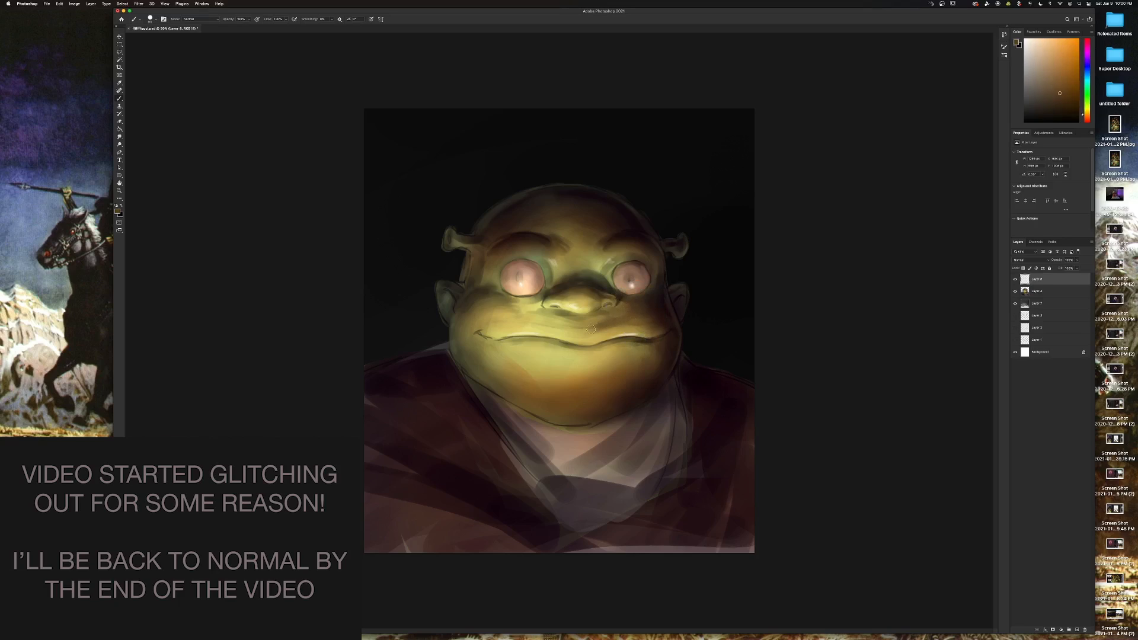
alt+click(598, 327)
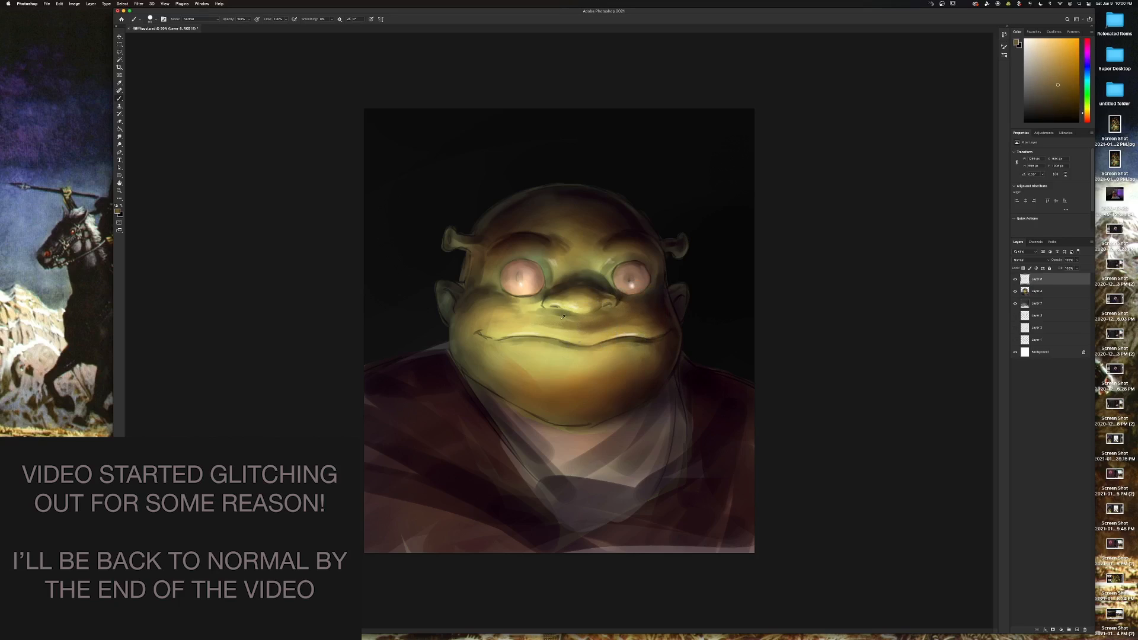
alt+click(532, 318)
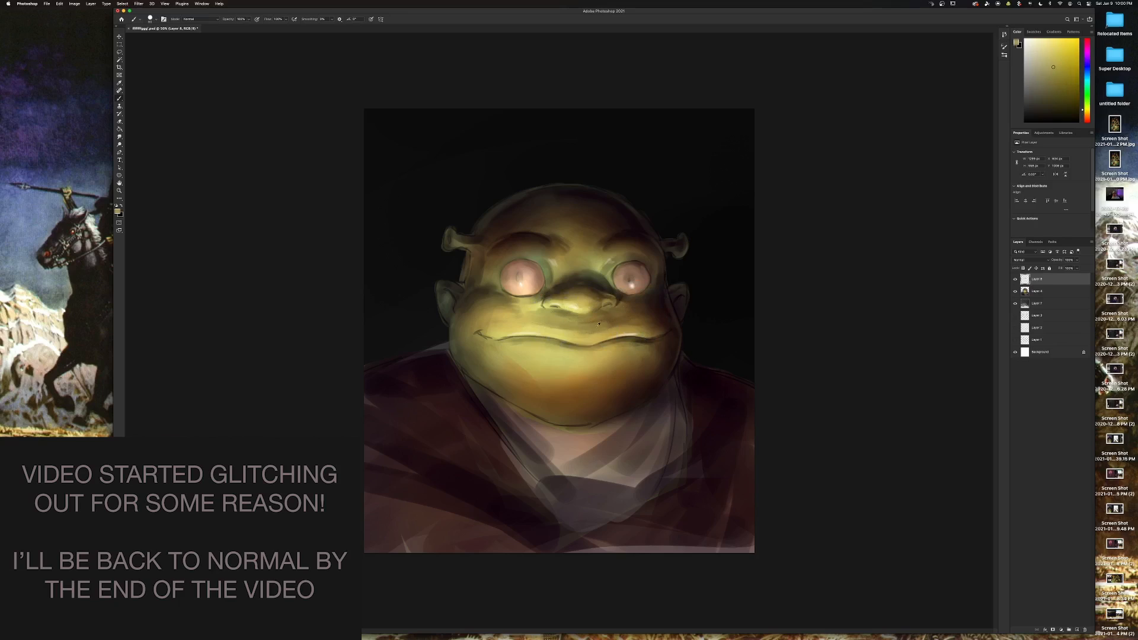
alt+click(588, 329)
Even out the upper lip and the inner cheeks on both sides of the mouth with sampled yellow-green strokes.
alt+click(528, 315)
alt+click(515, 301)
alt+click(624, 317)
alt+click(633, 325)
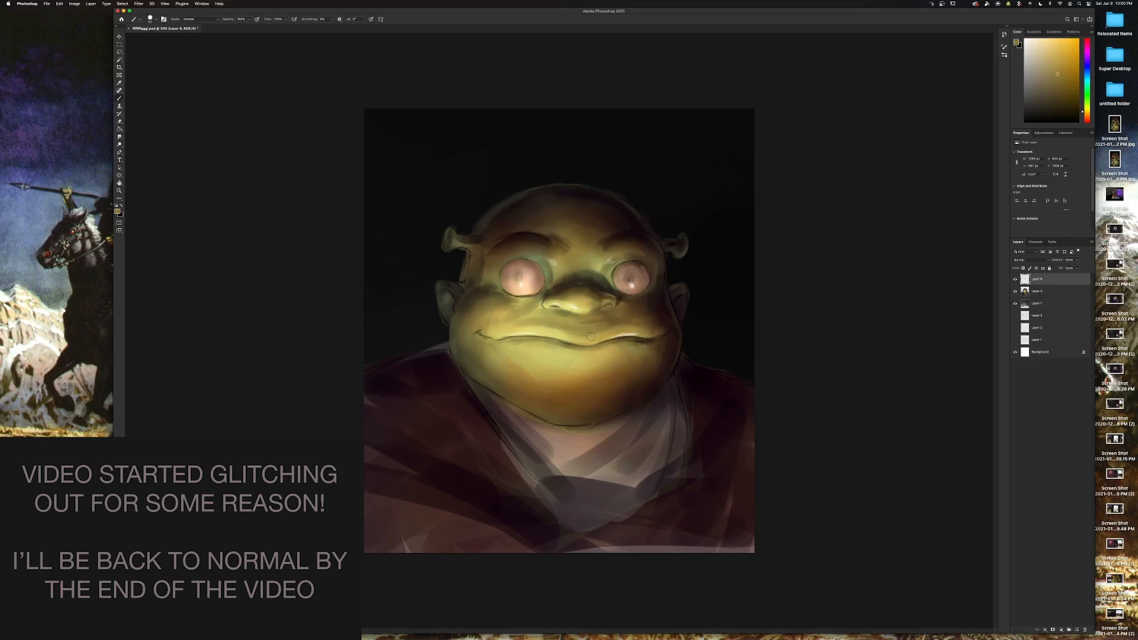
alt+click(543, 329)
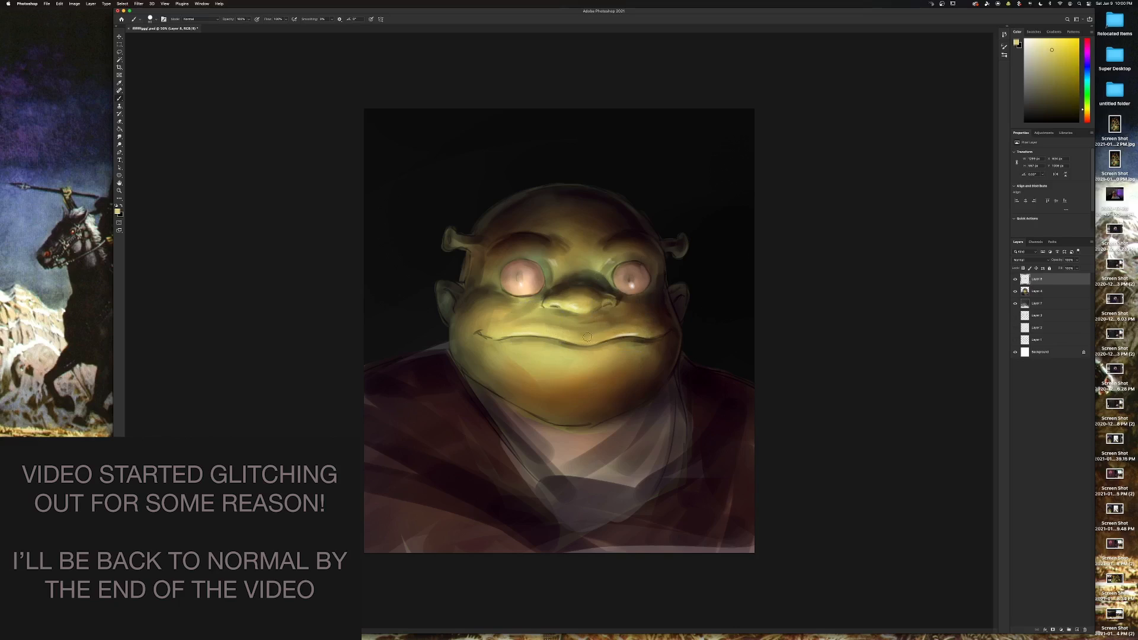
alt+click(642, 312)
alt+click(534, 322)
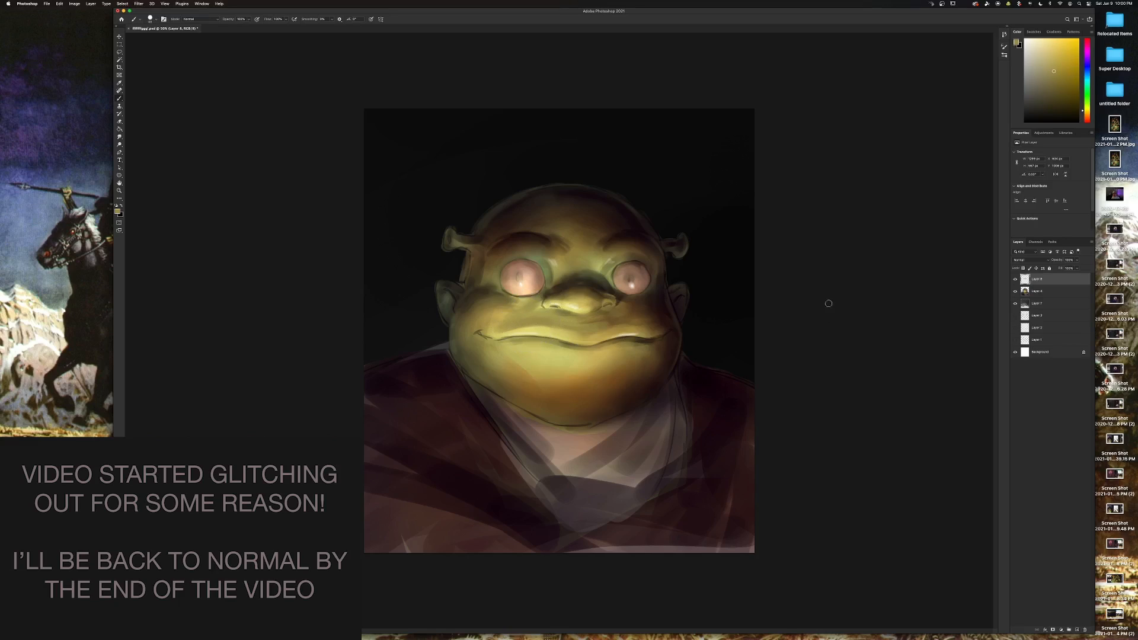
Define the left-hand nostril and the underside of the nose tip with sampled shadow and pale yellow tones.
alt+click(546, 296)
alt+click(546, 306)
alt+click(546, 302)
alt+click(576, 308)
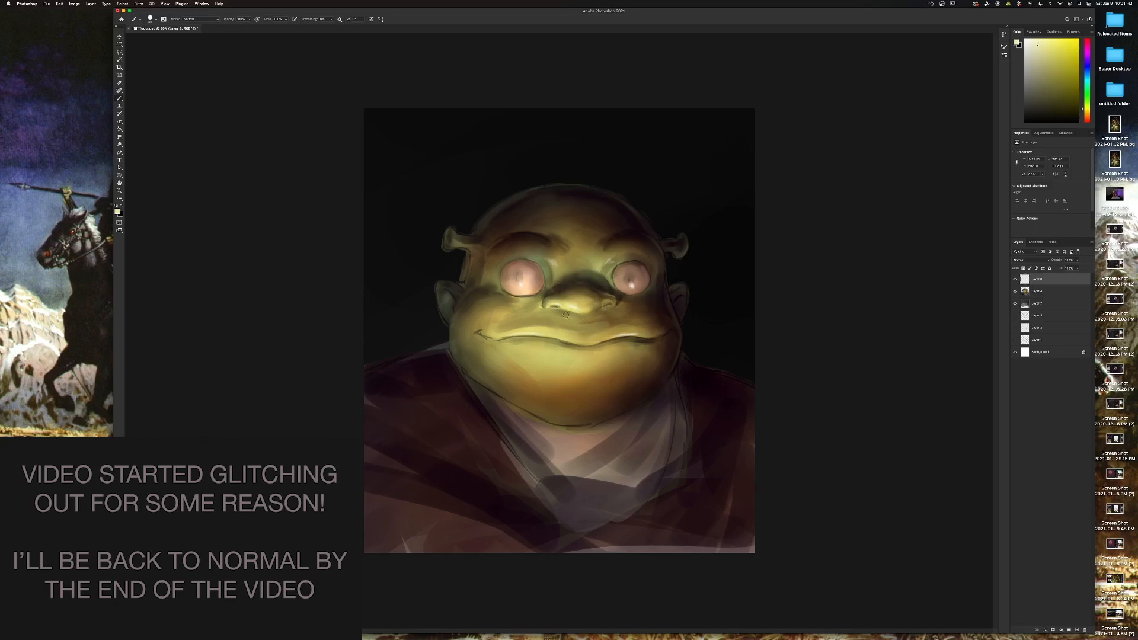
Model the groove beneath the nose with sampled mid-yellow and darker ochre tones.
alt+click(574, 320)
alt+click(563, 312)
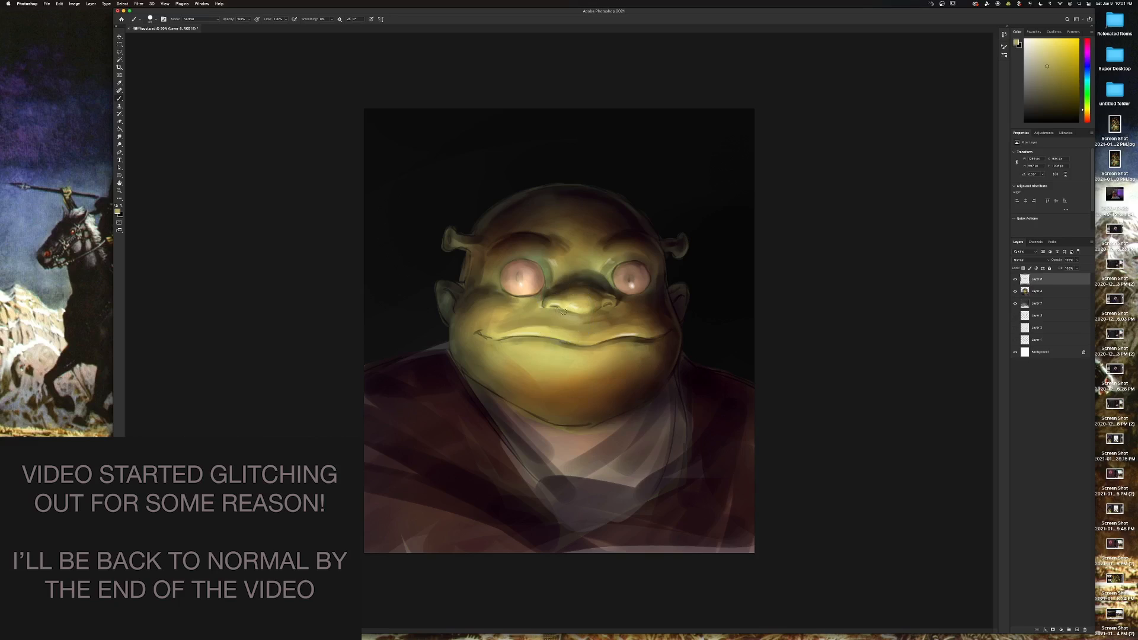
alt+click(592, 318)
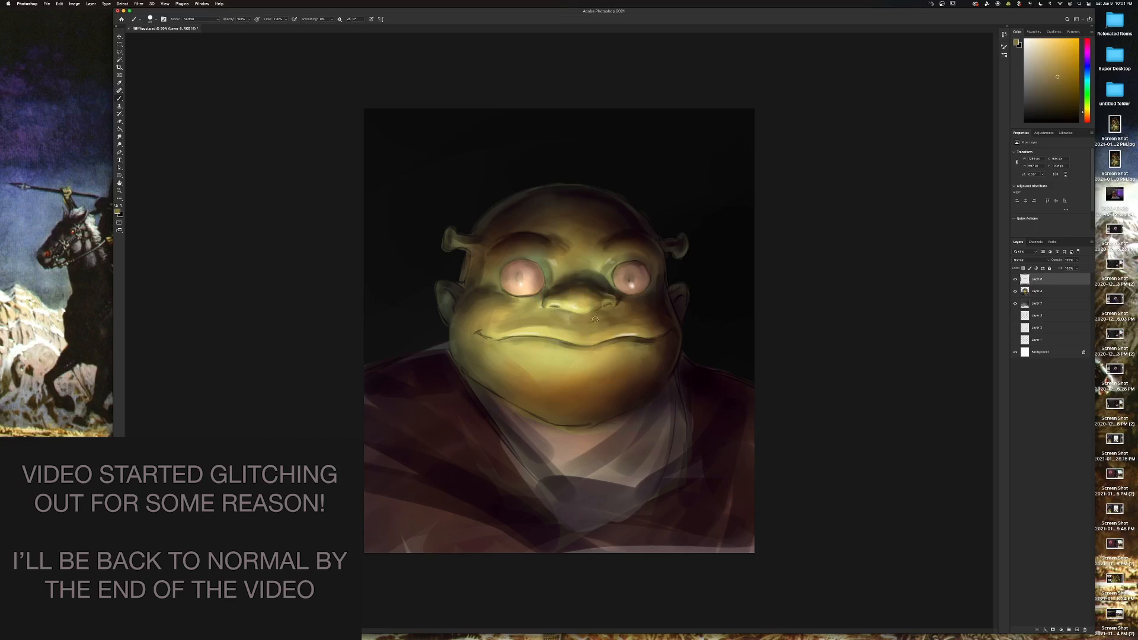
alt+click(601, 322)
Shape the right-hand wing of the nose and its upper edge with sampled light and dark brown tones.
alt+click(594, 307)
alt+click(595, 294)
alt+click(578, 291)
alt+click(618, 274)
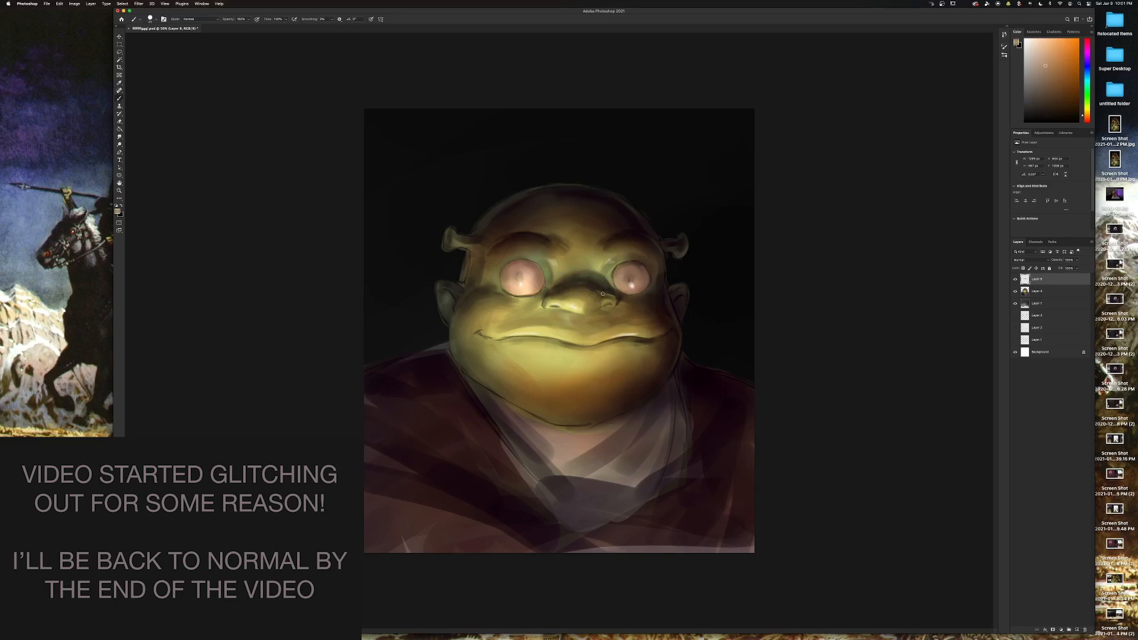
alt+click(596, 290)
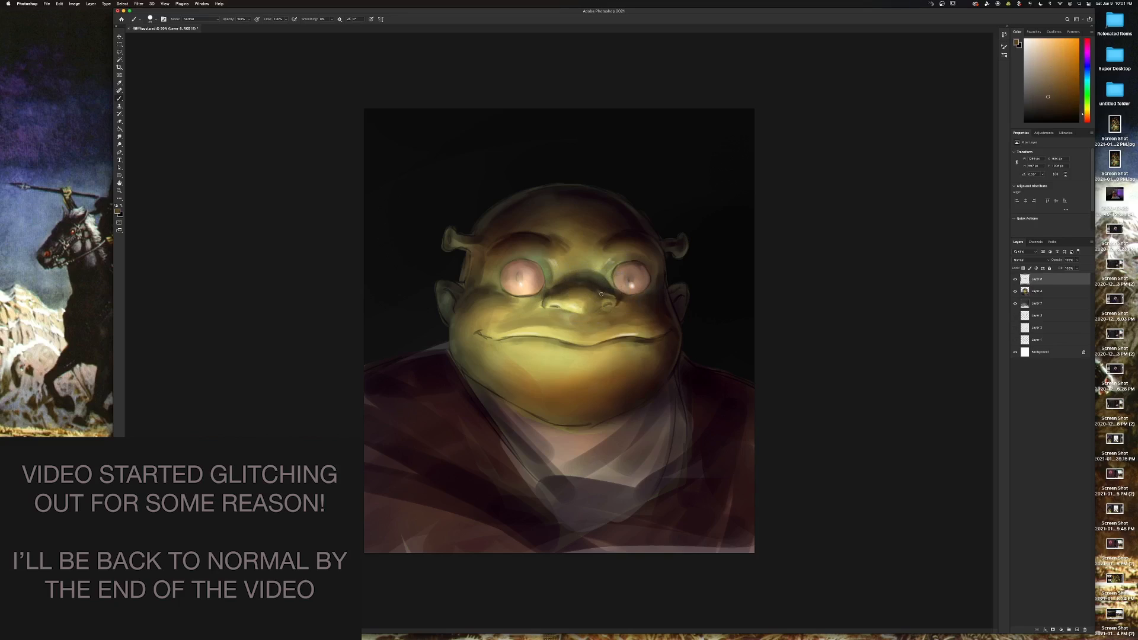
Refine the lower lids and outer rims of both eyes with sampled dark brown and muted yellow tones.
alt+click(665, 277)
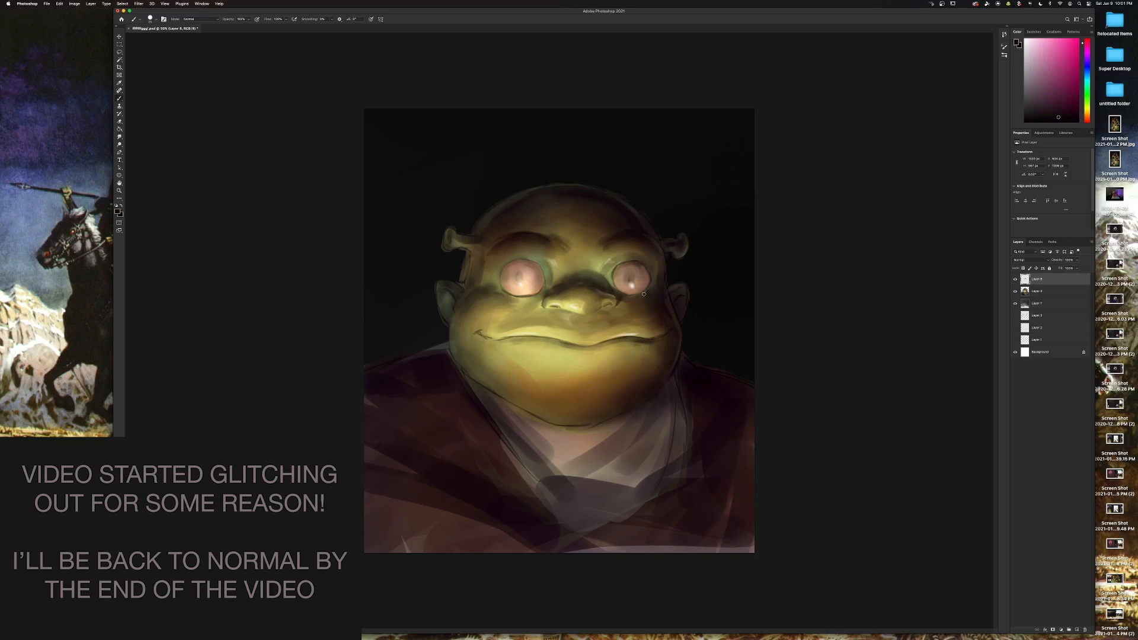
alt+click(647, 291)
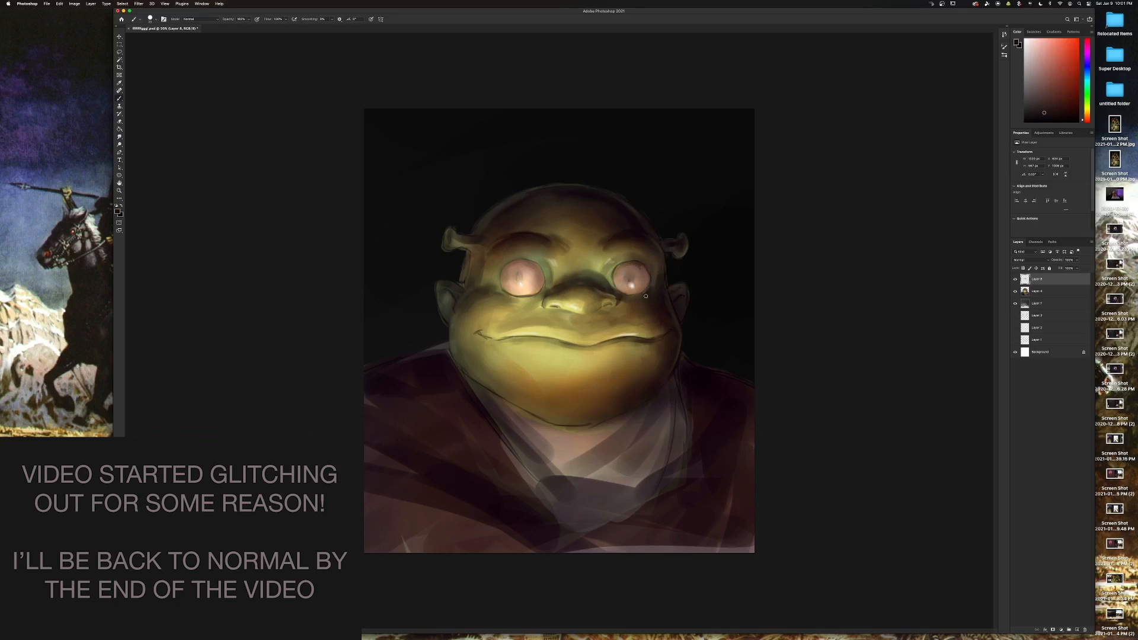
alt+click(527, 298)
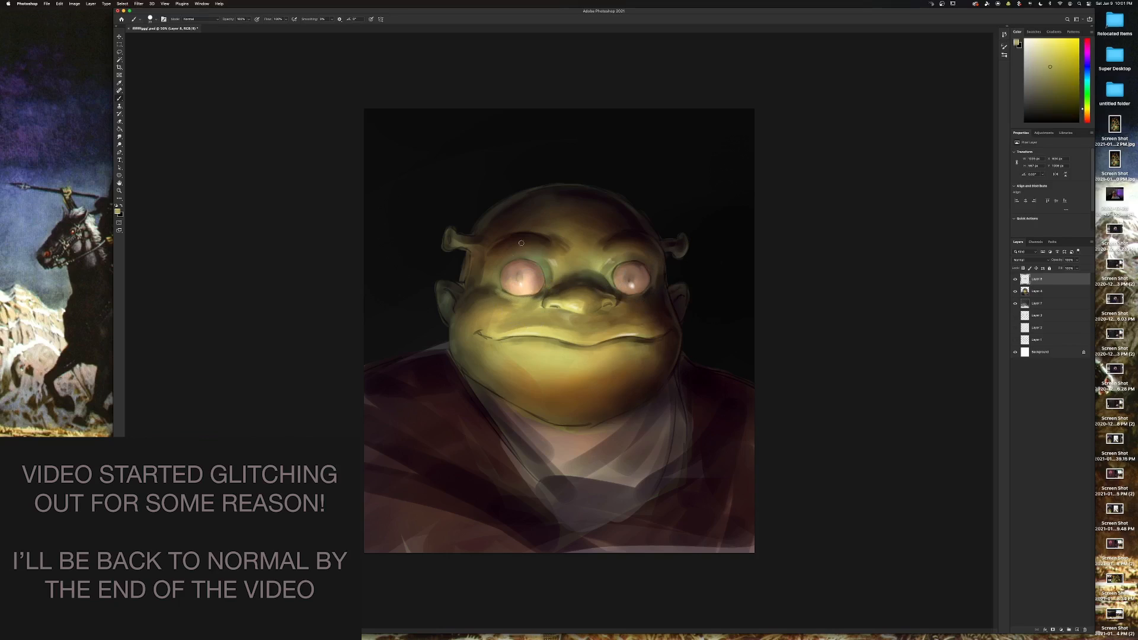
alt+click(497, 290)
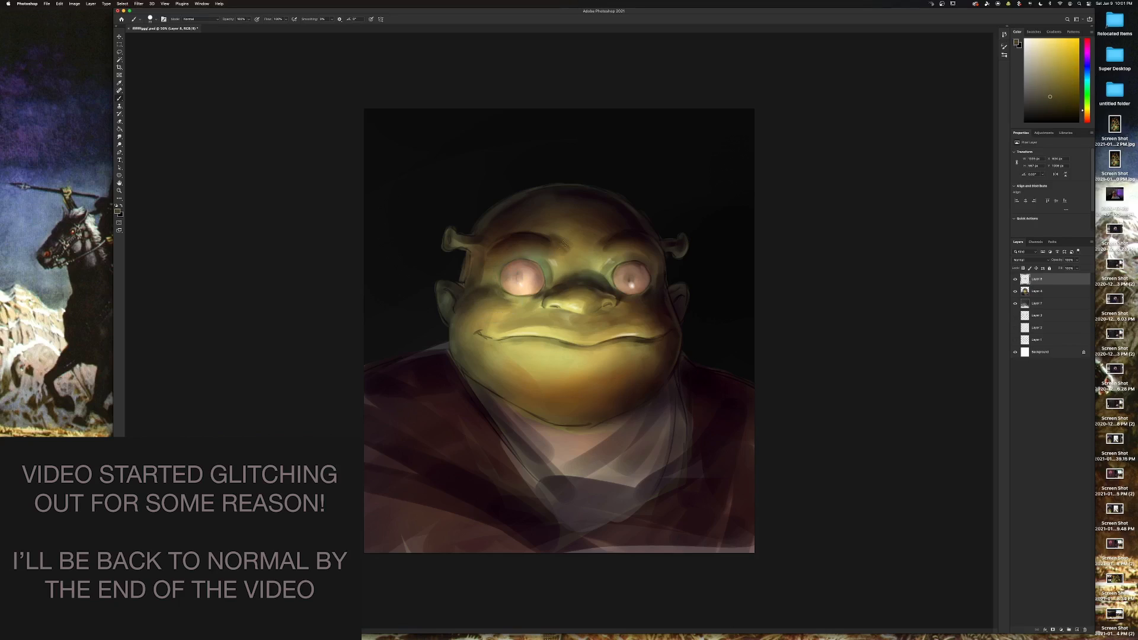
alt+click(643, 295)
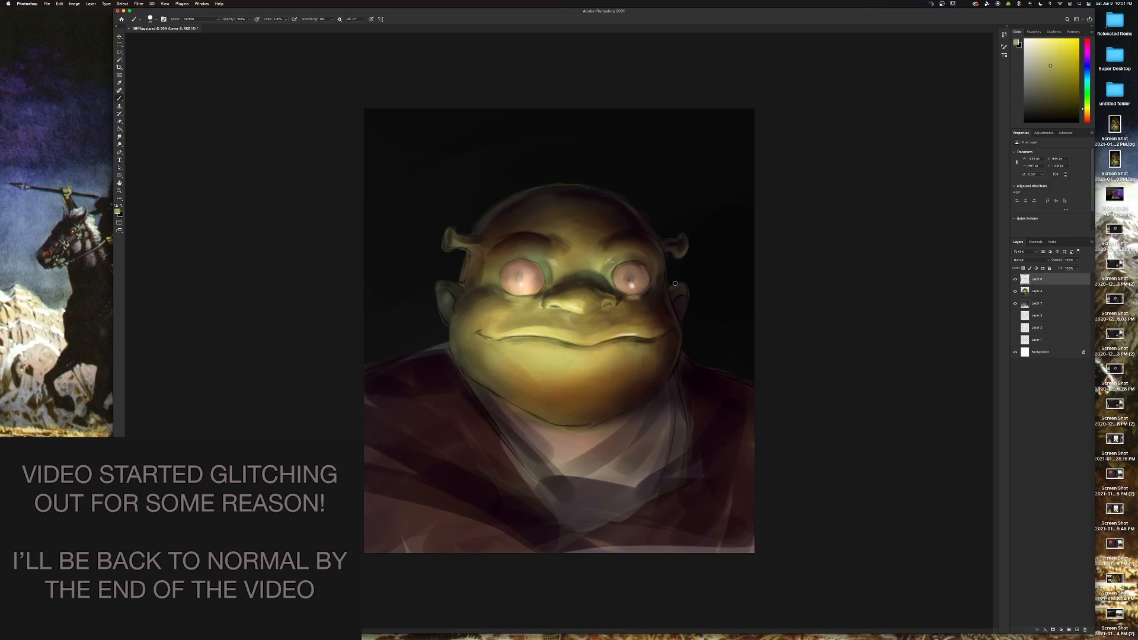
alt+click(614, 272)
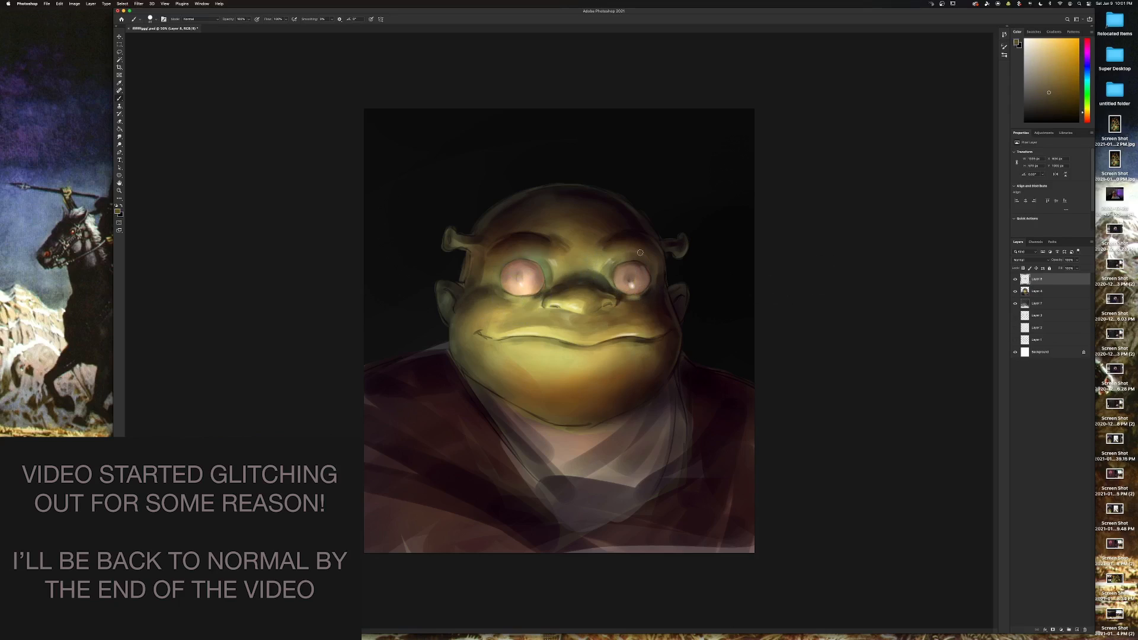
Blend the left-hand eye's inner socket toward the brow and soften its eyeball with sampled brown and pink tones.
alt+click(537, 261)
drag(534, 259, 574, 227)
alt+click(543, 288)
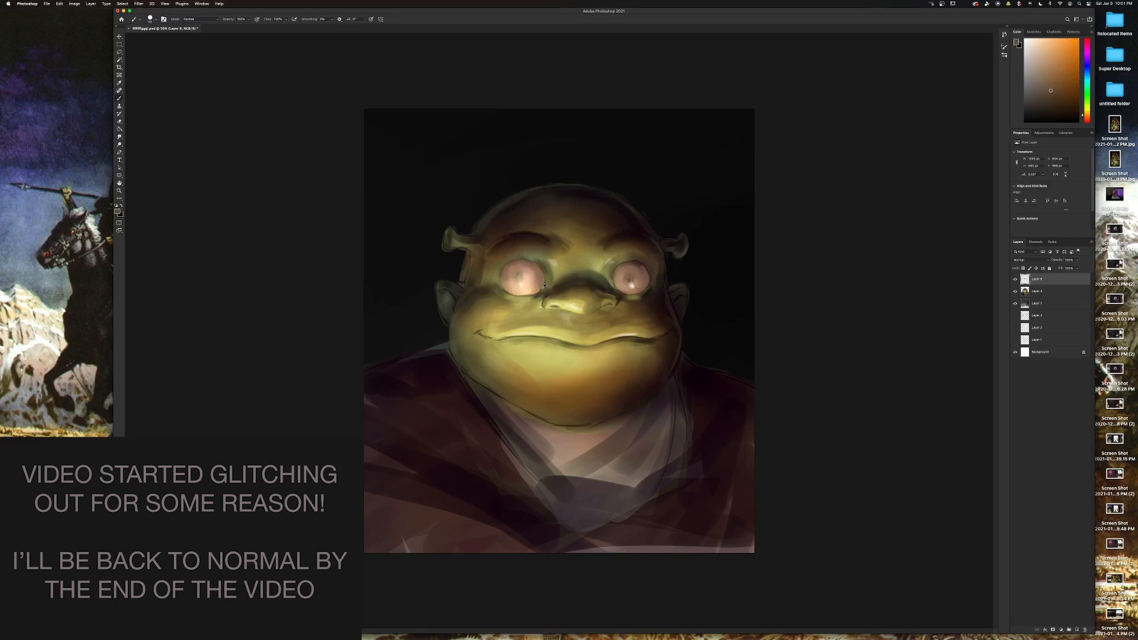
mouse_move(540, 284)
mouse_down()
mouse_move(504, 277)
mouse_move(509, 267)
mouse_move(505, 283)
mouse_move(524, 269)
mouse_up()
alt+click(514, 272)
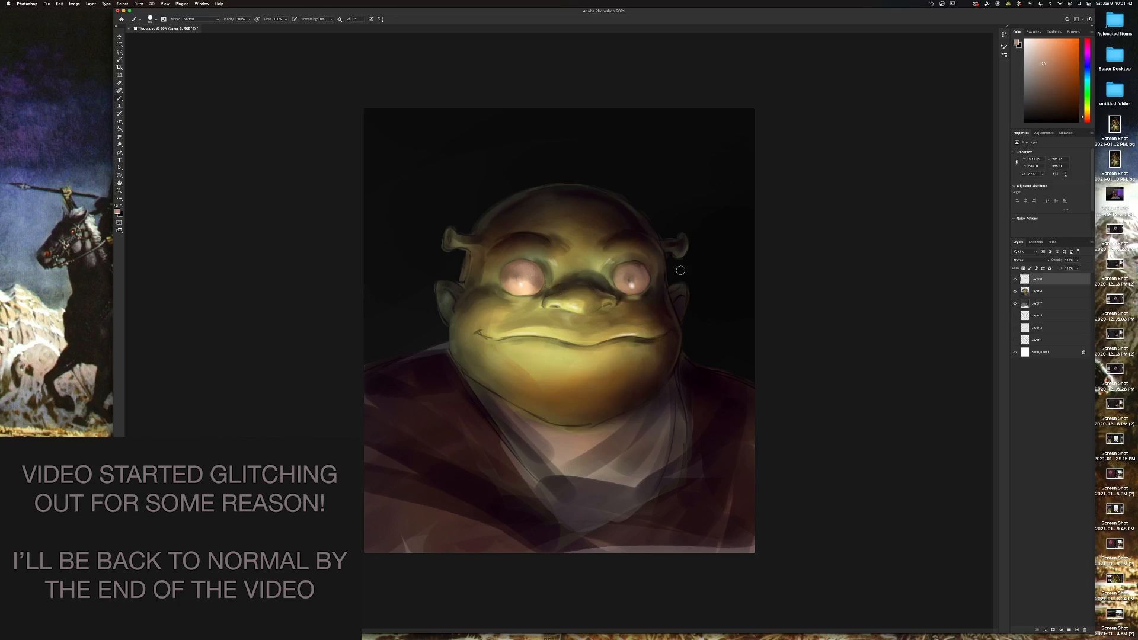
Smooth the right-hand eyeball with sampled pink and touch up its inner rim with olive brown.
alt+click(631, 275)
drag(631, 274, 636, 266)
alt+click(618, 271)
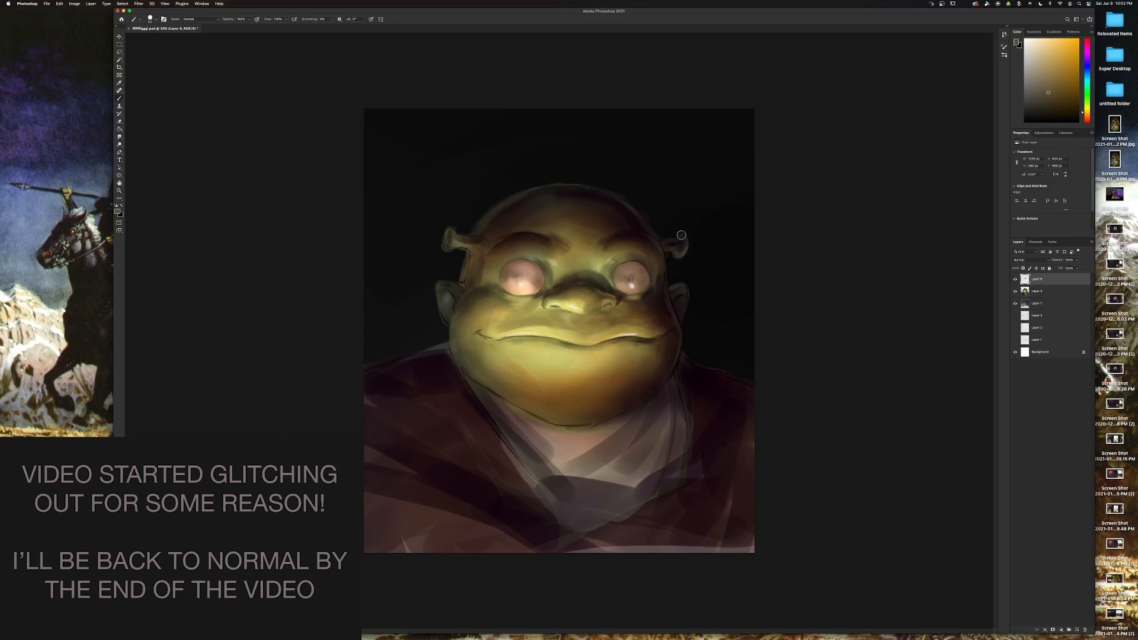
Strengthen the mouth line and left-hand nostril and add narrow pupils using near-black sampled from the background.
alt+click(730, 302)
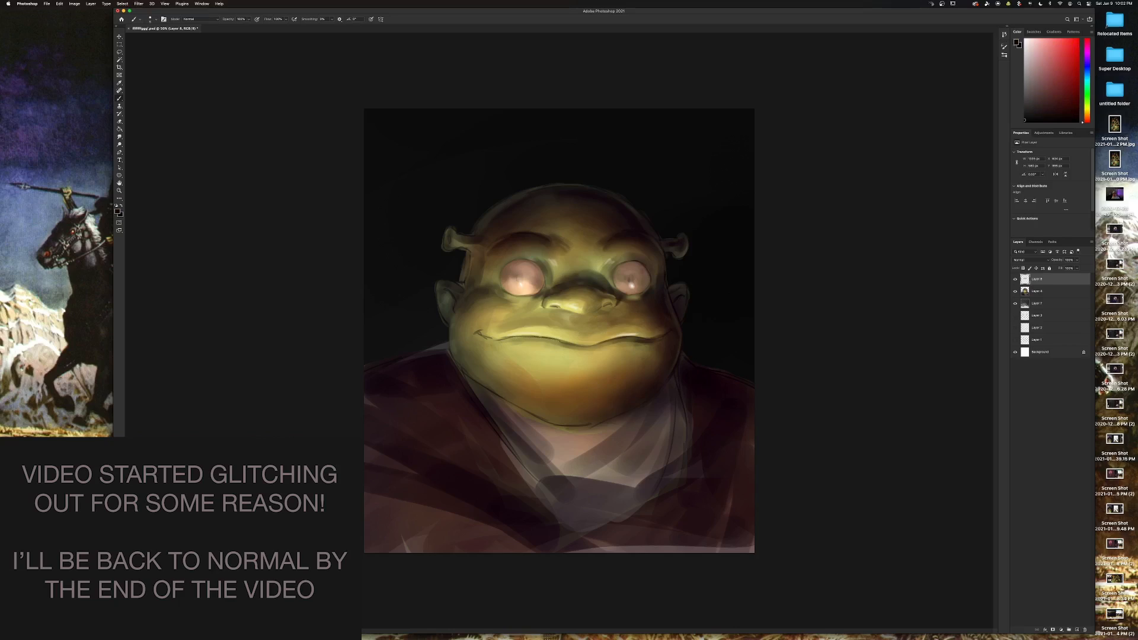
drag(482, 335, 619, 337)
drag(560, 306, 553, 306)
key(super+minus)
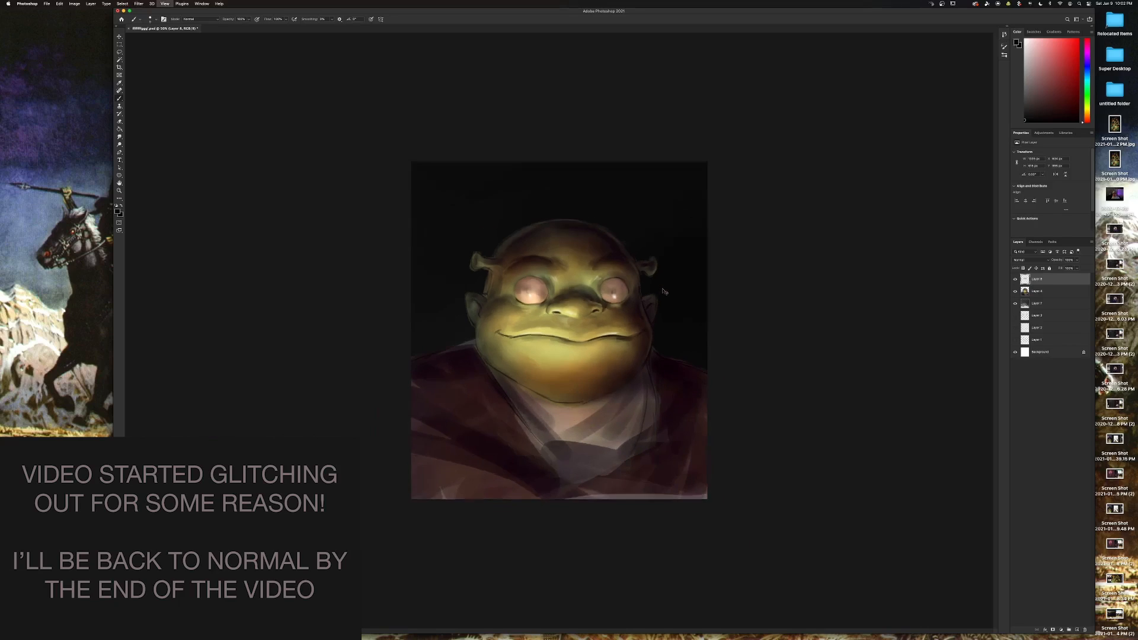
key(super+equal)
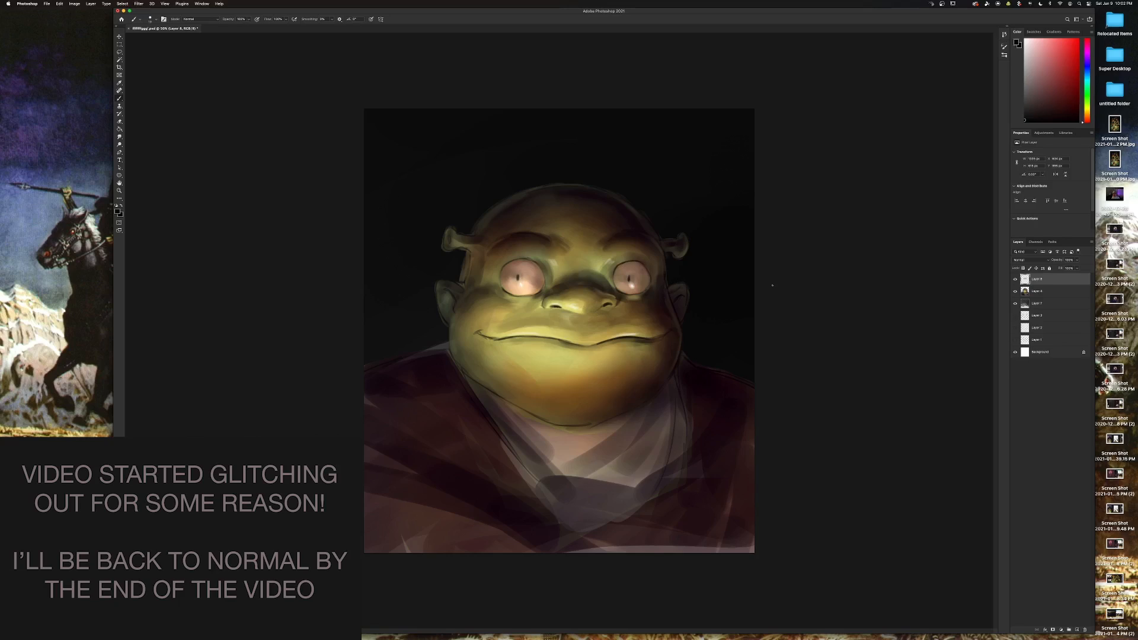
Shade the upper lid and upper edge of the left-hand eyeball with sampled dark olive and brown-pink tones.
alt+click(513, 261)
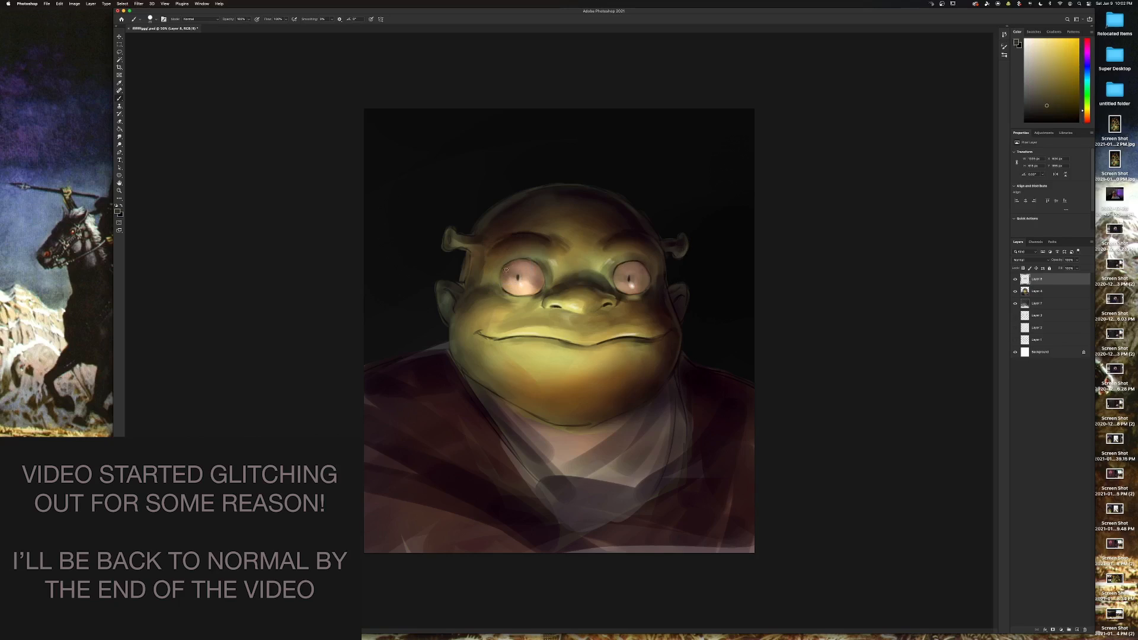
alt+click(510, 267)
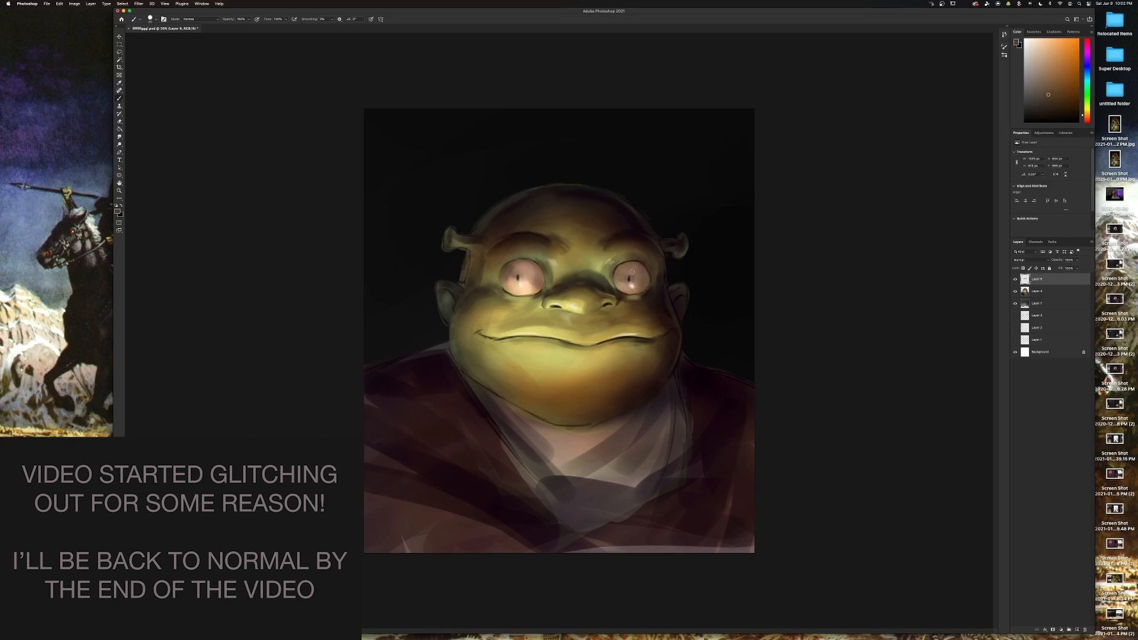
alt+click(513, 268)
key(super+minus)
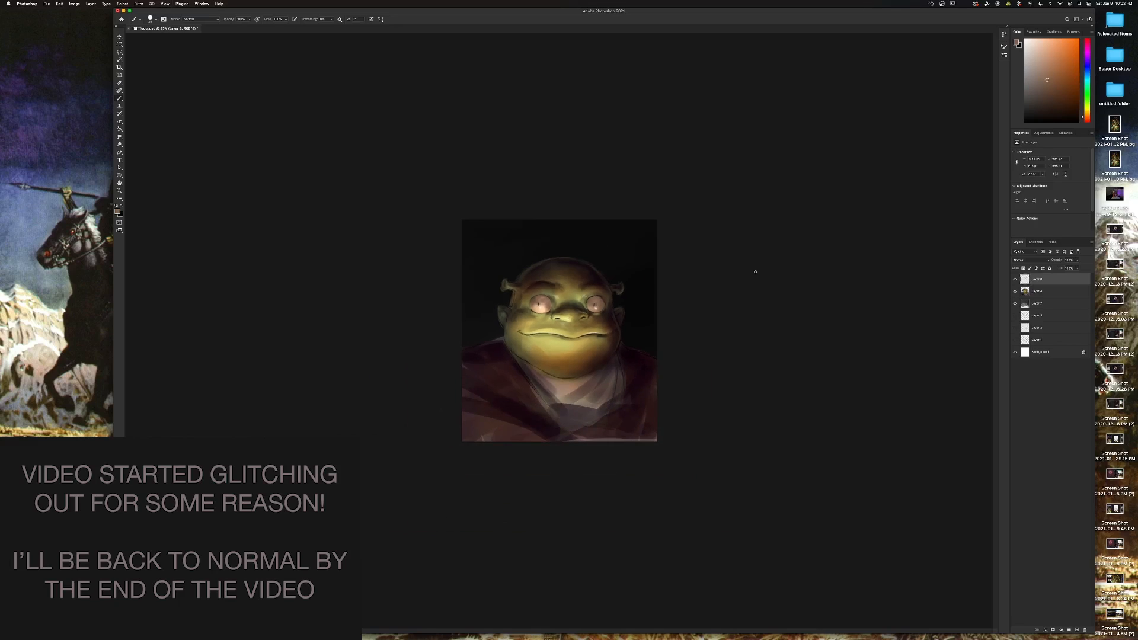
key(super+equal)
Lighten both eyeballs around the pupils with sampled cream and pale pink tones.
alt+click(527, 276)
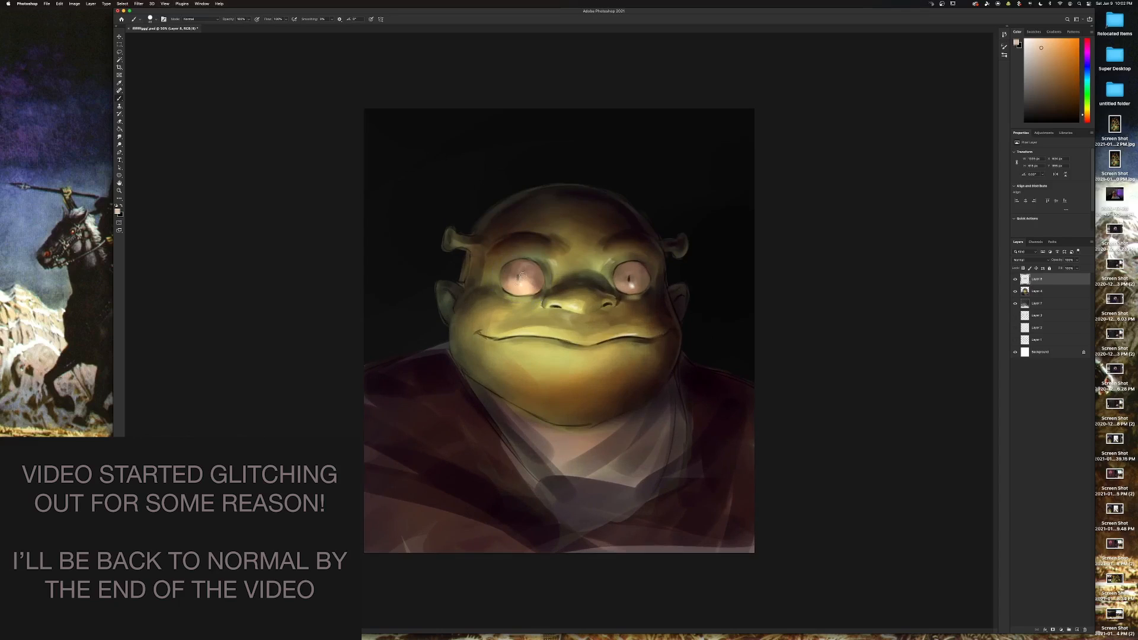
alt+click(628, 280)
alt+click(630, 285)
alt+click(630, 287)
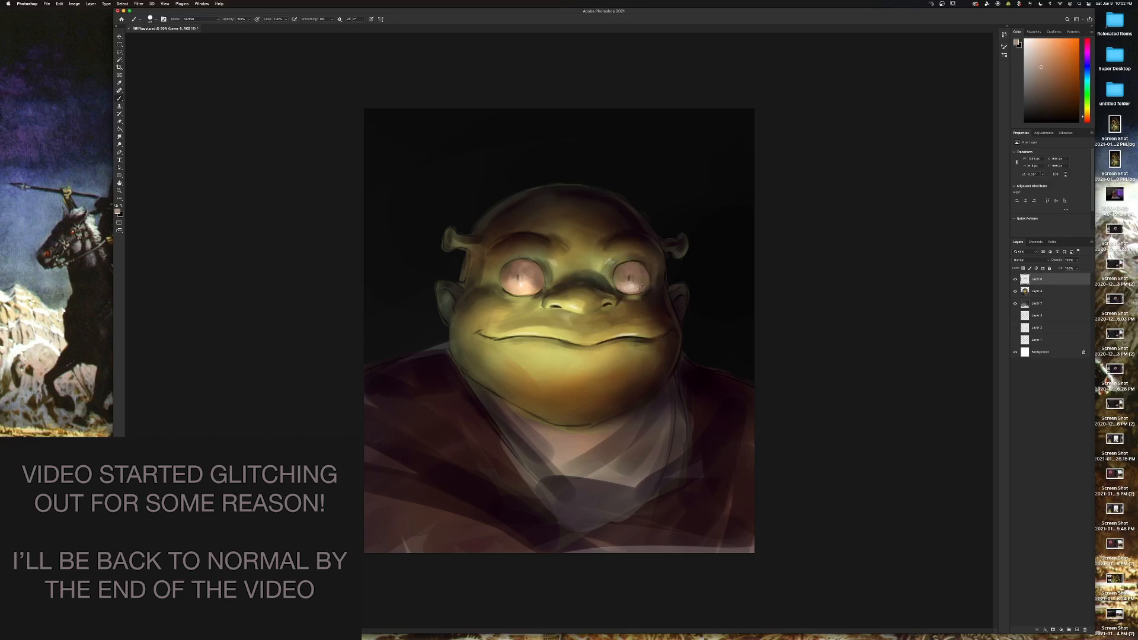
alt+click(521, 285)
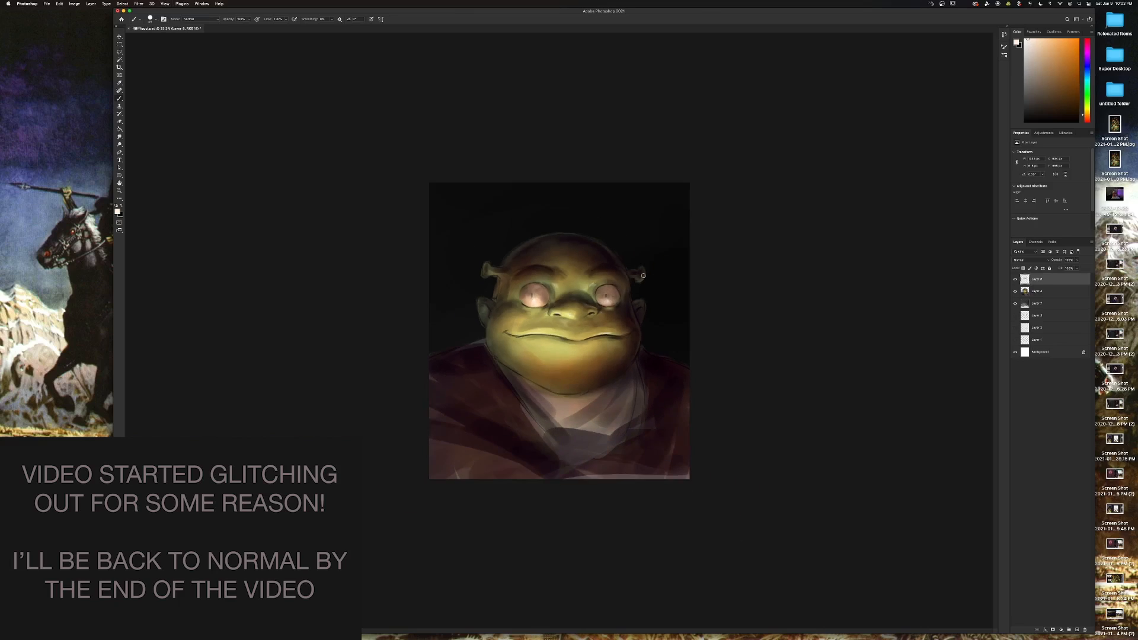
Even out the left-hand cheek below the eye with sampled yellow and dark ochre tones.
alt+click(529, 322)
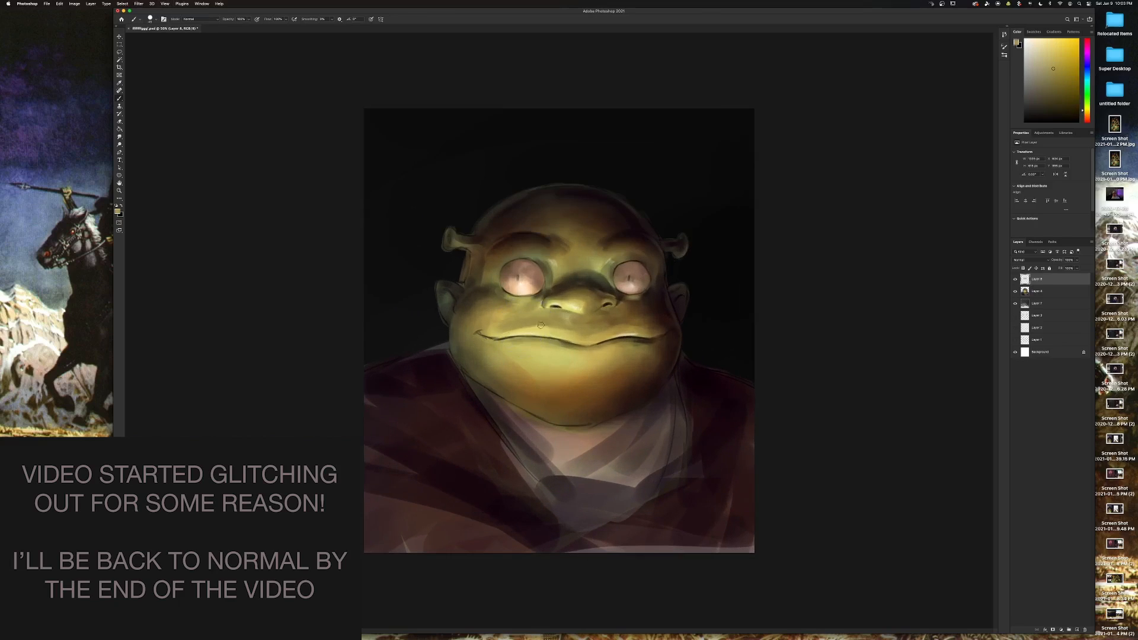
alt+click(496, 295)
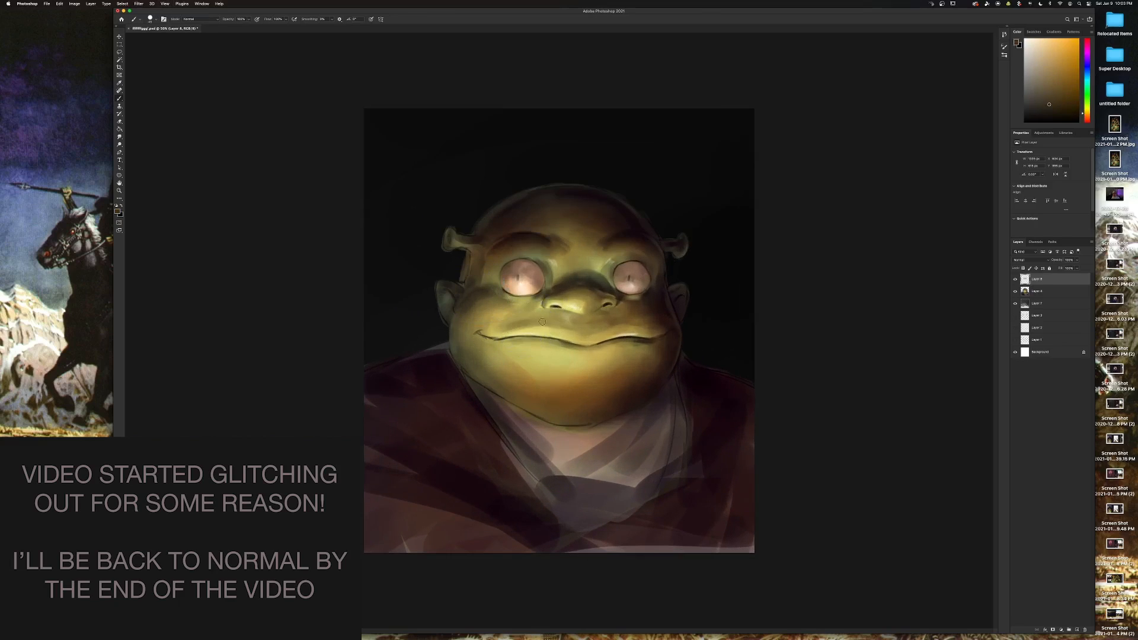
alt+click(520, 318)
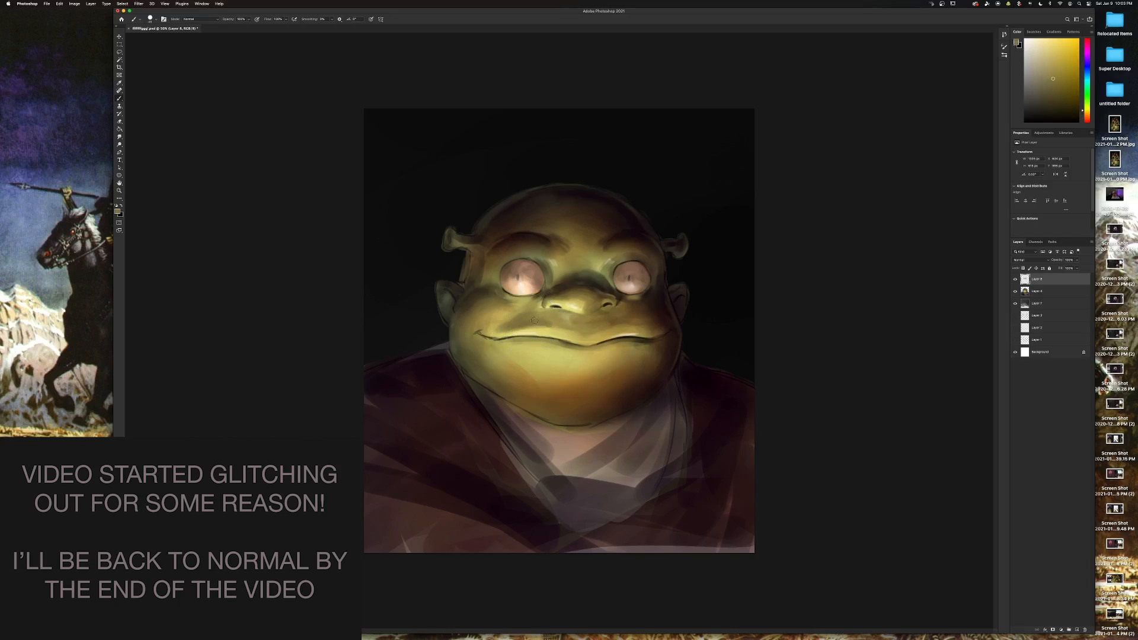
Deepen the shading of the right-hand cheek beside the nose with sampled dark red-brown and ochre.
alt+click(654, 309)
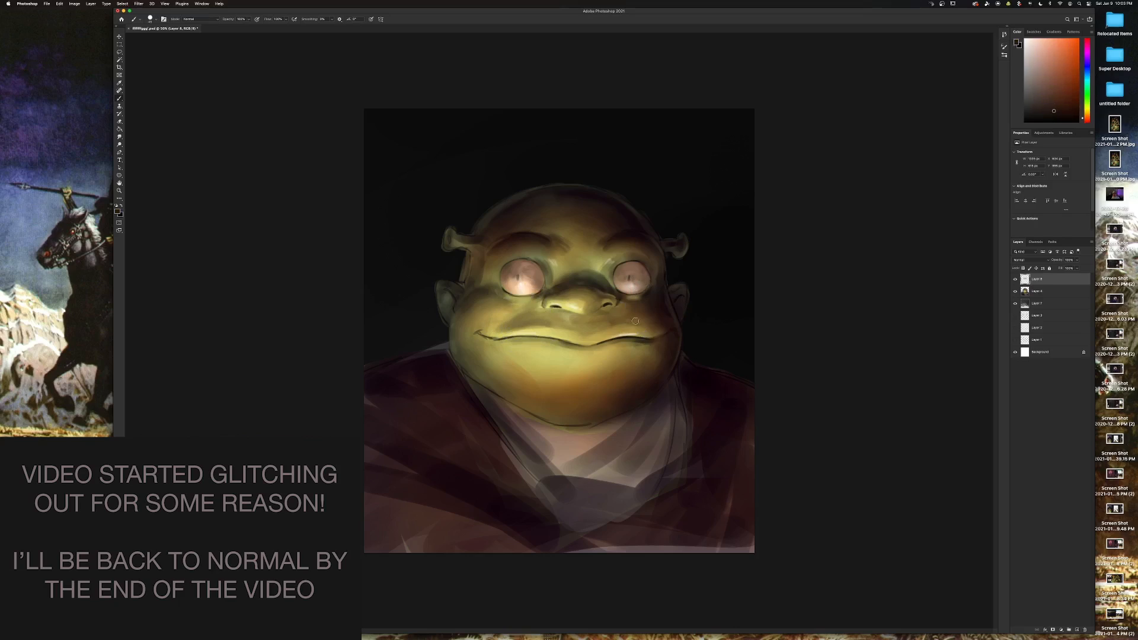
alt+click(613, 323)
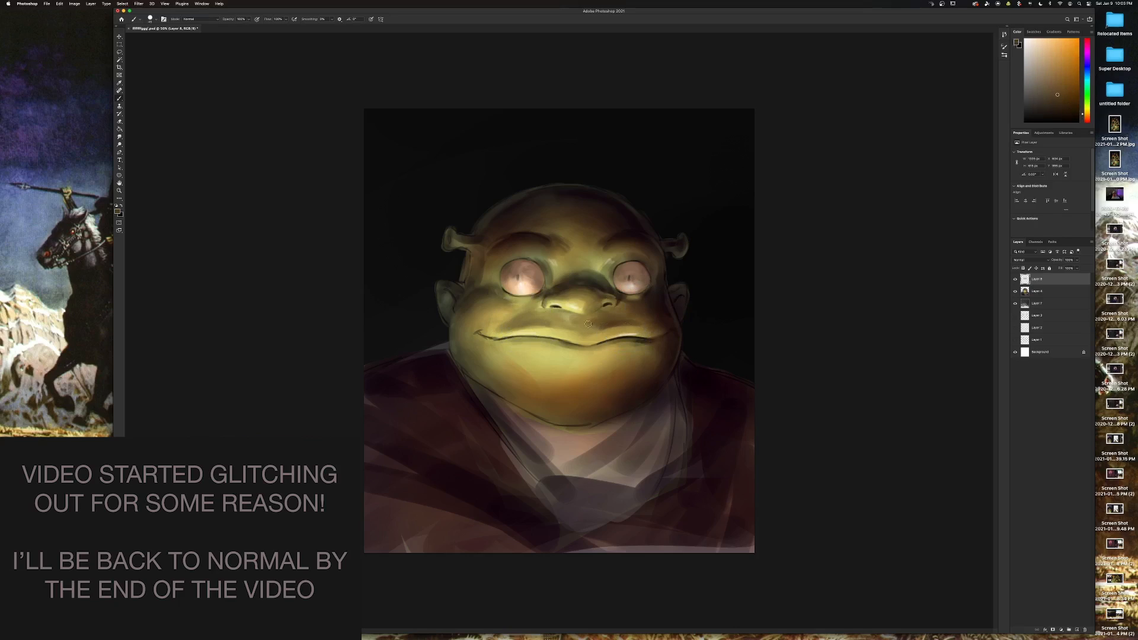
alt+click(657, 309)
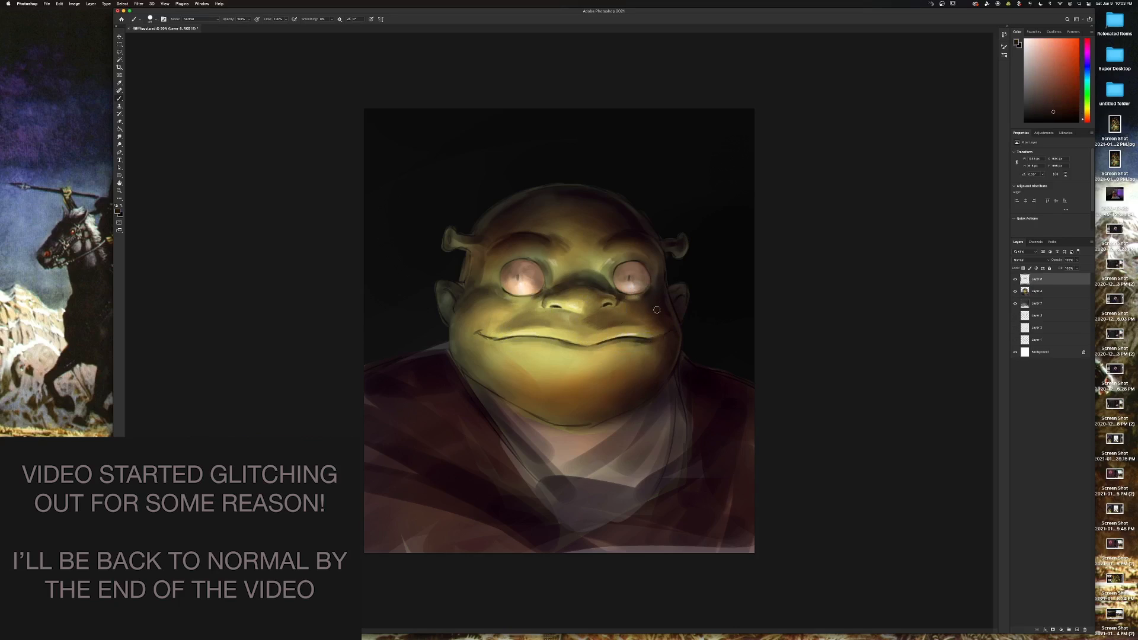
Refine the right-hand nostril and the top of the nose with sampled dark brown and yellow tones.
alt+click(608, 304)
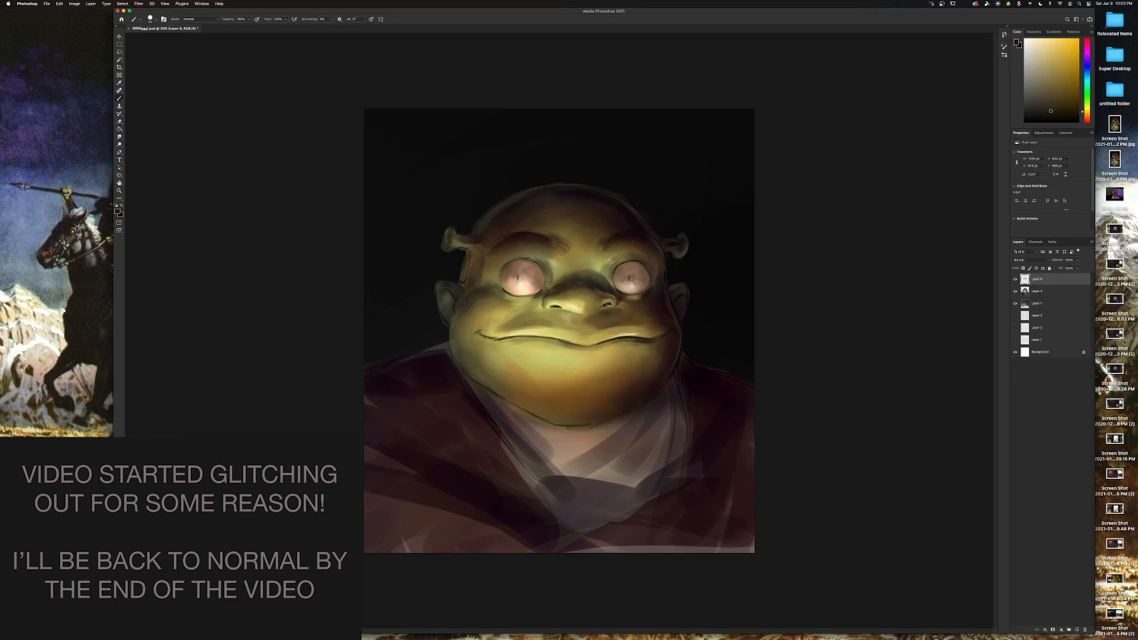
alt+click(603, 303)
alt+click(567, 293)
alt+click(573, 296)
alt+click(578, 285)
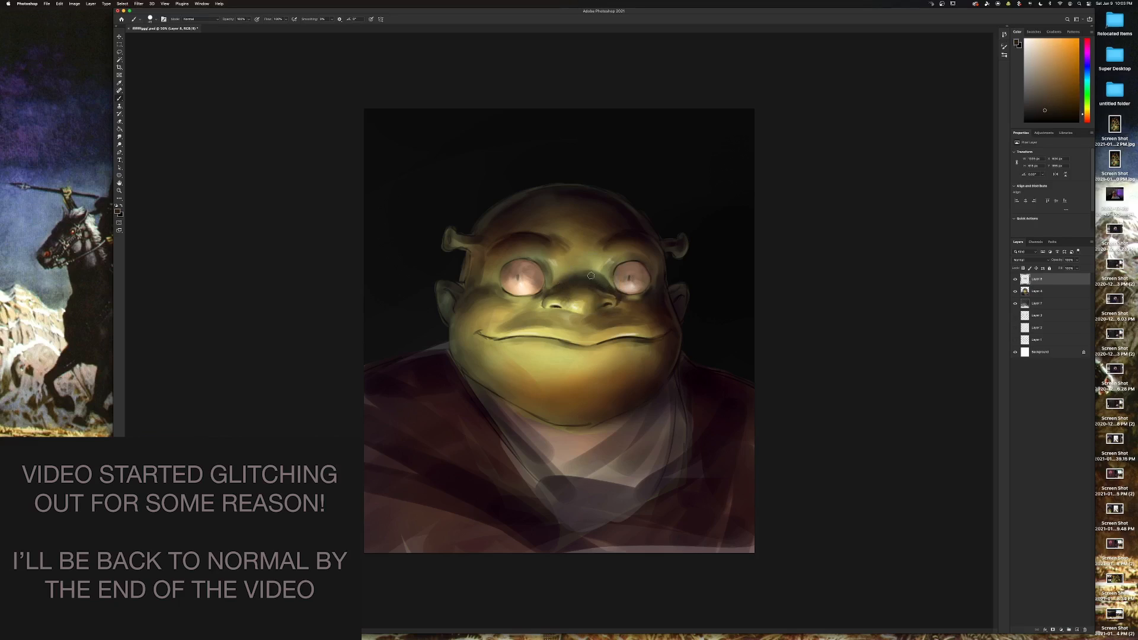
Model the inner brow area above the nose with sampled ochre and brown tones.
alt+click(564, 249)
alt+click(607, 244)
alt+click(603, 247)
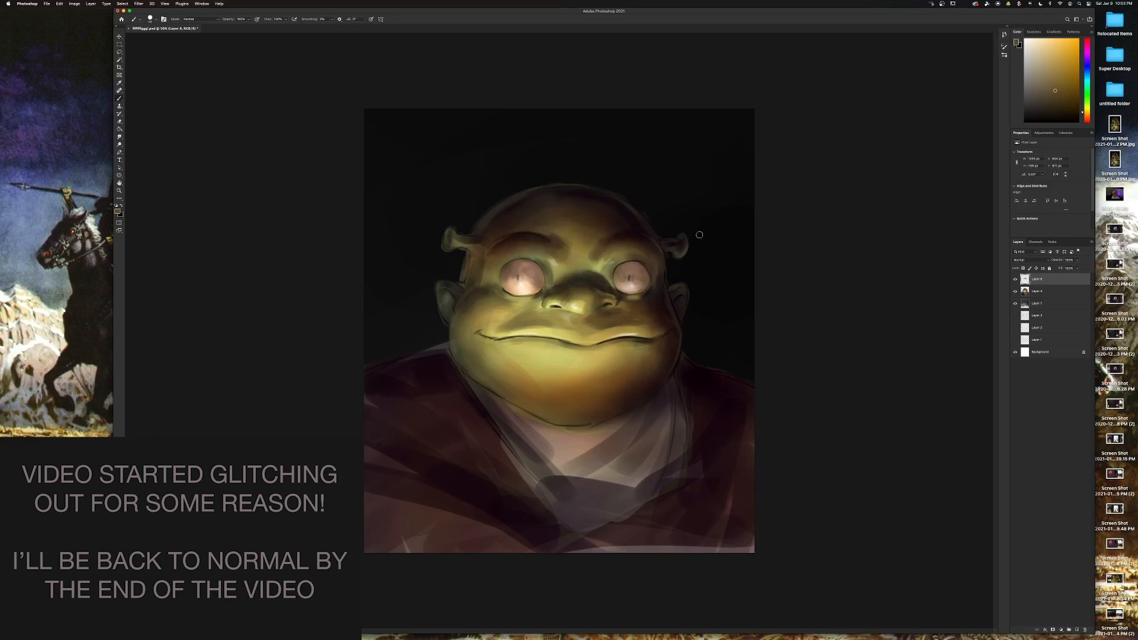
Shape the area between the nose and the upper lip with sampled mid-ochre strokes.
alt+click(552, 323)
alt+click(625, 321)
mouse_move(598, 327)
mouse_down()
mouse_move(559, 325)
mouse_move(587, 330)
mouse_move(650, 303)
mouse_move(594, 333)
mouse_move(499, 343)
mouse_move(606, 347)
mouse_up()
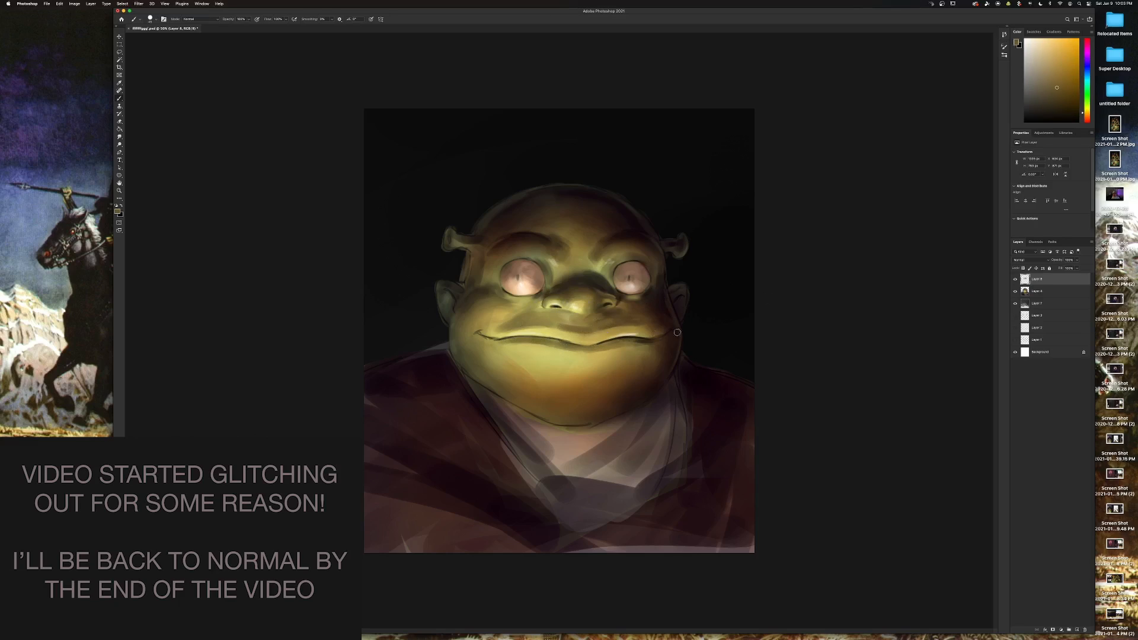
Redefine the line between the lips with sampled dark brown and clean its lower edge with pale yellow.
alt+click(627, 338)
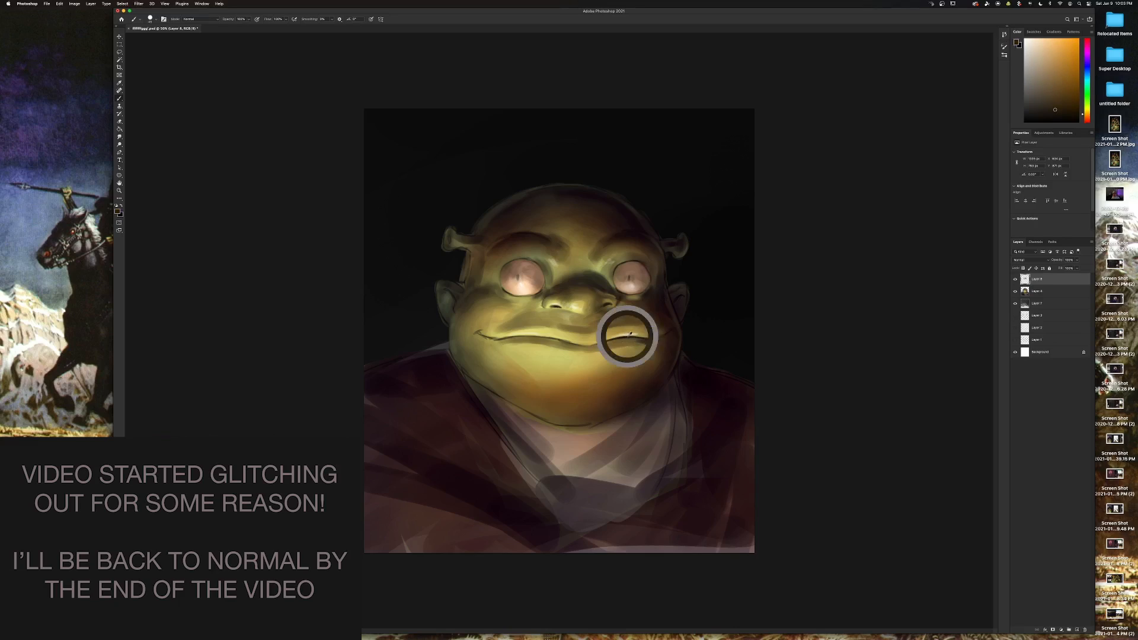
drag(613, 343, 575, 346)
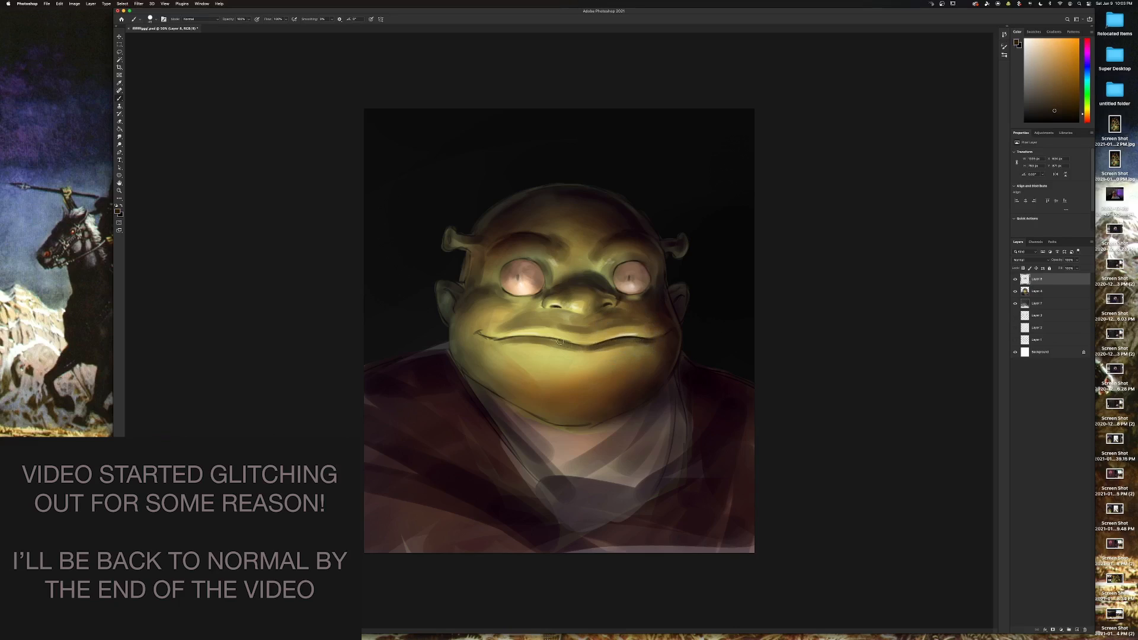
alt+click(520, 344)
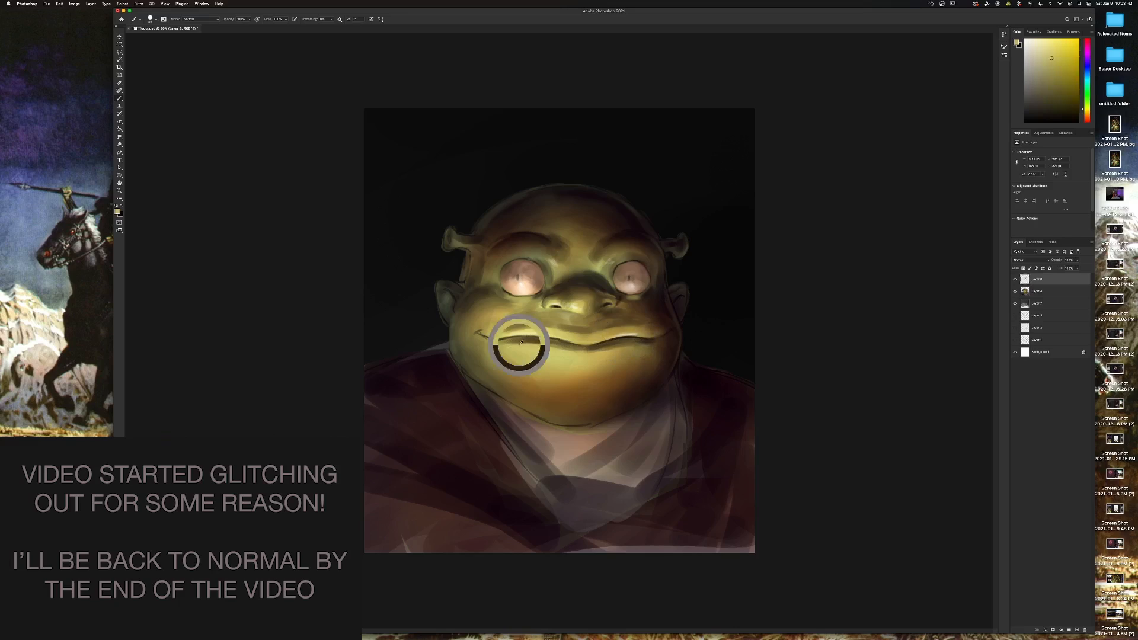
alt+click(661, 346)
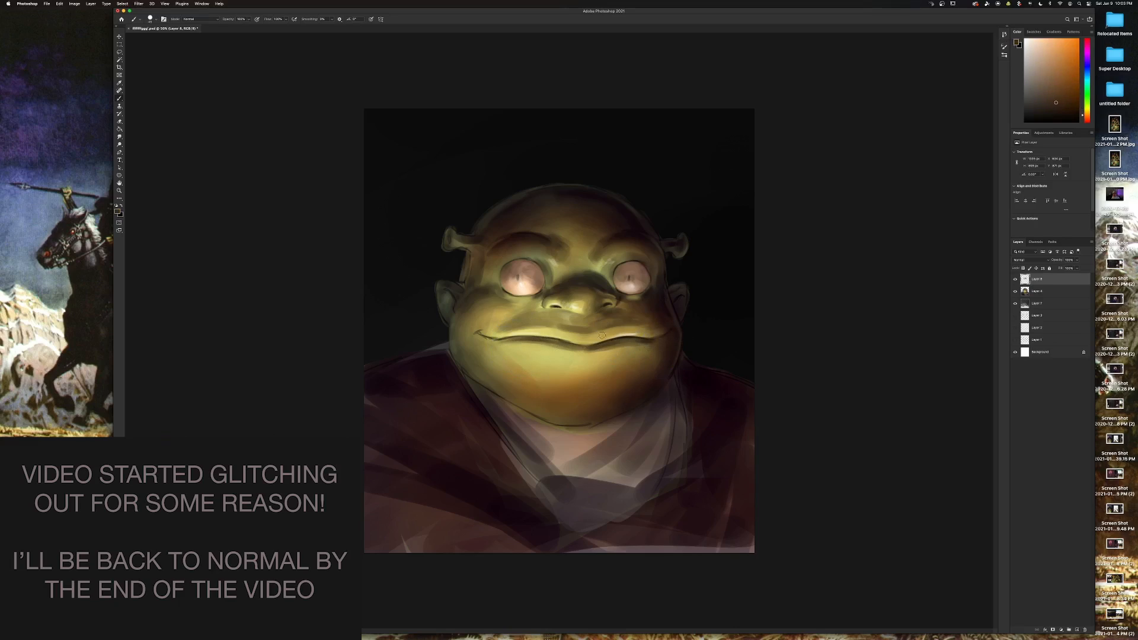
mouse_move(525, 343)
mouse_down()
mouse_move(495, 349)
mouse_move(592, 349)
mouse_move(536, 351)
mouse_up()
alt+click(532, 345)
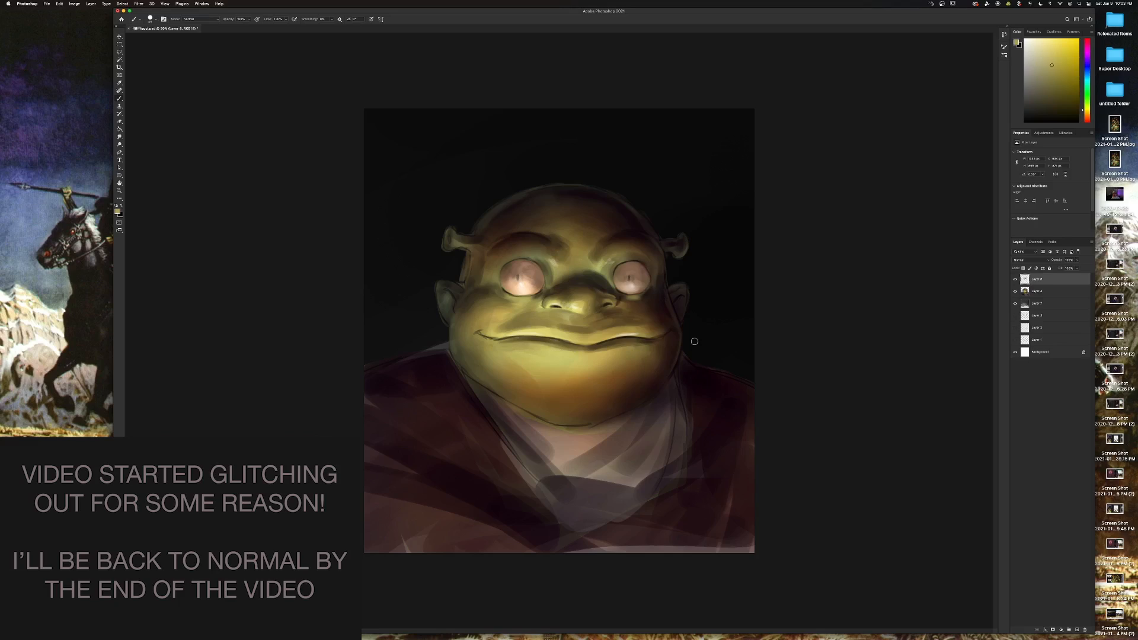
Blend the cheeks above both mouth corners with sampled yellow and ochre tones.
alt+click(495, 328)
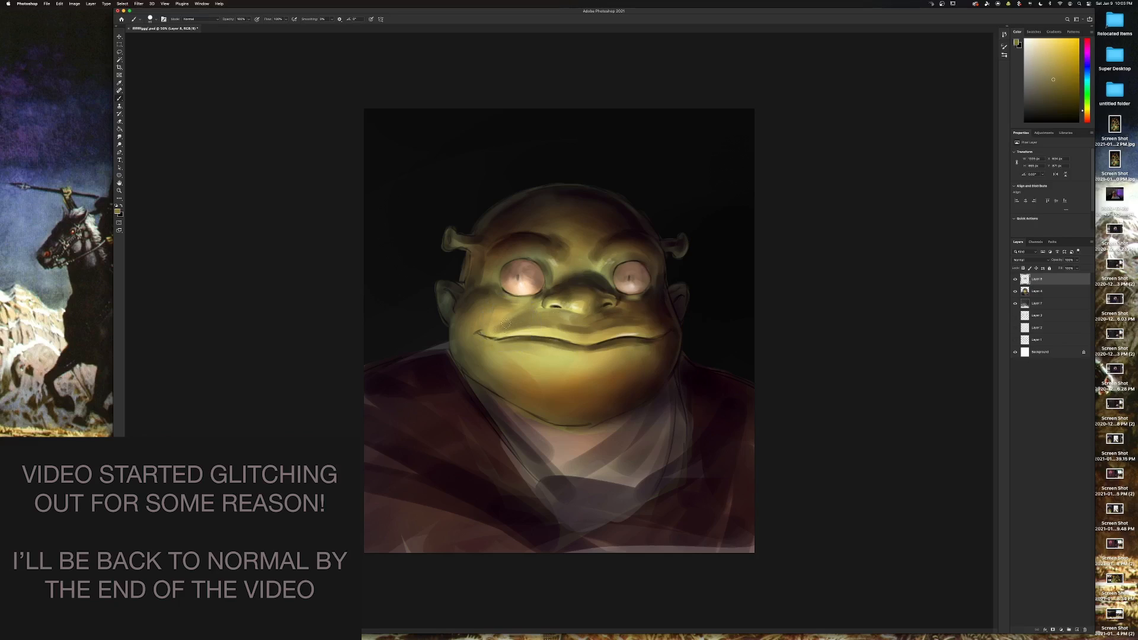
alt+click(652, 309)
alt+click(474, 328)
Flip the canvas horizontally.
click(75, 4)
mouse_move(129, 60)
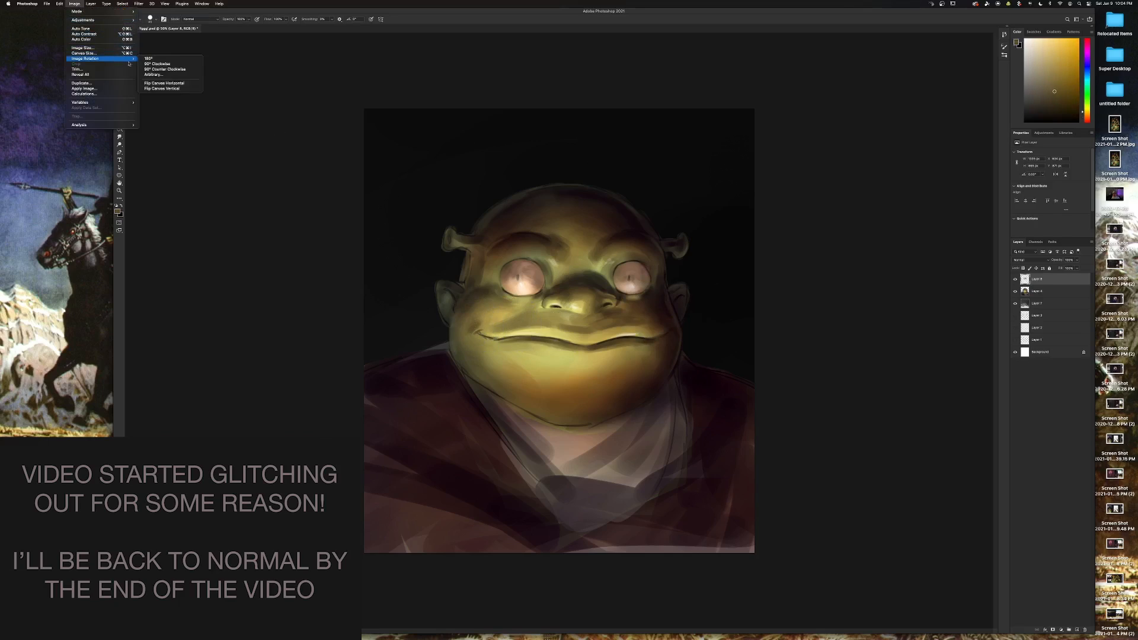
click(164, 83)
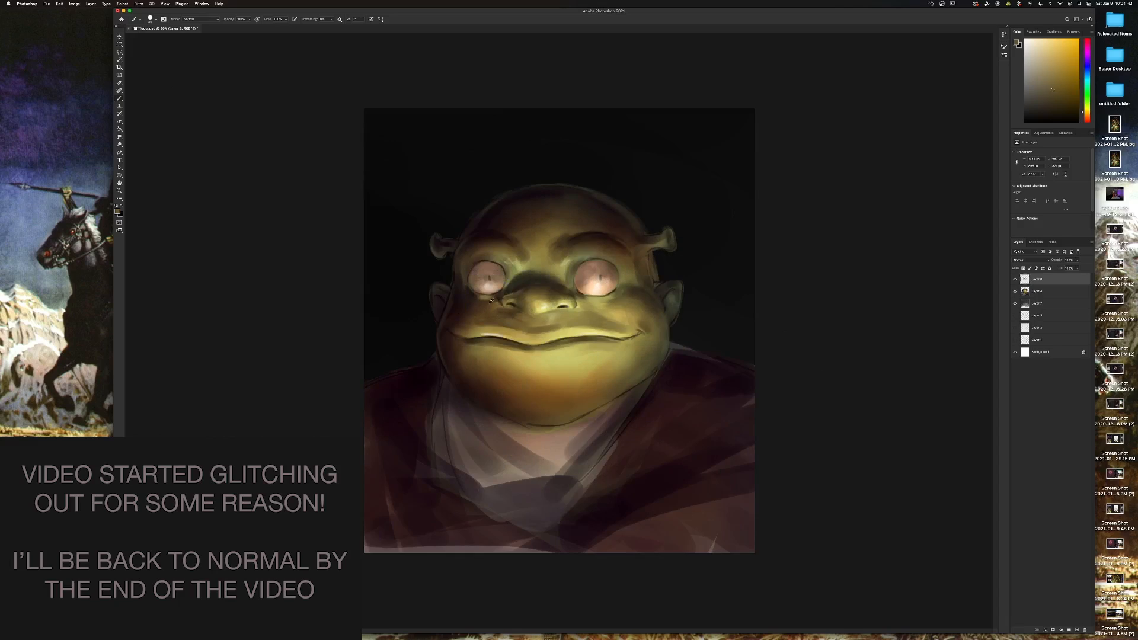
Touch up the skin beside the nose and below the viewer-left eye with sampled brown and ochre tones.
alt+click(614, 310)
alt+click(523, 293)
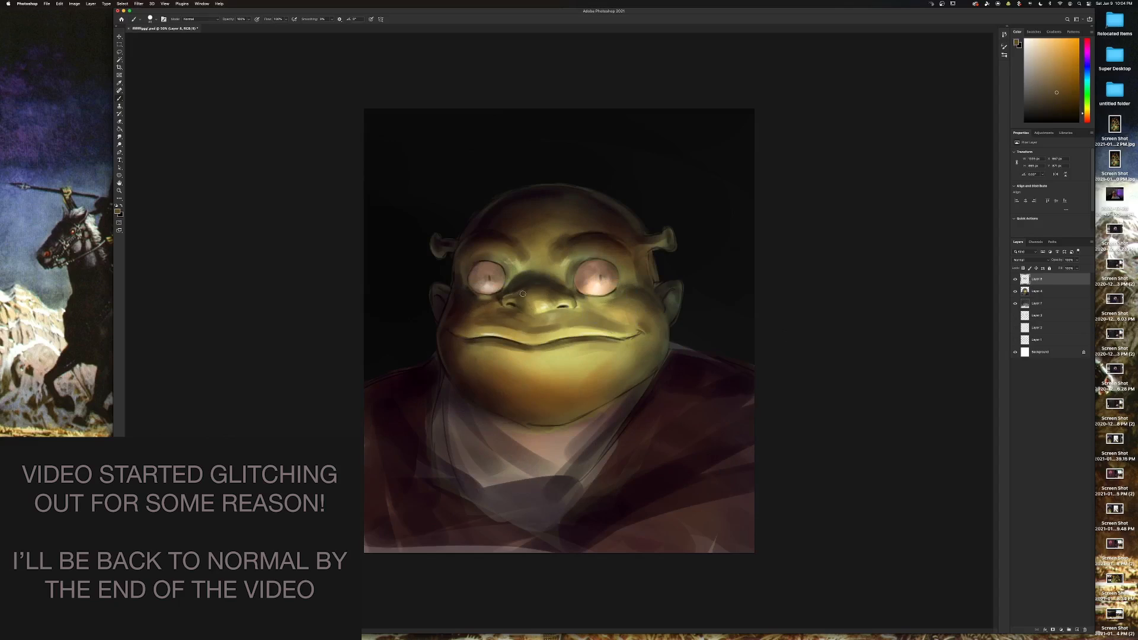
alt+click(537, 300)
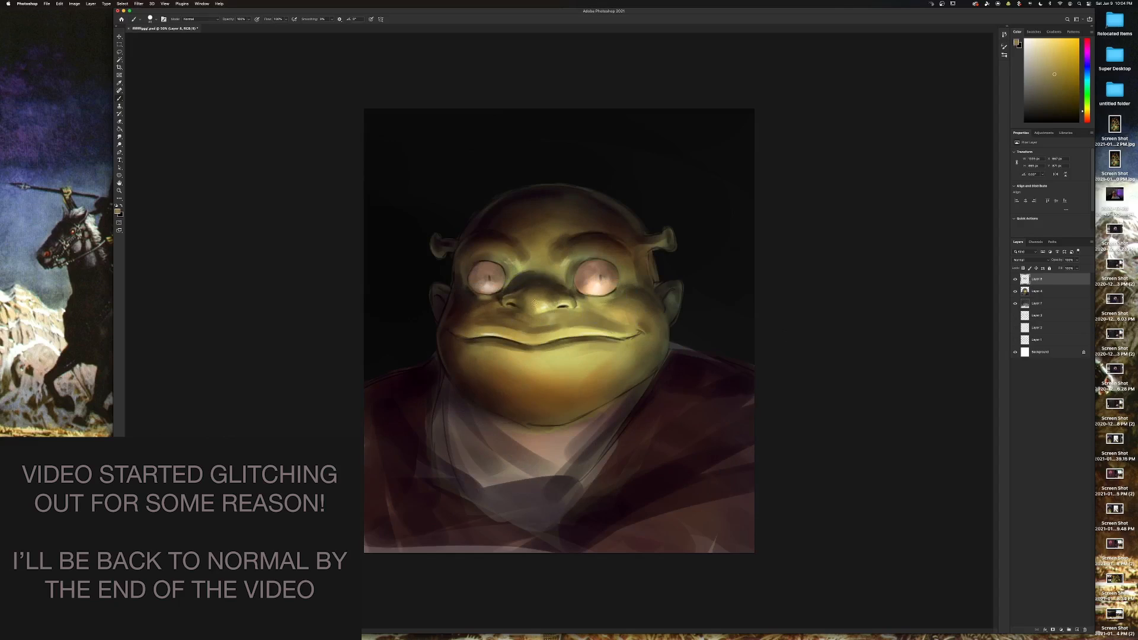
alt+click(487, 299)
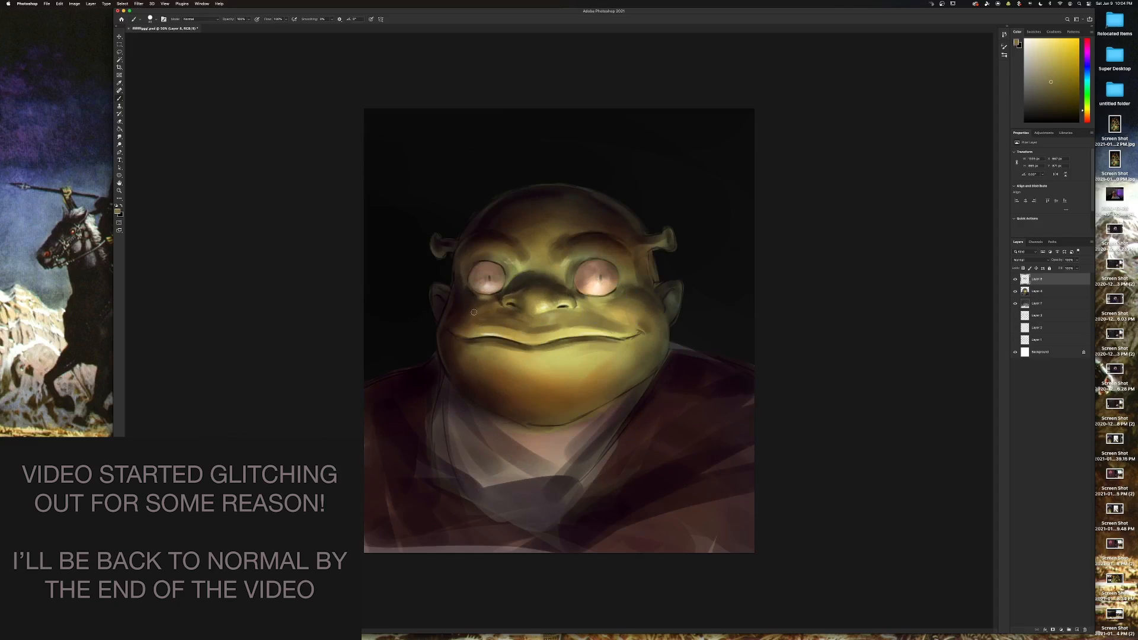
Shape the cheek fold above the viewer-left mouth corner with sampled ochre, yellow and dark brown tones.
alt+click(445, 327)
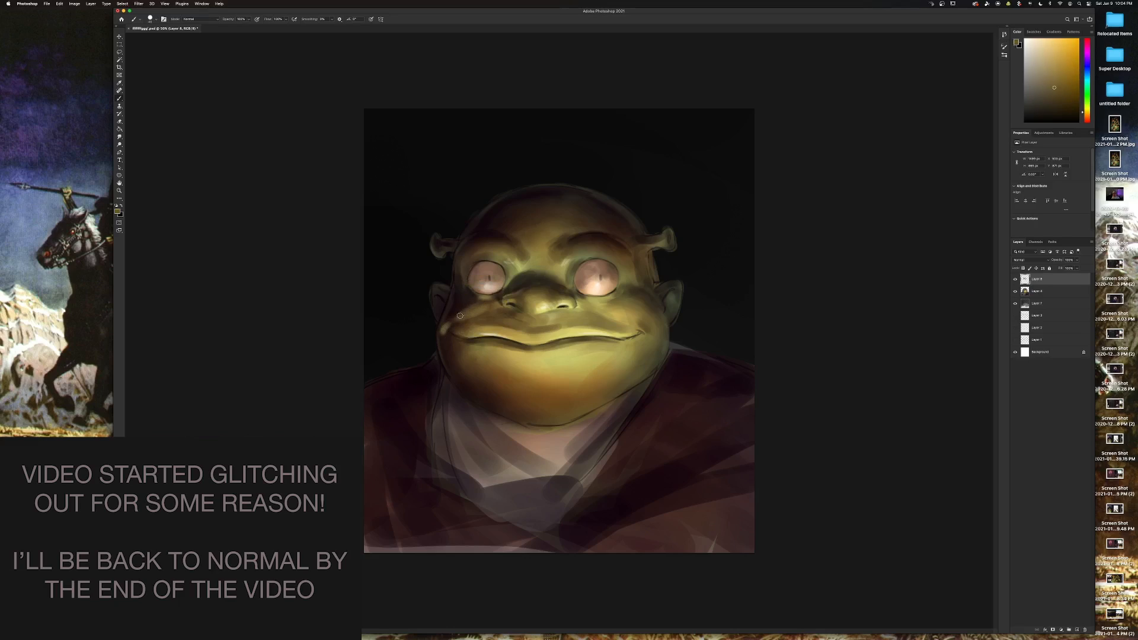
alt+click(456, 309)
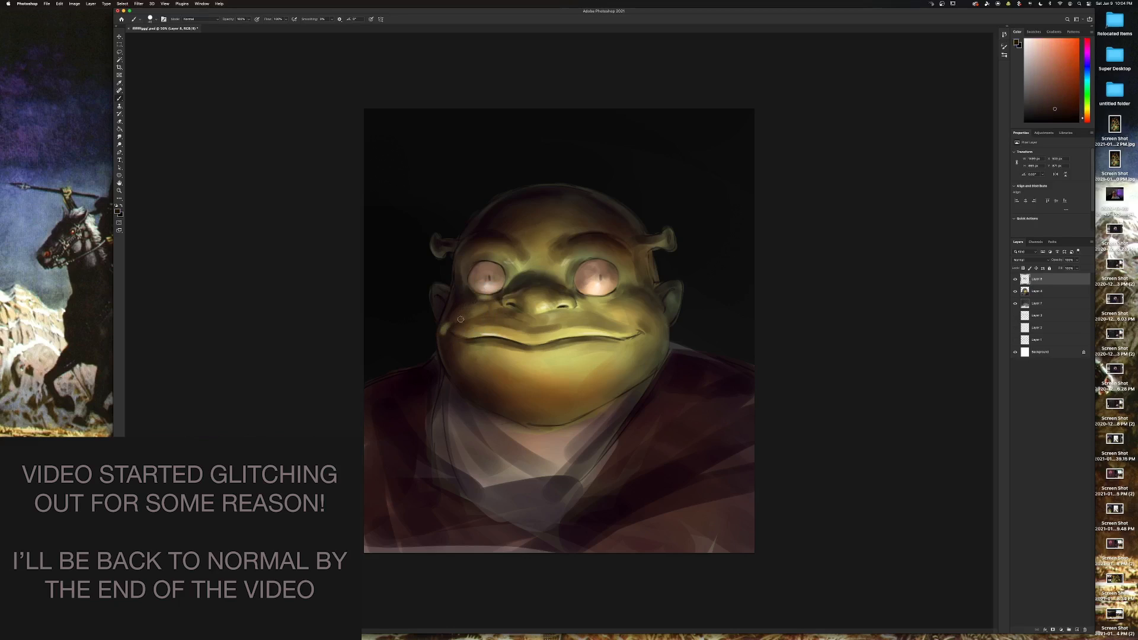
alt+click(462, 317)
alt+click(469, 303)
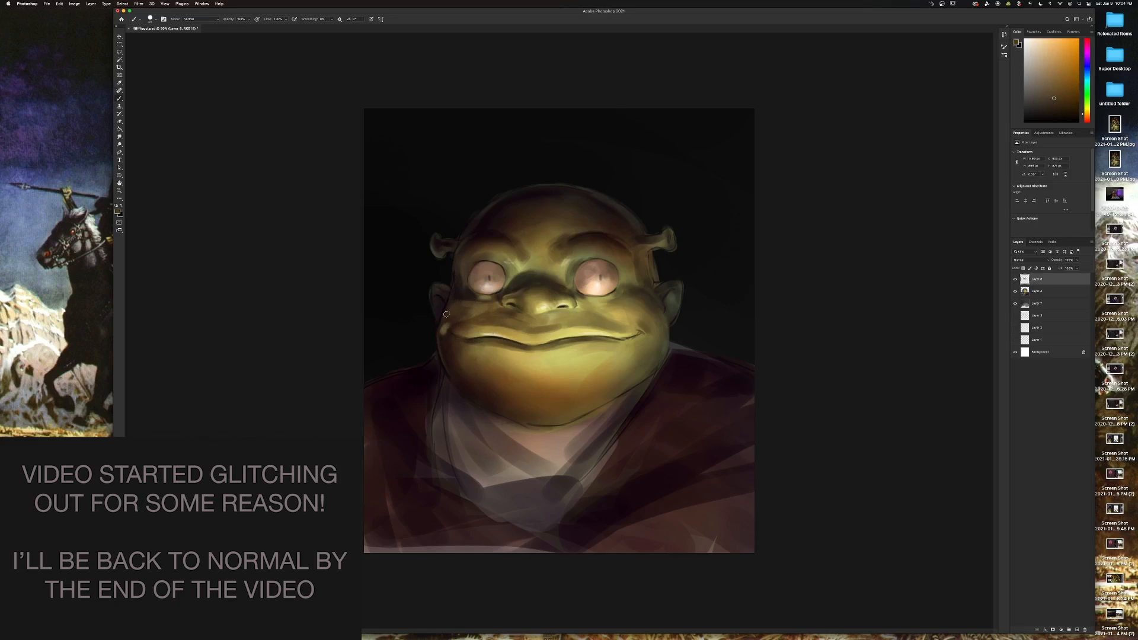
alt+click(470, 289)
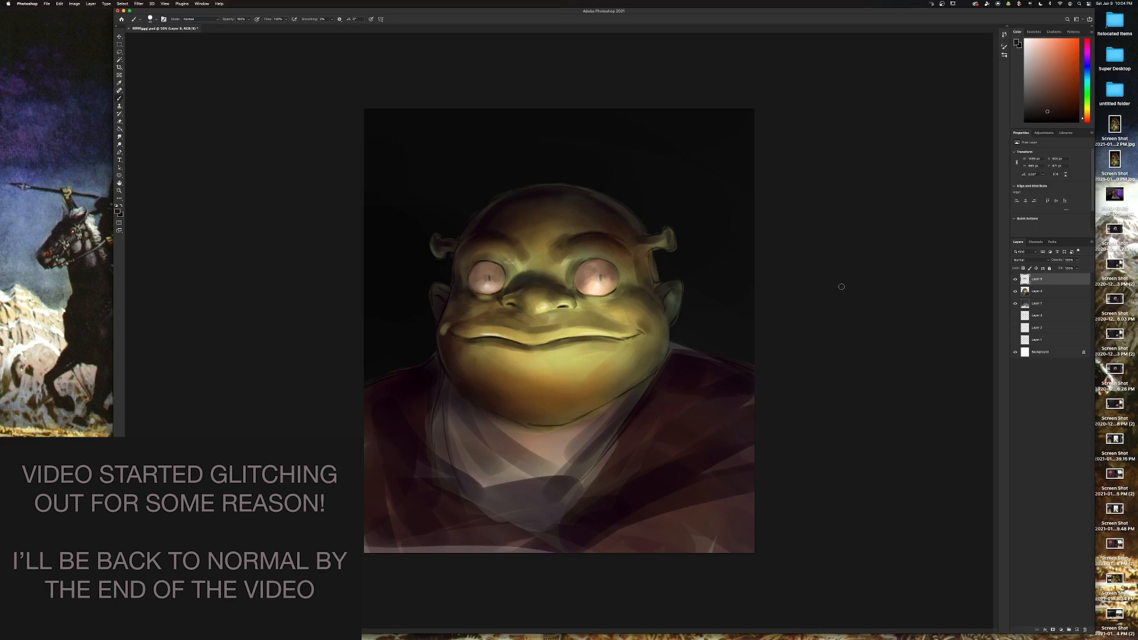
alt+click(624, 307)
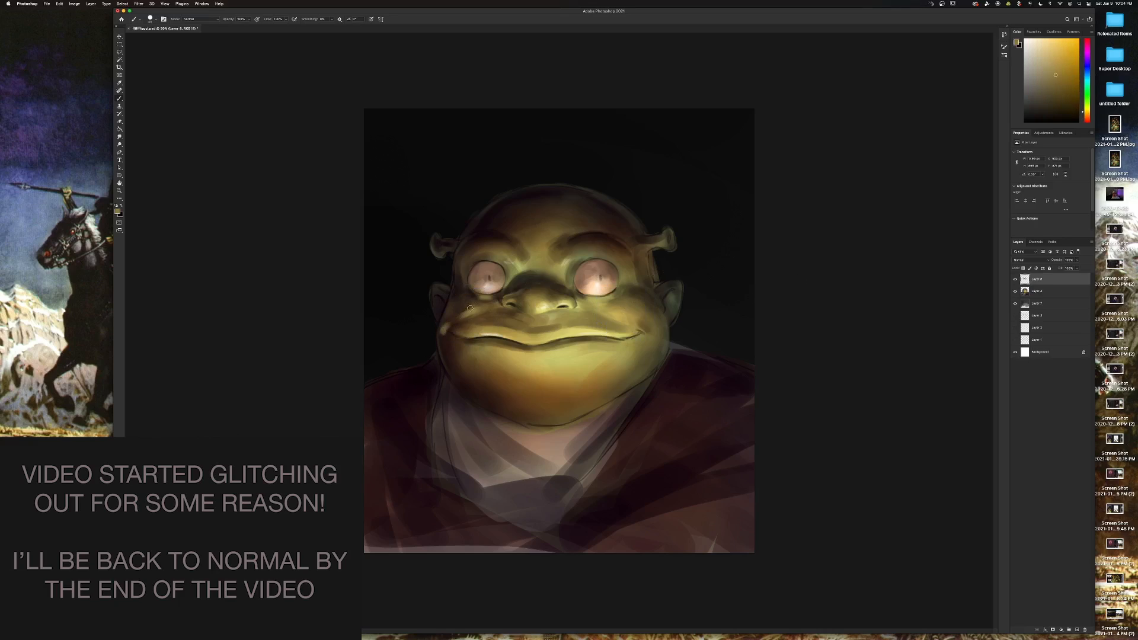
alt+click(467, 307)
alt+click(526, 265)
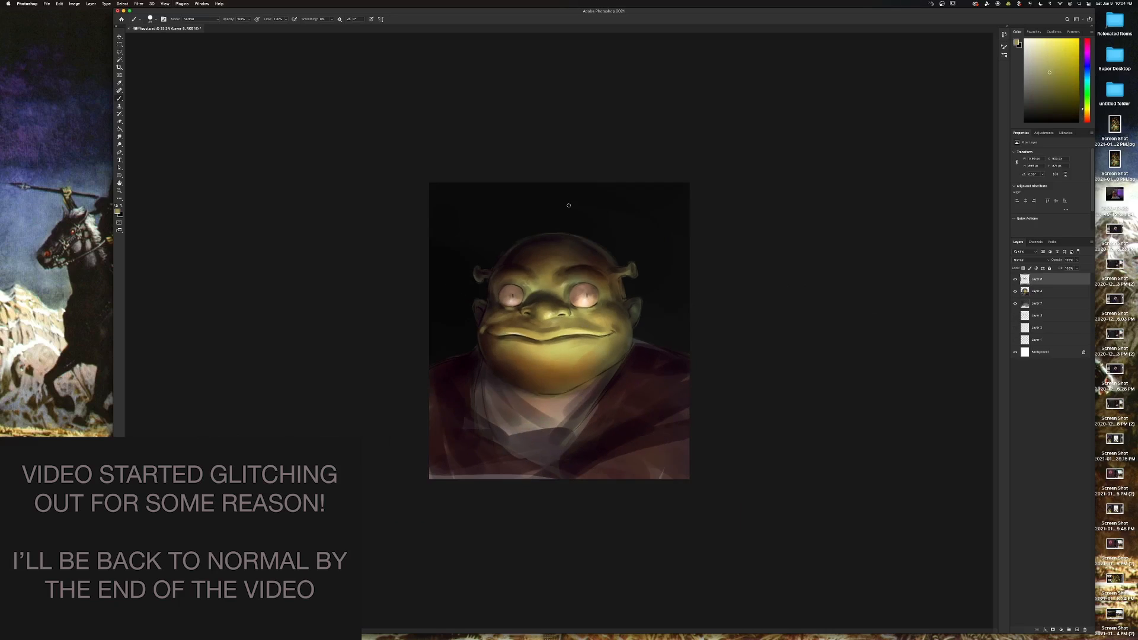
Repaint the chin below the lower lip with broad strokes of sampled yellow and golden ochre.
alt+click(508, 360)
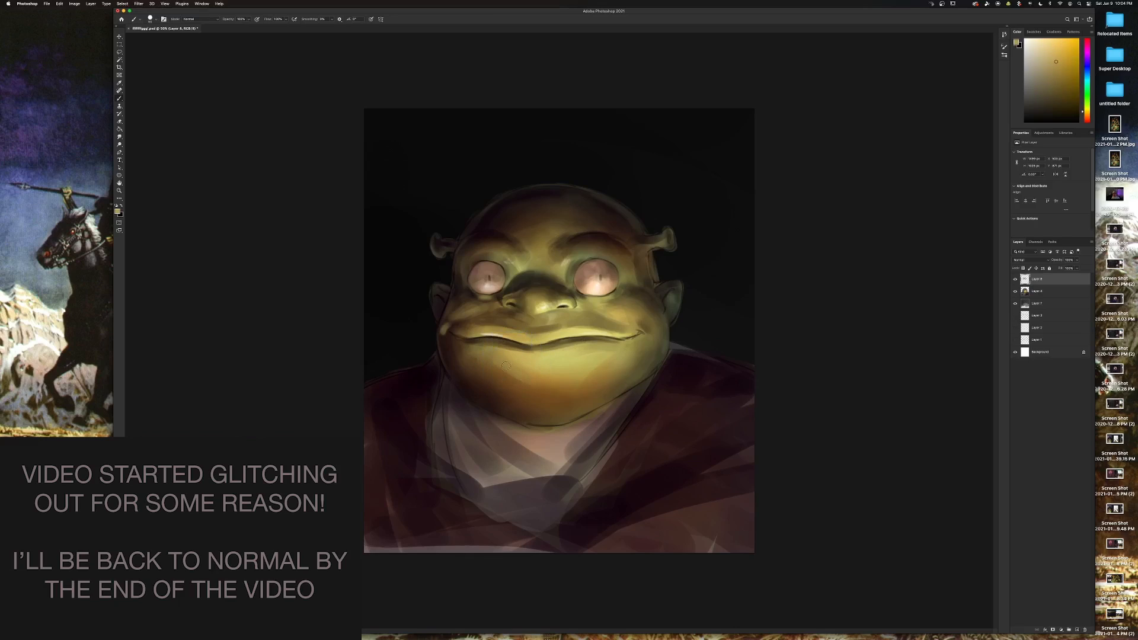
alt+click(551, 373)
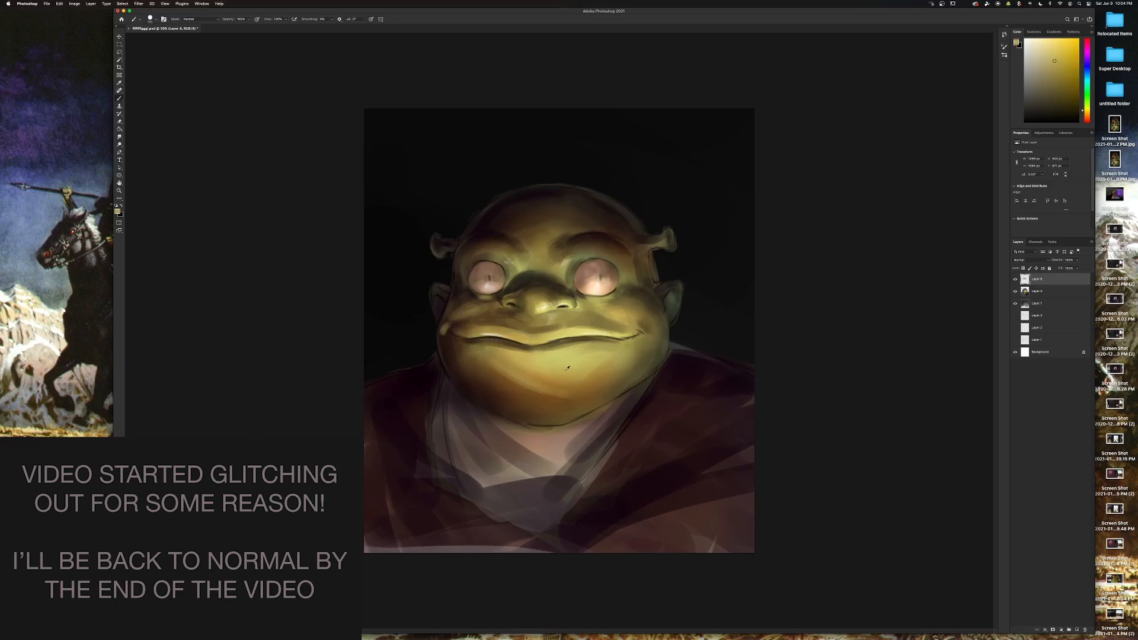
mouse_move(605, 362)
mouse_down()
mouse_move(571, 389)
mouse_move(616, 370)
mouse_move(588, 396)
mouse_move(632, 364)
mouse_move(572, 404)
mouse_move(585, 405)
mouse_move(501, 367)
mouse_move(562, 380)
mouse_move(571, 392)
mouse_move(555, 398)
mouse_move(580, 394)
mouse_move(542, 392)
mouse_up()
alt+click(572, 406)
alt+click(521, 375)
alt+click(539, 400)
alt+click(541, 390)
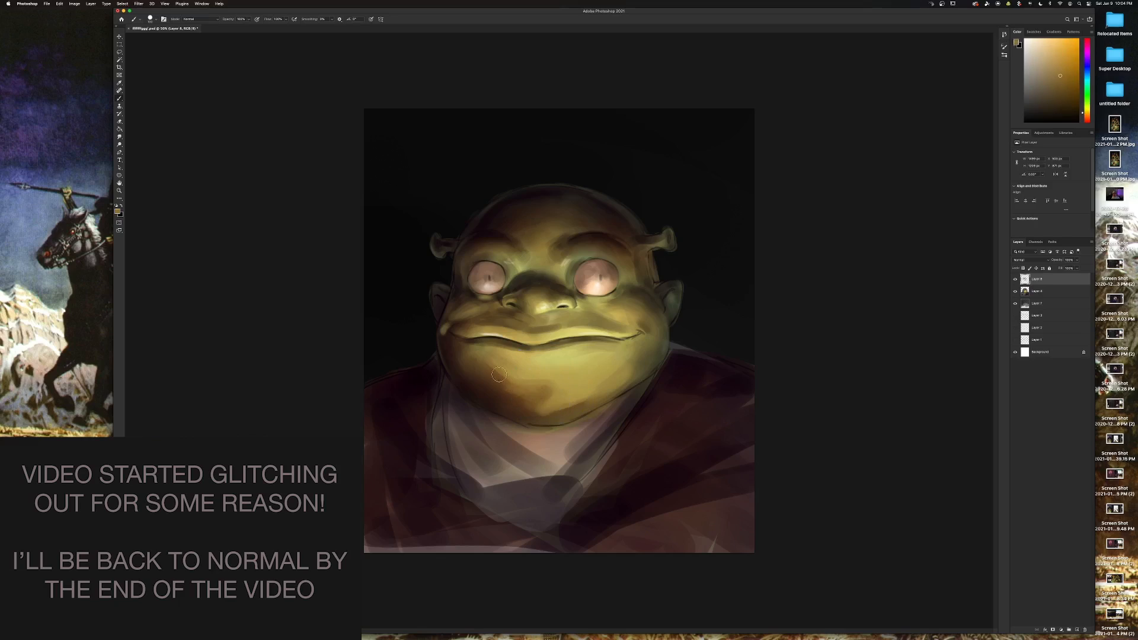
Blend the middle of the chin into the viewer-left jaw with sampled ochre and brown tones.
alt+click(544, 380)
alt+click(524, 376)
alt+click(548, 386)
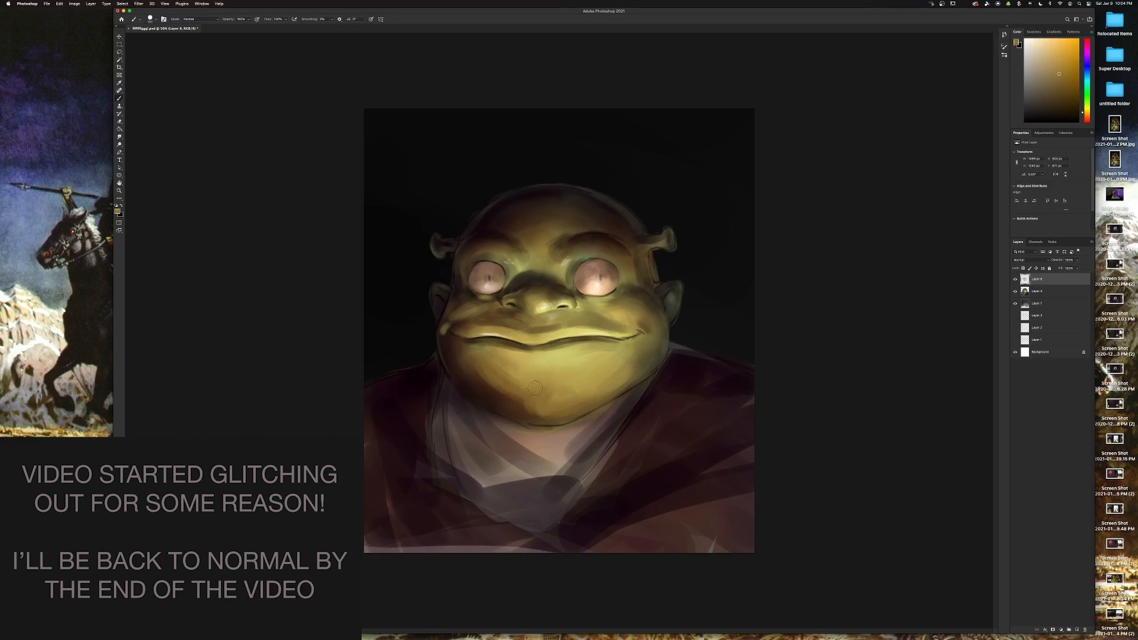
alt+click(504, 395)
alt+click(489, 389)
alt+click(479, 371)
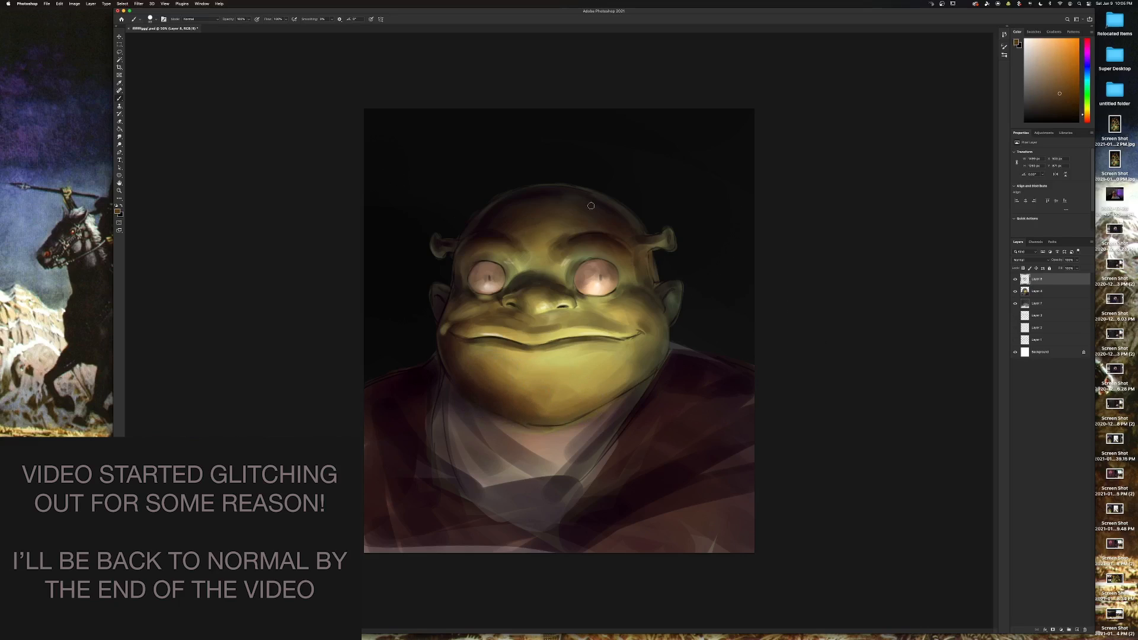
Darken the neck and the edge beneath the viewer-right jaw with sampled dark brown.
alt+click(479, 264)
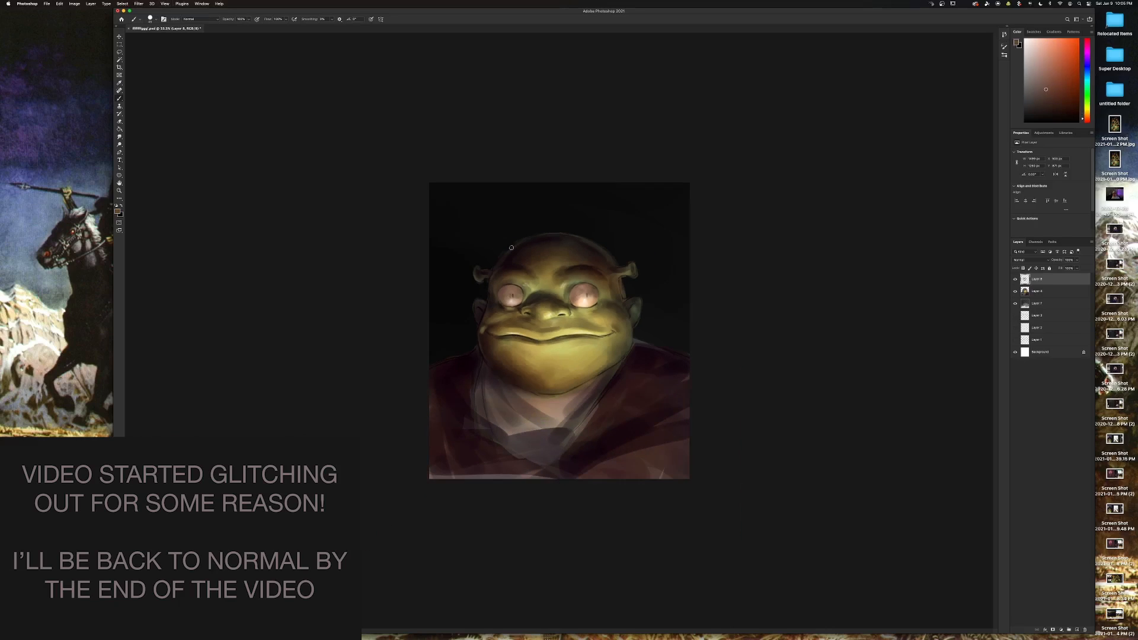
alt+click(626, 393)
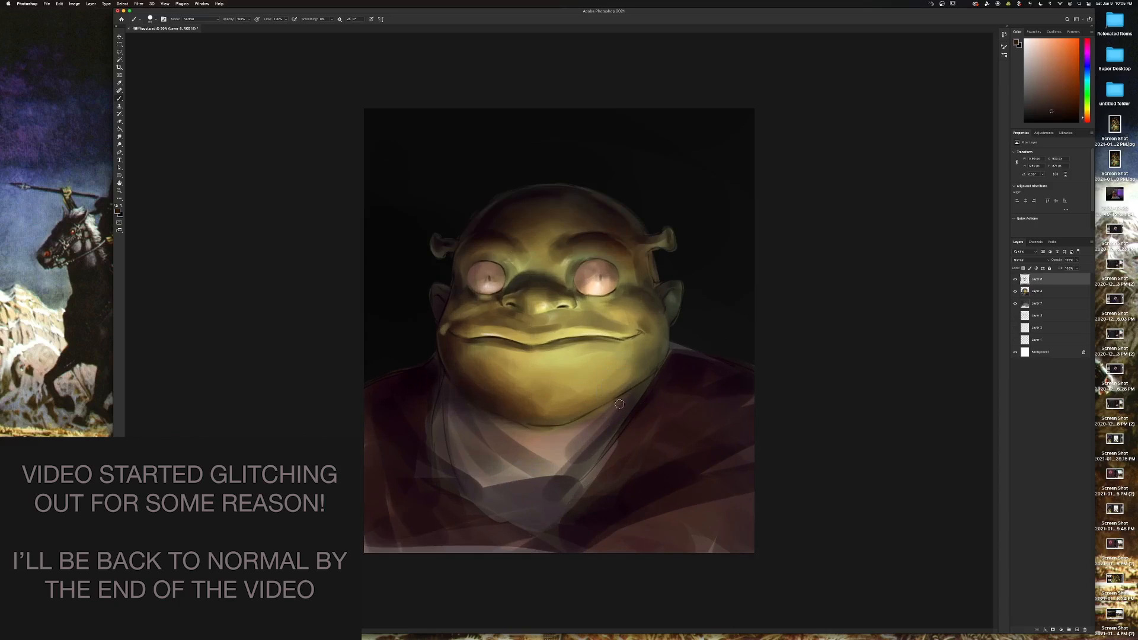
mouse_move(543, 445)
mouse_down()
mouse_move(608, 411)
mouse_move(522, 450)
mouse_move(609, 404)
mouse_up()
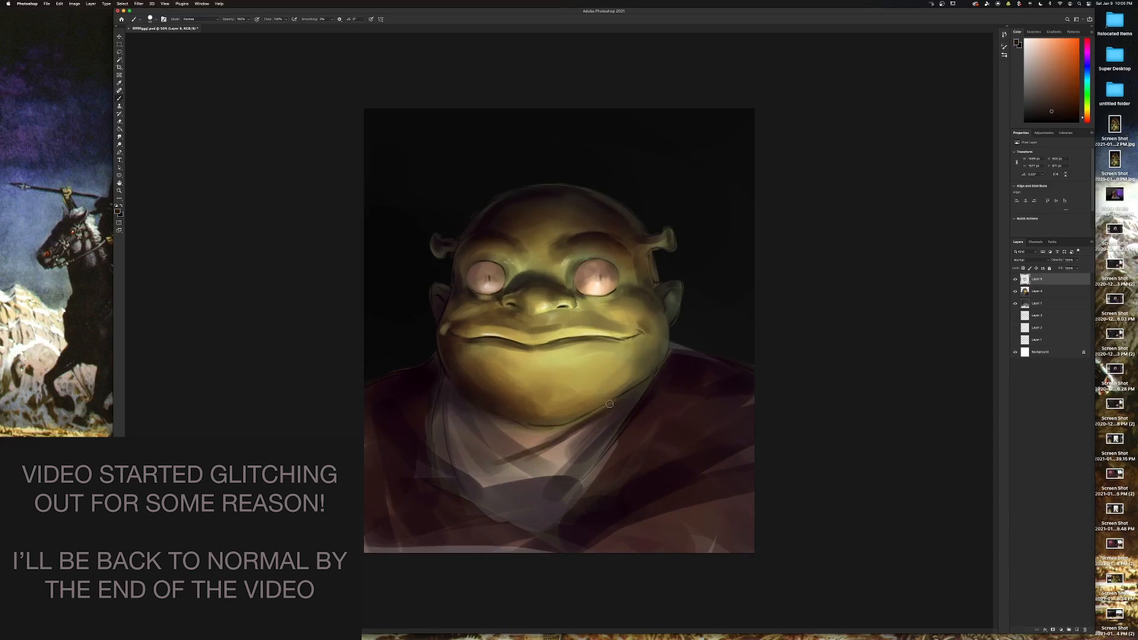
Smooth the viewer-right side of the chin with sampled golden and olive-yellow tones.
alt+click(552, 397)
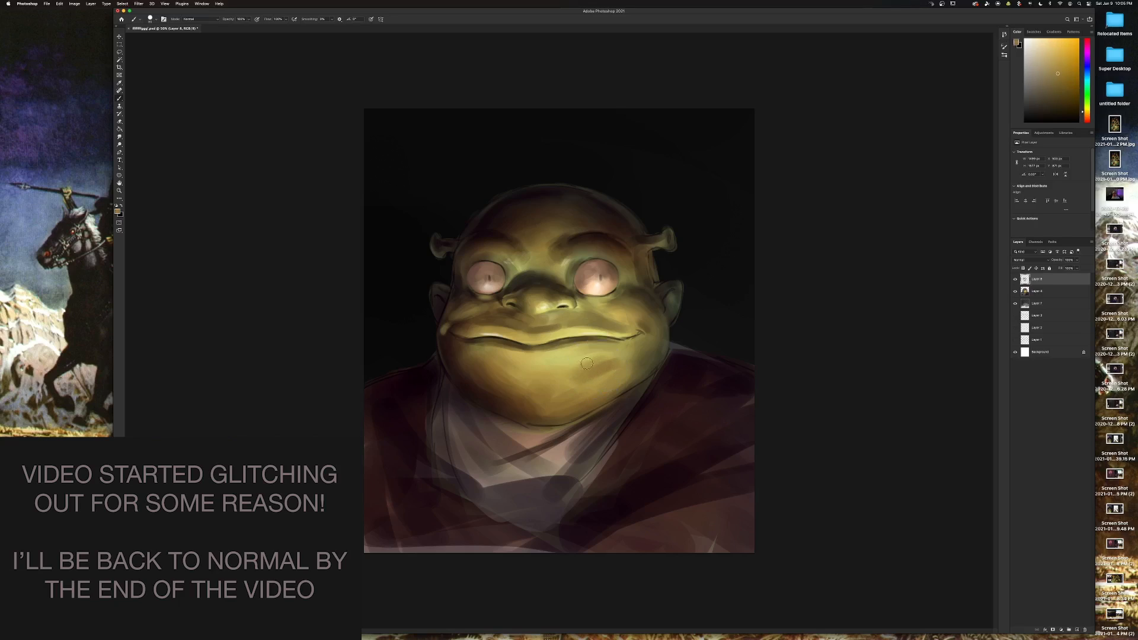
mouse_move(586, 363)
mouse_down()
mouse_move(557, 369)
mouse_move(614, 348)
mouse_up()
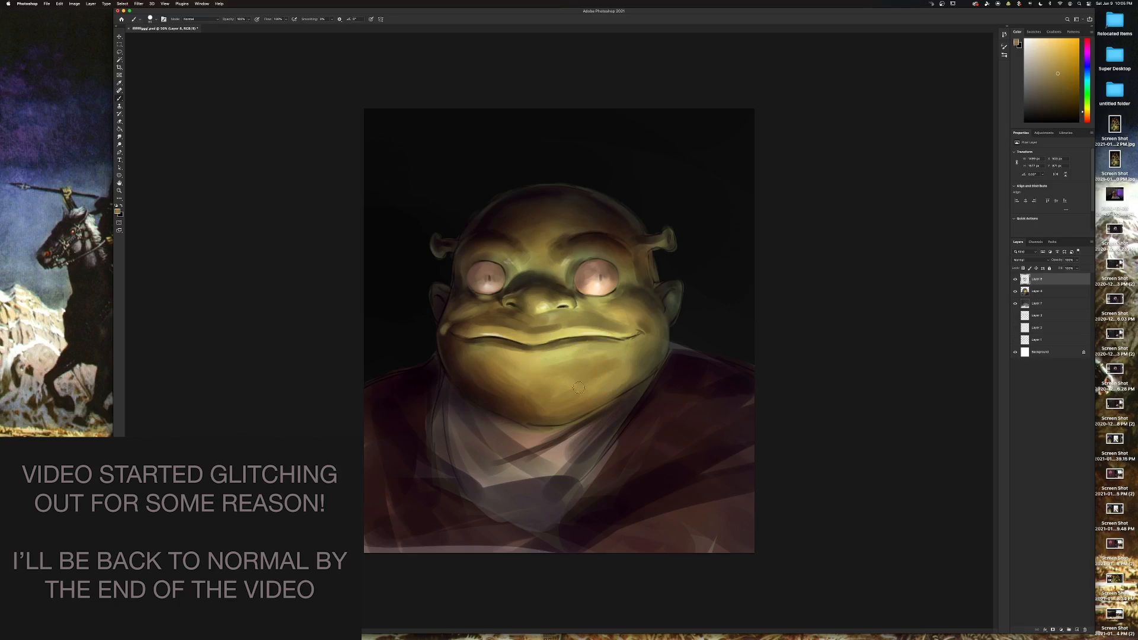
alt+click(621, 379)
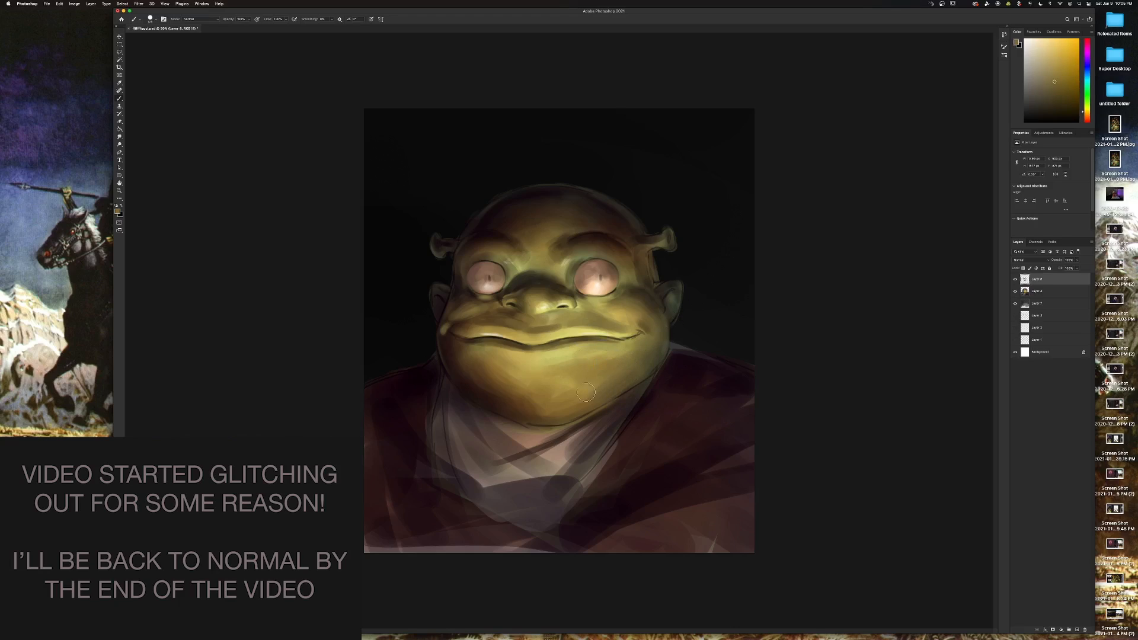
alt+click(622, 374)
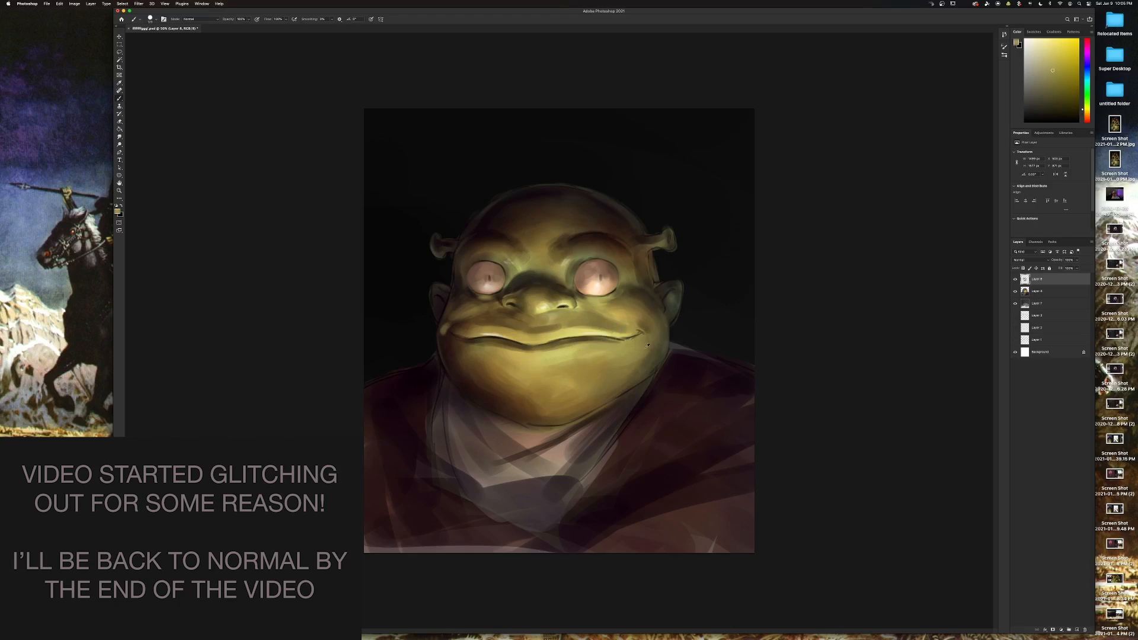
Widen the outer contours of both cheeks with sampled skin and shadow tones.
alt+click(663, 314)
mouse_move(667, 322)
mouse_down()
mouse_move(664, 351)
mouse_move(663, 323)
mouse_move(667, 339)
mouse_up()
alt+click(445, 306)
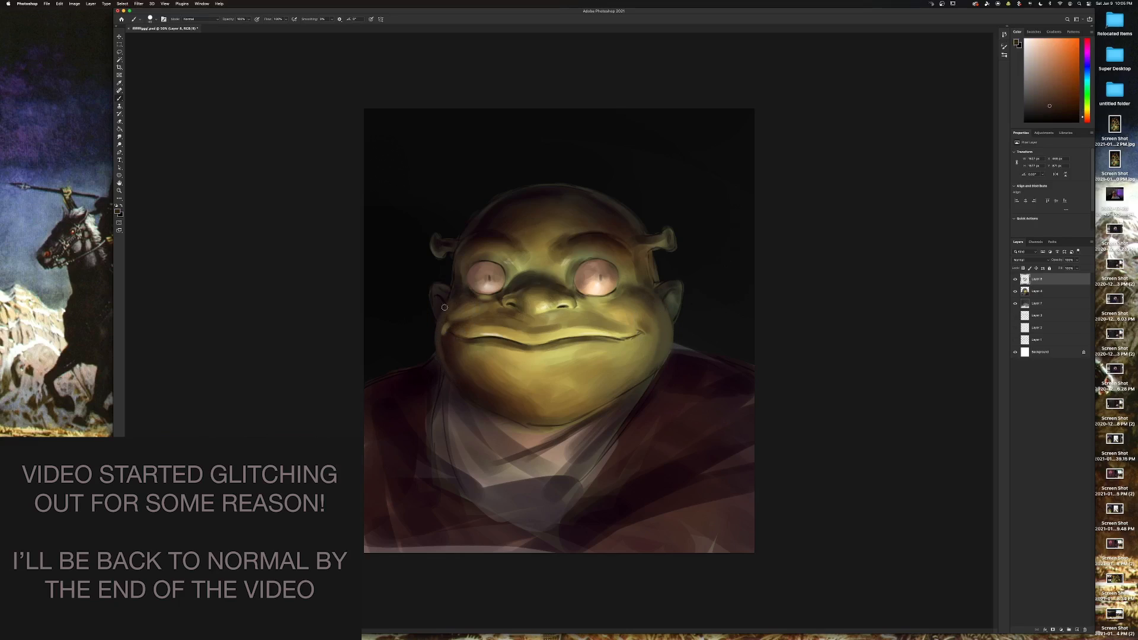
alt+click(443, 352)
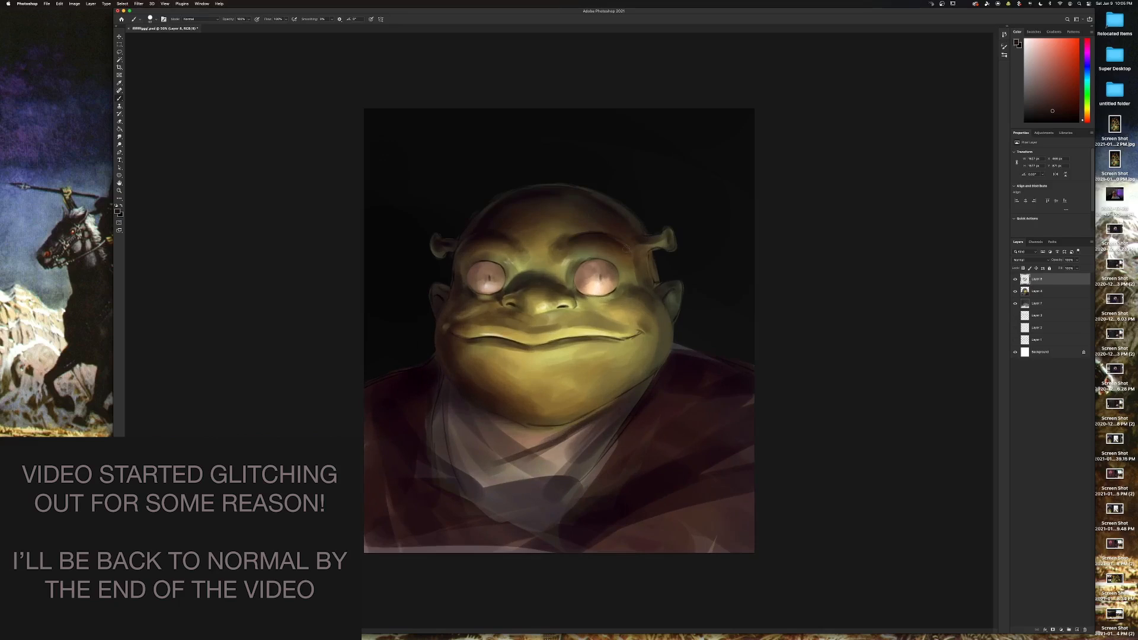
Shade the pink eyeballs with sampled dark and muted pink tones and touch up the viewer-right cheek.
alt+click(579, 291)
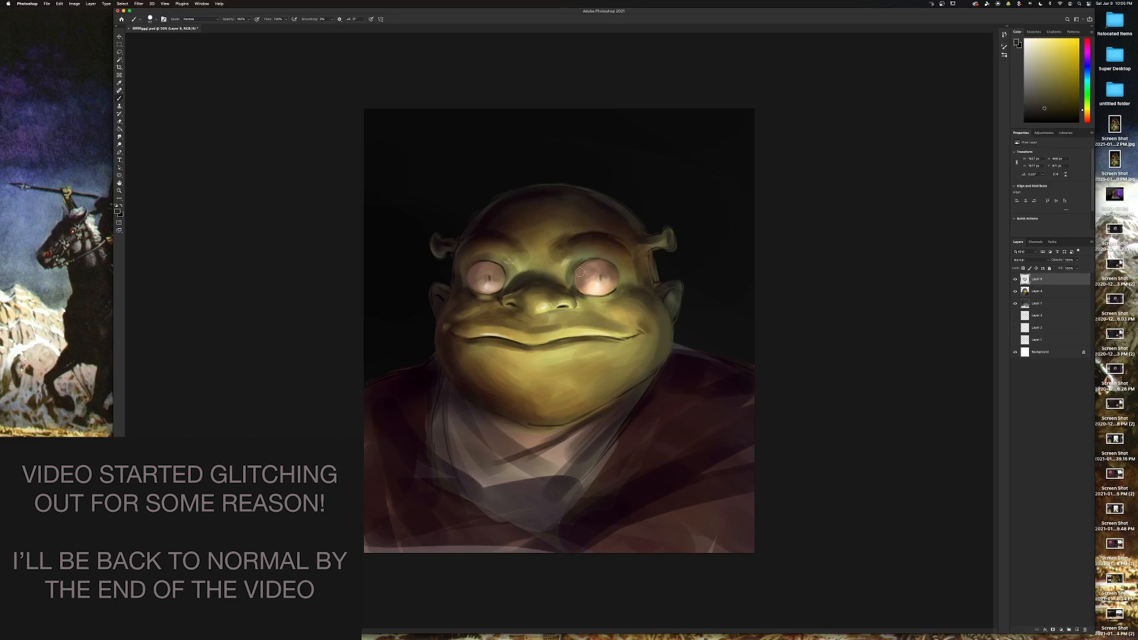
drag(605, 272, 614, 276)
alt+click(483, 318)
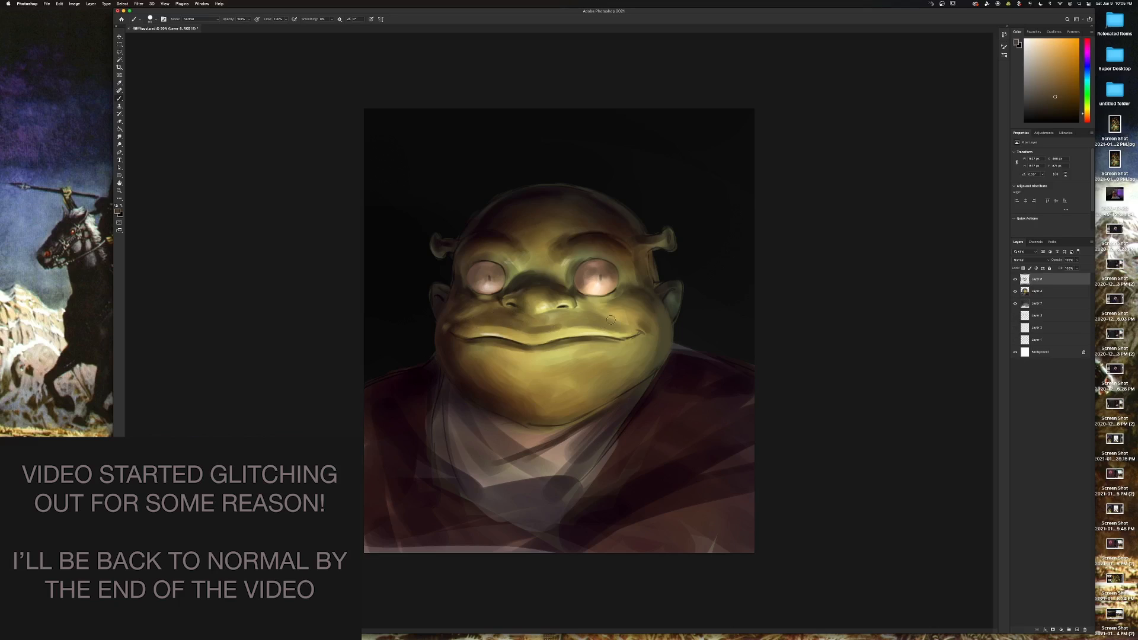
key(super+minus)
key(super+equal)
alt+click(587, 280)
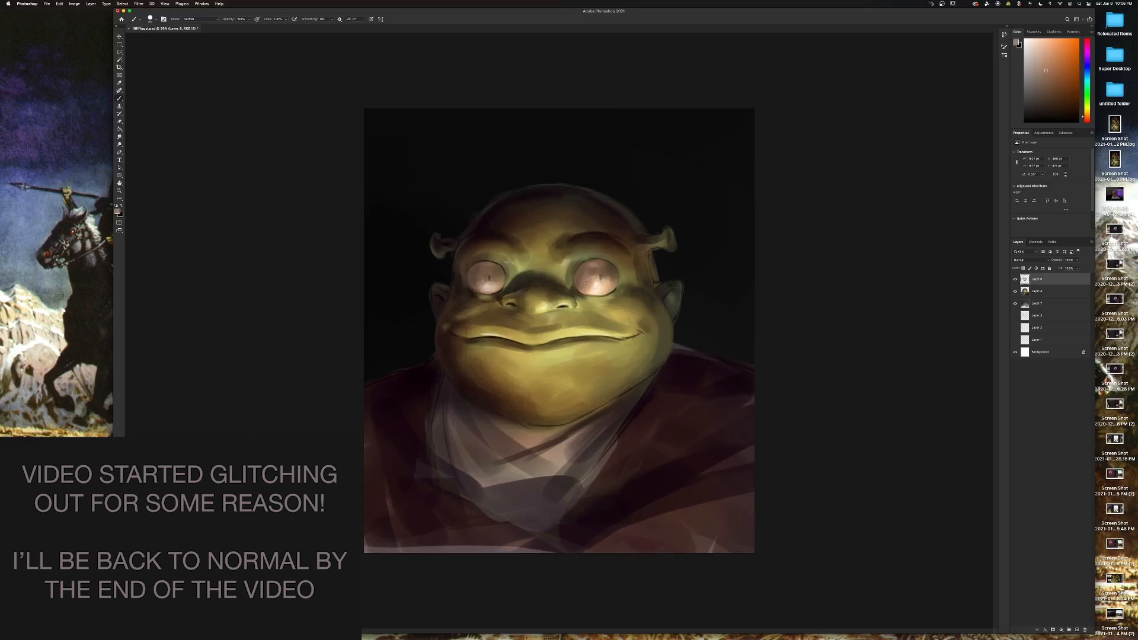
alt+click(607, 282)
Darken the robe along the canvas's lower edge and over the viewer-right shoulder with broad sampled dark maroon strokes.
alt+click(413, 510)
mouse_move(427, 540)
mouse_down()
mouse_move(447, 549)
mouse_move(366, 545)
mouse_up()
alt+click(610, 514)
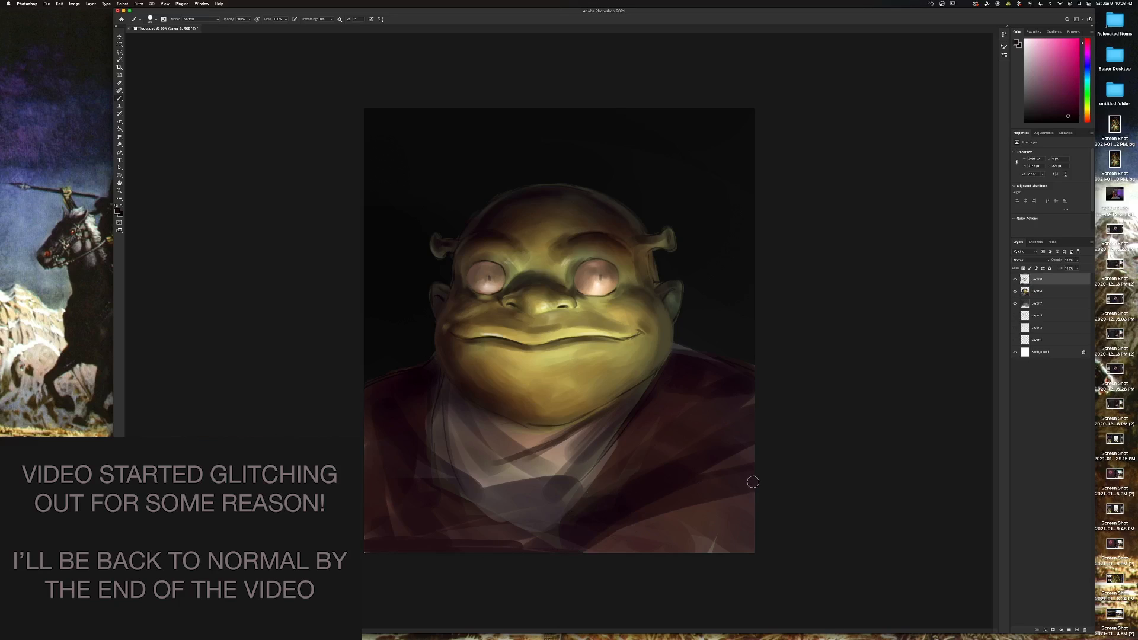
drag(752, 477, 541, 576)
drag(753, 536, 614, 554)
drag(825, 551, 691, 557)
drag(752, 500, 634, 525)
drag(759, 451, 661, 498)
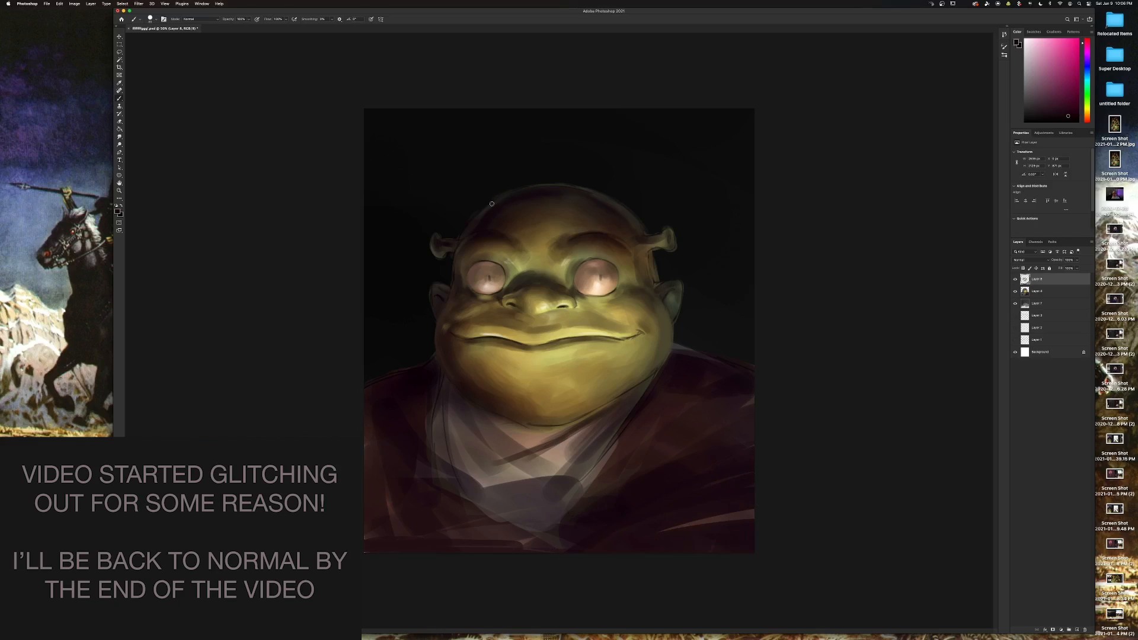
Clean up the head's outline and the temple beside the viewer-right ear with sampled dark tones.
alt+click(472, 221)
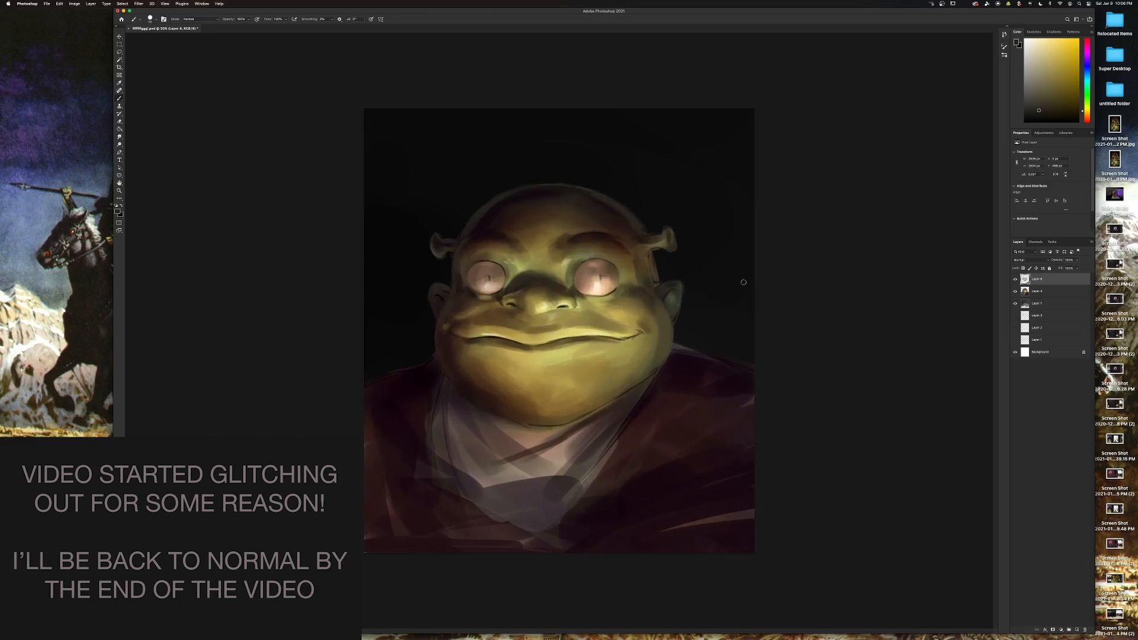
alt+click(655, 272)
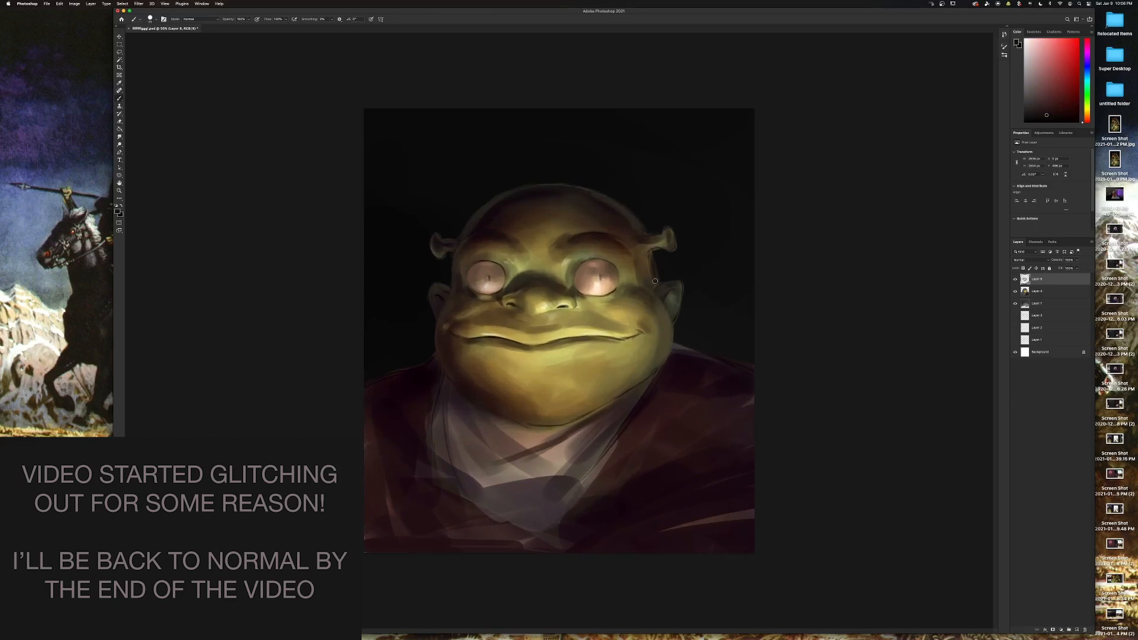
alt+click(650, 267)
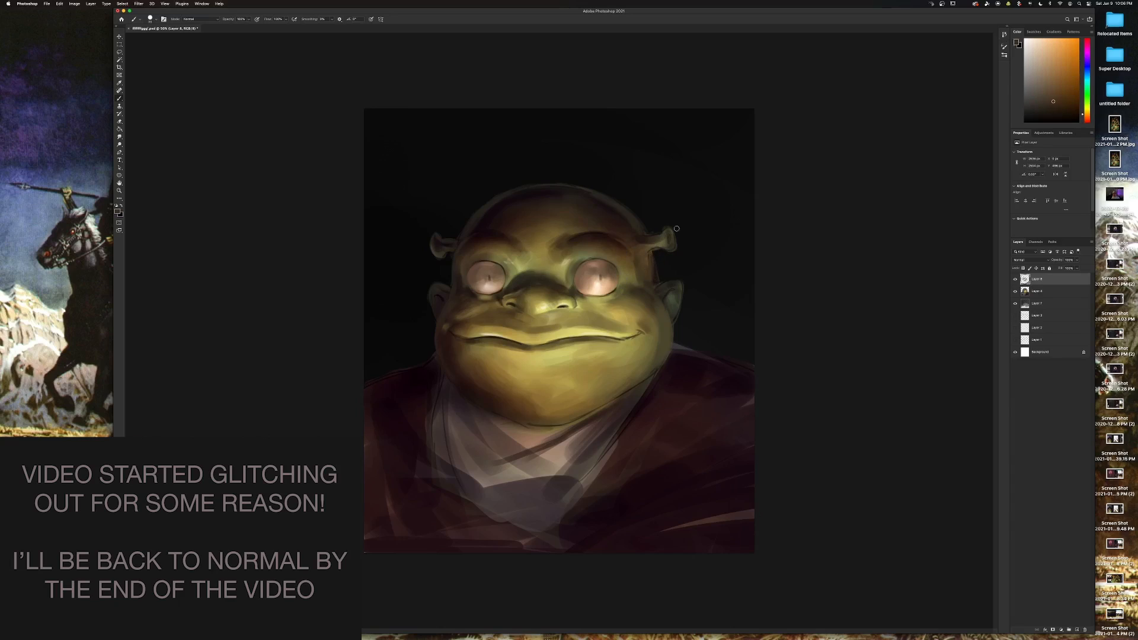
Brighten the viewer-right ear with a sampled yellowish skin tone.
alt+click(669, 288)
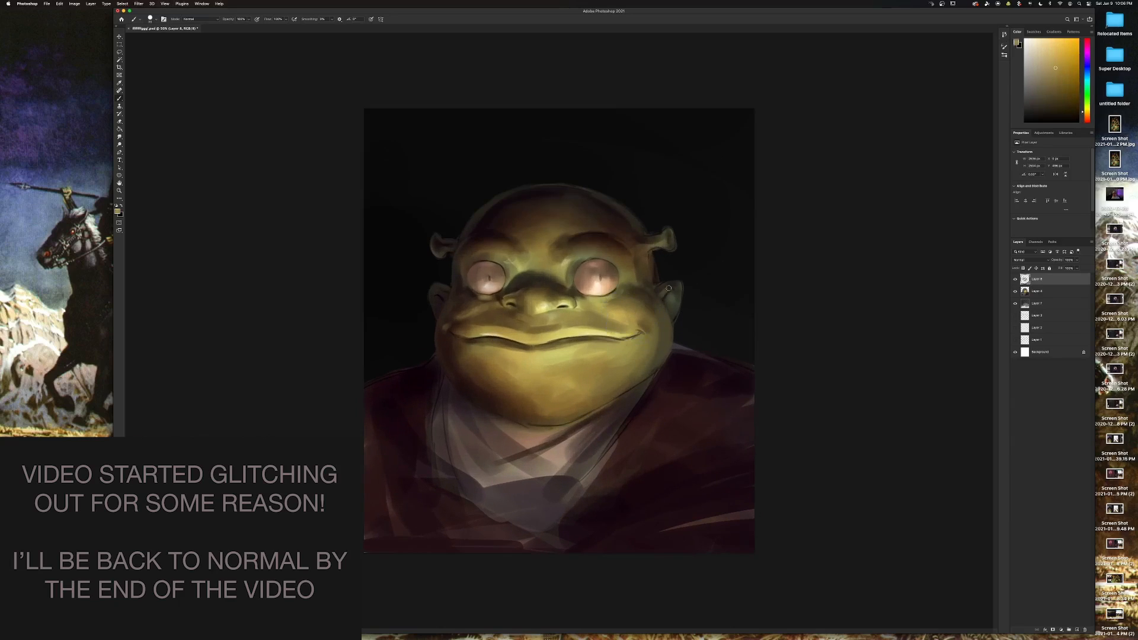
mouse_move(668, 288)
mouse_down()
mouse_move(663, 297)
mouse_move(680, 294)
mouse_up()
Switch to the soft render brush and blend the brow and nose bridge between the eyes with sampled skin tones.
right_click(664, 320)
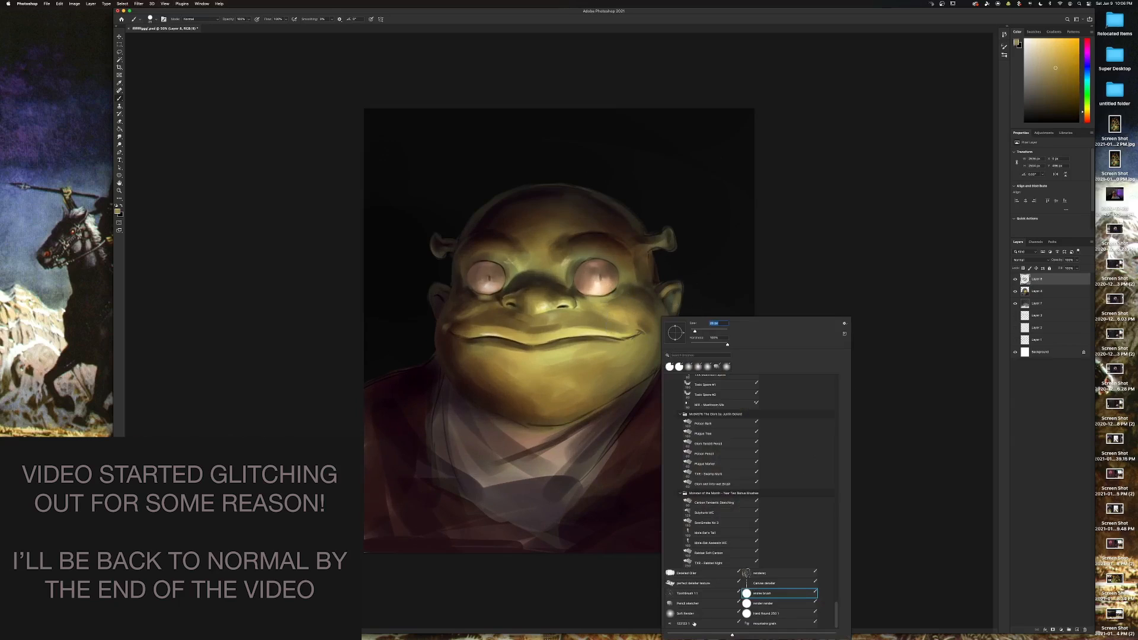
click(694, 623)
key(Return)
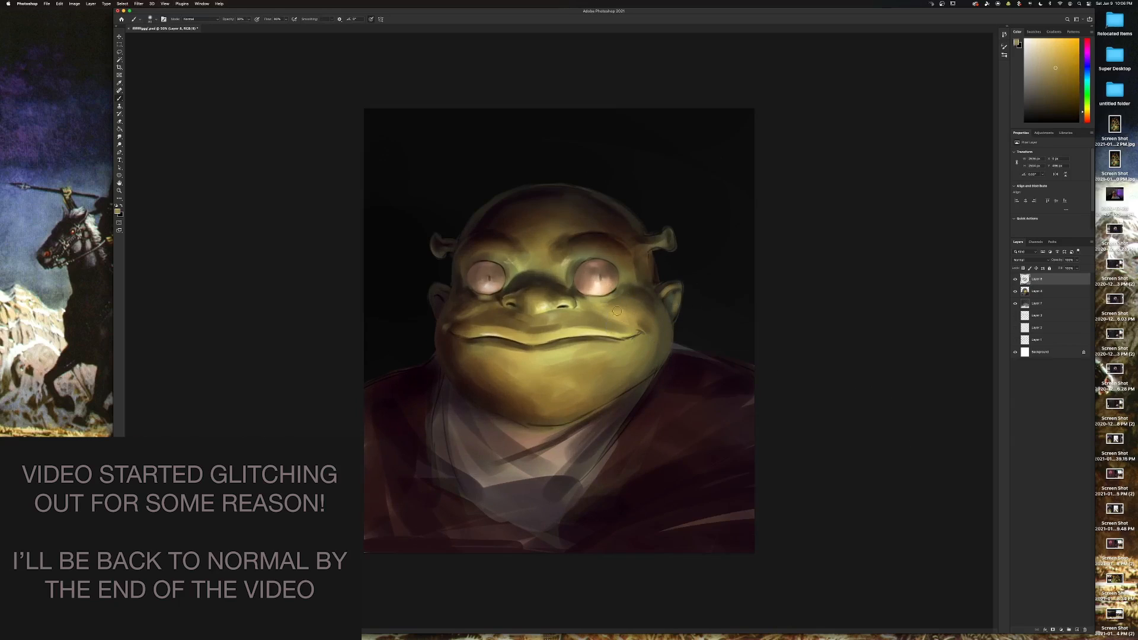
alt+click(562, 261)
alt+click(533, 259)
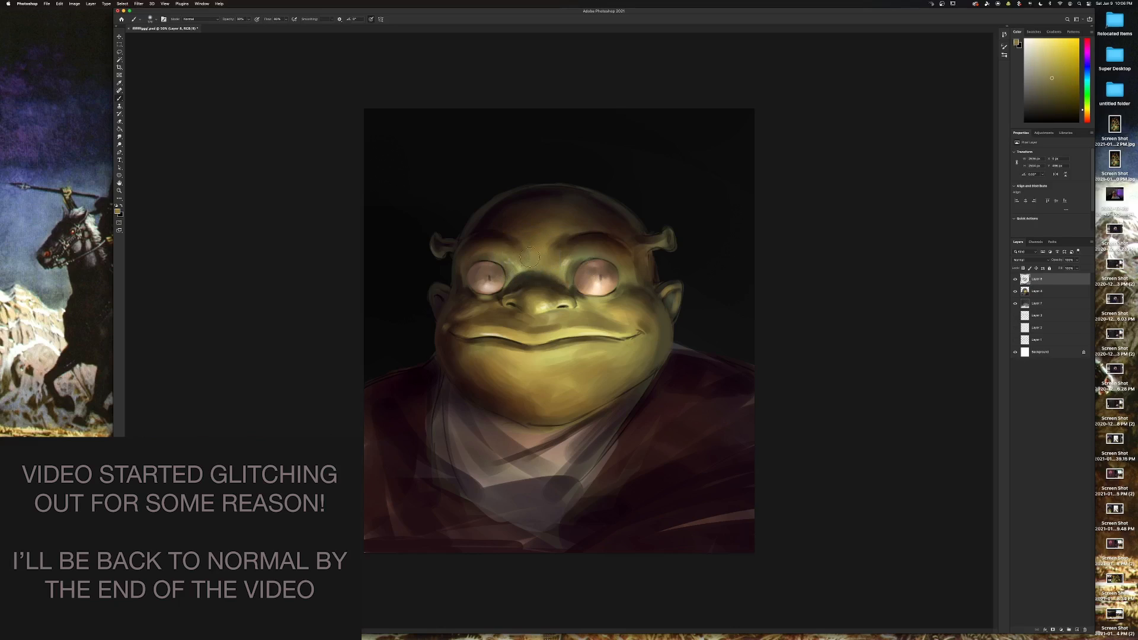
alt+click(570, 249)
alt+click(579, 252)
Soften the upper lip and the area beneath the nose, out to the viewer-left cheek, with sampled tones.
alt+click(555, 321)
alt+click(581, 315)
alt+click(506, 321)
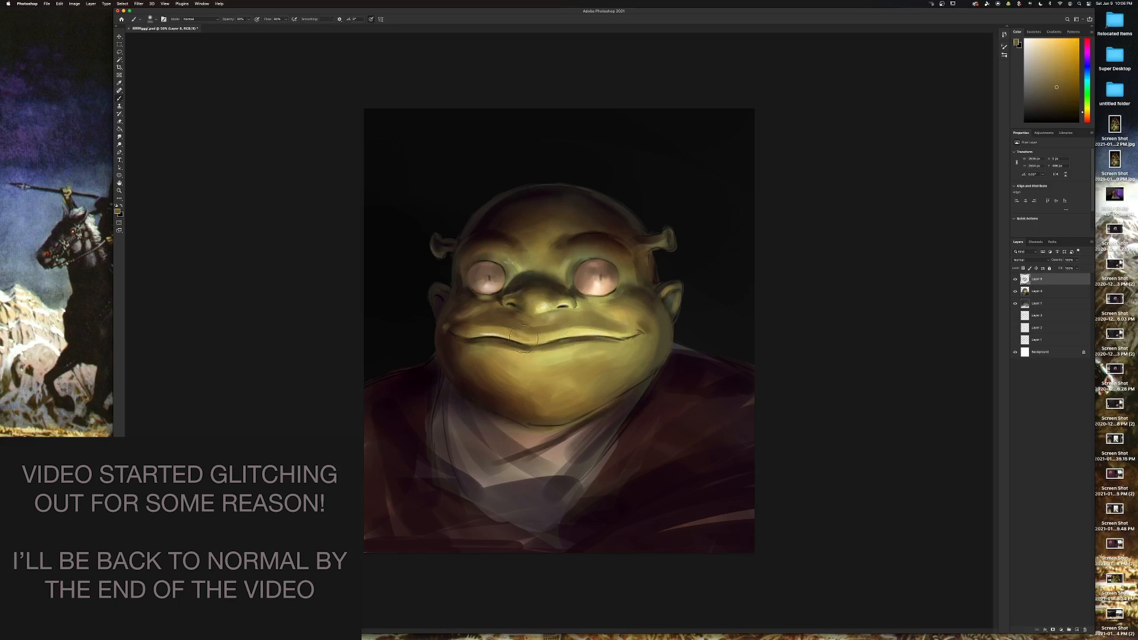
drag(504, 330, 534, 347)
alt+click(519, 335)
alt+click(483, 323)
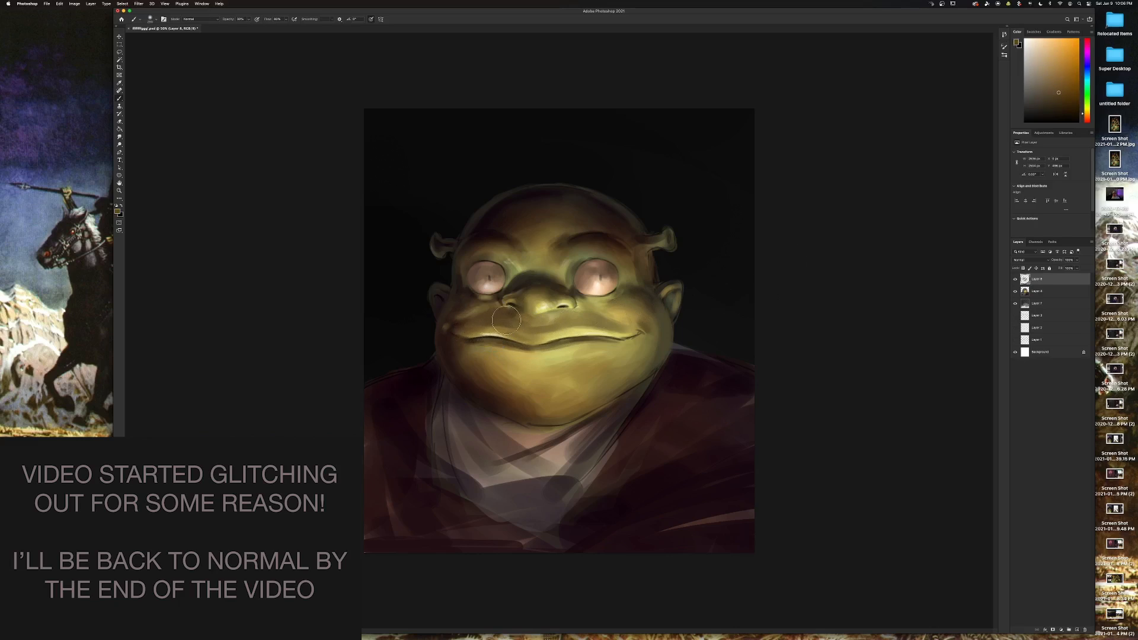
alt+click(456, 327)
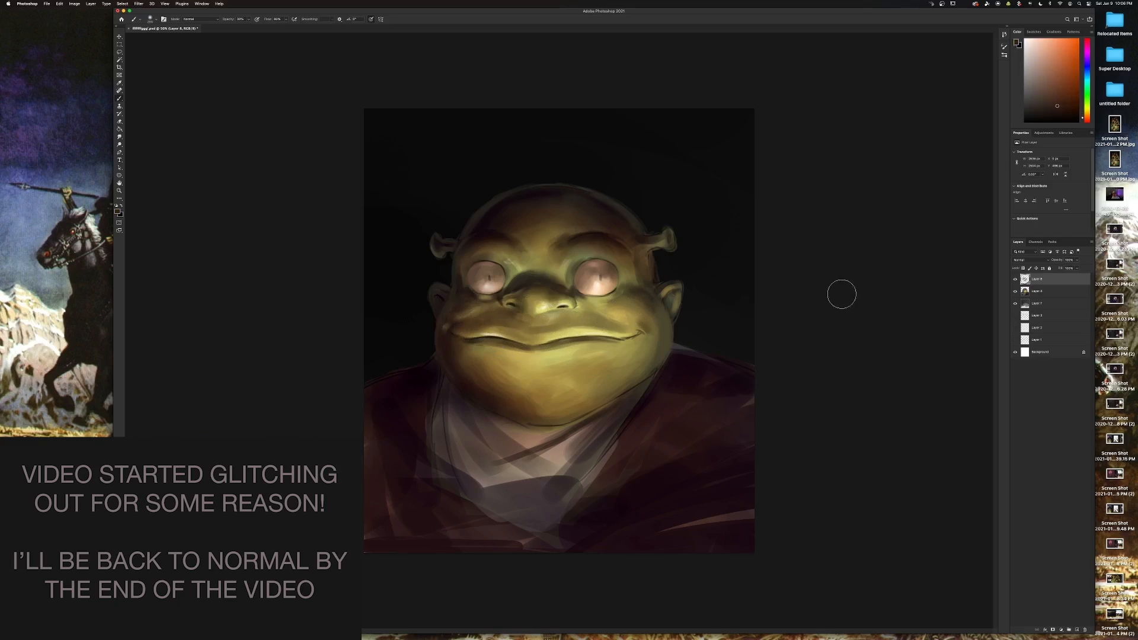
Blend the shading beneath the viewer-right eye into the cheek with sampled skin and shadow tones.
alt+click(622, 293)
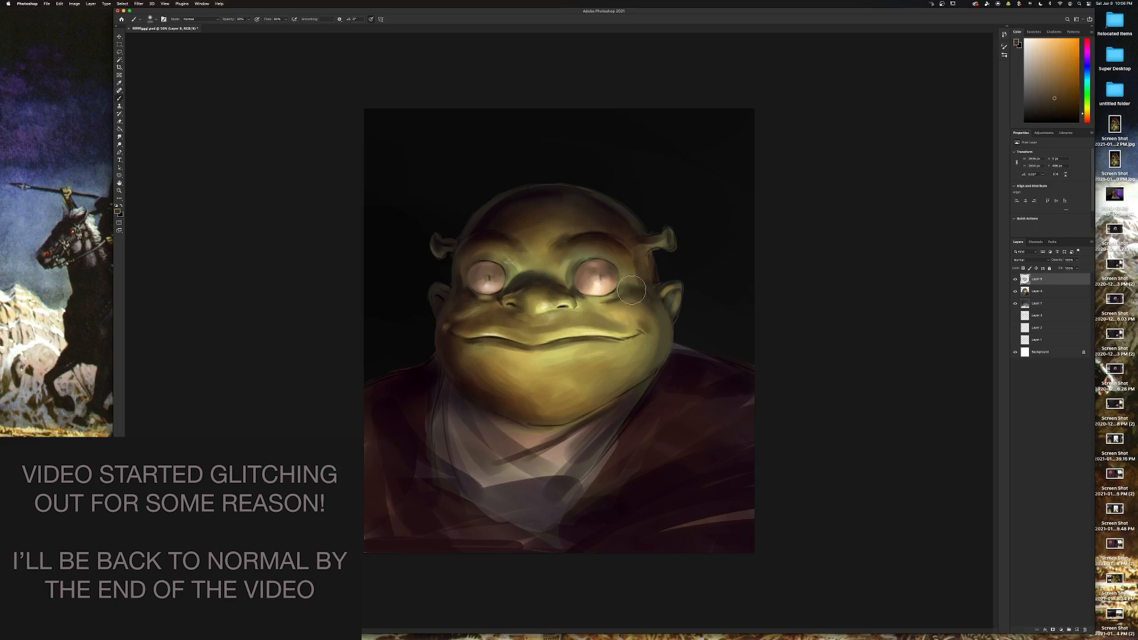
alt+click(619, 302)
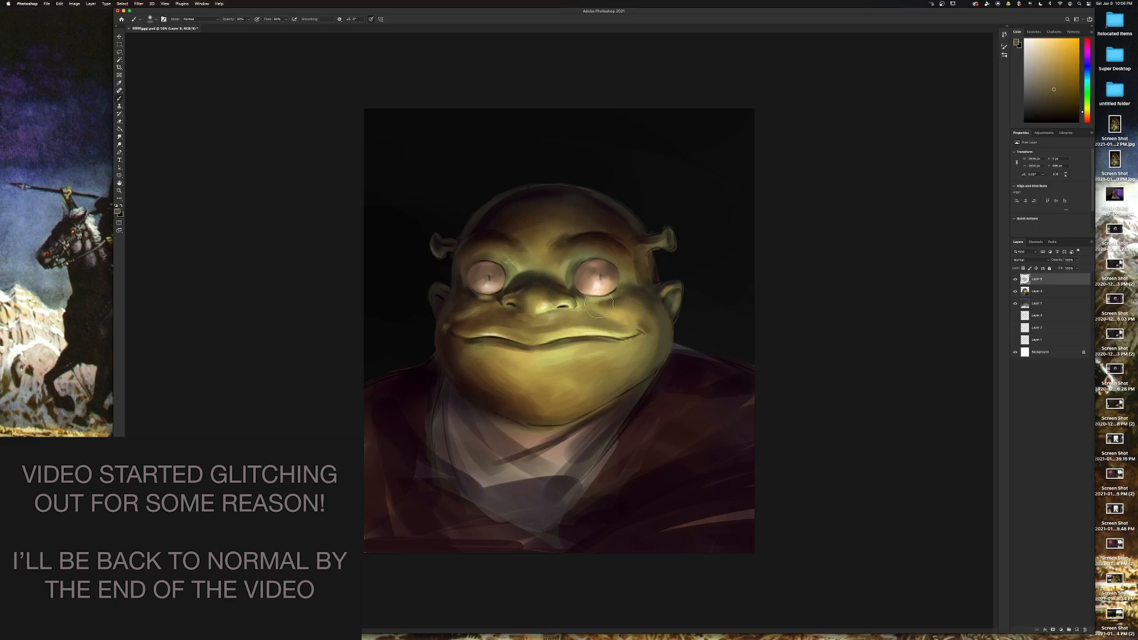
alt+click(619, 297)
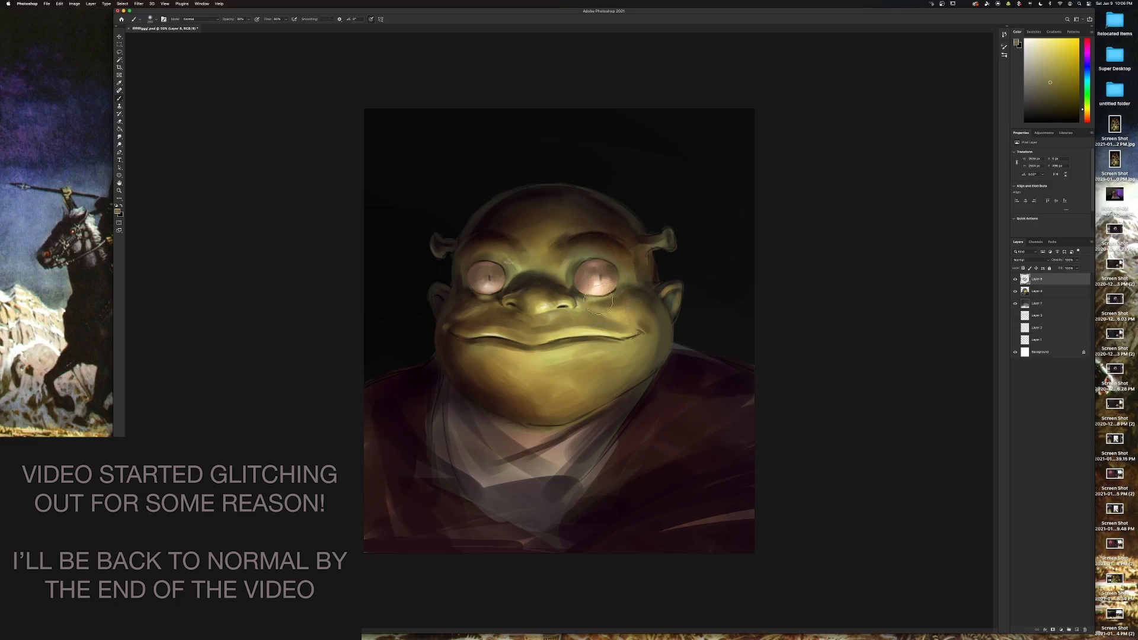
alt+click(631, 295)
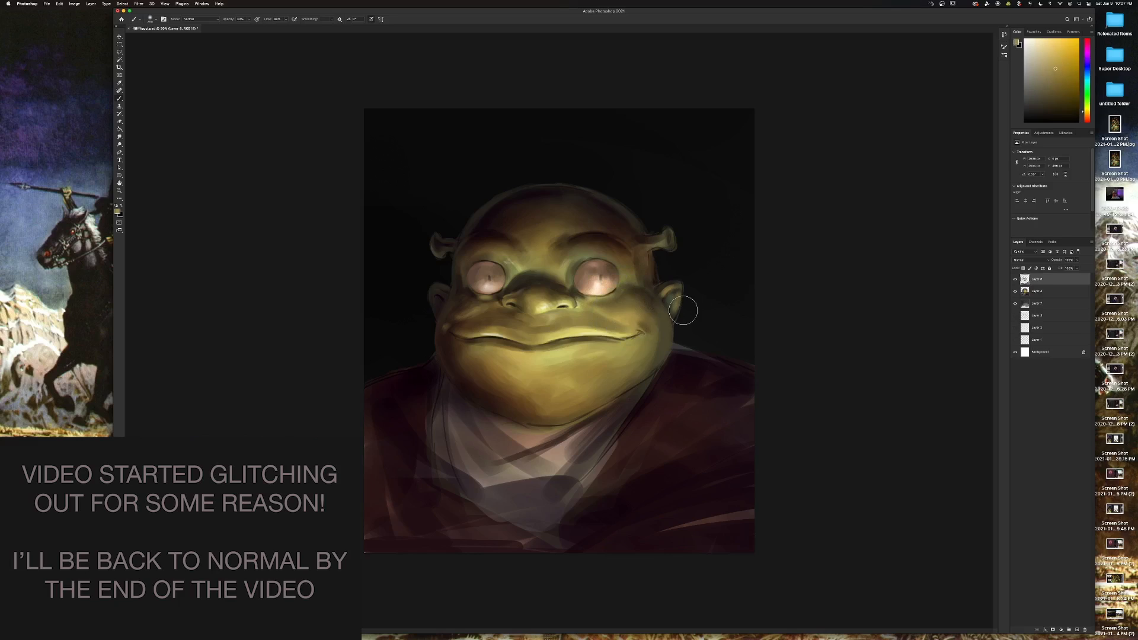
Shade the lower lip and the viewer-left corner of the mouth with sampled dark tones.
alt+click(517, 350)
alt+click(464, 342)
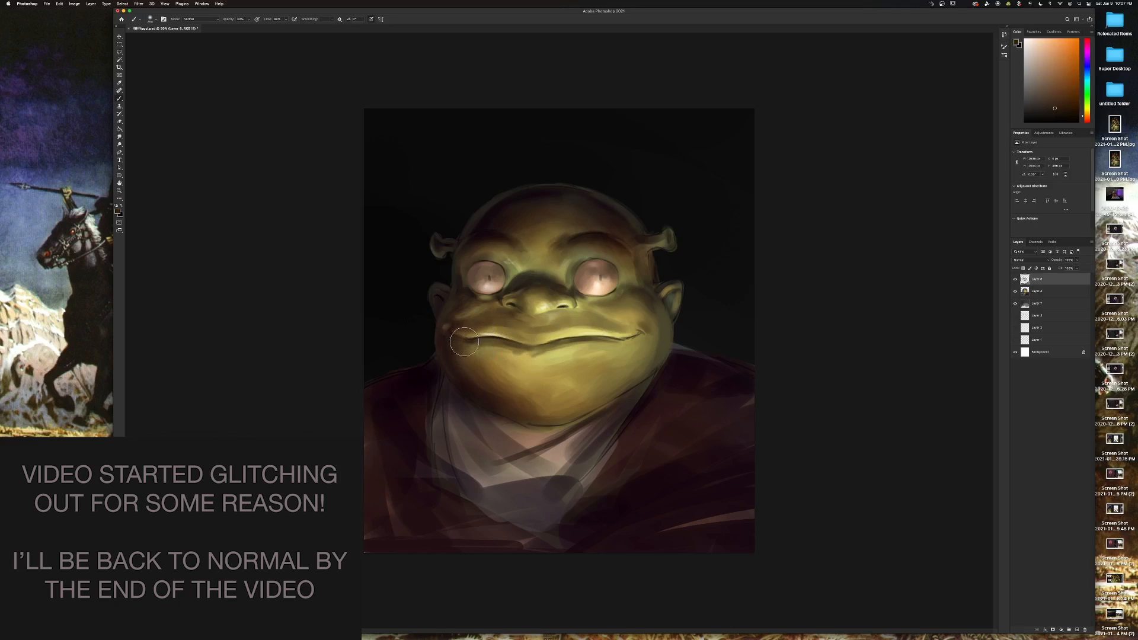
alt+click(477, 343)
alt+click(472, 343)
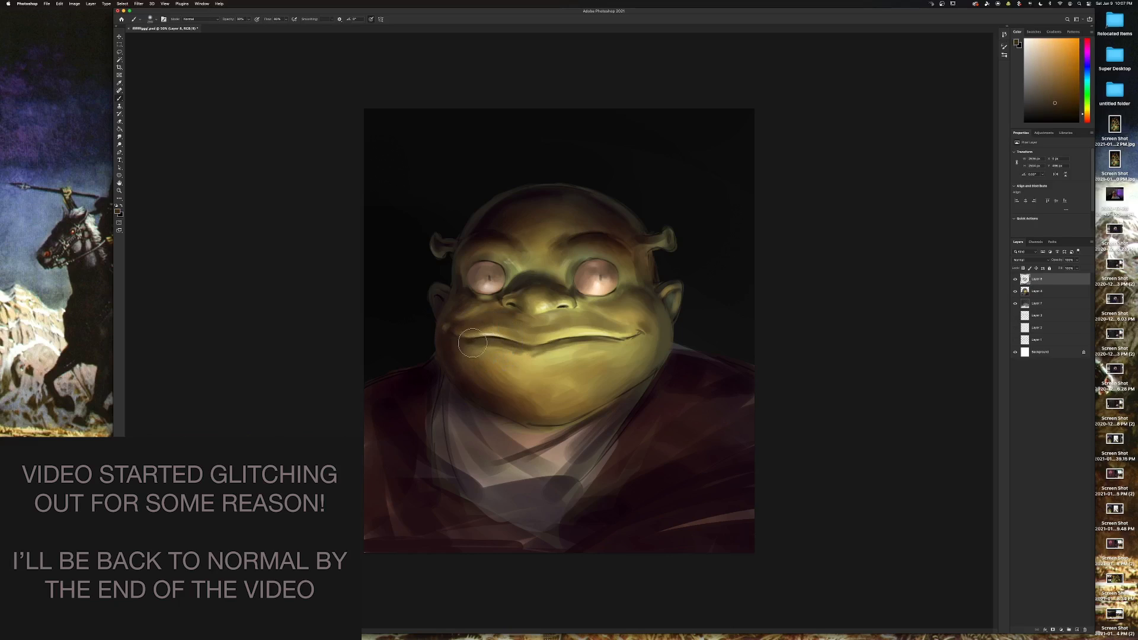
mouse_move(472, 343)
mouse_down()
mouse_move(457, 352)
mouse_move(482, 350)
mouse_up()
alt+click(475, 355)
Smooth the chin below the lower lip and the viewer-right cheek with sampled yellow skin tones.
alt+click(528, 400)
alt+click(563, 396)
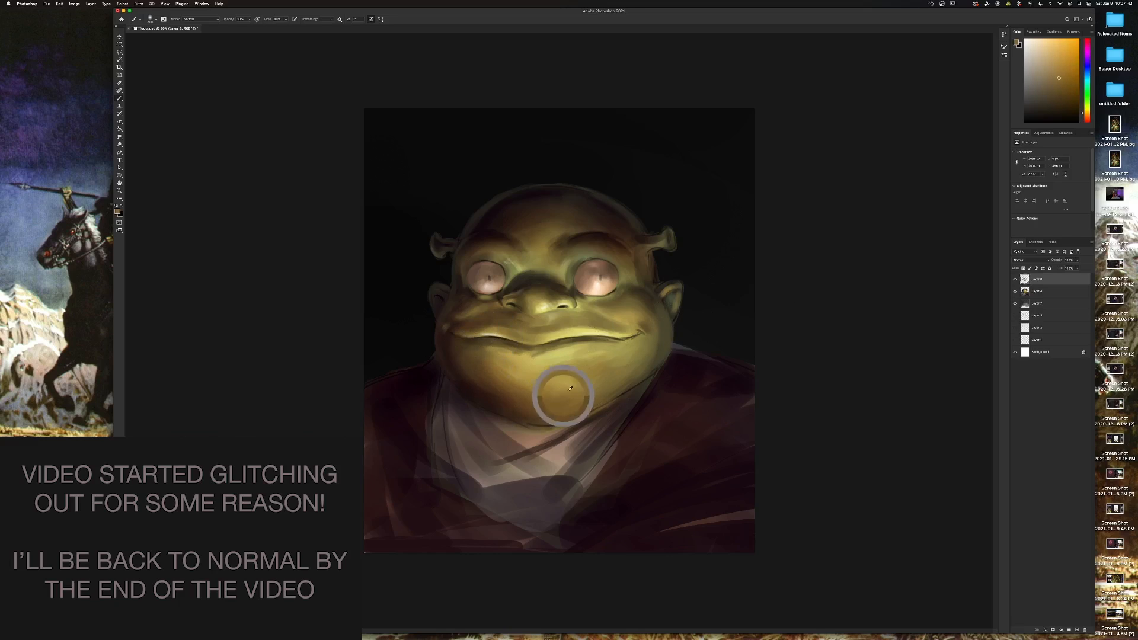
alt+click(561, 360)
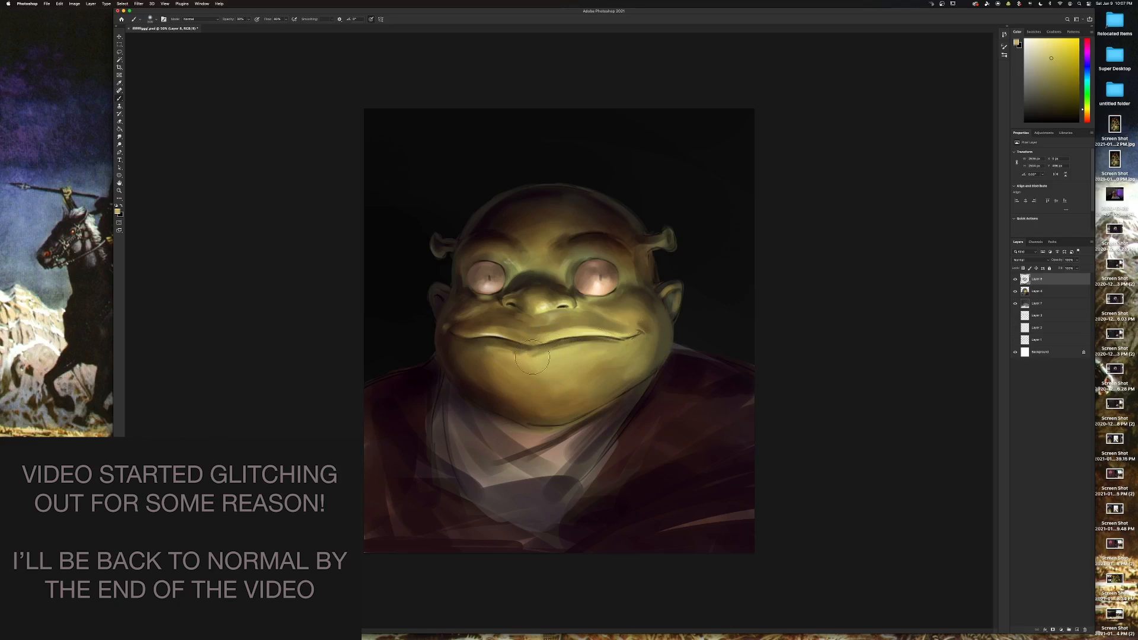
alt+click(648, 301)
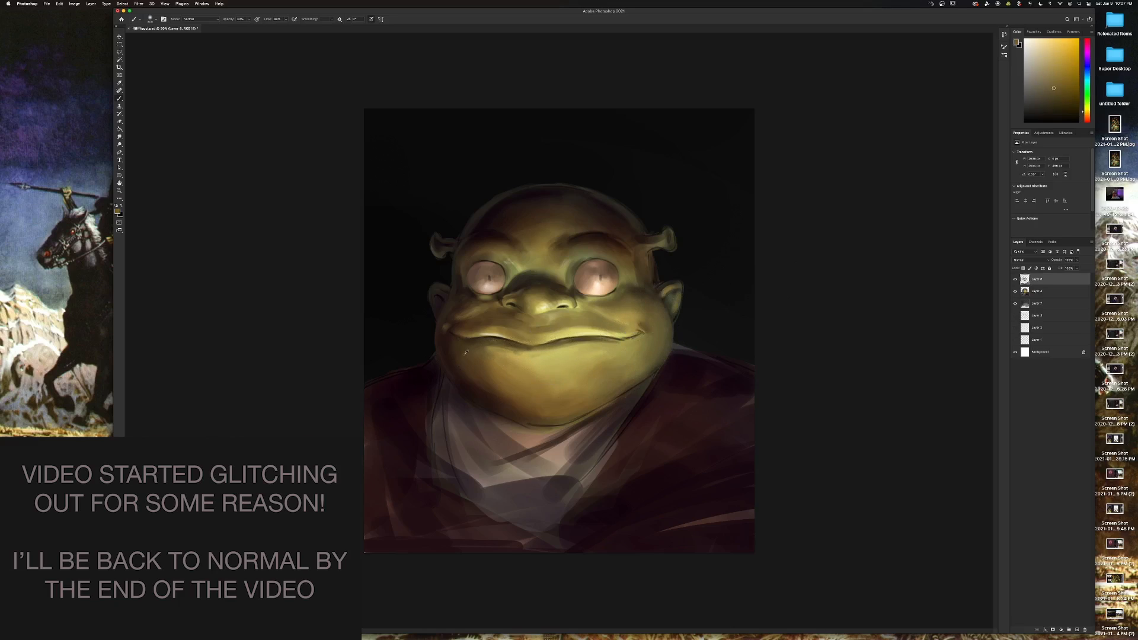
Darken the viewer-left cheek and jaw edge with soft sampled shadow tones, using a smaller brush for the contour.
alt+click(451, 304)
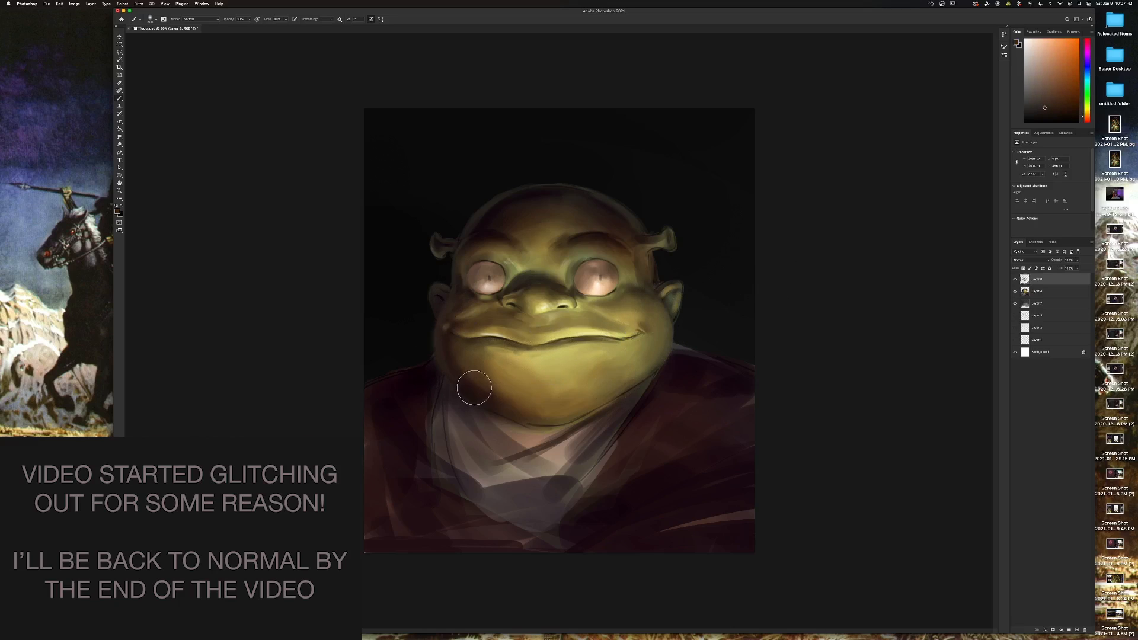
alt+click(458, 403)
mouse_move(441, 355)
mouse_down()
mouse_move(441, 339)
mouse_move(472, 392)
mouse_up()
alt+click(448, 365)
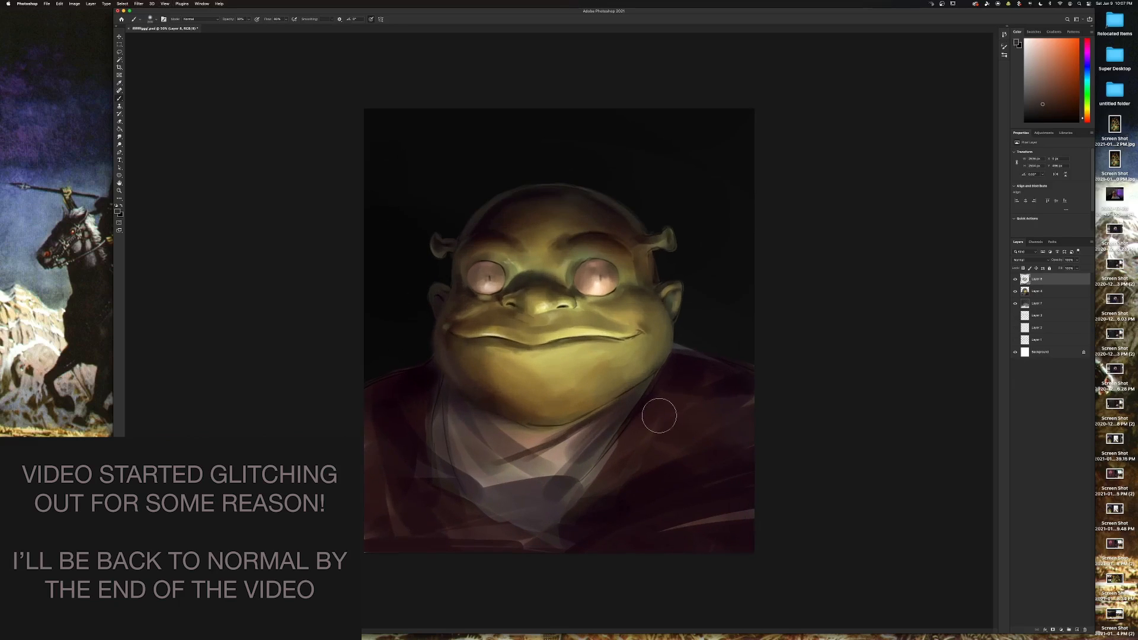
key(bracketleft)
key(bracketleft)
key(bracketleft)
alt+click(457, 368)
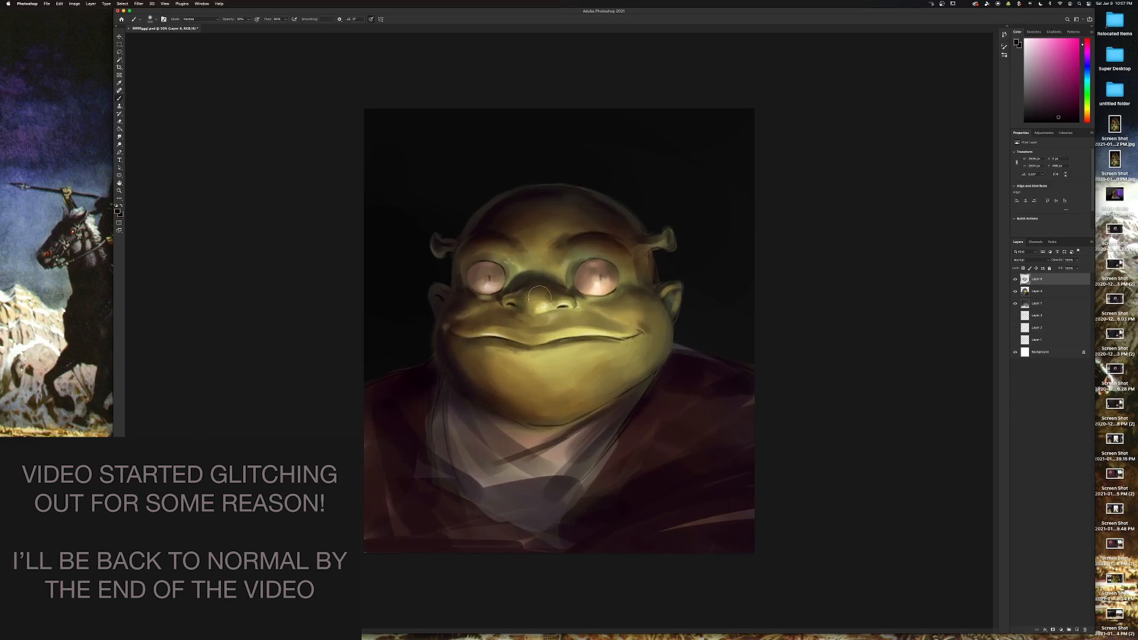
Add a new layer above the current paint layer and choose an irregular textured brush.
key(super+minus)
key(super+equal)
right_click(659, 356)
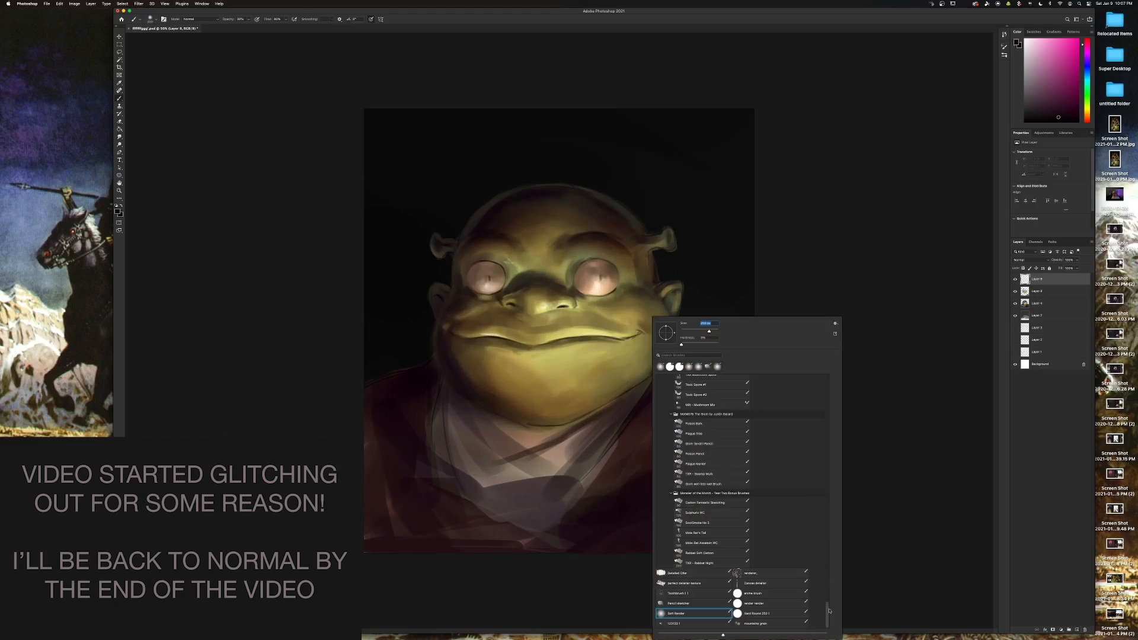
click(715, 624)
click(913, 497)
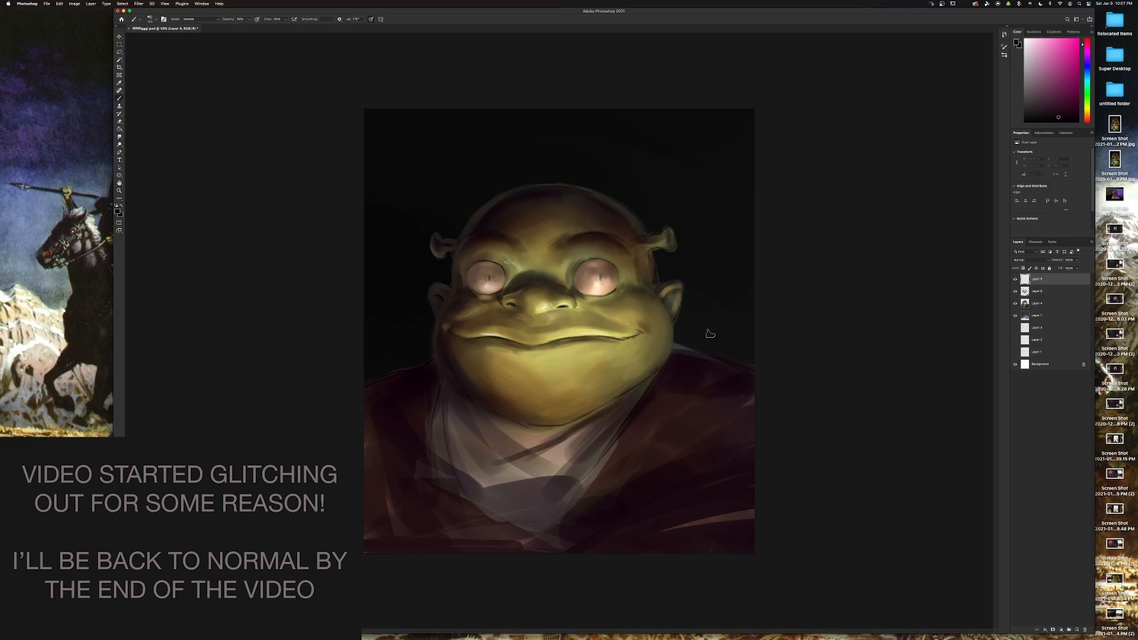
Refine the viewer-left side of the nose beside the nostril with sampled skin tones on the new layer.
key(super+equal)
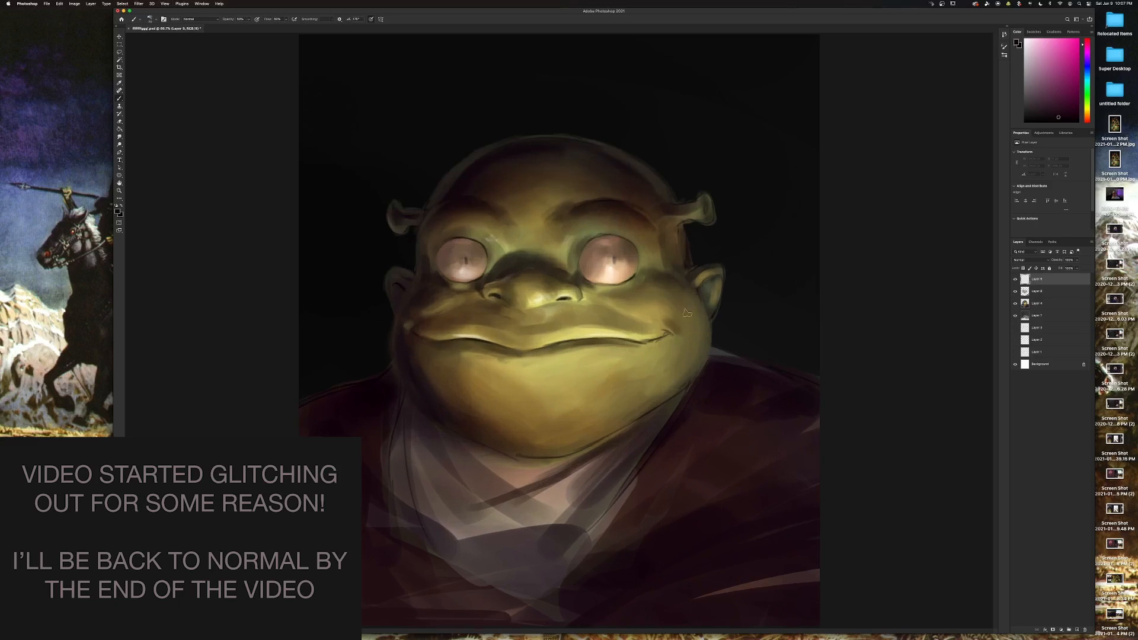
key(super+equal)
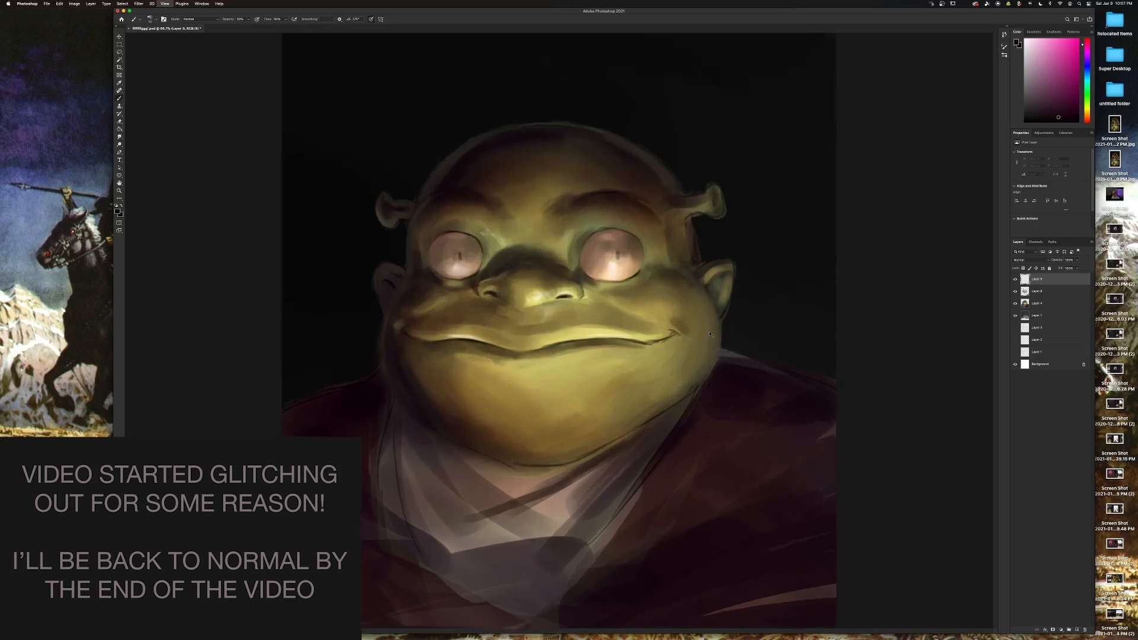
key(super+equal)
key(super+minus)
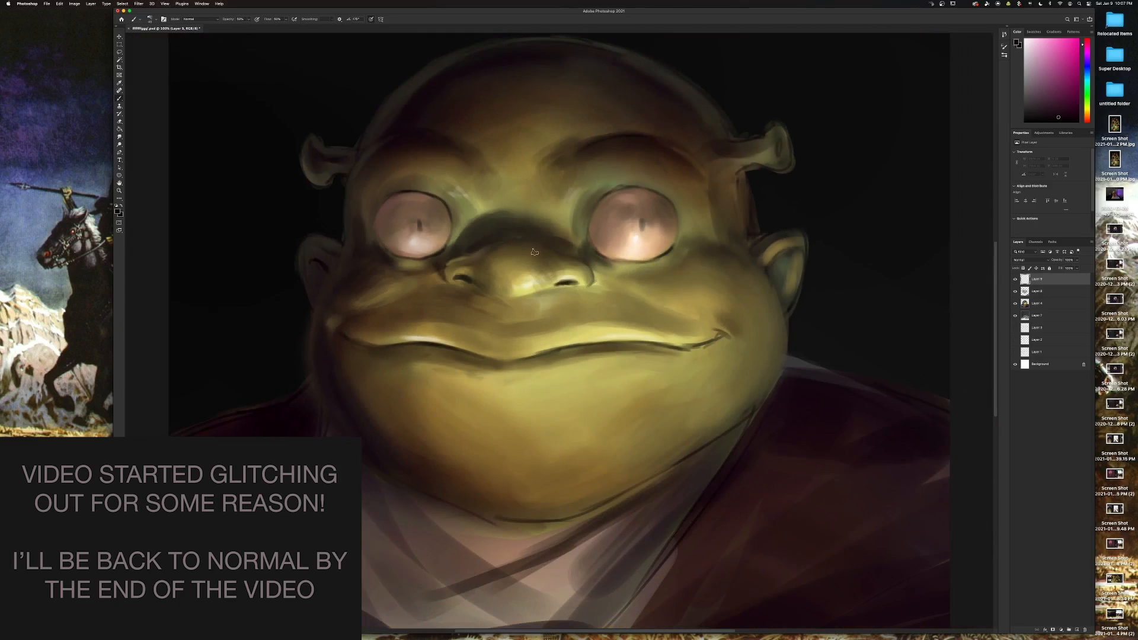
alt+click(520, 272)
alt+click(496, 281)
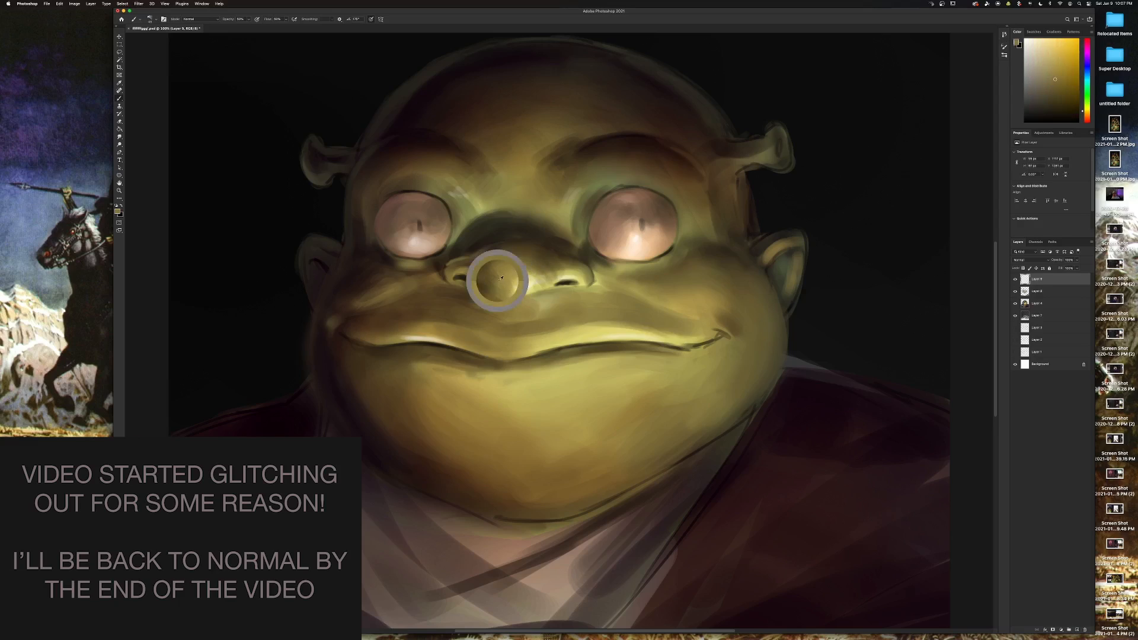
alt+click(493, 271)
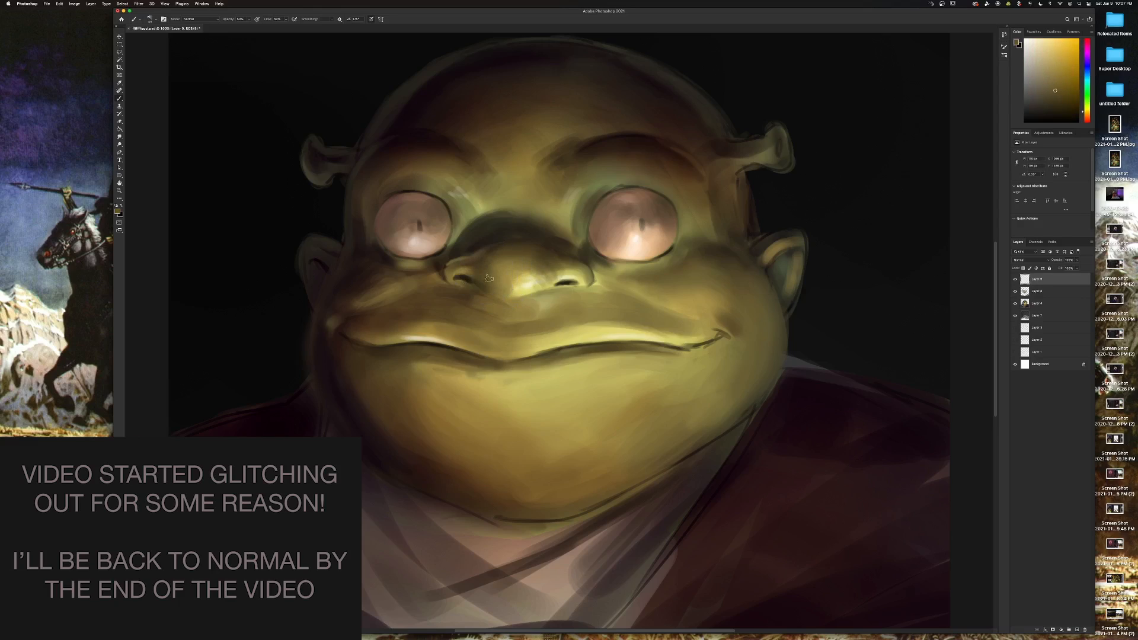
alt+click(491, 276)
Model the tip of the nose and the inner edge of the viewer-right nostril with short strokes of sampled tones.
alt+click(542, 266)
drag(535, 263, 523, 266)
alt+click(519, 263)
alt+click(502, 262)
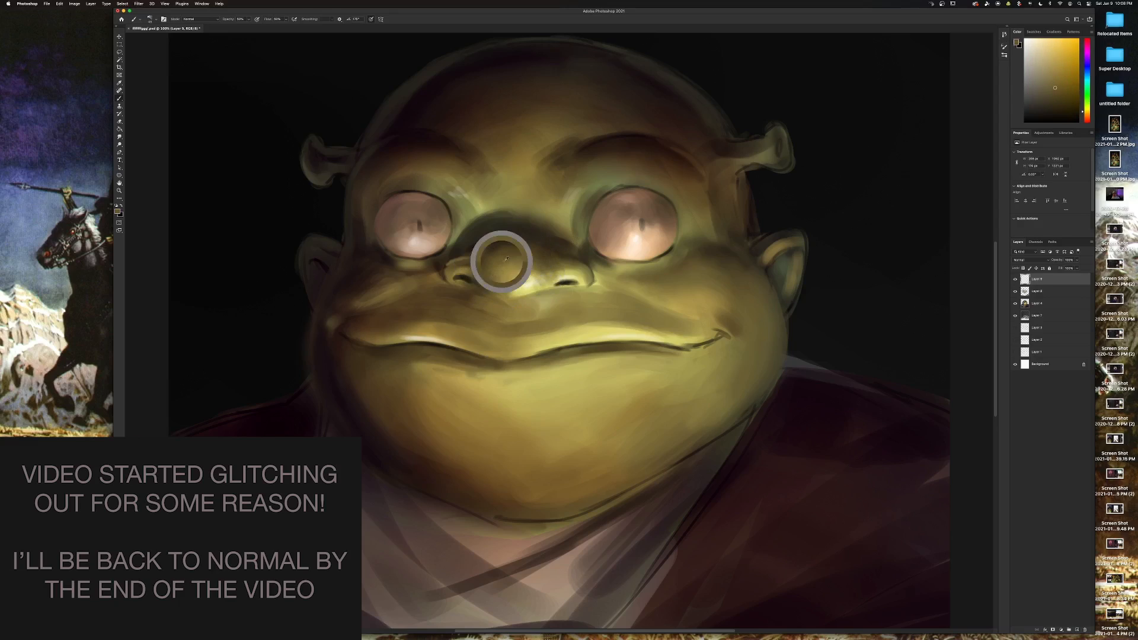
alt+click(555, 272)
drag(552, 271, 544, 273)
alt+click(537, 268)
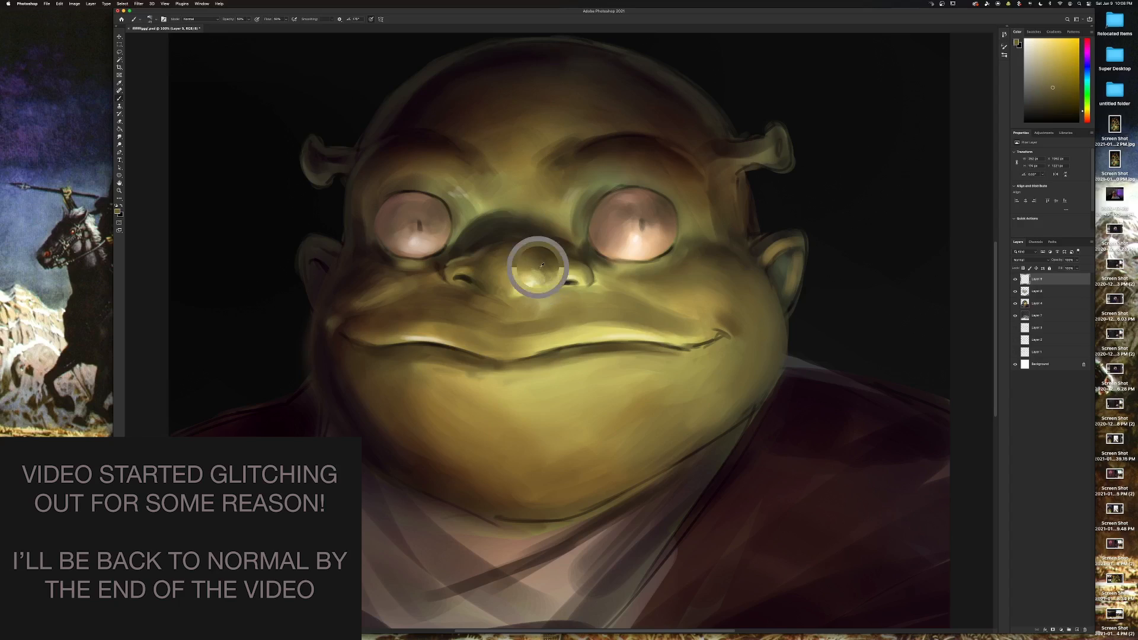
alt+click(518, 275)
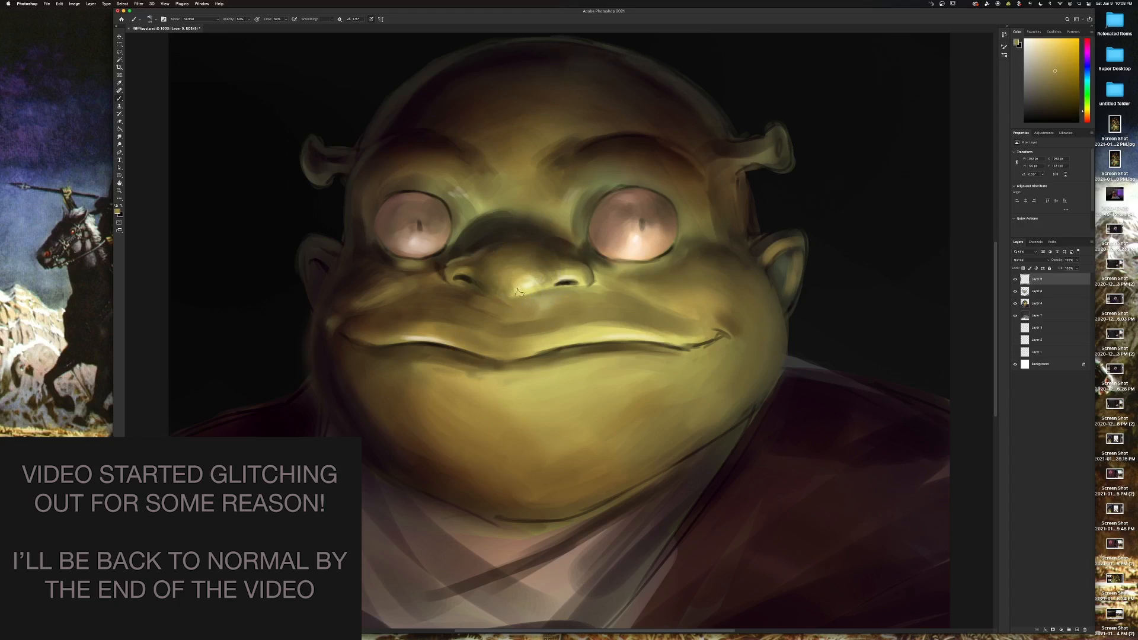
alt+click(532, 272)
alt+click(544, 279)
Define the groove between the nose and upper lip with sampled dark and mid skin tones.
alt+click(557, 327)
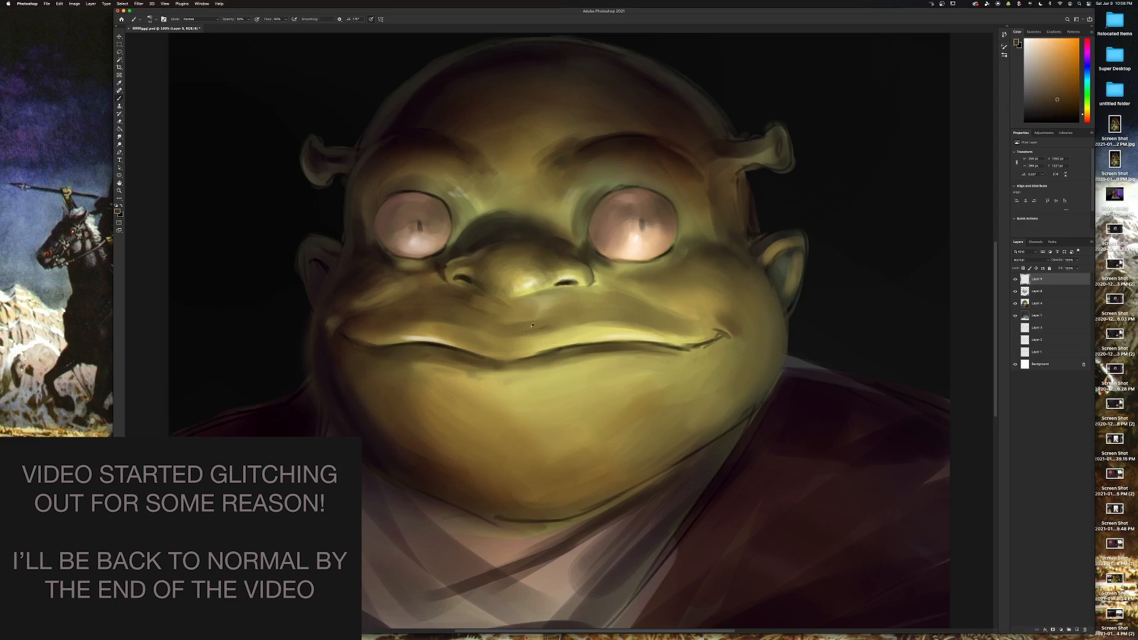
alt+click(533, 327)
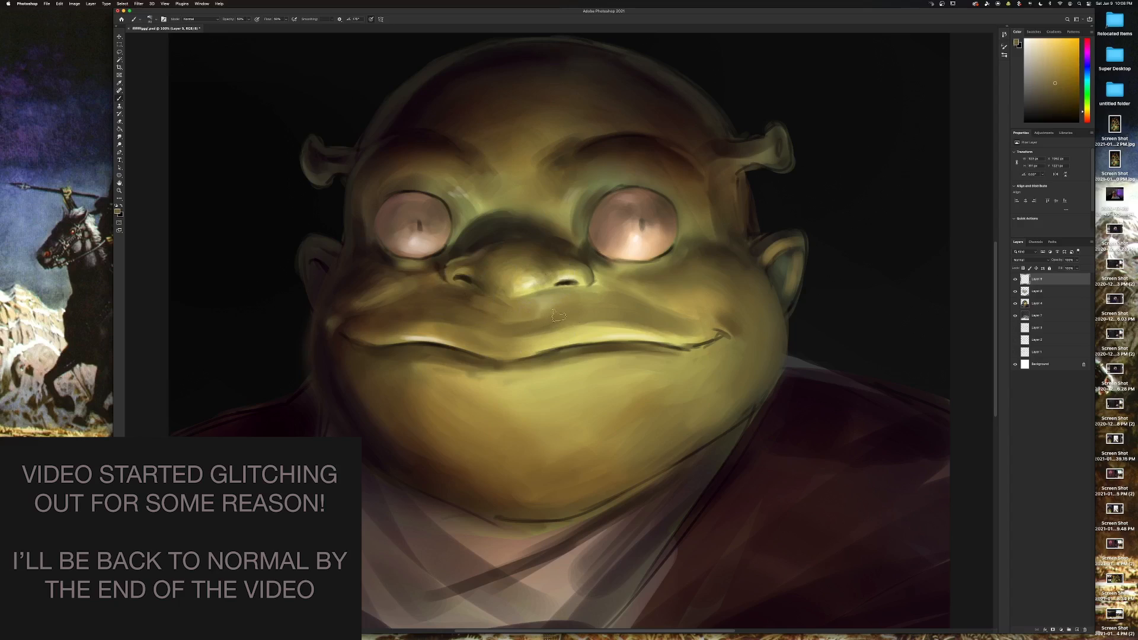
alt+click(528, 316)
Refine the highlights and mid tones on the tip of the nose with sampled pale and olive skin tones.
alt+click(540, 283)
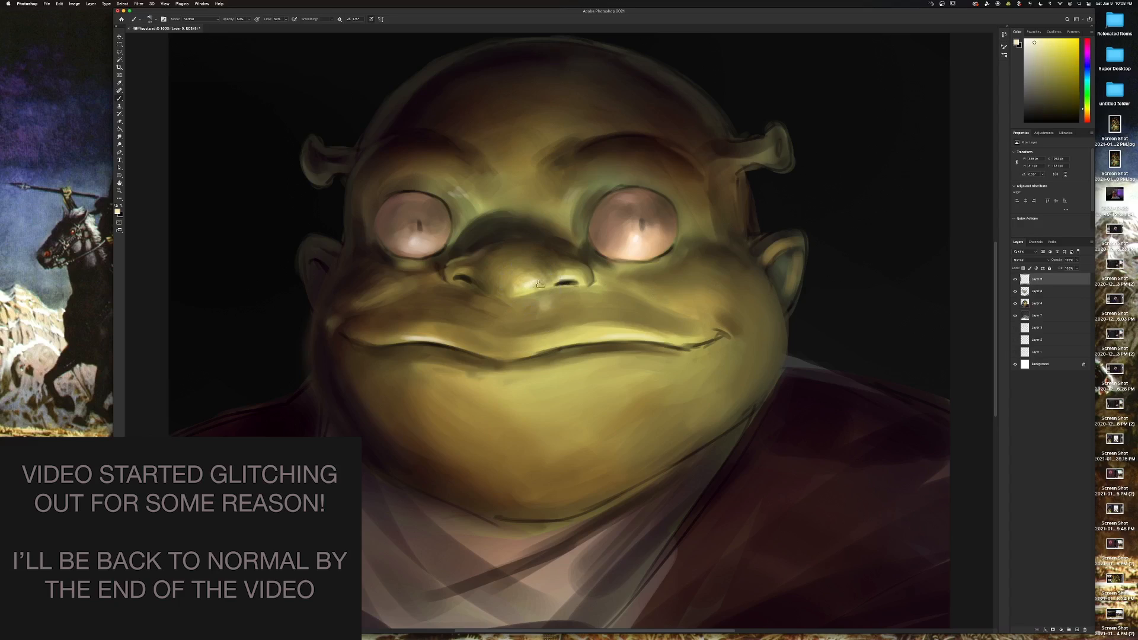
drag(537, 279, 536, 282)
alt+click(540, 268)
key(super+minus)
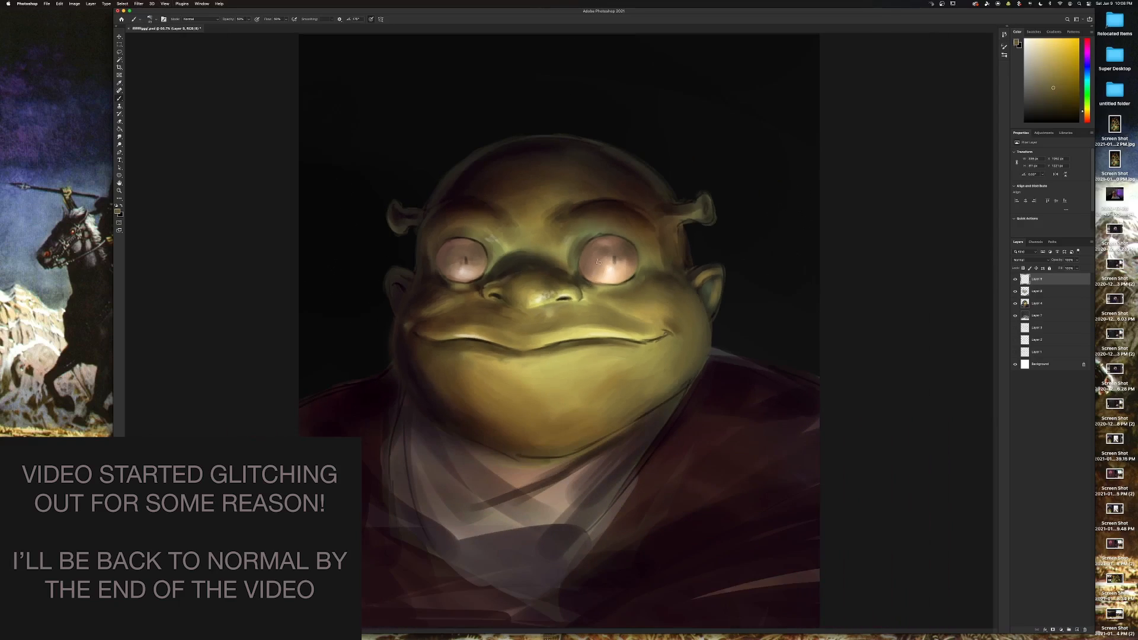
alt+click(547, 294)
alt+click(539, 291)
alt+click(605, 273)
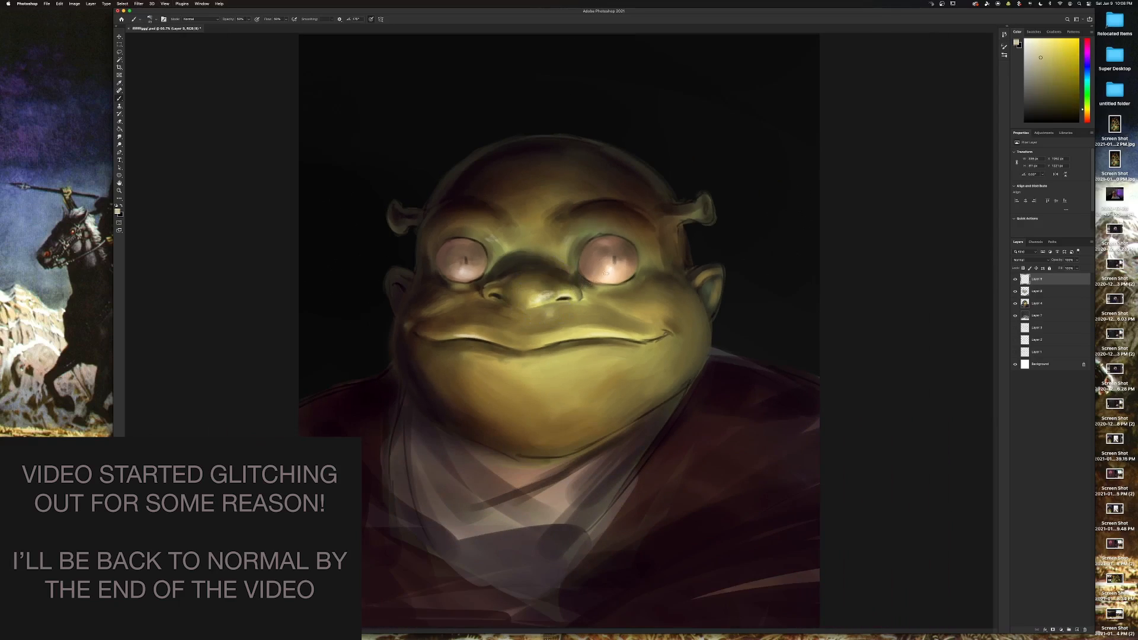
alt+click(549, 294)
alt+click(548, 292)
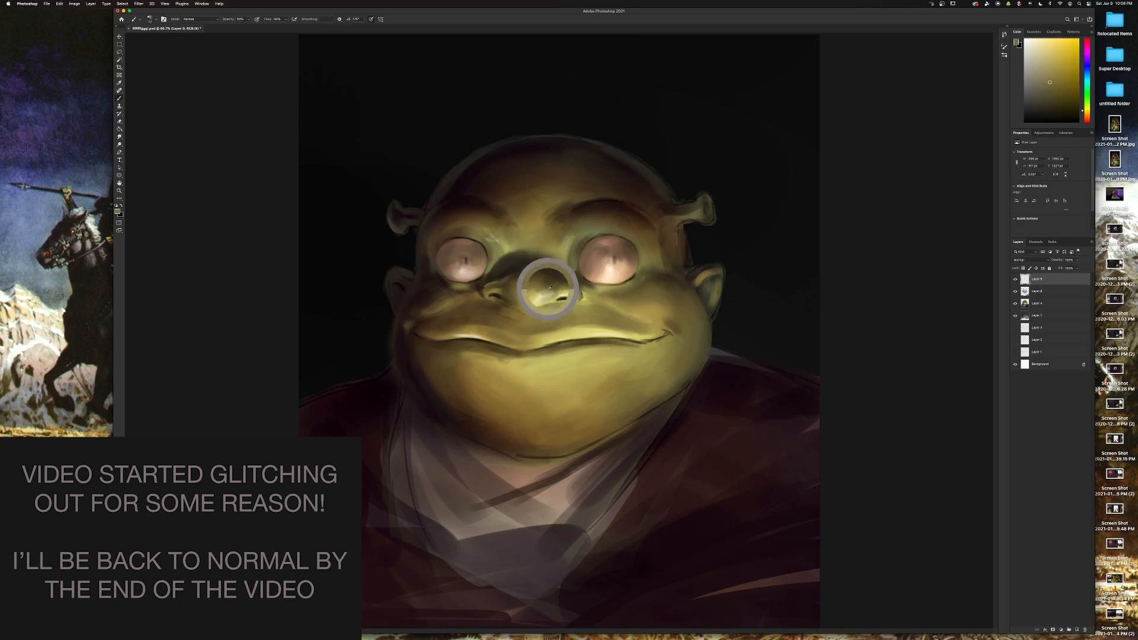
Blend sampled skin tones into the viewer-right cheek and lighten the area just below the lower lip.
alt+click(663, 284)
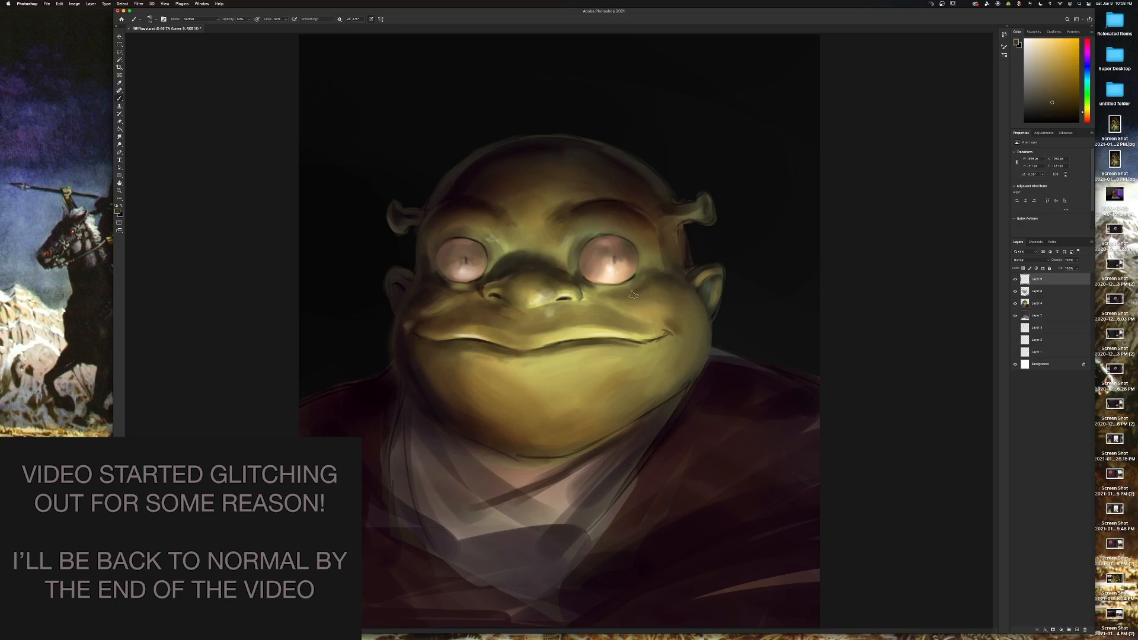
alt+click(642, 289)
key(super+minus)
alt+click(537, 357)
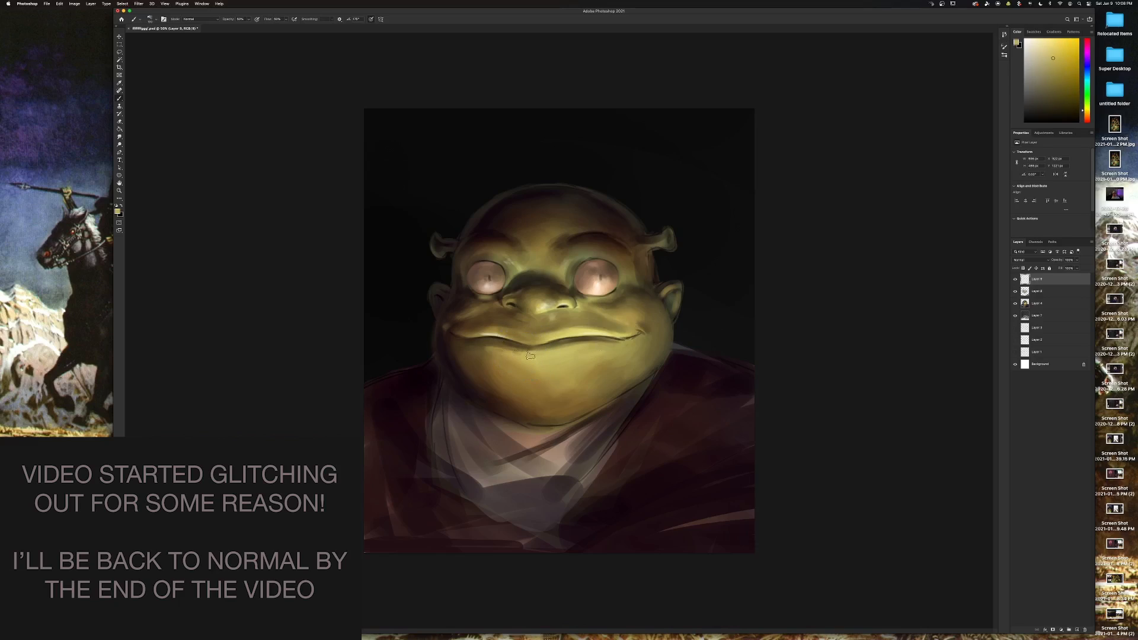
mouse_move(530, 355)
mouse_down()
mouse_move(593, 347)
mouse_move(539, 368)
mouse_move(530, 368)
mouse_move(593, 352)
mouse_up()
alt+click(527, 362)
alt+click(573, 255)
Touch up the inner corner of the viewer-left eye with a sampled brownish skin tone.
key(super+minus)
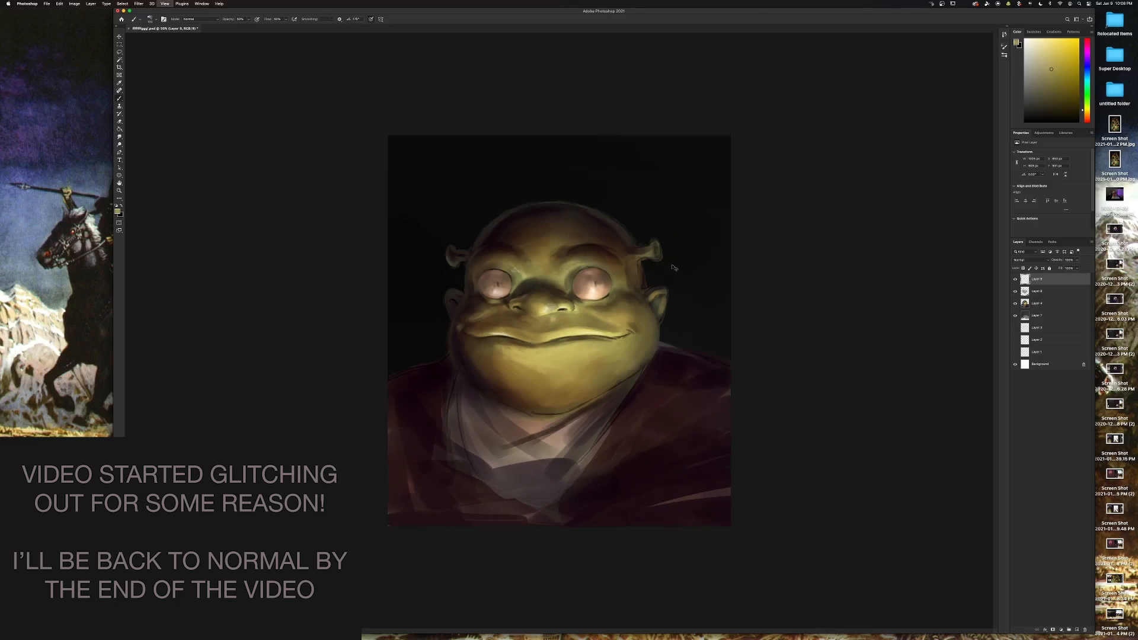
key(super+equal)
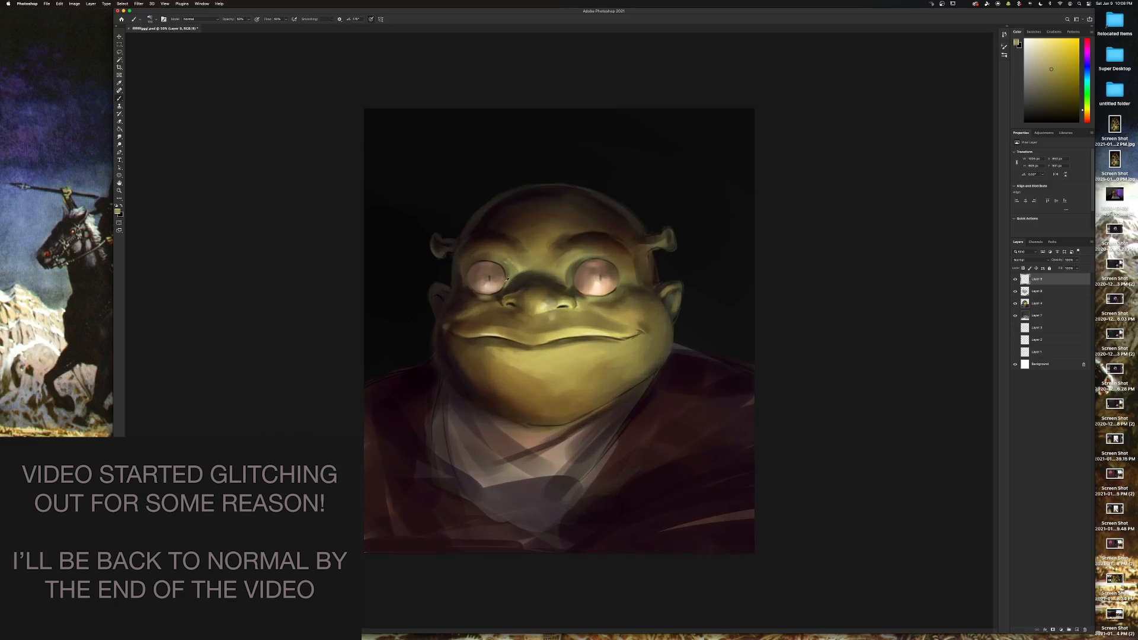
alt+click(505, 272)
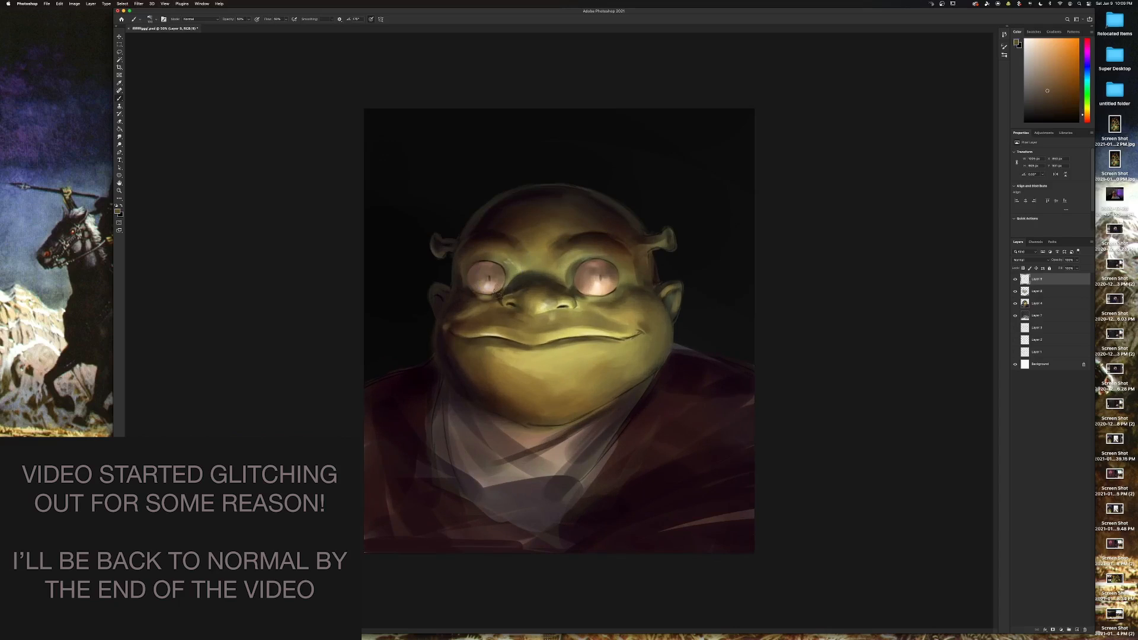
key(super+minus)
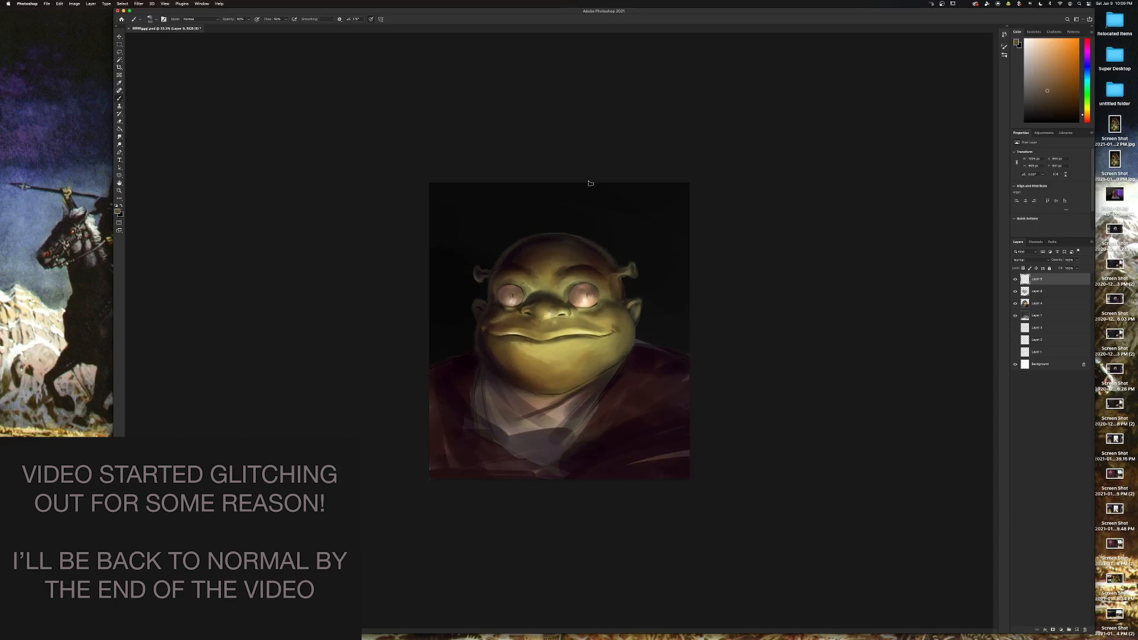
Merge the three uppermost paint layers into a single layer.
shift+click(1039, 304)
key(ctrl+e)
key(ctrl+plus)
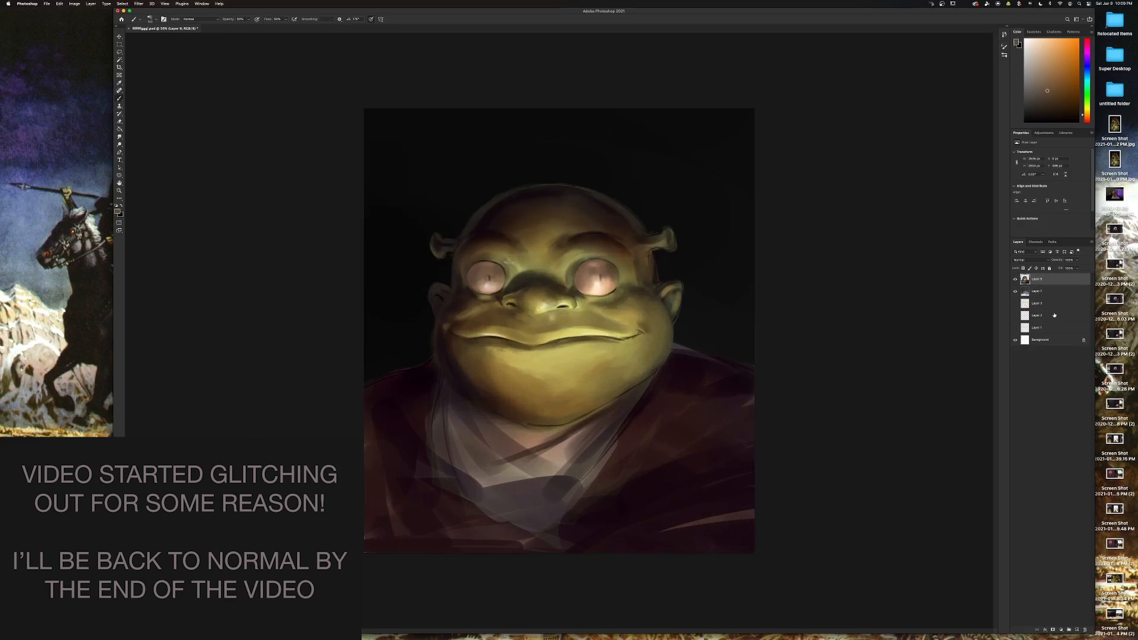
Warm the merged layer with Color Balance, shifting its midtones towards red and yellow.
click(75, 3)
mouse_move(88, 19)
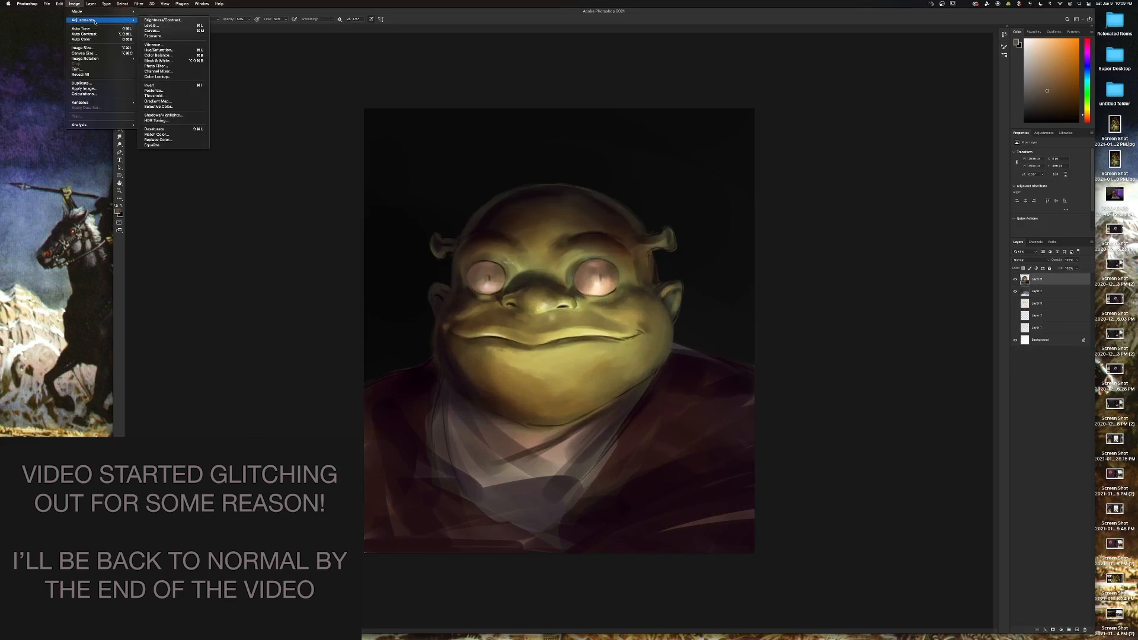
click(167, 56)
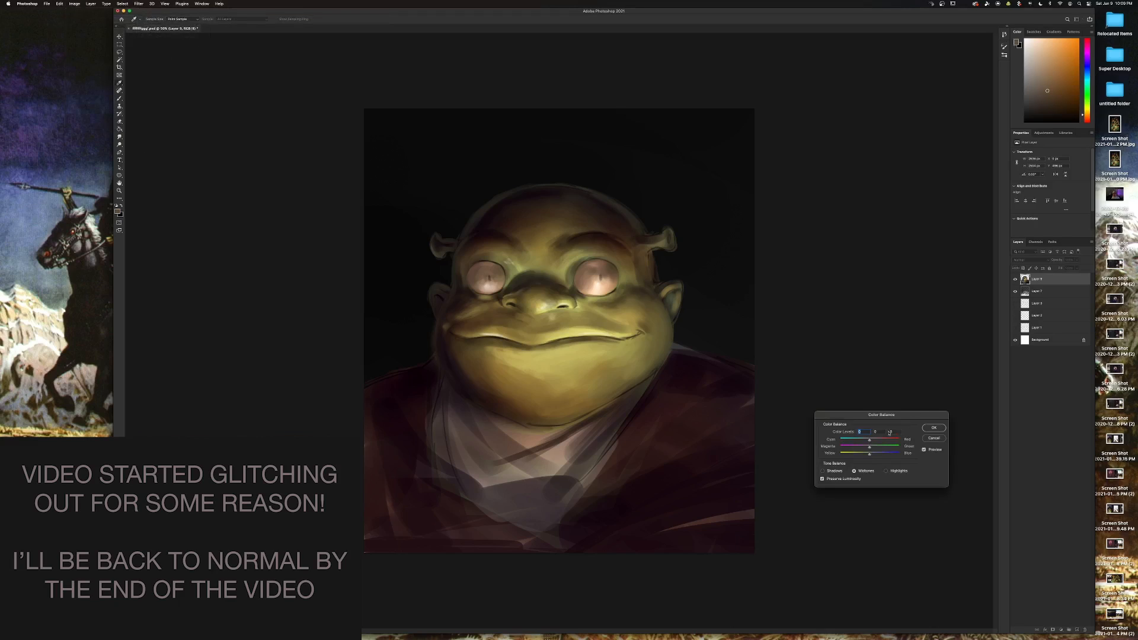
mouse_move(874, 441)
mouse_down()
mouse_move(845, 443)
mouse_move(877, 442)
mouse_up()
drag(875, 455, 863, 455)
click(933, 427)
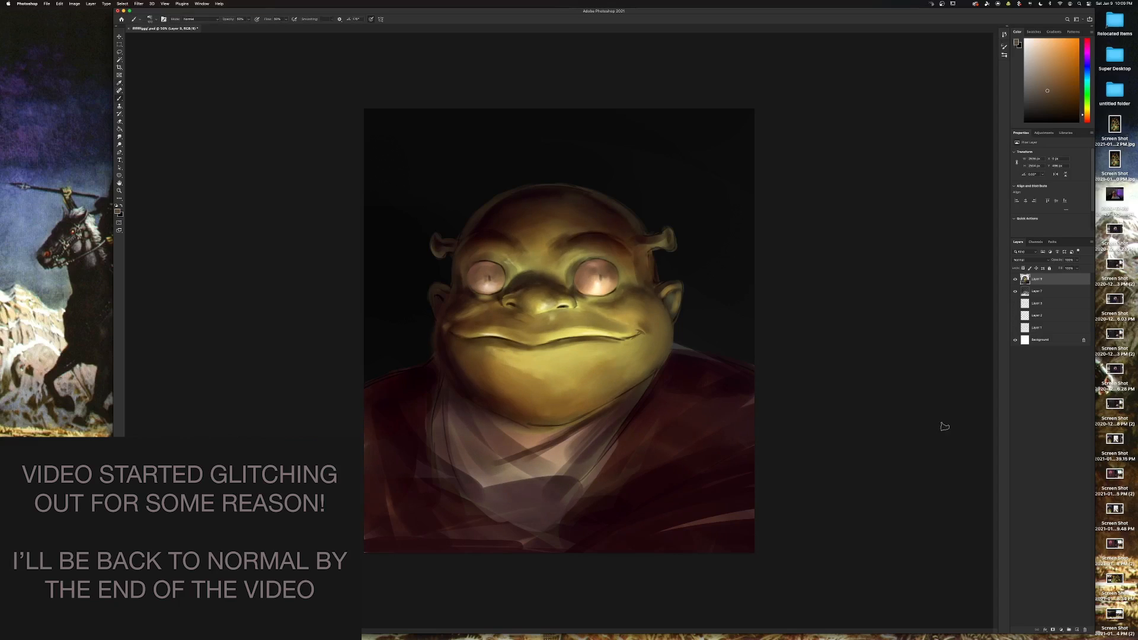
Flip the whole canvas horizontally.
click(75, 4)
mouse_move(95, 61)
click(178, 84)
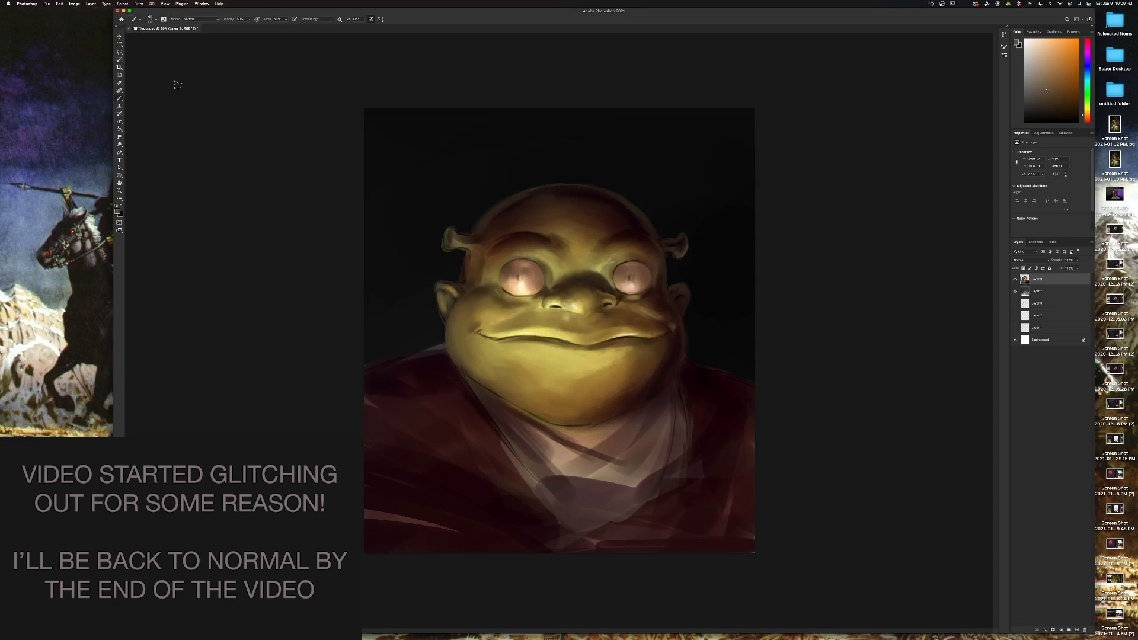
key(super+minus)
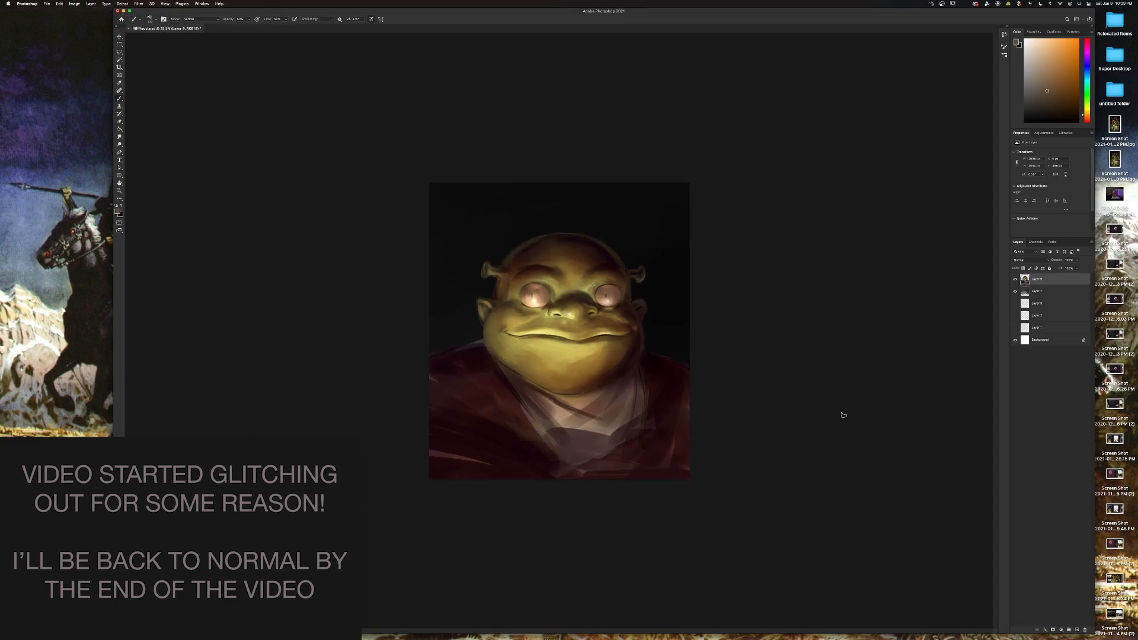
Darken the light streaks on the robe with a sampled dark red.
alt+click(482, 379)
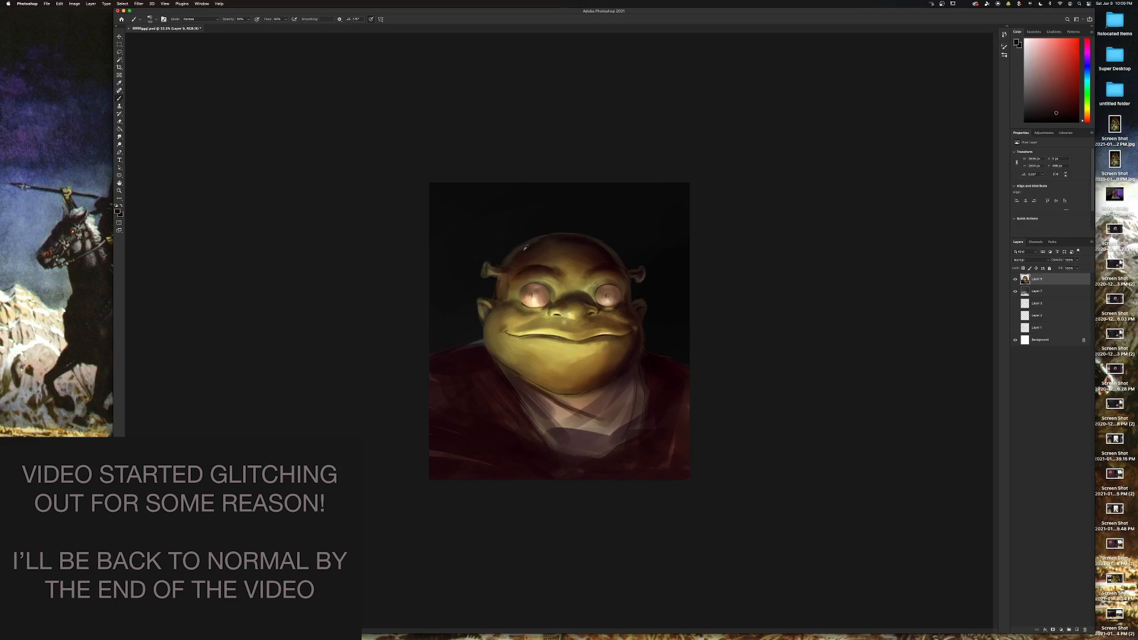
key(super+minus)
key(super+plus)
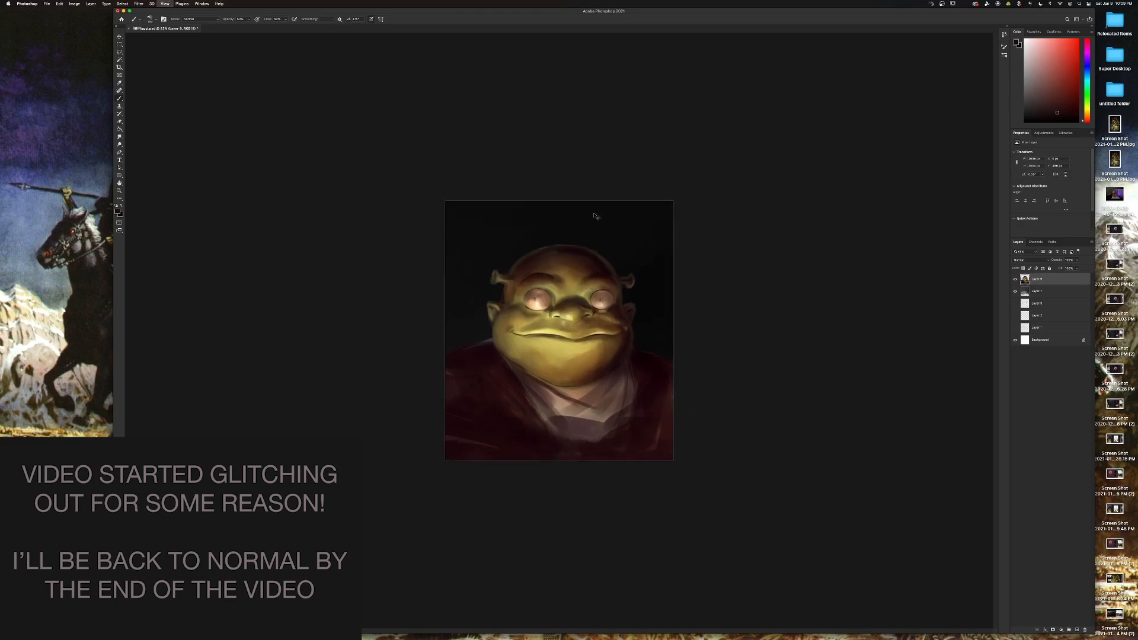
Add a new top layer and deepen the viewer-left shoulder of the robe with sampled near-black from the background.
click(1076, 630)
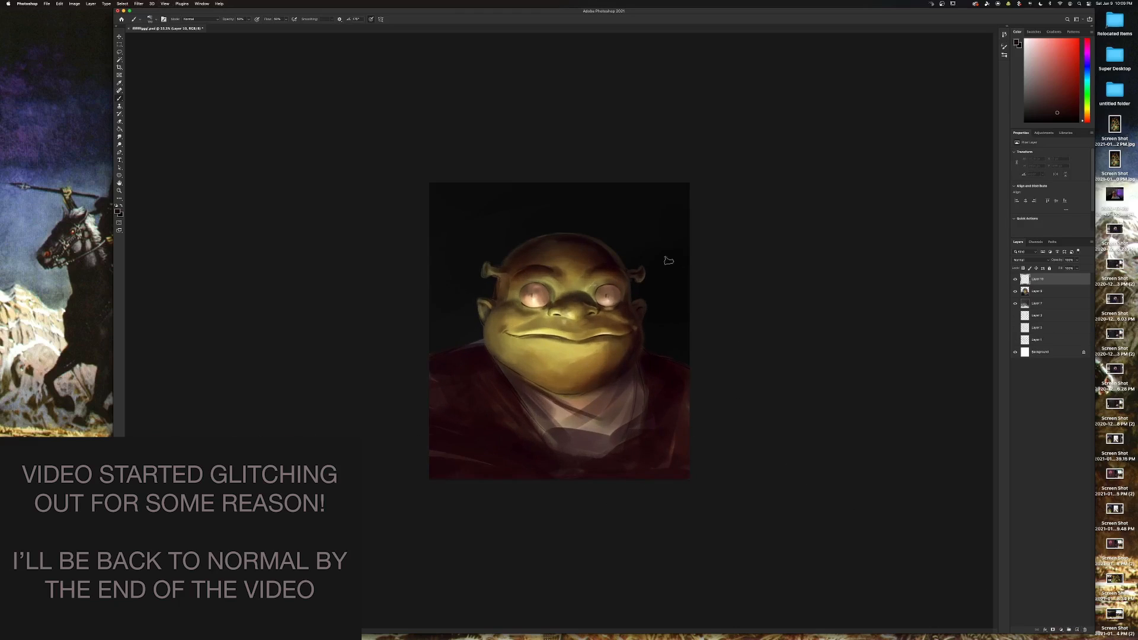
alt+click(654, 232)
mouse_move(499, 374)
mouse_down()
mouse_move(421, 394)
mouse_move(436, 382)
mouse_move(471, 437)
mouse_move(461, 472)
mouse_move(557, 486)
mouse_move(425, 373)
mouse_move(469, 371)
mouse_up()
Switch to a soft round brush, lower its opacity and flow, and reduce its size for glazing.
right_click(642, 362)
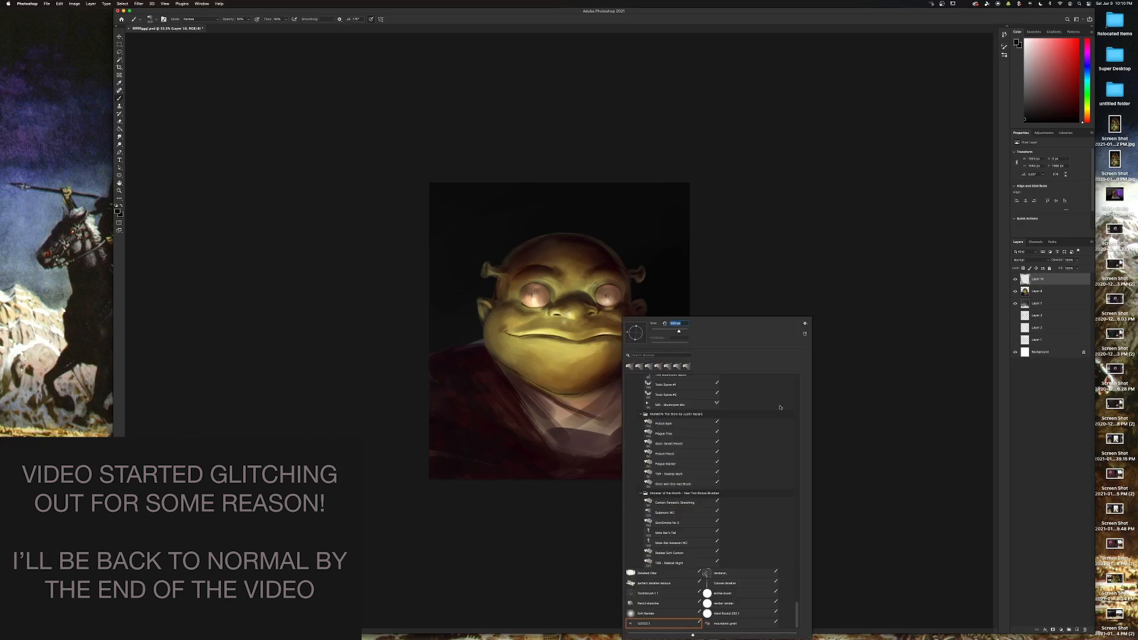
click(647, 610)
key(super+equal)
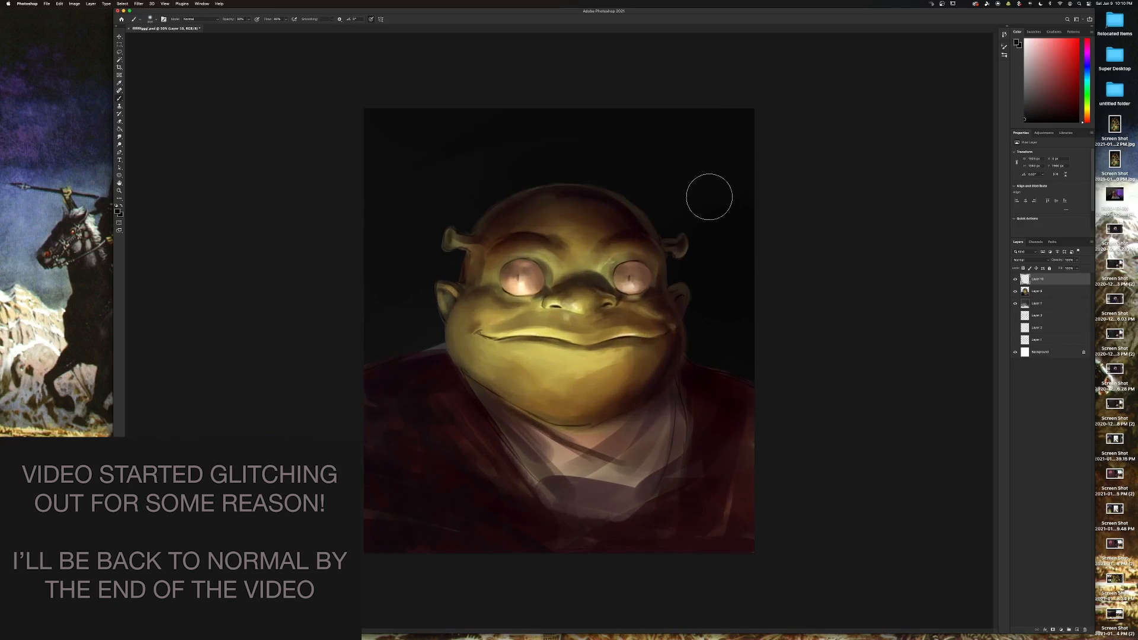
key(1)
click(287, 20)
click(268, 27)
key(bracketleft)
key(bracketleft)
key(bracketleft)
Glaze sampled skin tones softly over the viewer-left ear, temple and upper edge of the skull.
alt+click(520, 280)
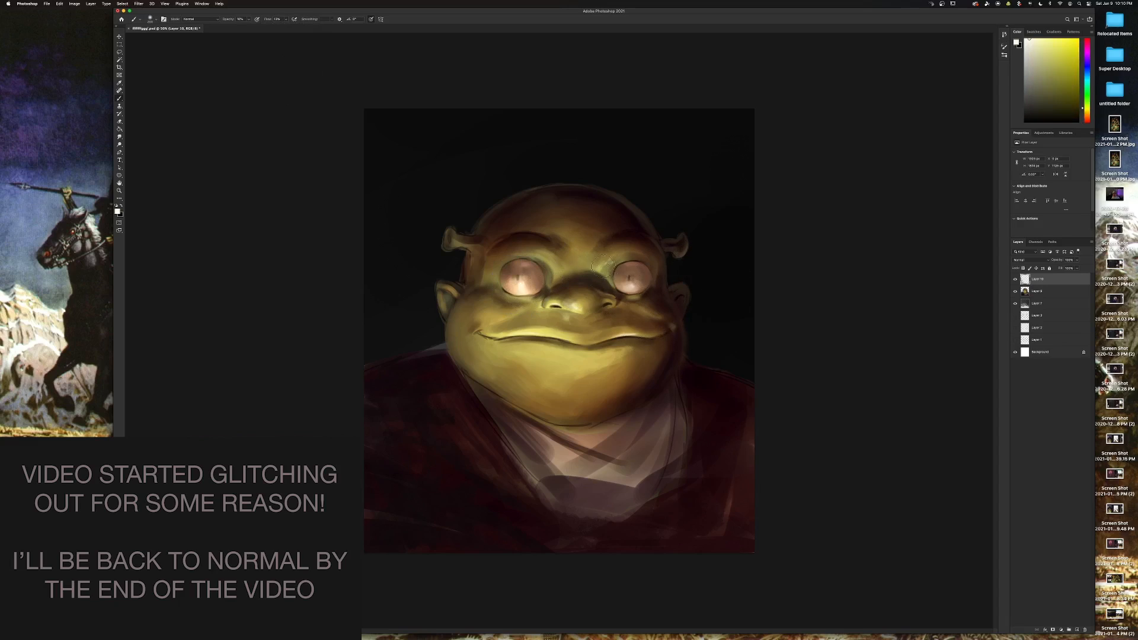
alt+click(554, 301)
alt+click(451, 312)
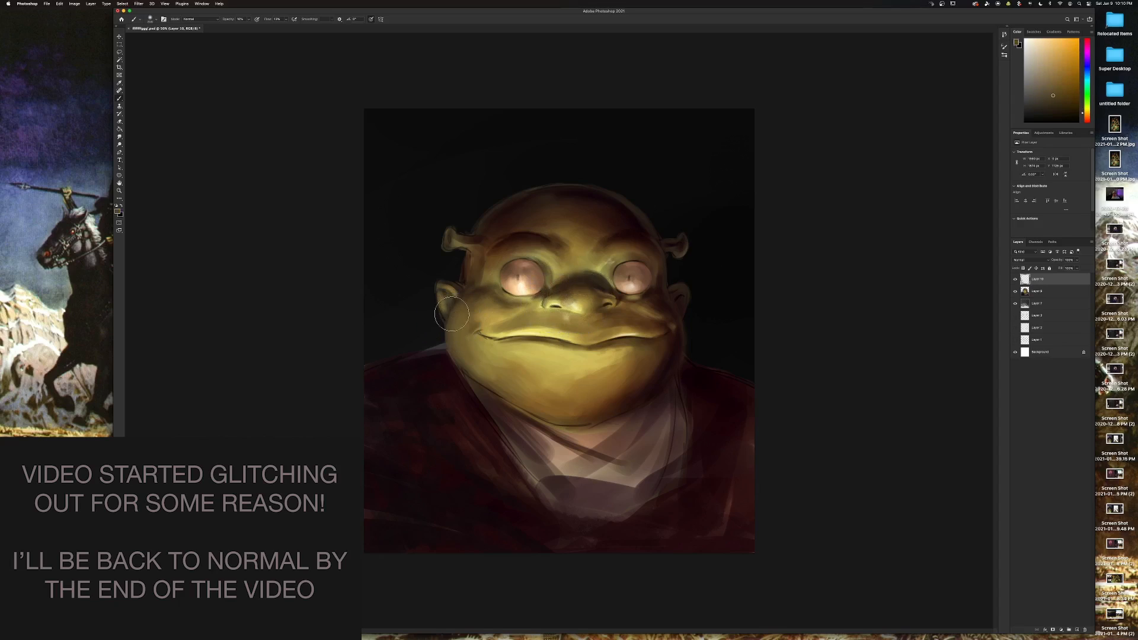
drag(444, 329, 445, 317)
alt+click(470, 257)
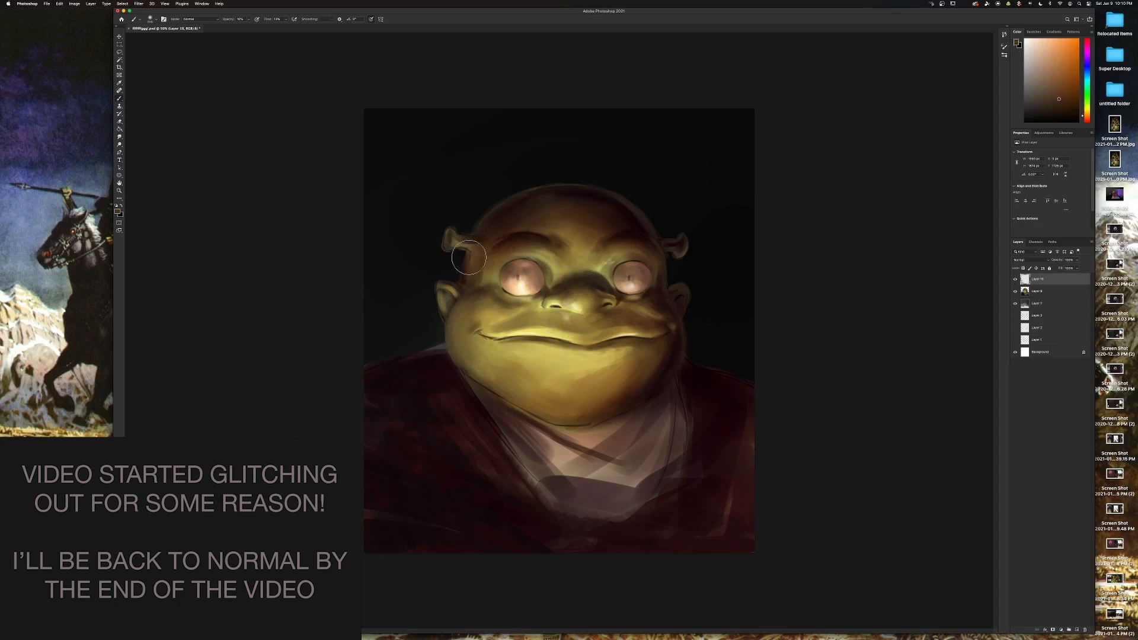
mouse_move(465, 251)
mouse_down()
mouse_move(465, 282)
mouse_move(471, 255)
mouse_up()
mouse_move(501, 203)
mouse_down()
mouse_move(470, 233)
mouse_move(512, 197)
mouse_move(471, 231)
mouse_move(575, 181)
mouse_up()
Soften the viewer-right side of the face and ear with sampled dark and light tones, and compare with the glaze layer hidden.
alt+click(655, 283)
drag(655, 283, 670, 243)
alt+click(670, 290)
mouse_move(672, 299)
mouse_down()
mouse_move(681, 279)
mouse_move(681, 310)
mouse_up()
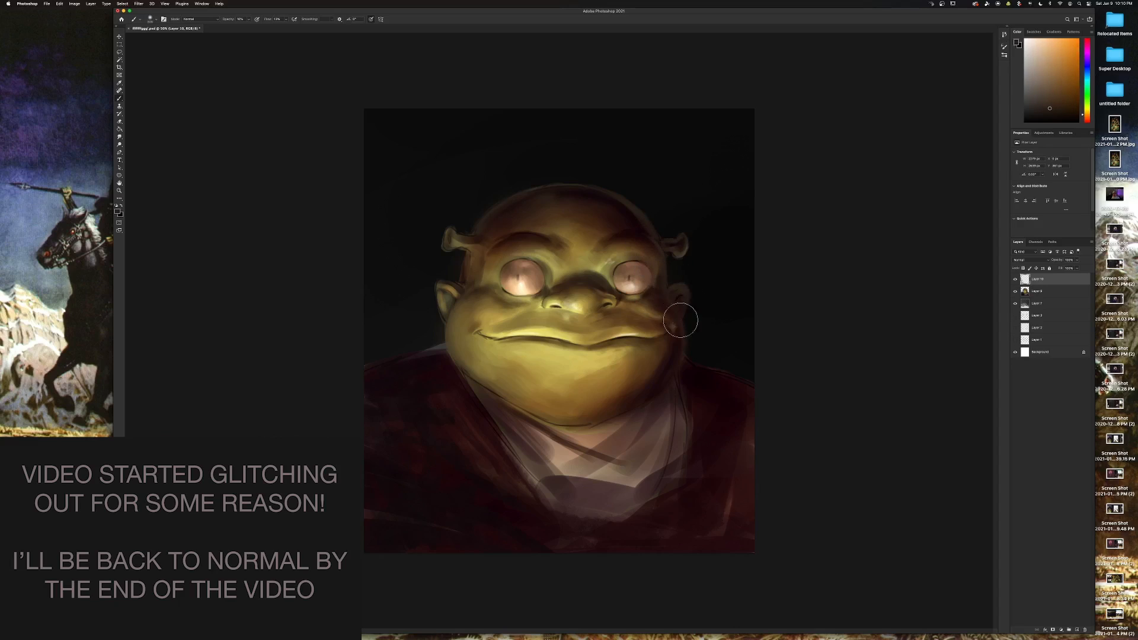
alt+click(634, 286)
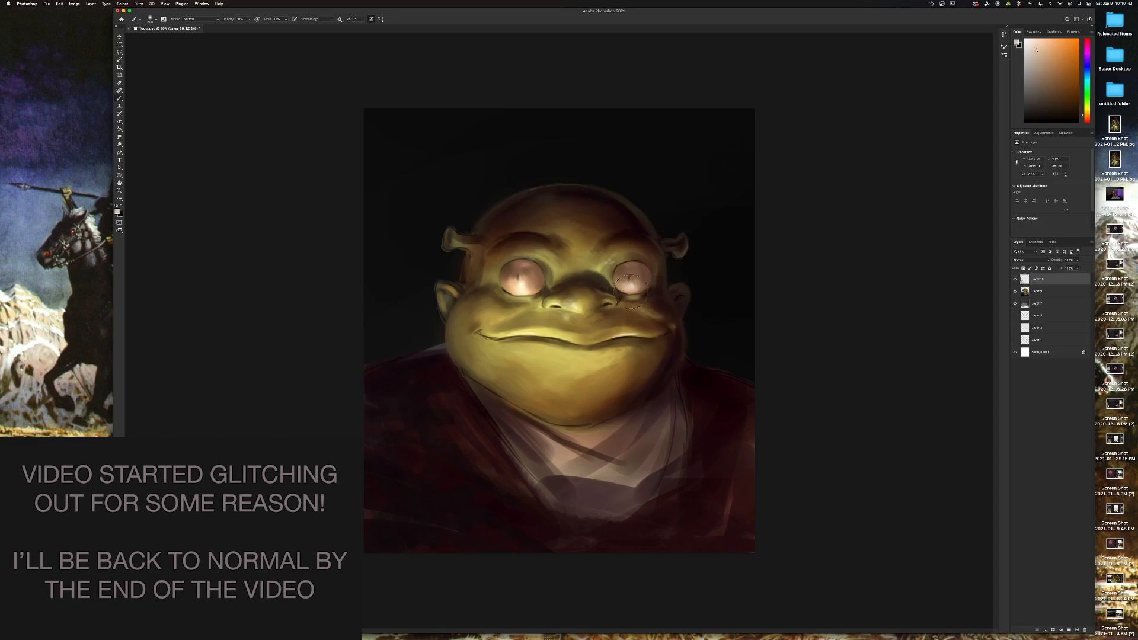
alt+click(629, 332)
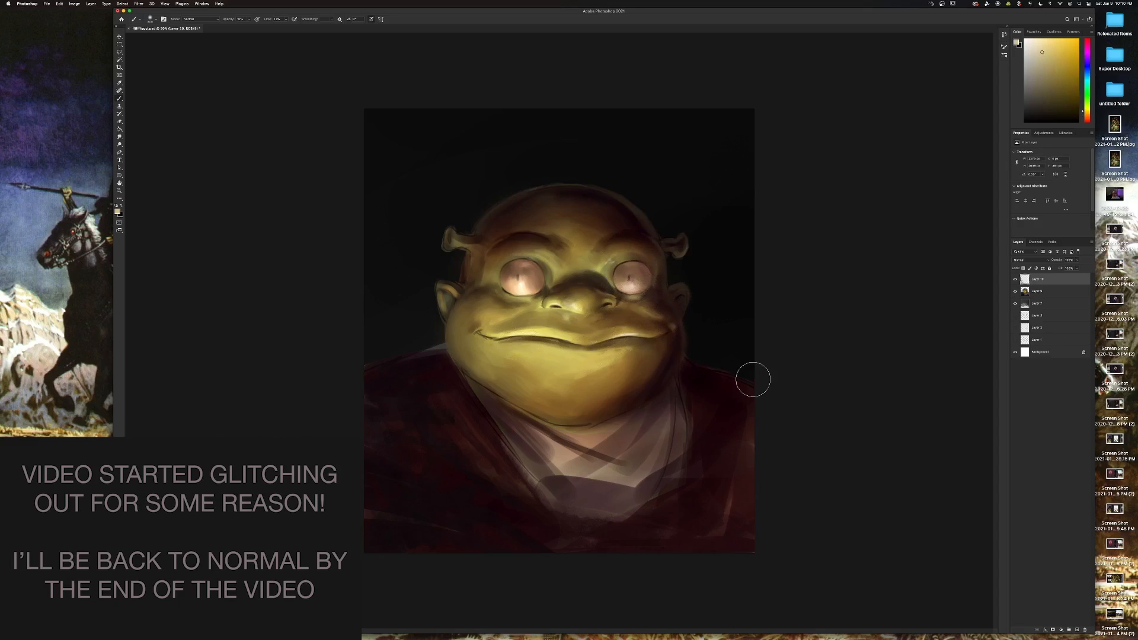
key(super+minus)
click(1014, 279)
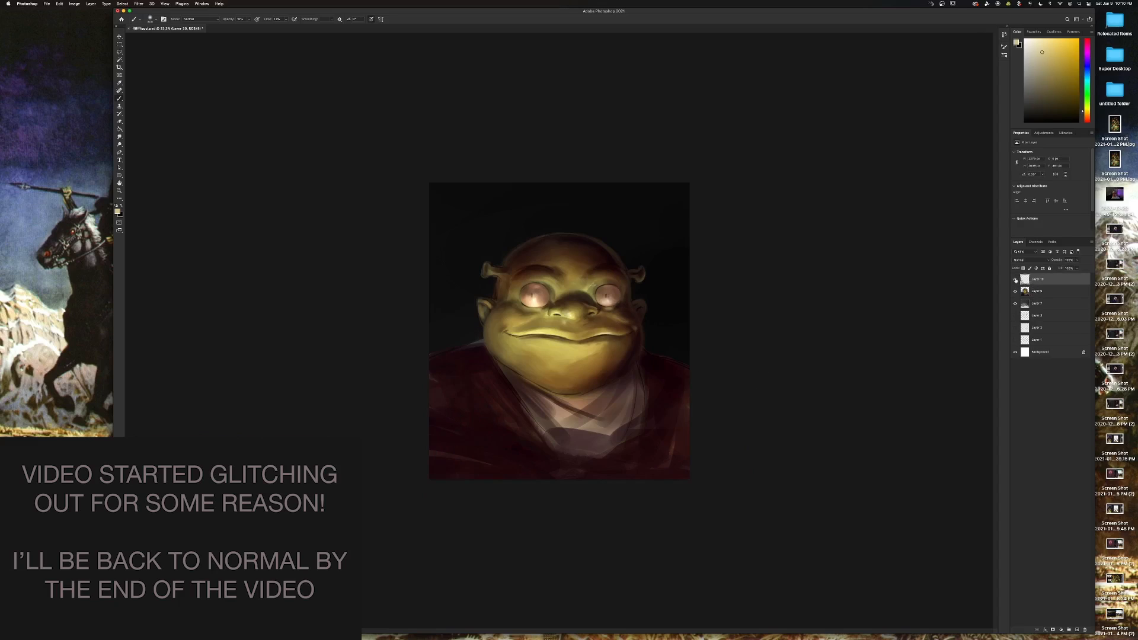
click(1014, 279)
key(super+plus)
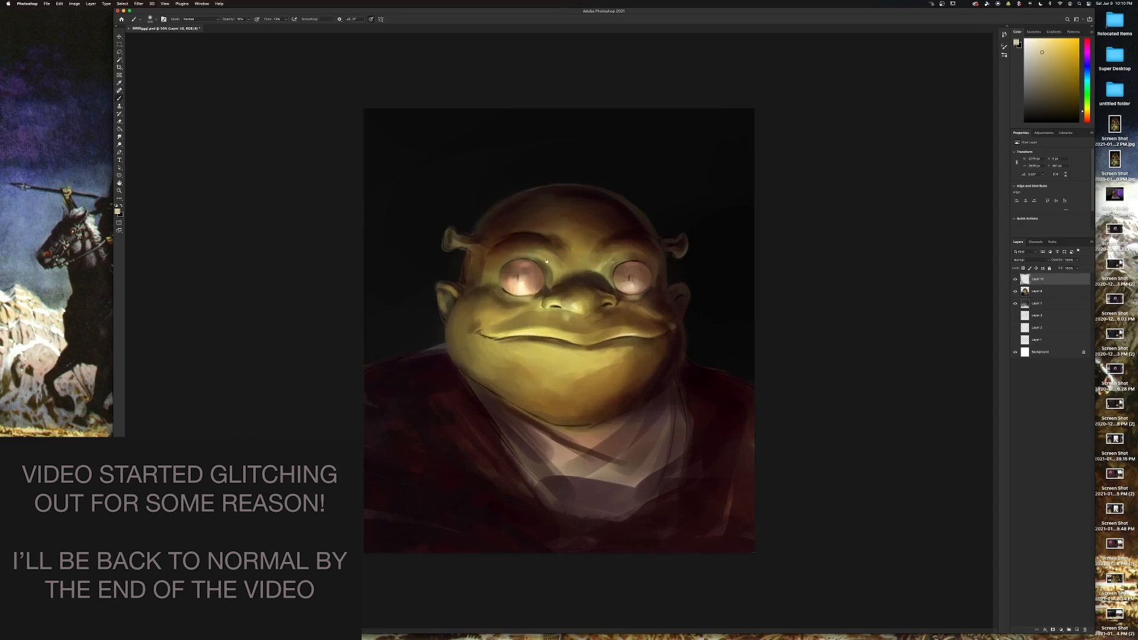
Deepen the shadows beside the viewer-left eye and on the viewer-right cheek with sampled dark tones, checking against the hidden layer.
alt+click(529, 252)
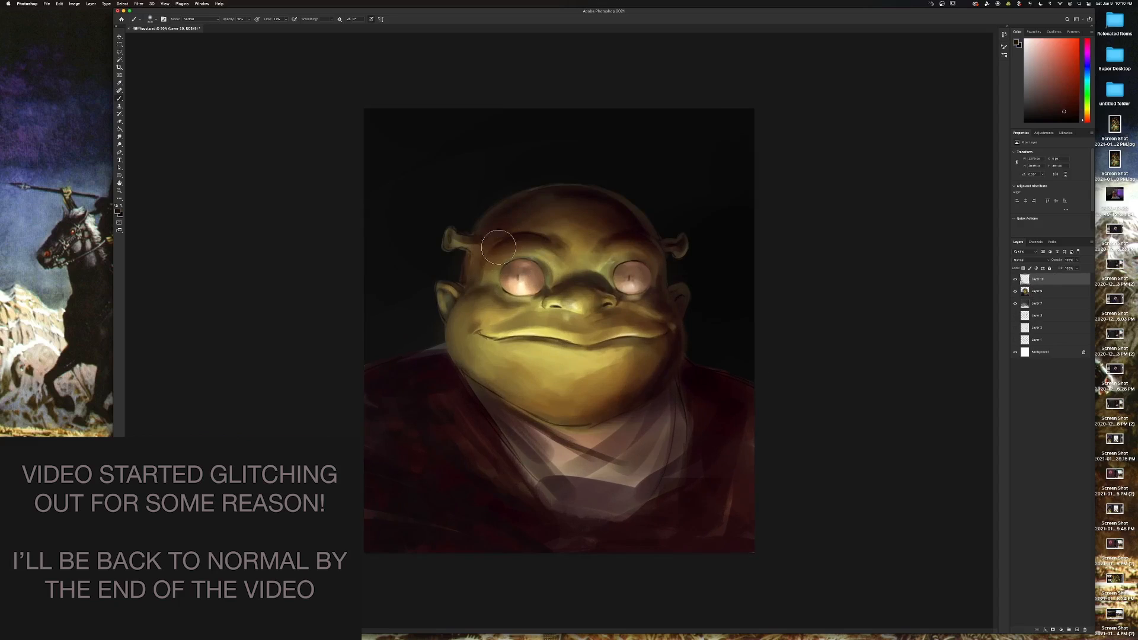
mouse_move(480, 283)
mouse_down()
mouse_move(474, 293)
mouse_move(482, 285)
mouse_up()
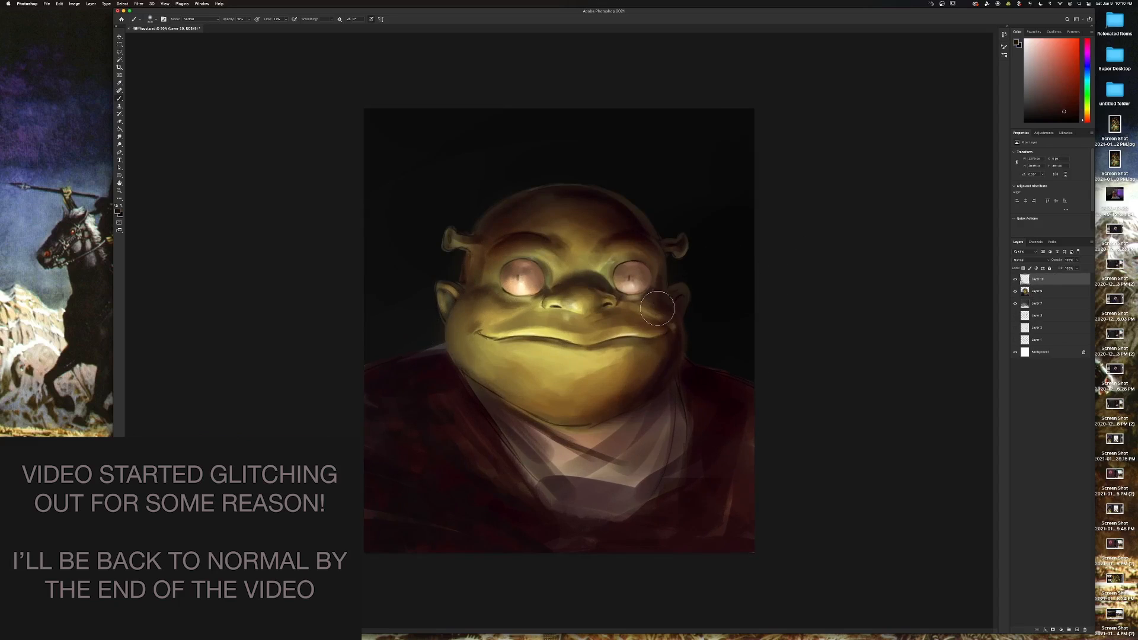
drag(658, 308, 638, 333)
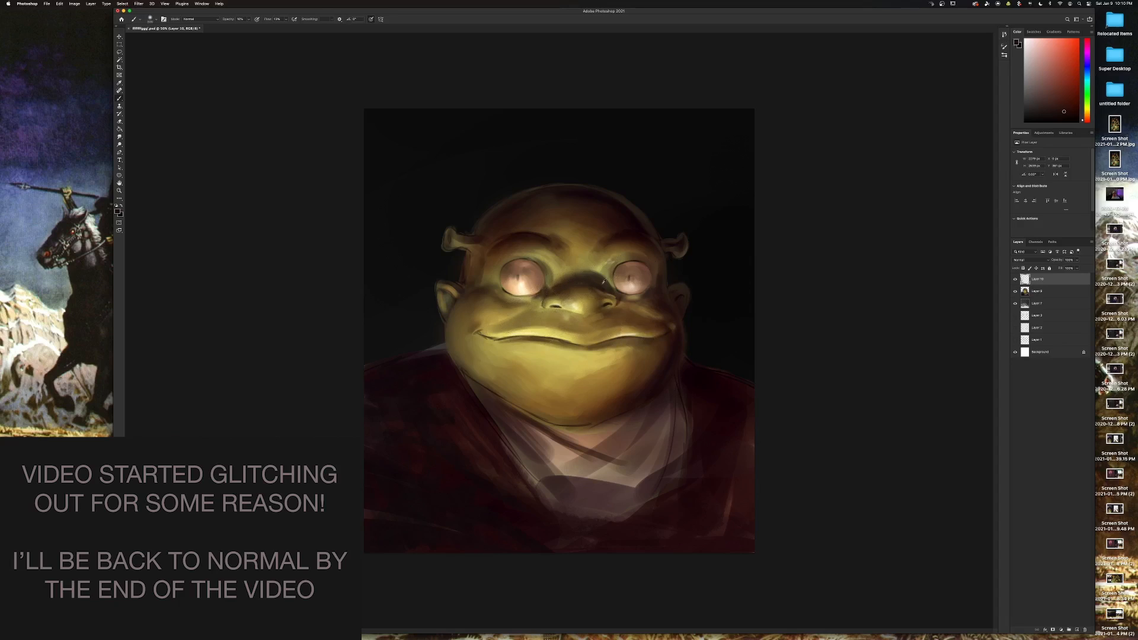
alt+click(572, 286)
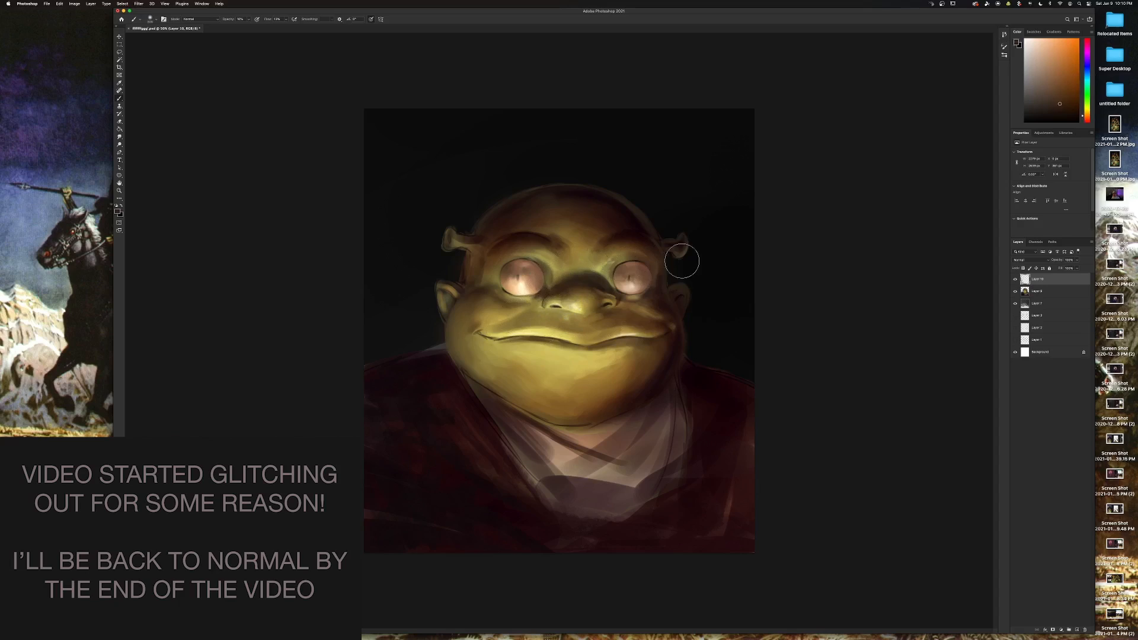
click(1015, 279)
click(1015, 279)
Blend a sampled golden tone below the mouth and shade the viewer-right jaw with a sampled dark reddish tone.
alt+click(635, 356)
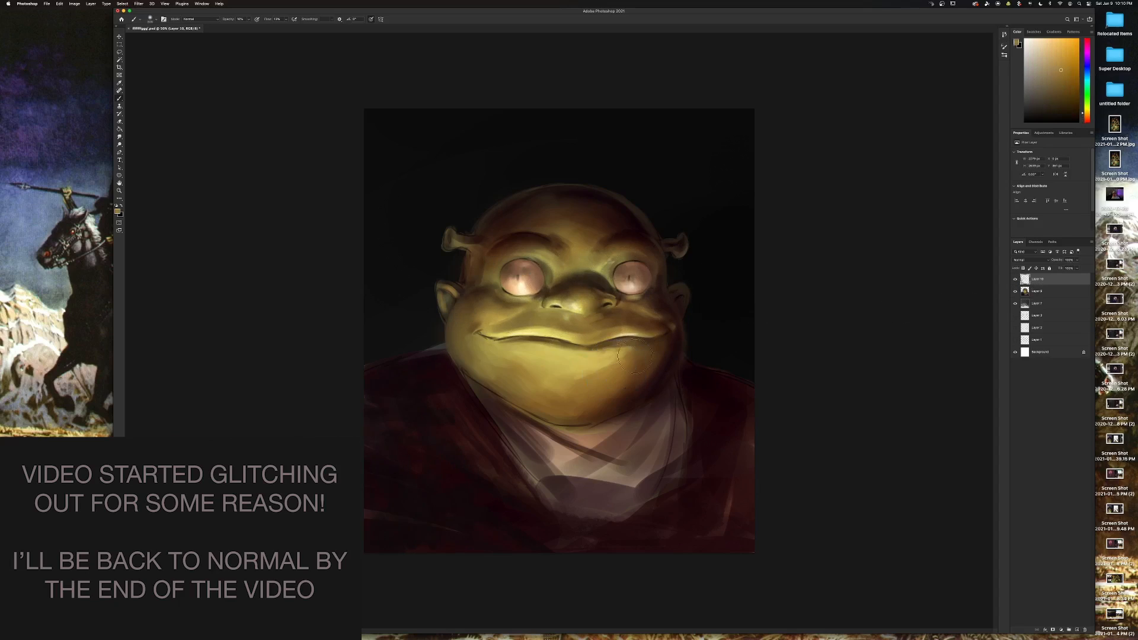
drag(586, 368, 627, 356)
alt+click(648, 376)
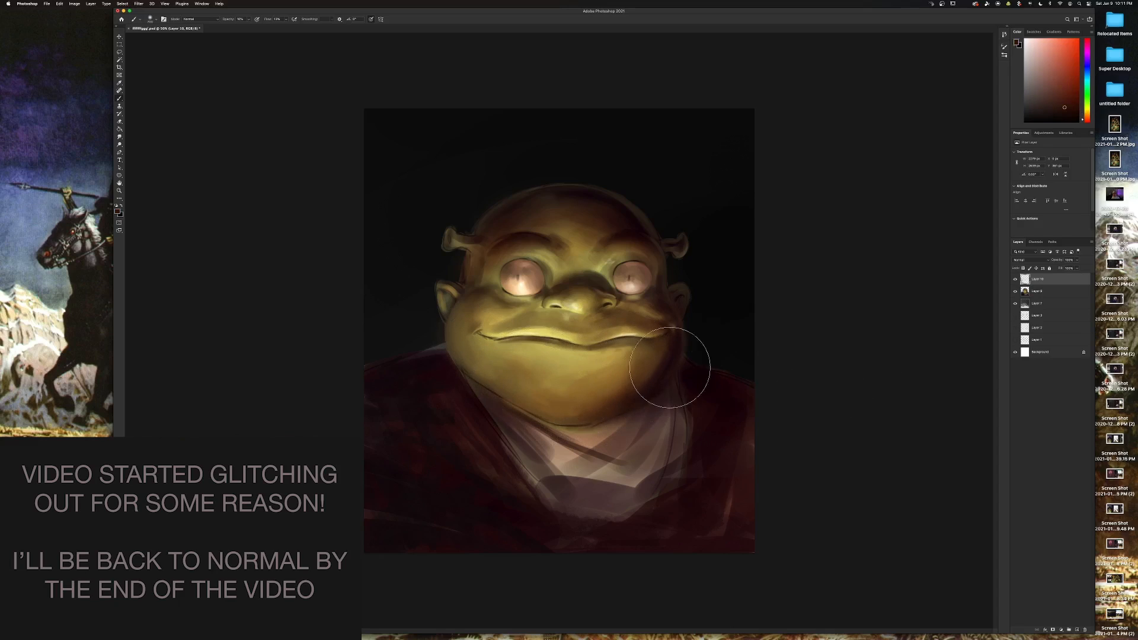
key(super+minus)
key(super+equal)
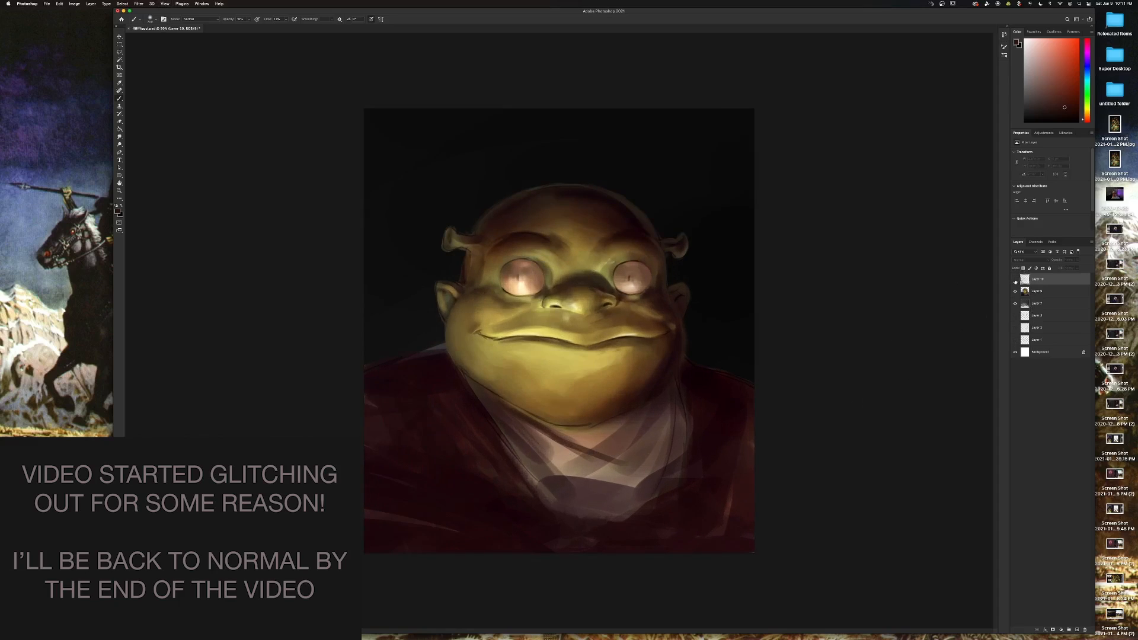
Glaze sampled dark tones over the nose bridge and brow, and fade the top of the skull into the background.
alt+click(578, 281)
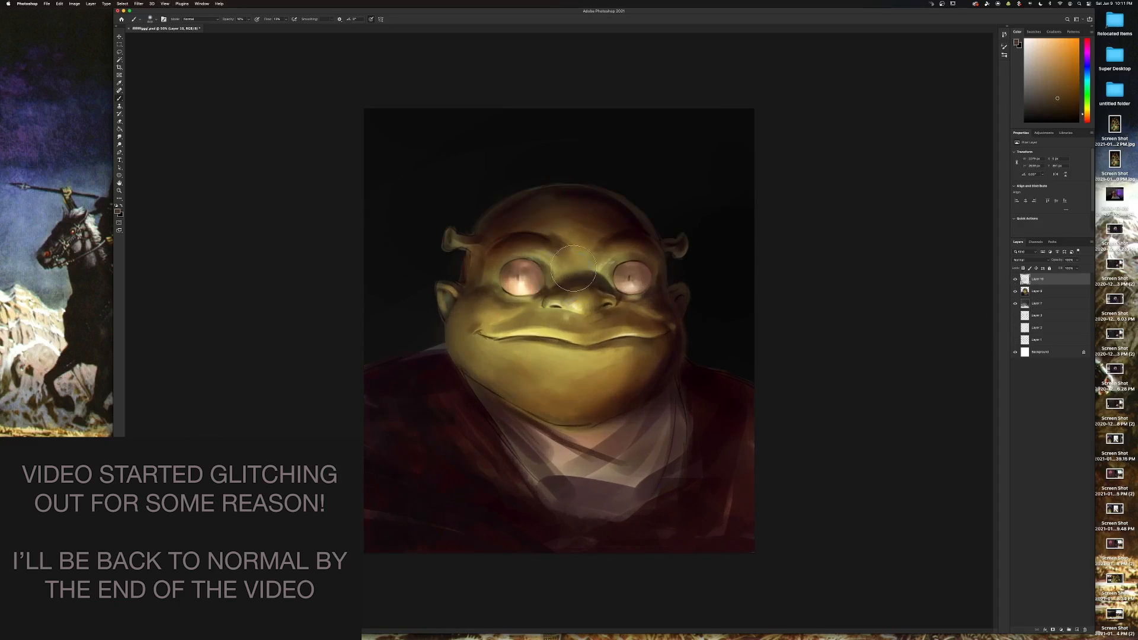
alt+click(521, 246)
alt+click(586, 173)
mouse_move(585, 173)
mouse_down()
mouse_move(494, 205)
mouse_move(586, 187)
mouse_move(654, 205)
mouse_move(553, 192)
mouse_move(651, 222)
mouse_move(547, 194)
mouse_up()
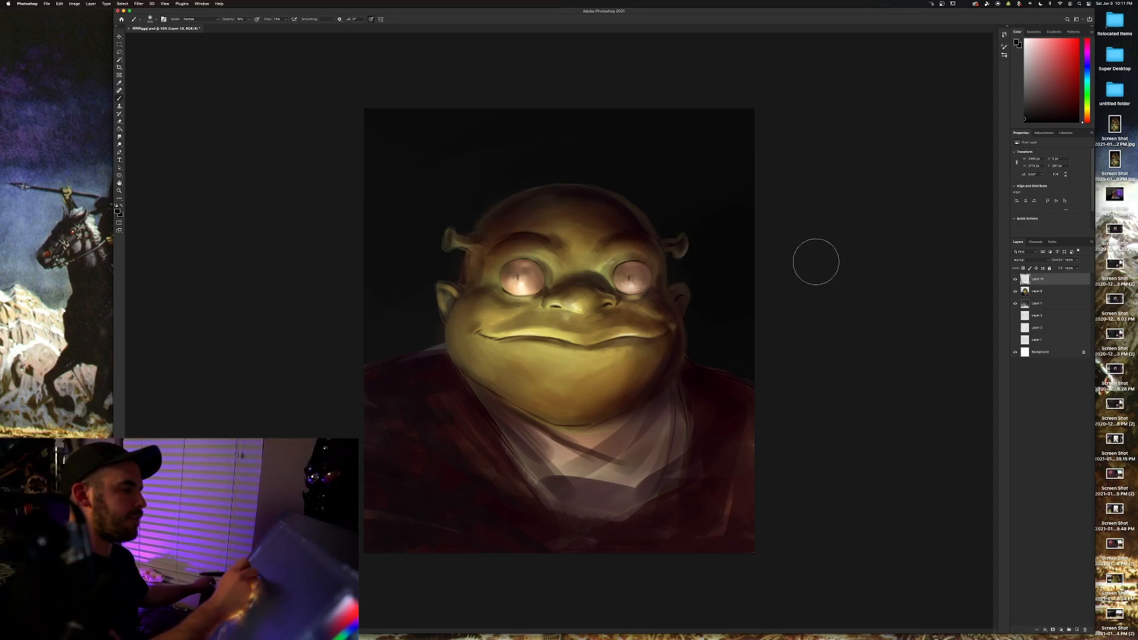
Compare the portrait with the top glaze layer hidden and shown.
click(1016, 279)
click(1015, 279)
click(1015, 279)
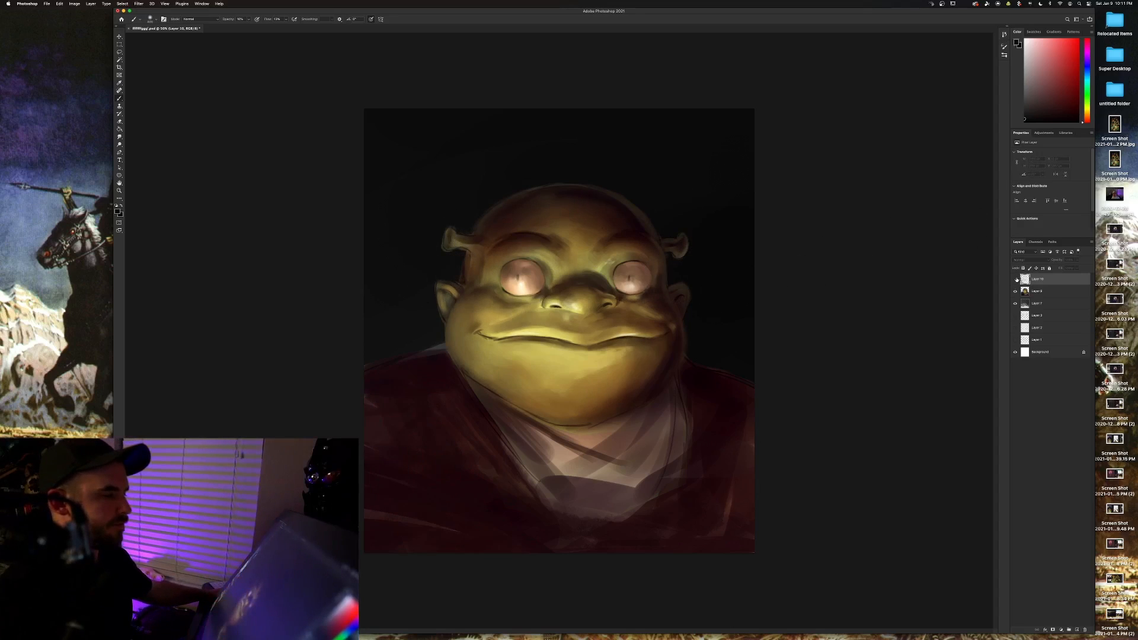
click(1015, 279)
key(super+minus)
key(super+equal)
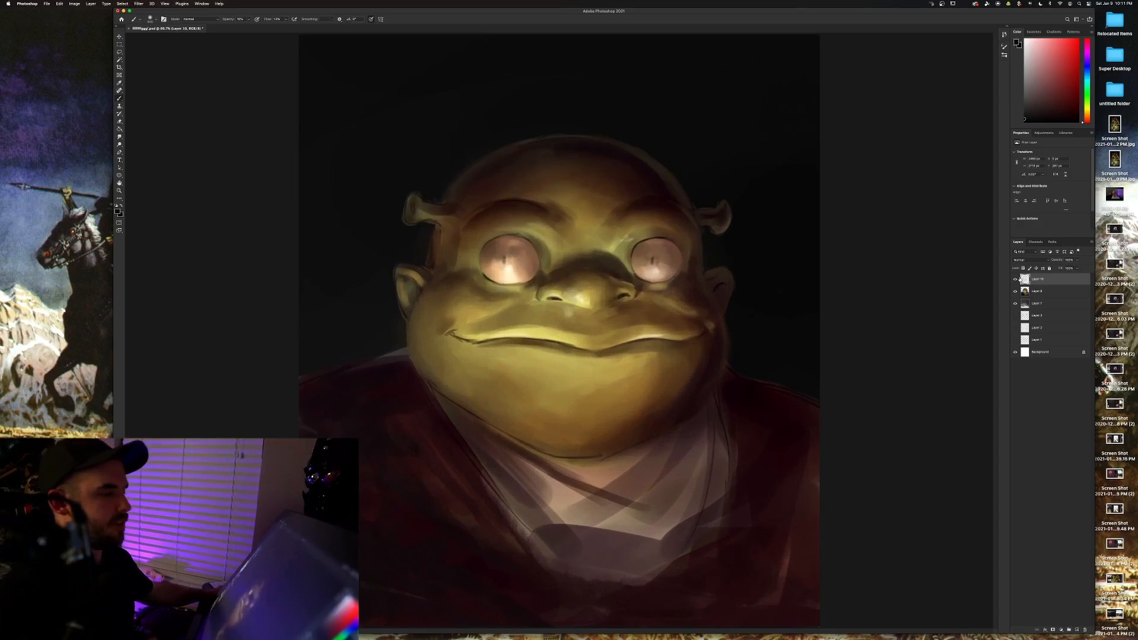